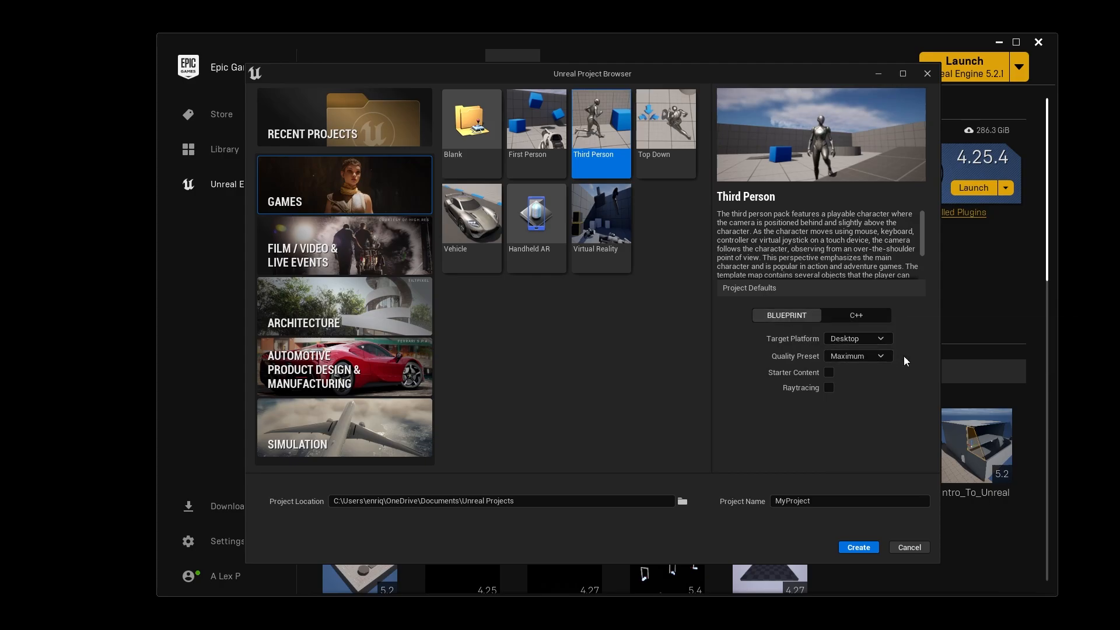
Step: Set the Third Person project's quality preset to Maximum and turn off Starter Content
{"action": "left_click", "coordinate": [869, 357]}
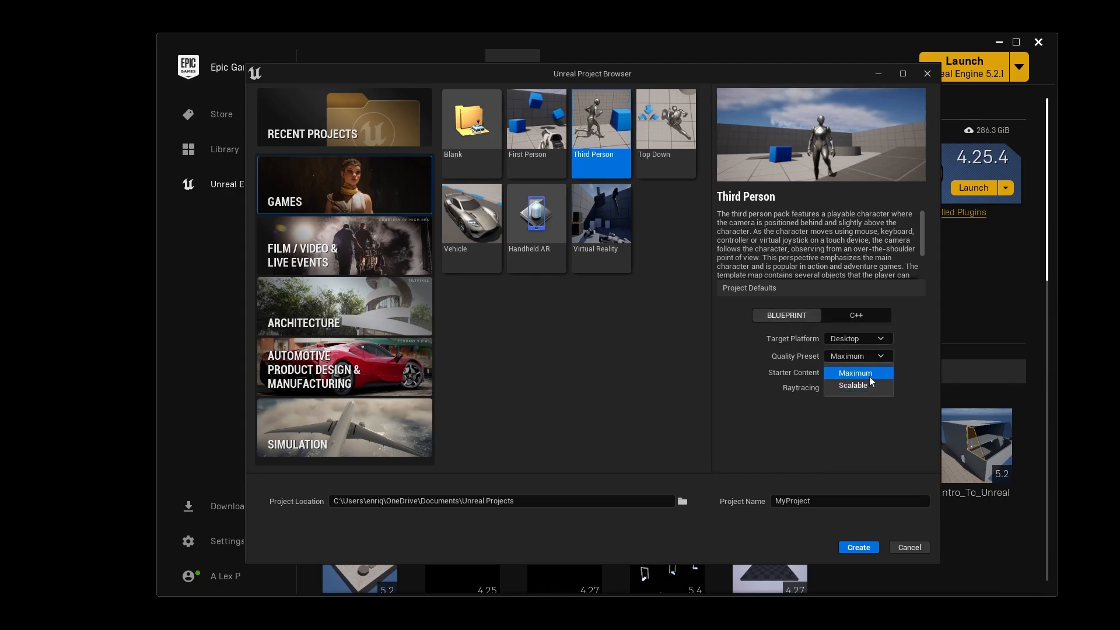
{"action": "left_click", "coordinate": [878, 373]}
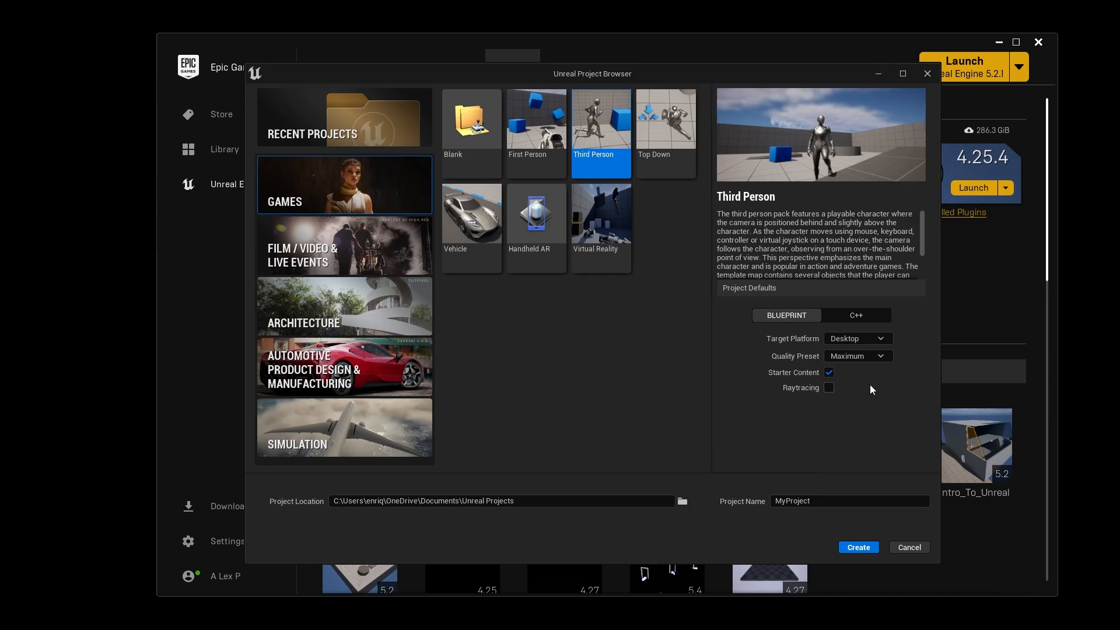
{"action": "left_click", "coordinate": [829, 373]}
Step: Set the project location to the Unreal Projects folder inside Principles of Game Design on the My Passport (E:) drive
{"action": "left_click", "coordinate": [682, 501]}
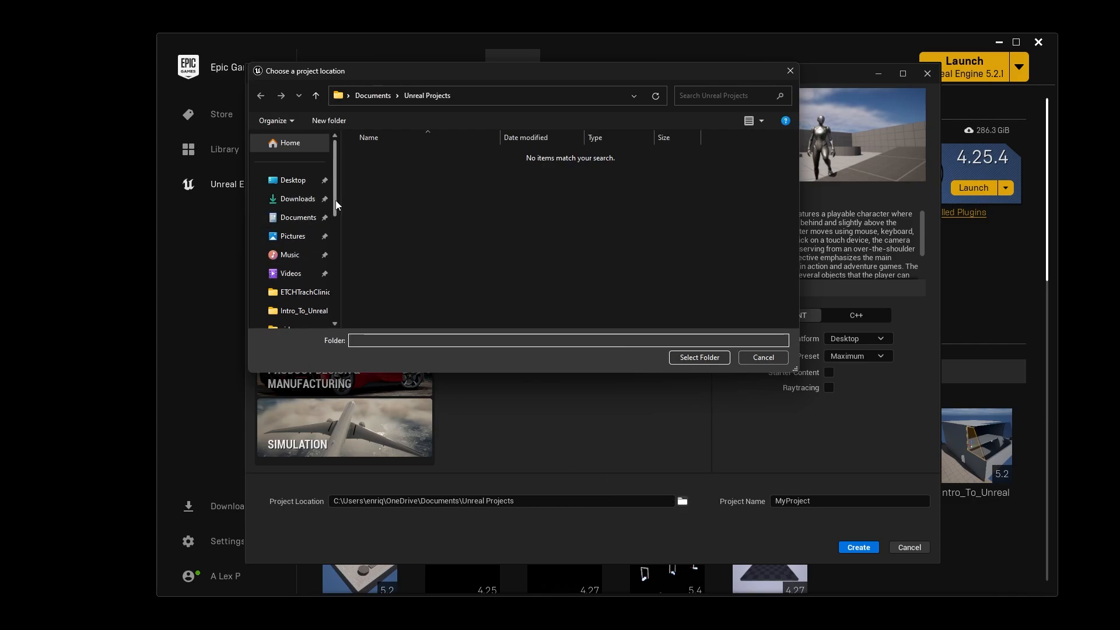
{"action": "left_click_drag", "start_coordinate": [335, 201], "coordinate": [333, 276]}
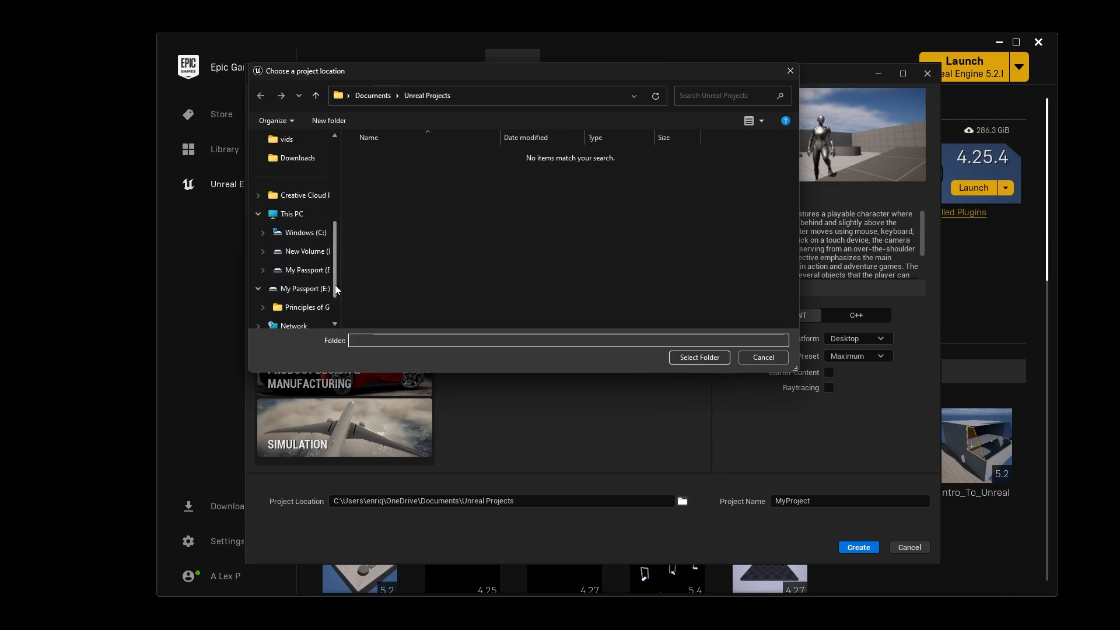
{"action": "left_click", "coordinate": [305, 288]}
{"action": "double_click", "coordinate": [413, 154]}
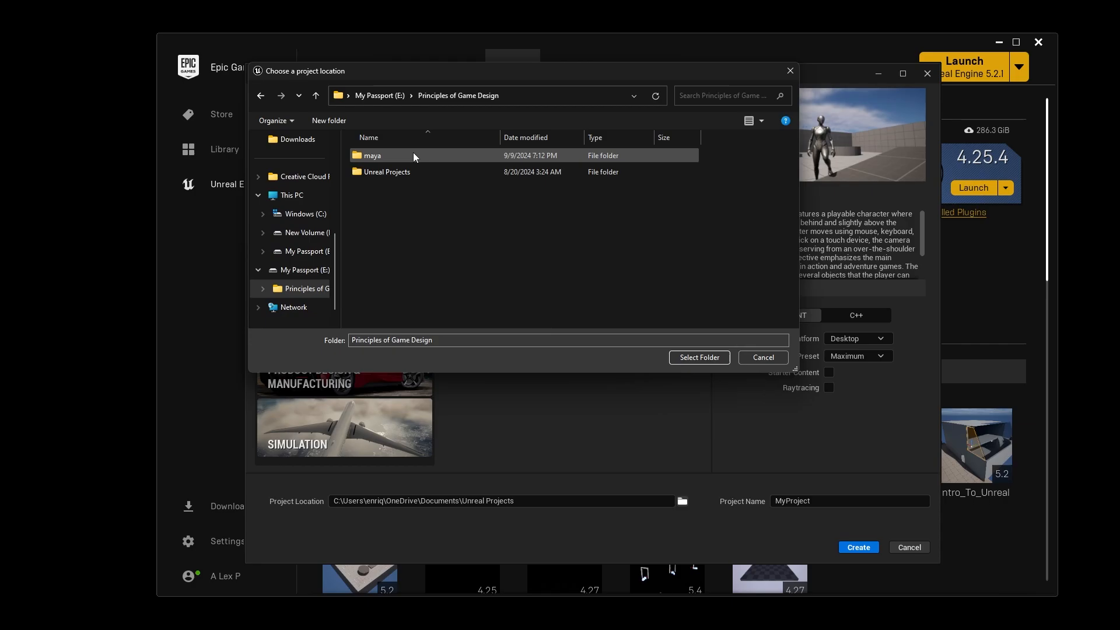
{"action": "double_click", "coordinate": [397, 173]}
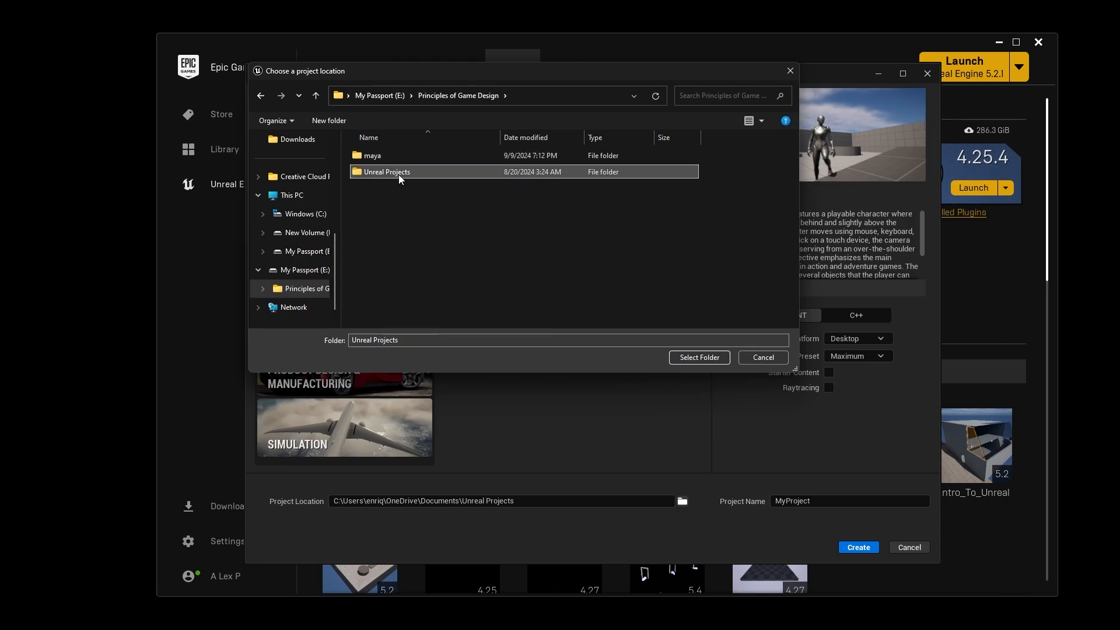
{"action": "left_click", "coordinate": [703, 358]}
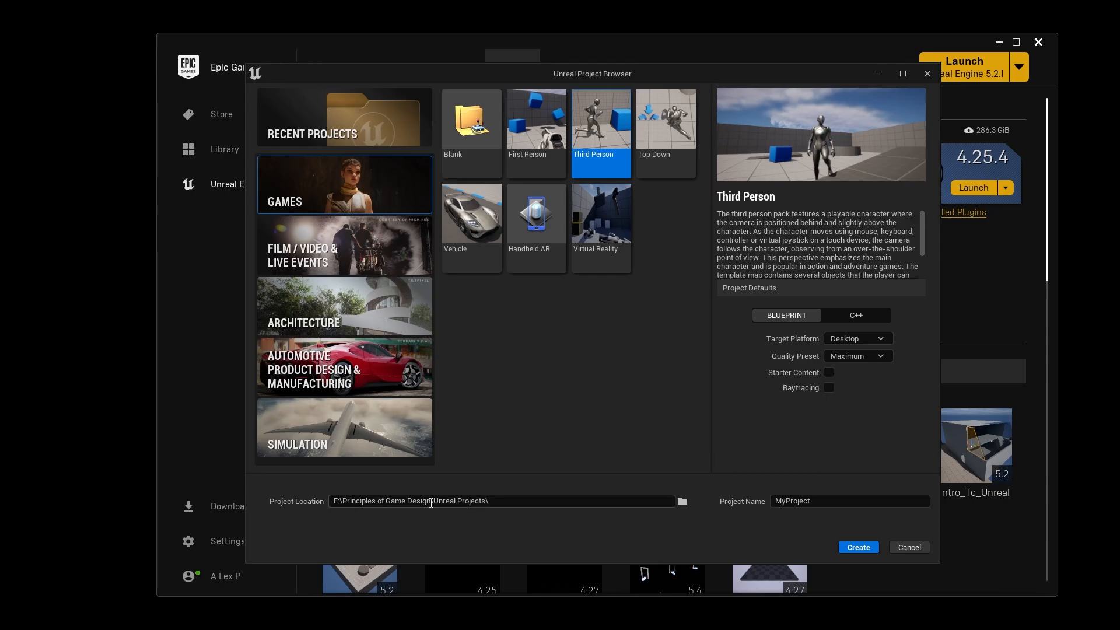
Step: Name the project archive and create it
{"action": "double_click", "coordinate": [802, 502]}
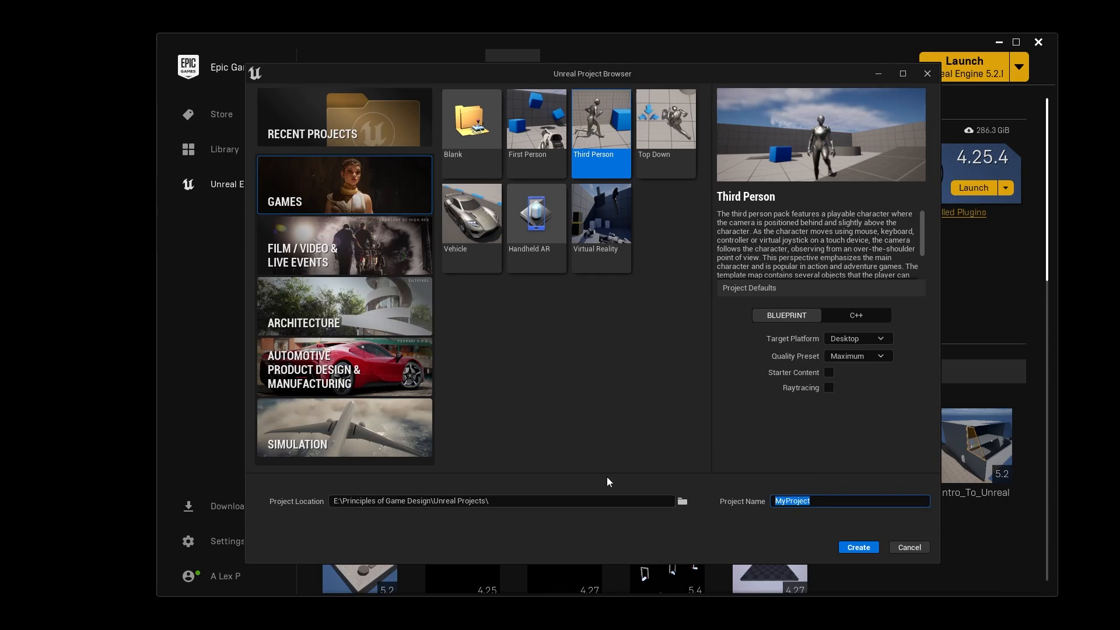
{"action": "type", "text": "archive"}
{"action": "left_click", "coordinate": [870, 551]}
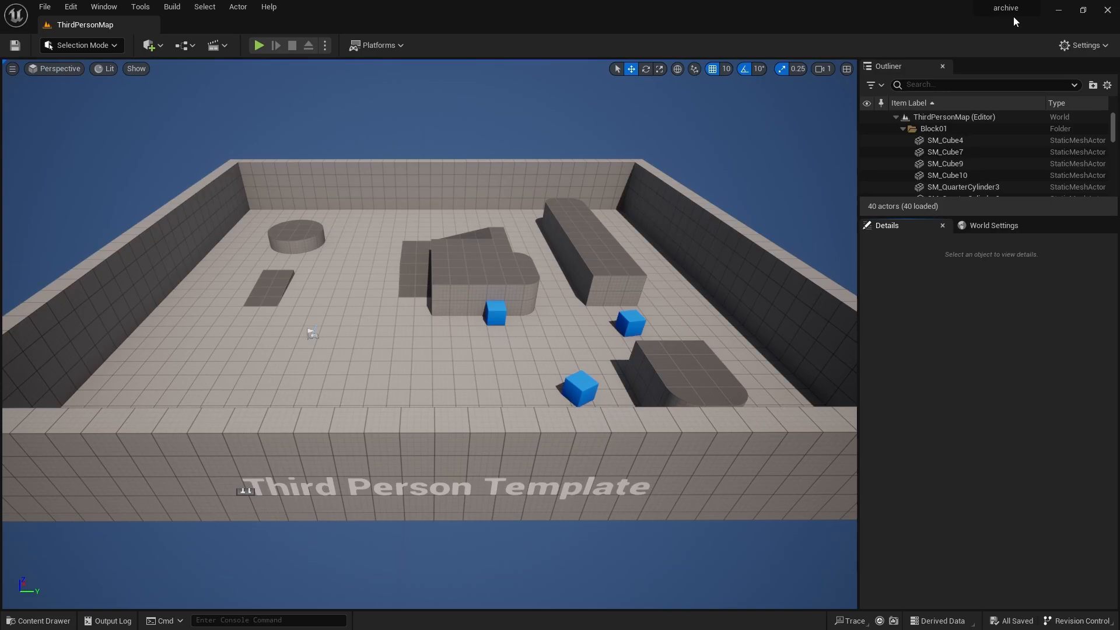
Step: Switch to the Epic Games Launcher and show the Marketplace's Permanently Free Collection
{"action": "left_click", "coordinate": [1059, 10]}
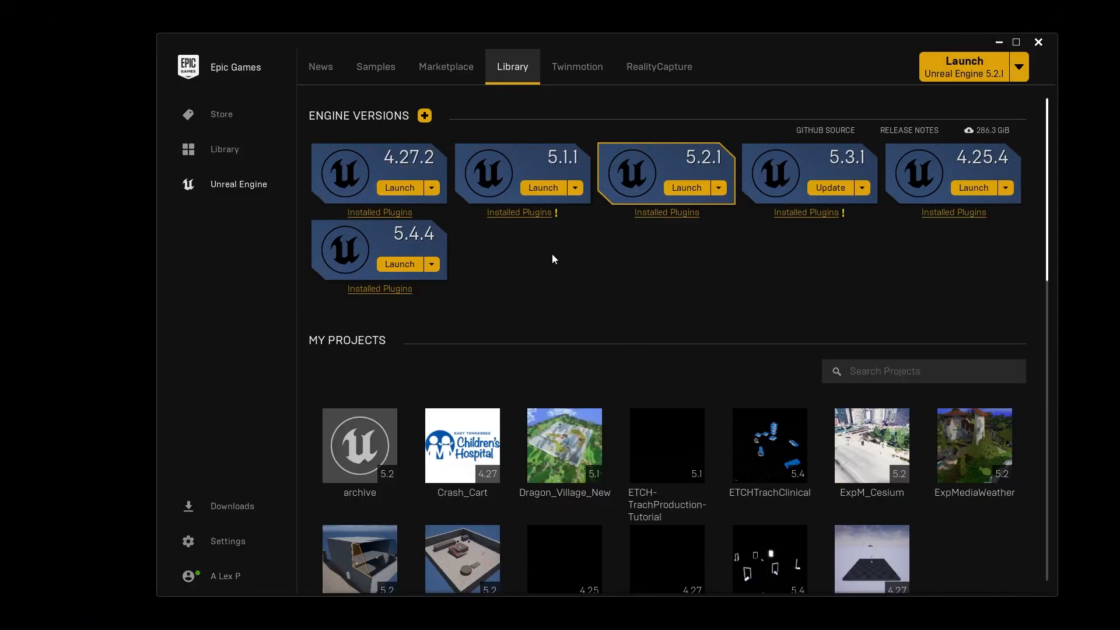
{"action": "left_click", "coordinate": [444, 78]}
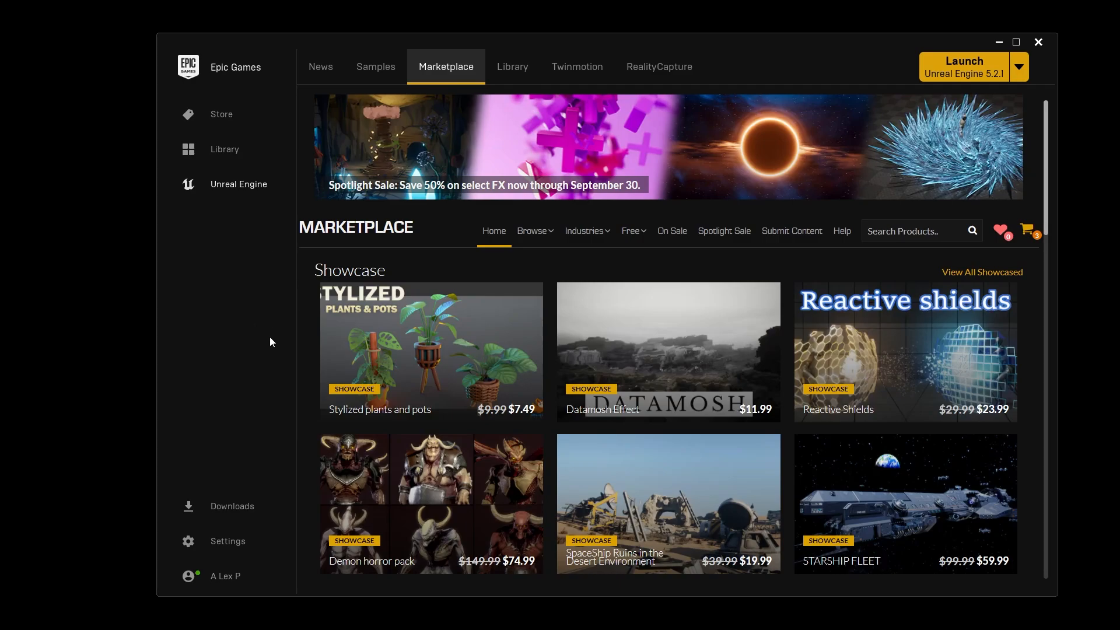
{"action": "mouse_move", "coordinate": [539, 312]}
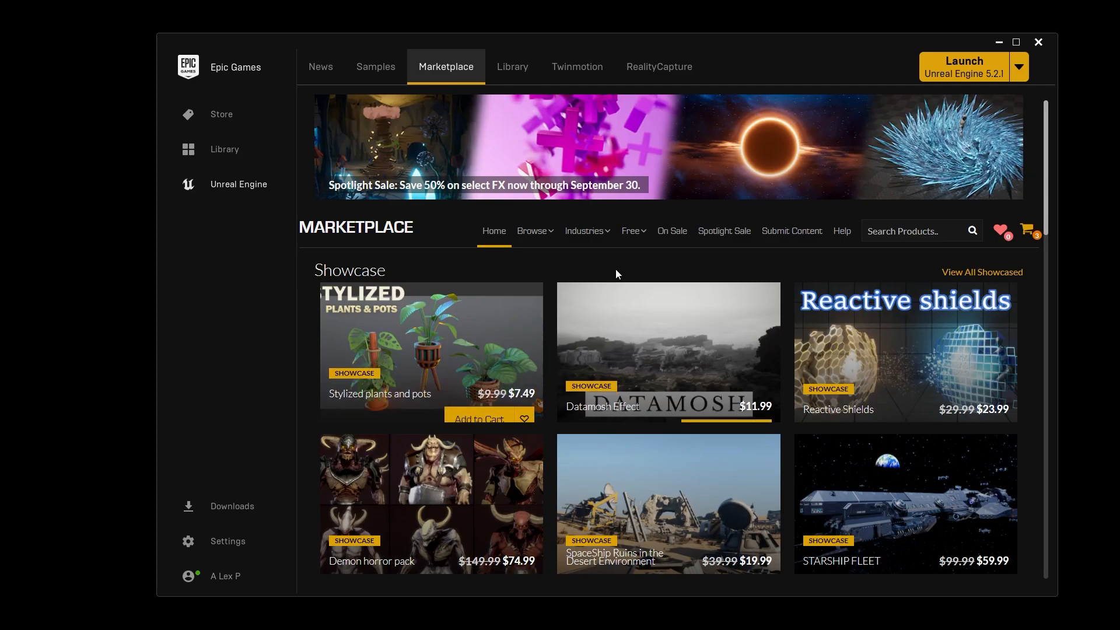
{"action": "mouse_move", "coordinate": [634, 234]}
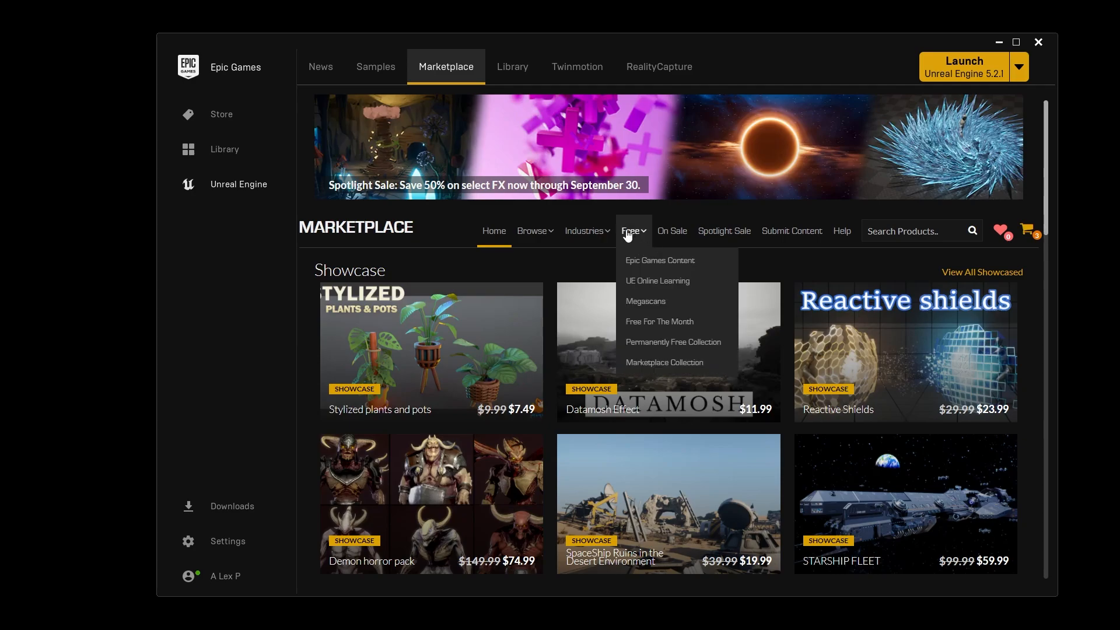
{"action": "left_click", "coordinate": [673, 347]}
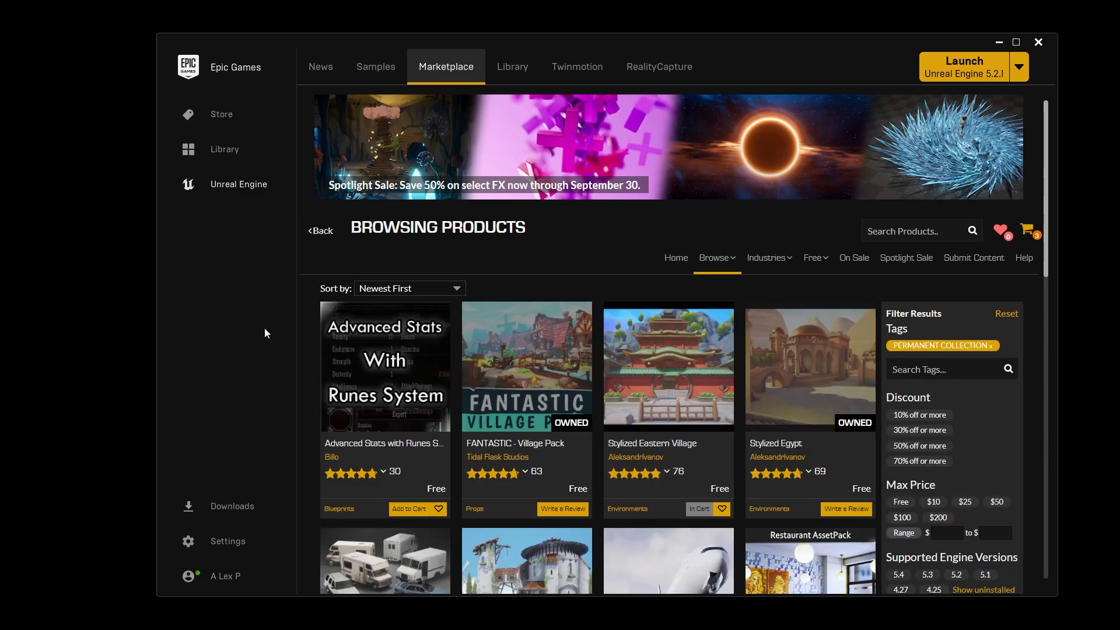
Step: Look through the free products offered in the Permanently Free Collection
{"action": "scroll", "coordinate": [809, 358], "scroll_direction": "down", "scroll_amount": 5}
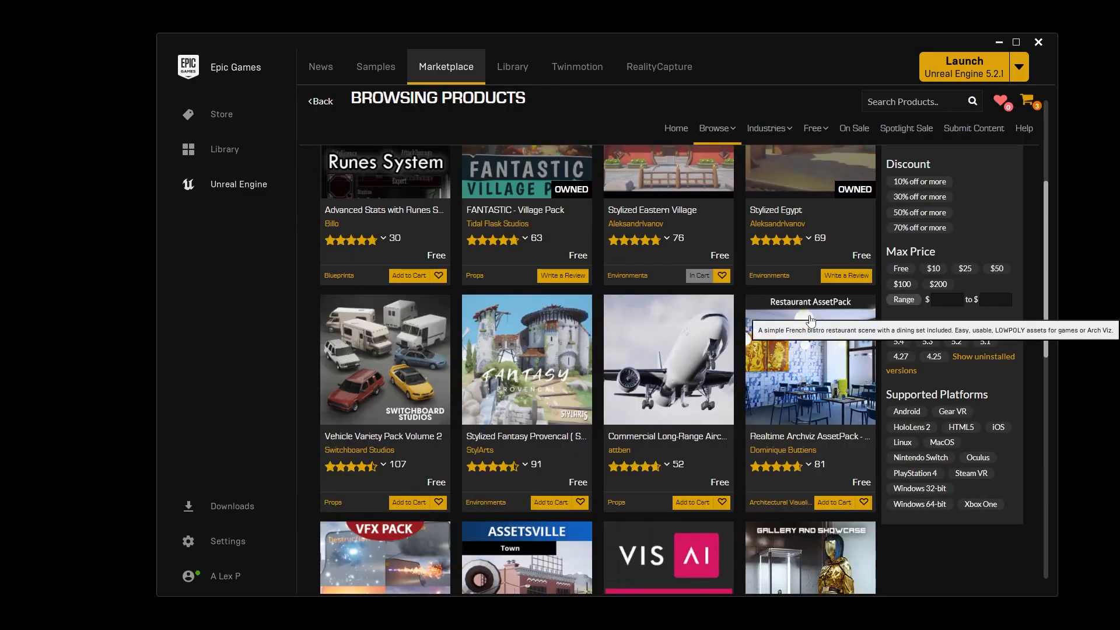
{"action": "scroll", "coordinate": [810, 359], "scroll_direction": "down", "scroll_amount": 6}
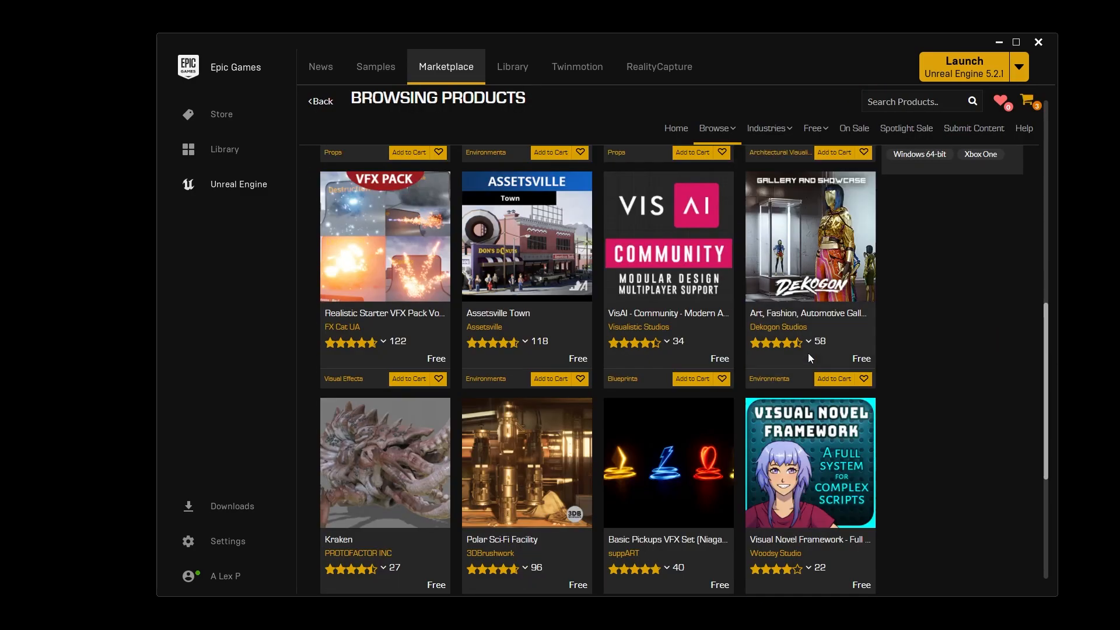
{"action": "scroll", "coordinate": [857, 369], "scroll_direction": "down", "scroll_amount": 4}
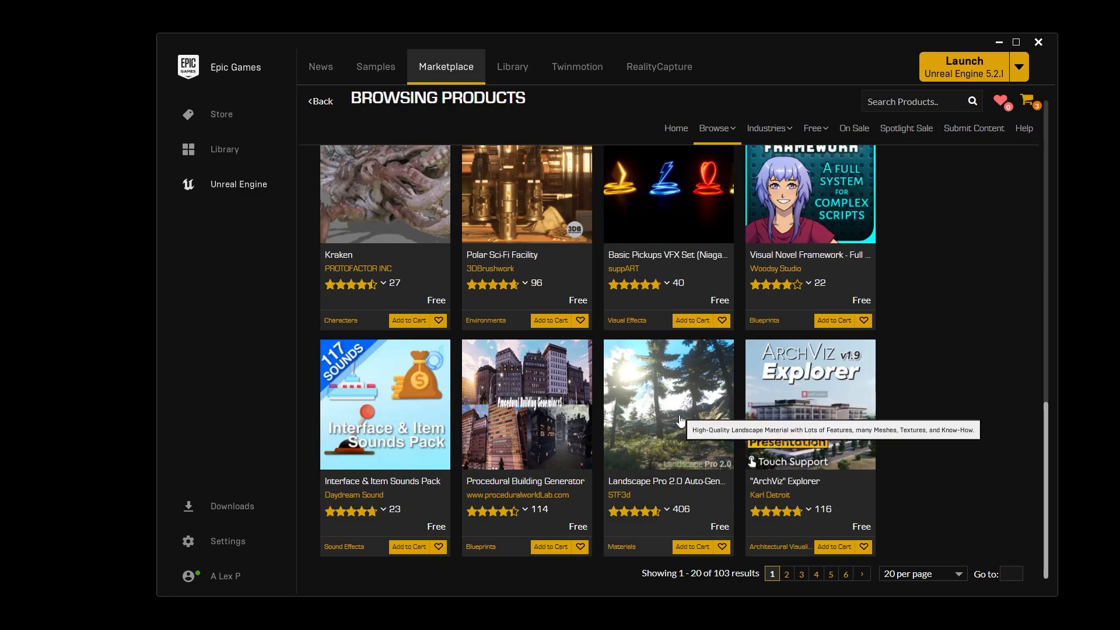
{"action": "scroll", "coordinate": [645, 432], "scroll_direction": "up", "scroll_amount": 2}
{"action": "scroll", "coordinate": [572, 482], "scroll_direction": "up", "scroll_amount": 5}
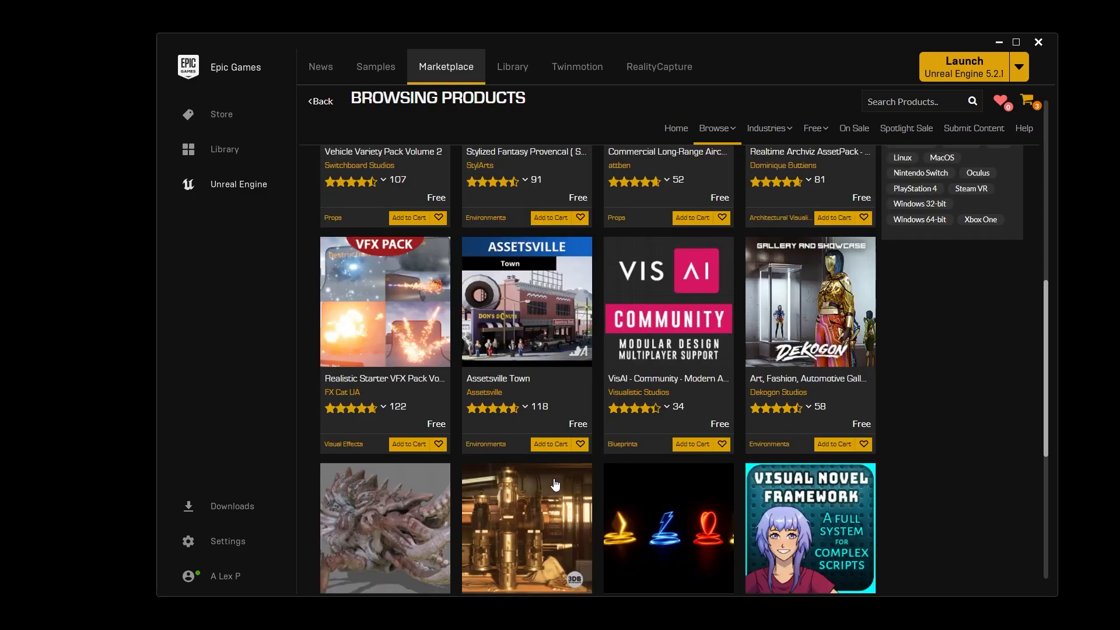
{"action": "scroll", "coordinate": [556, 484], "scroll_direction": "up", "scroll_amount": 1}
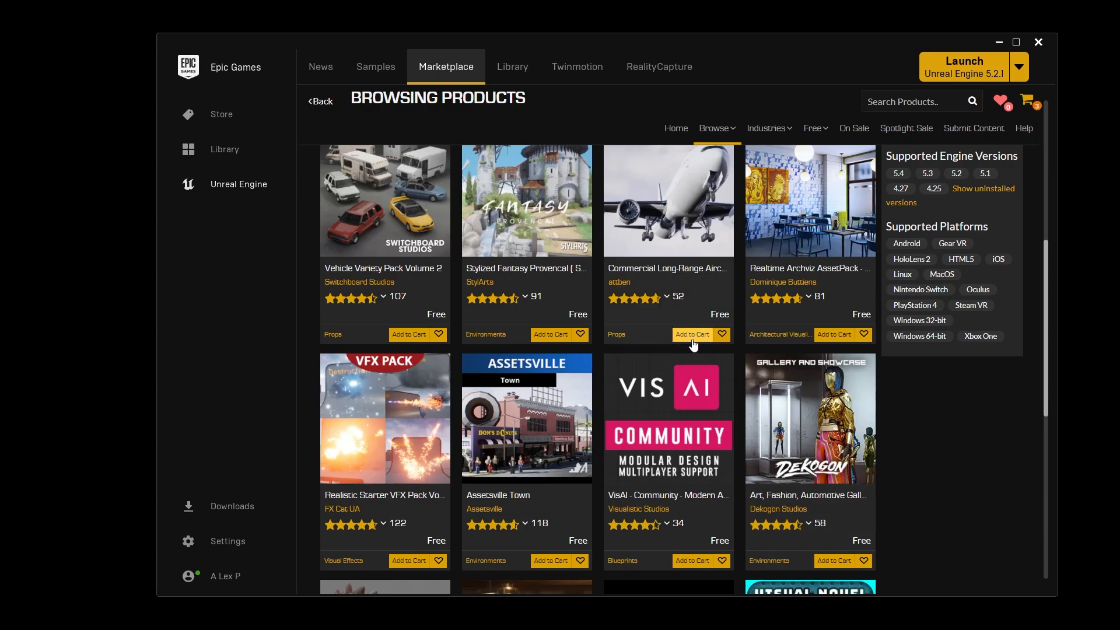
{"action": "scroll", "coordinate": [687, 342], "scroll_direction": "up", "scroll_amount": 1}
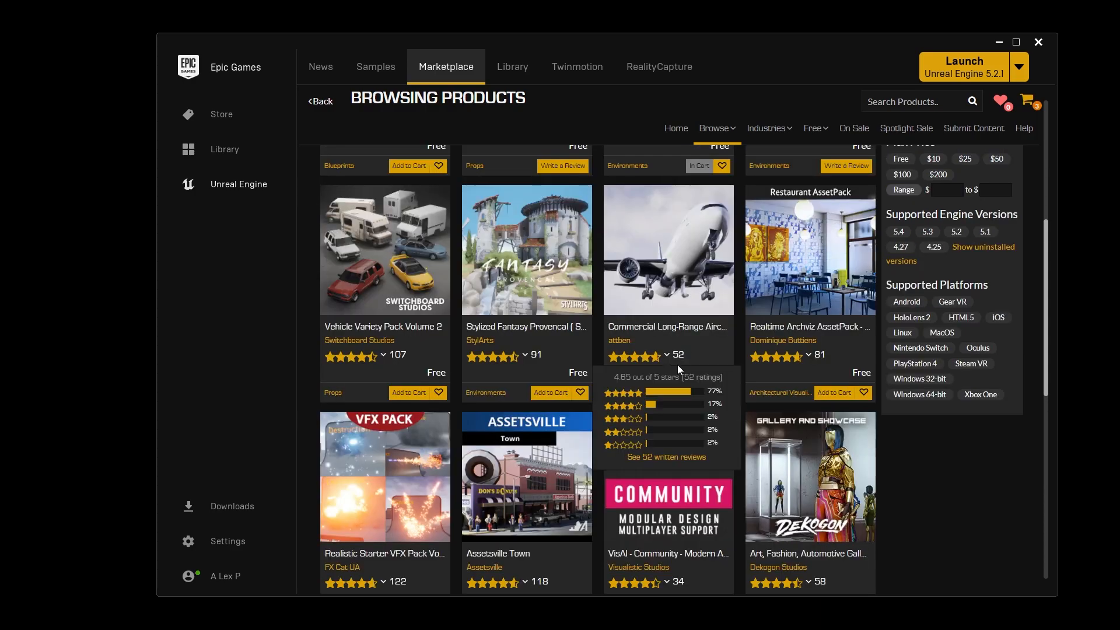
{"action": "scroll", "coordinate": [670, 329], "scroll_direction": "up", "scroll_amount": 1}
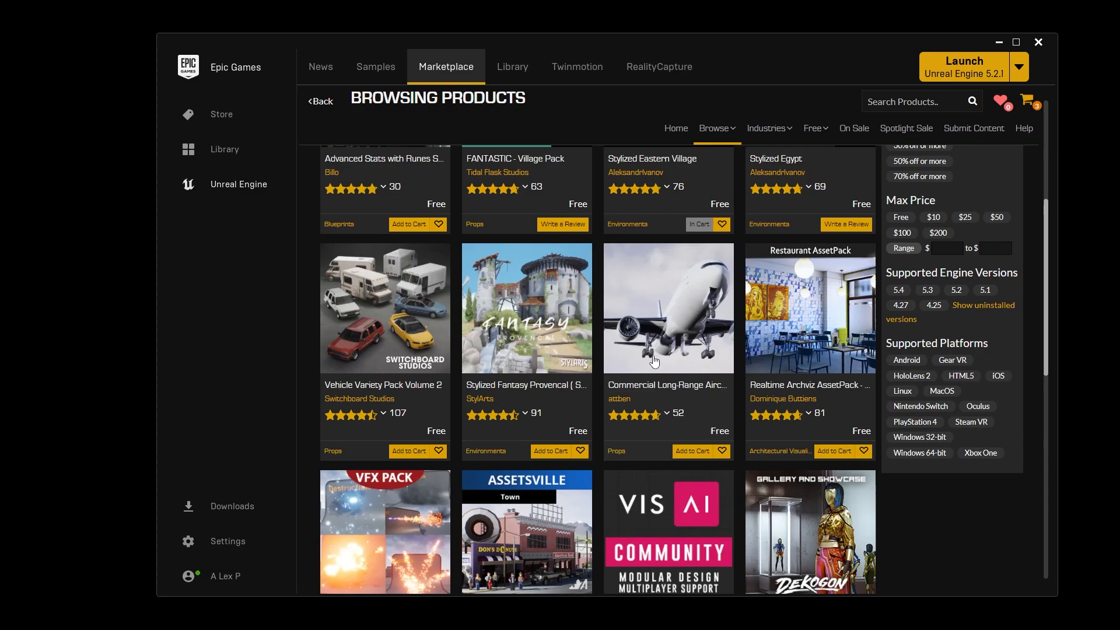
Step: View the content detail page of the Commercial Long-Range Aircraft
{"action": "left_click", "coordinate": [654, 359]}
{"action": "scroll", "coordinate": [671, 413], "scroll_direction": "down", "scroll_amount": 2}
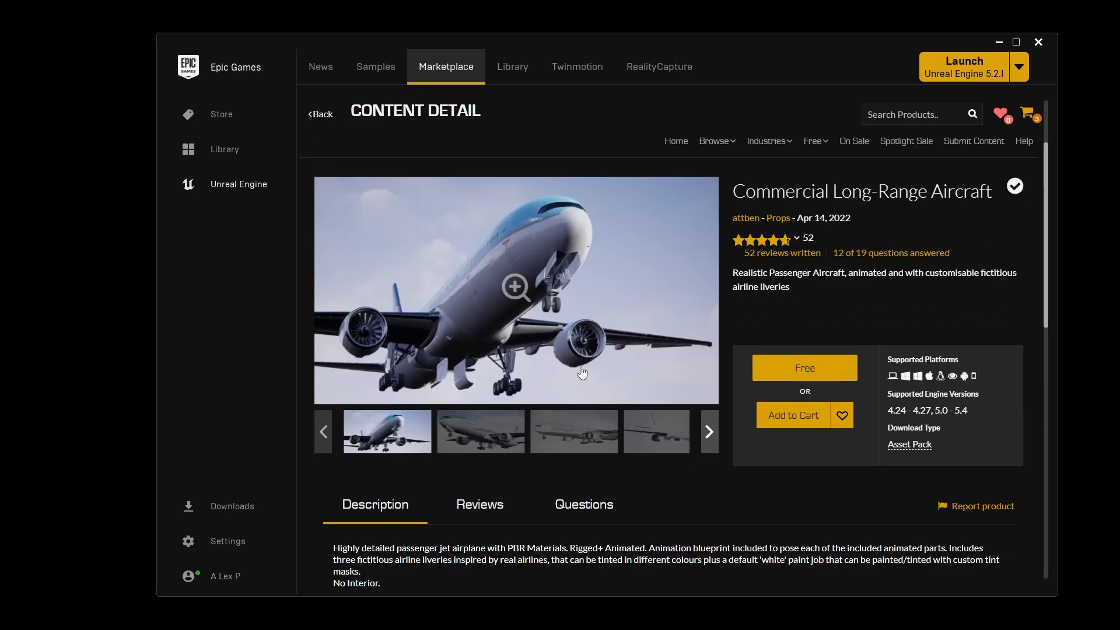
{"action": "scroll", "coordinate": [697, 408], "scroll_direction": "up", "scroll_amount": 2}
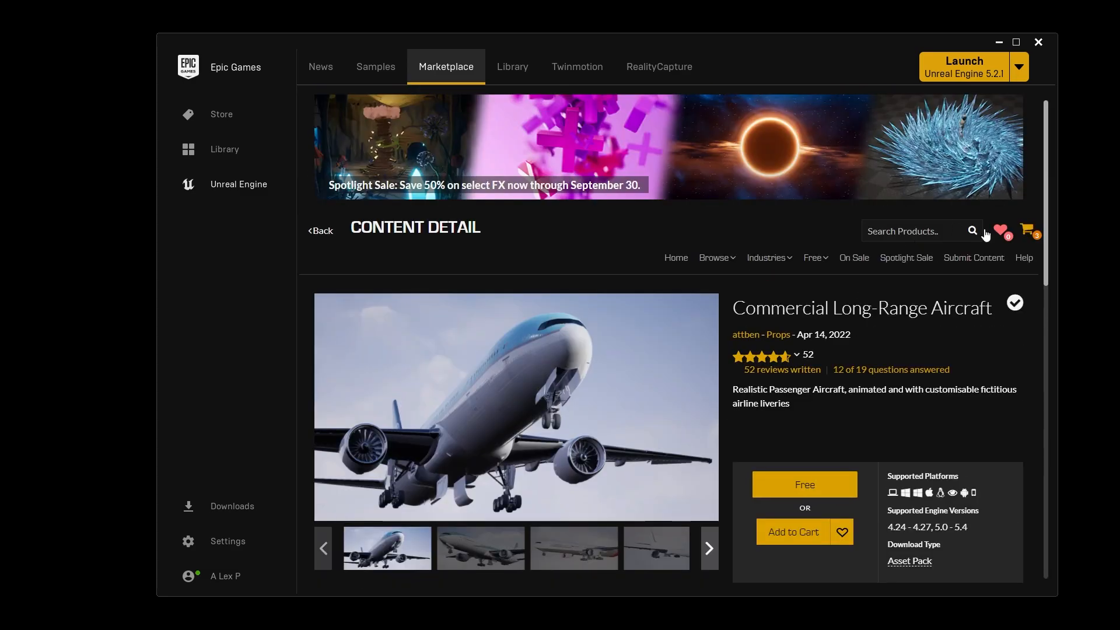
Step: Review the items in the shopping cart and return to the free product listing
{"action": "left_click", "coordinate": [1027, 229]}
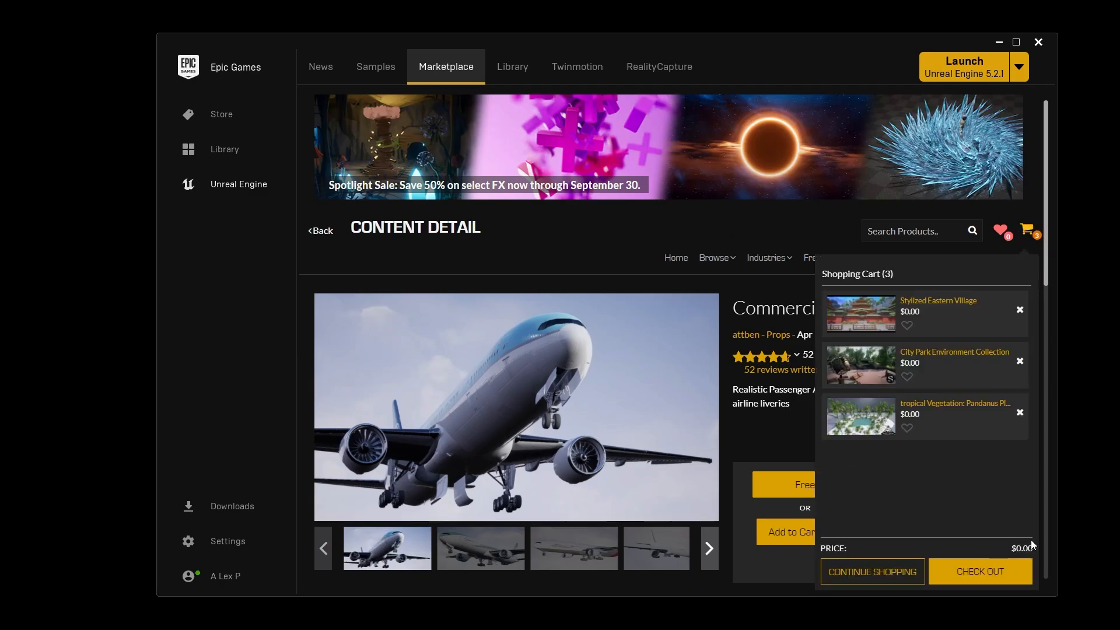
{"action": "mouse_move", "coordinate": [717, 257]}
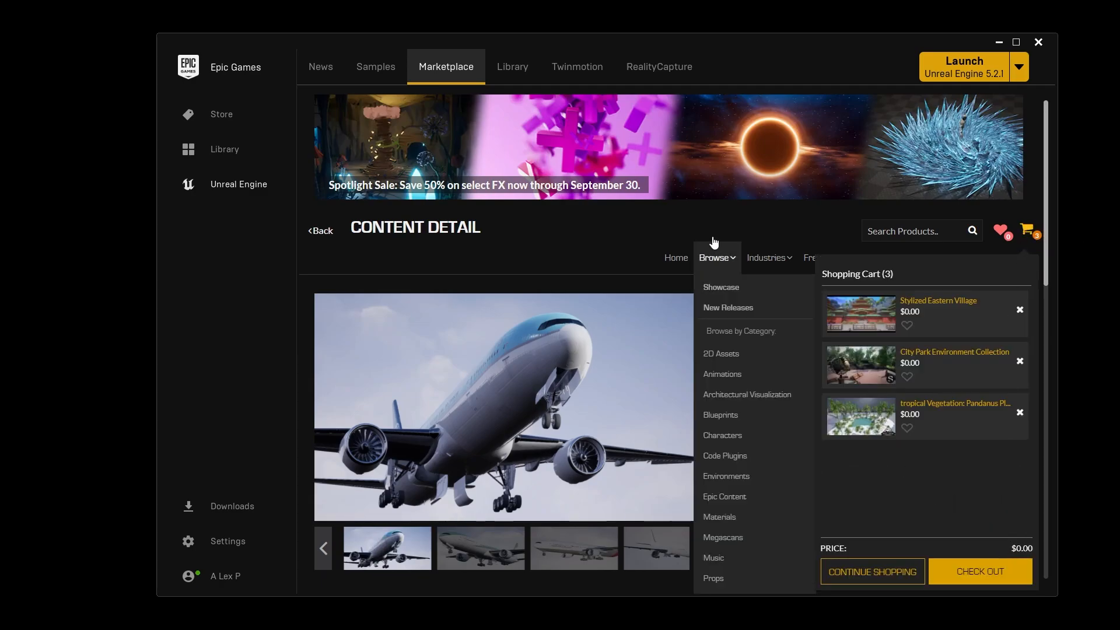
{"action": "left_click", "coordinate": [729, 330]}
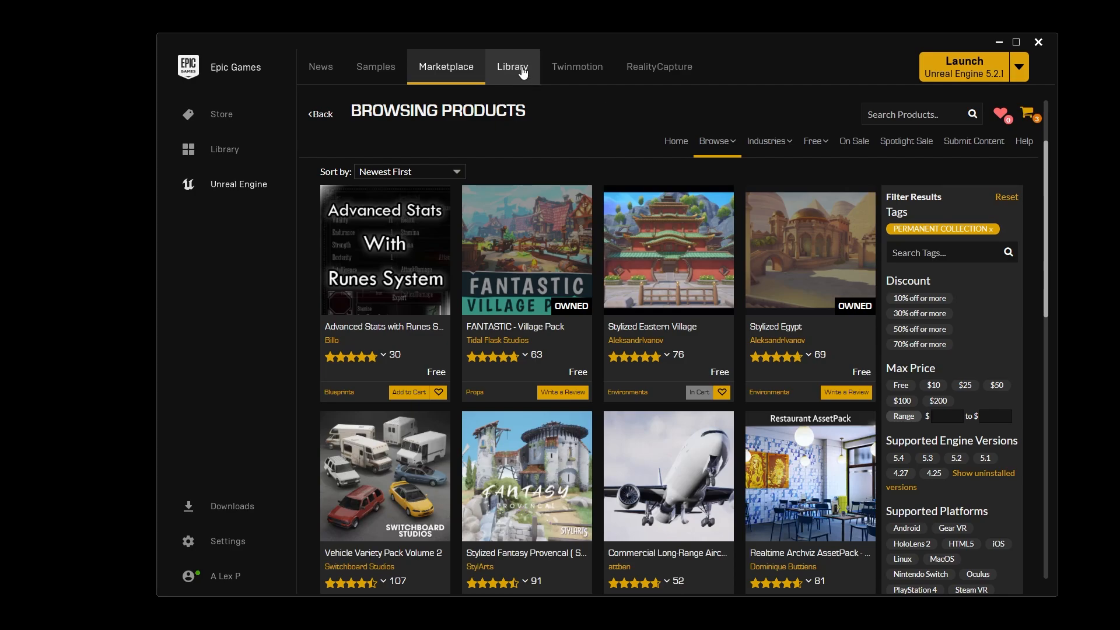
Step: Show the owned assets in the Unreal Engine library's Vault
{"action": "left_click", "coordinate": [508, 70]}
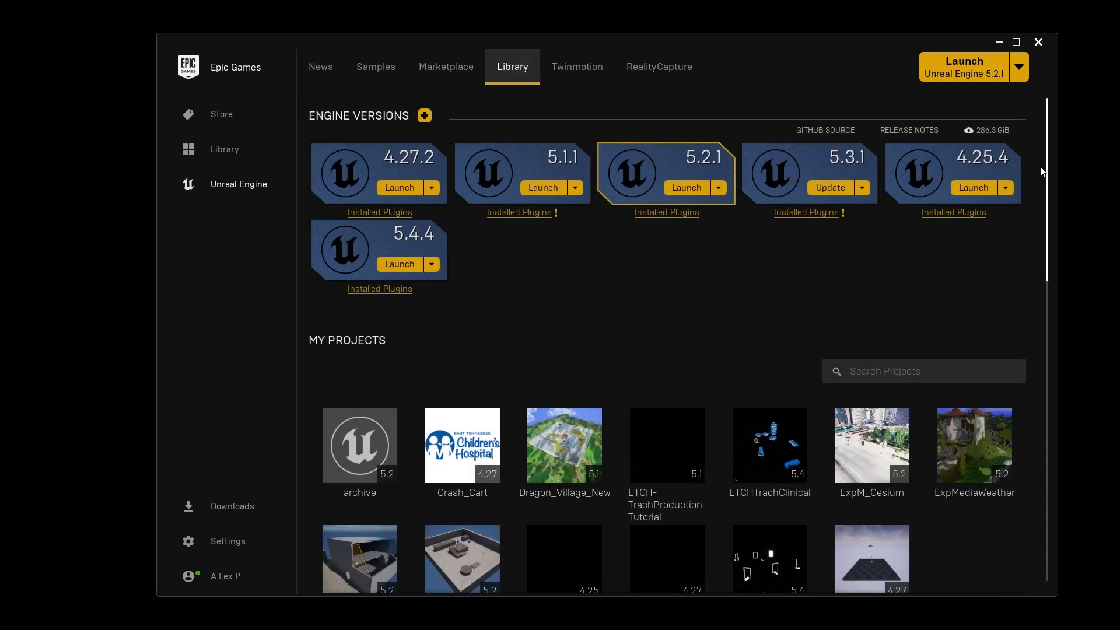
{"action": "left_click_drag", "start_coordinate": [1050, 166], "coordinate": [1051, 339]}
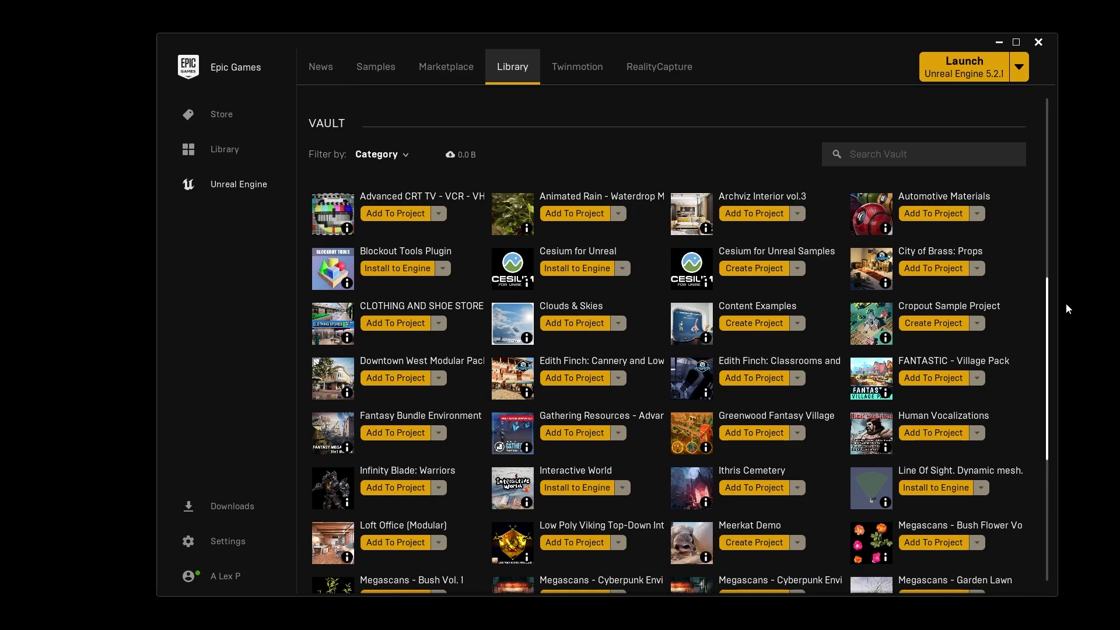
Step: Try adding the Downtown West Modular Pack to the archive project and cancel its download
{"action": "left_click", "coordinate": [403, 378]}
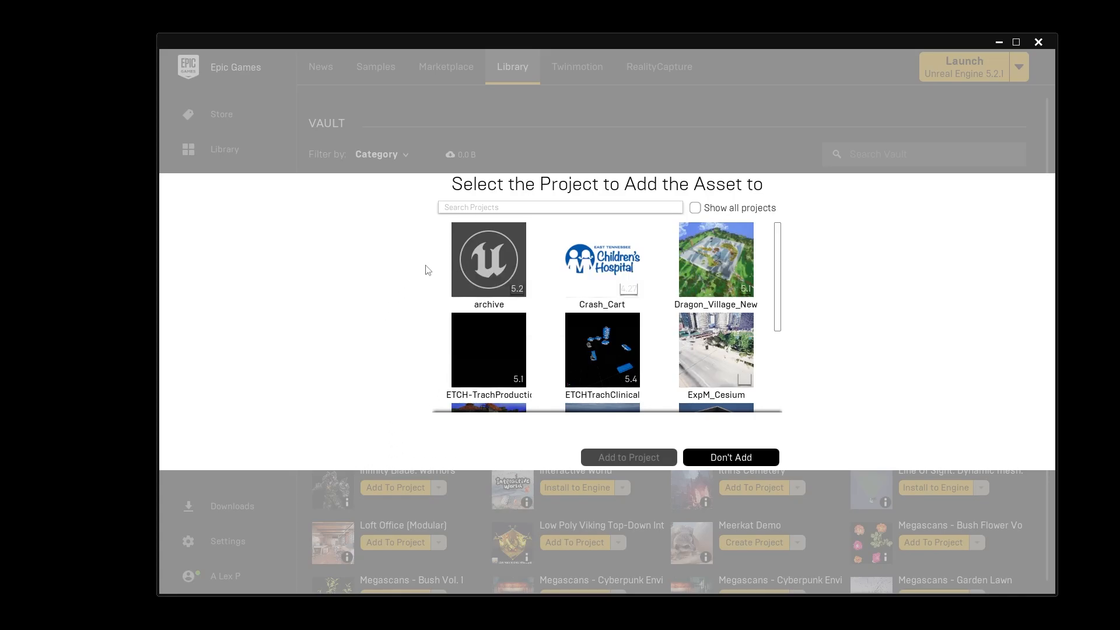
{"action": "left_click", "coordinate": [464, 246]}
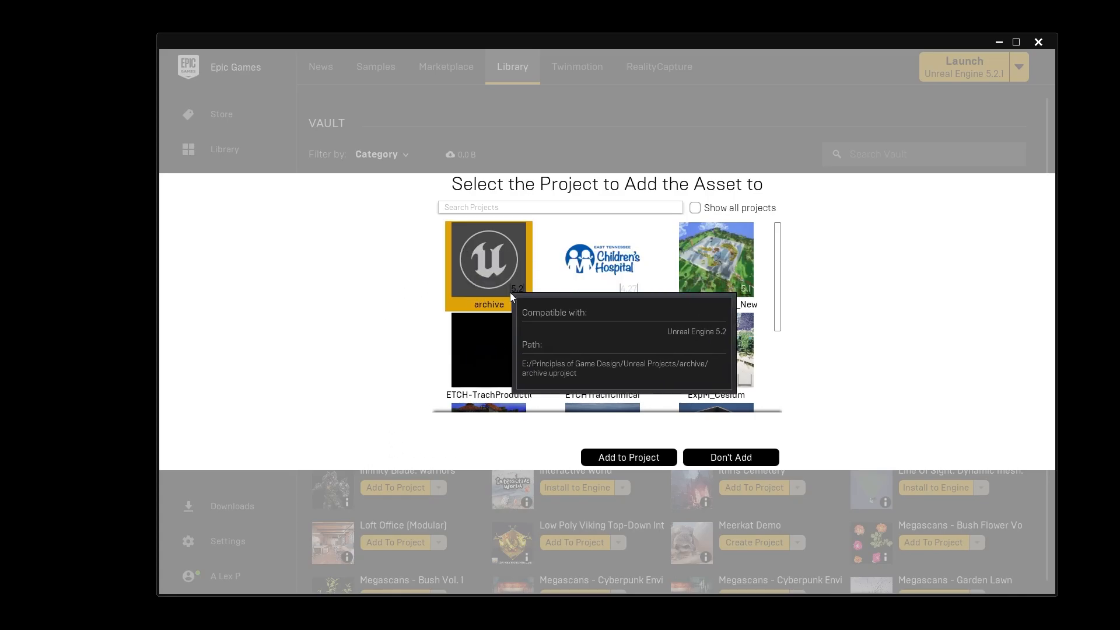
{"action": "left_click", "coordinate": [615, 456]}
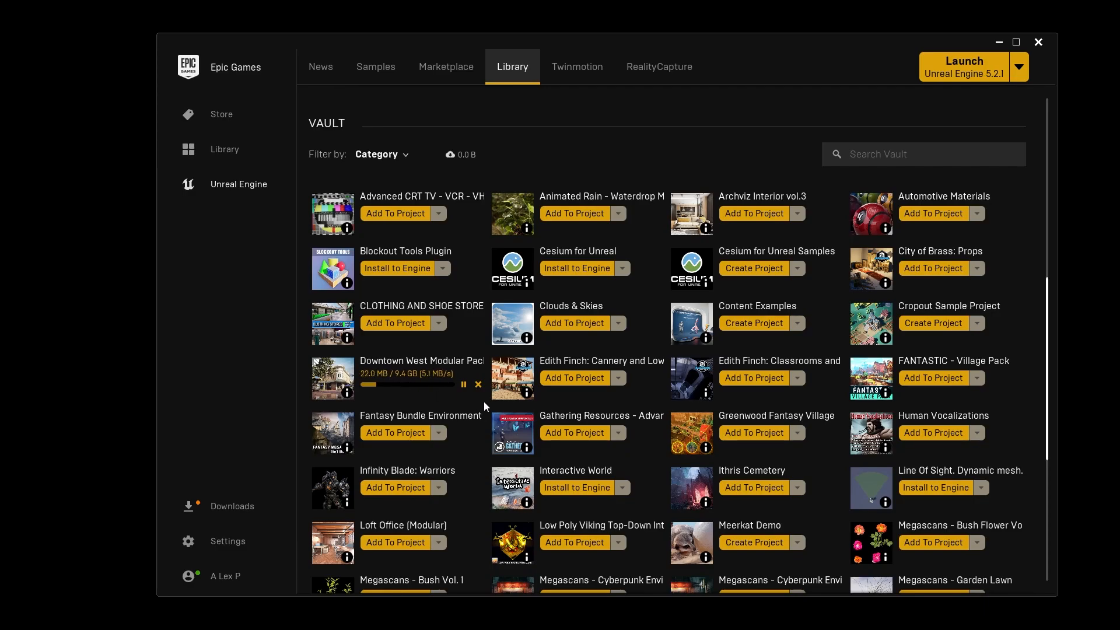
{"action": "left_click", "coordinate": [478, 384]}
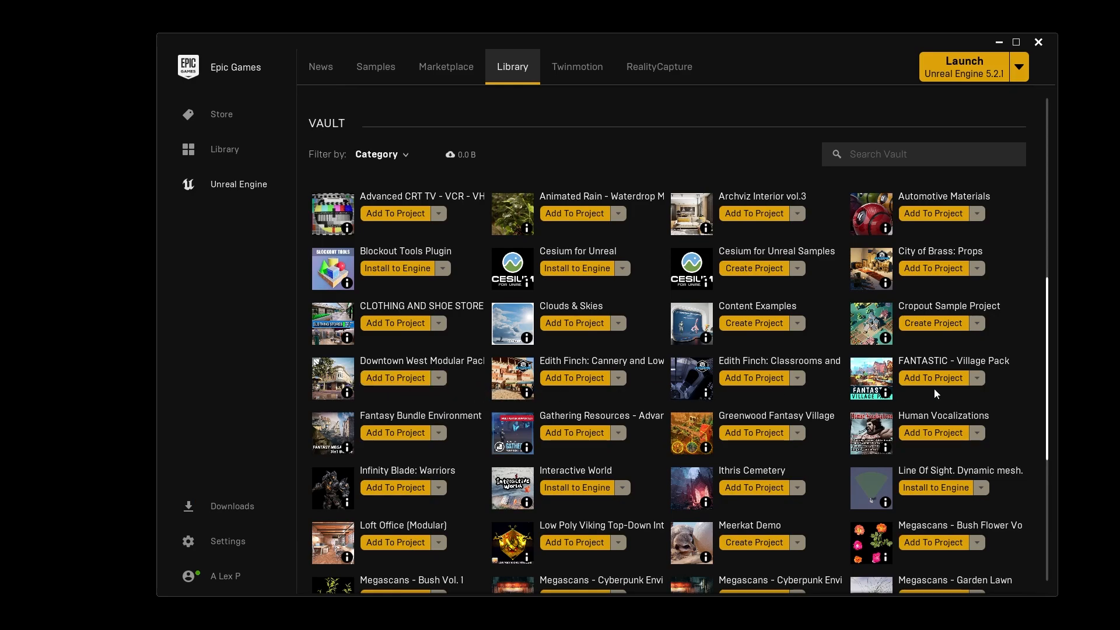
Step: Add the FANTASTIC - Village Pack from the Vault to the archive project
{"action": "left_click", "coordinate": [916, 383]}
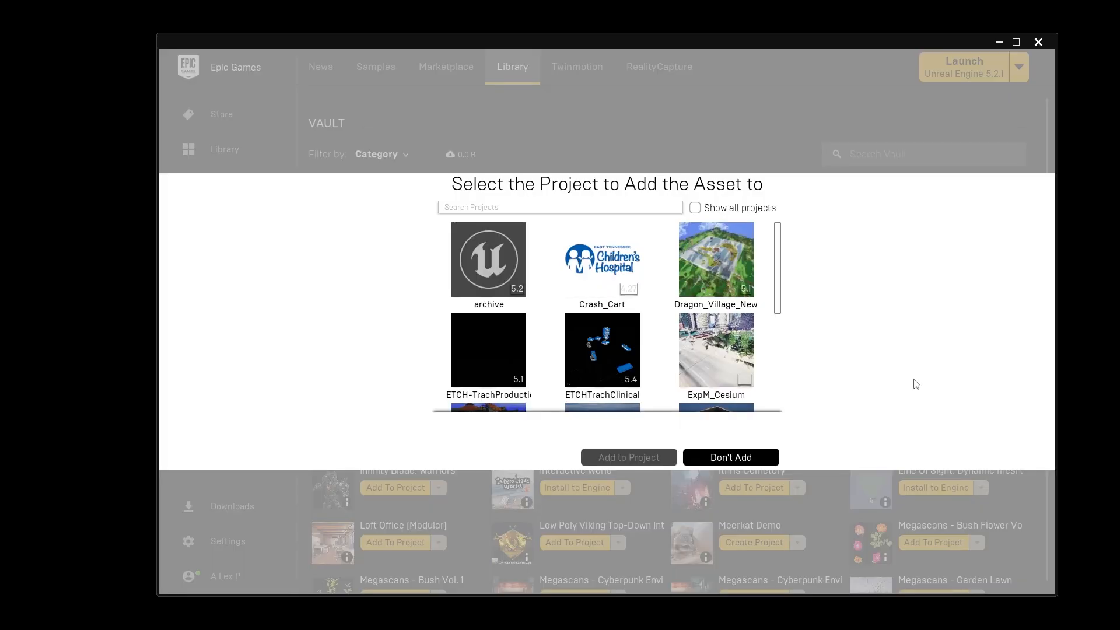
{"action": "left_click", "coordinate": [488, 255]}
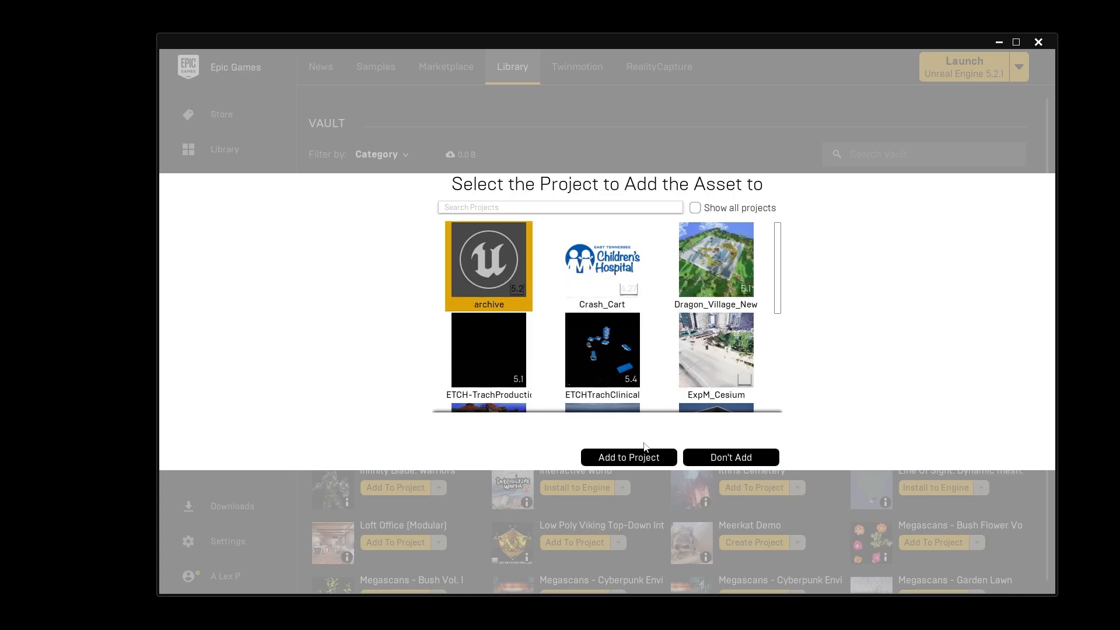
{"action": "left_click", "coordinate": [641, 458]}
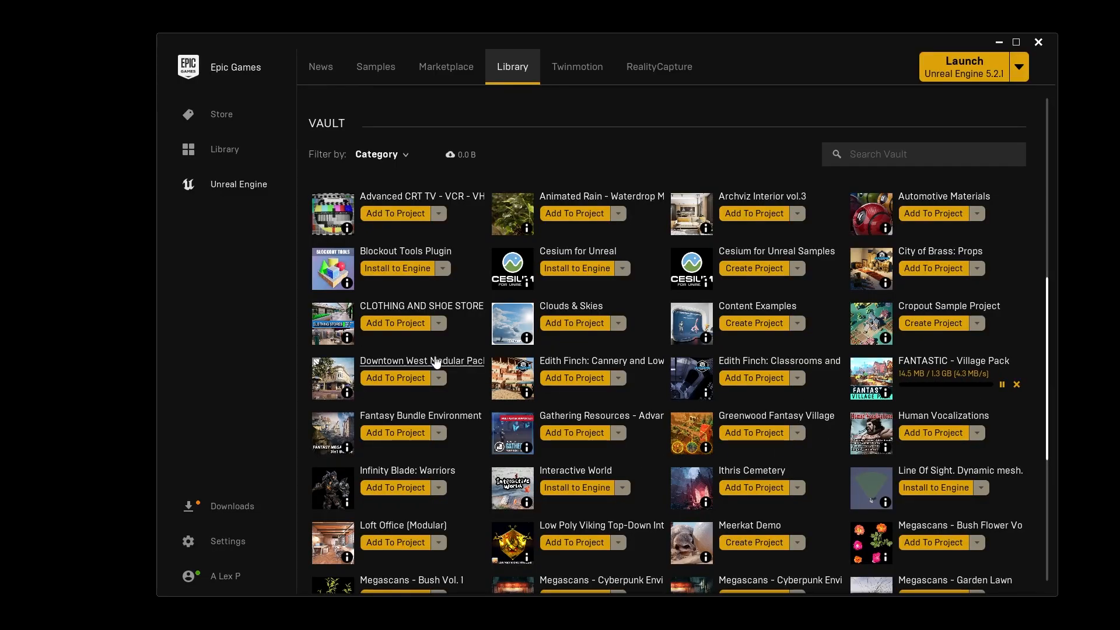
Step: Add the Loft Office (Modular) pack from the Vault to the archive project
{"action": "left_click", "coordinate": [390, 542]}
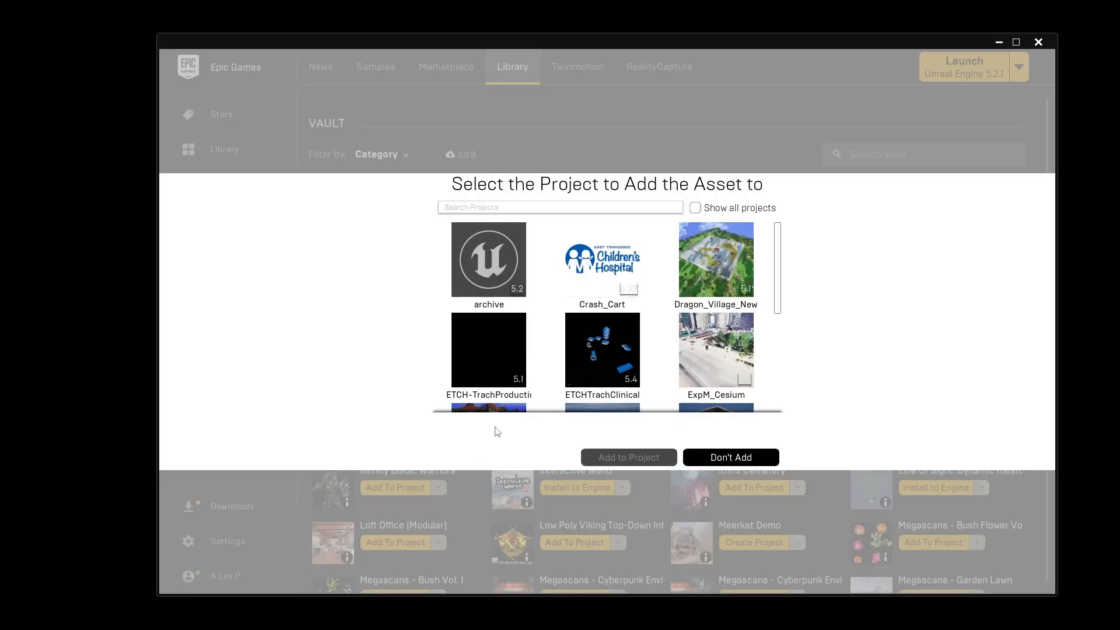
{"action": "left_click", "coordinate": [494, 281]}
{"action": "left_click", "coordinate": [621, 453]}
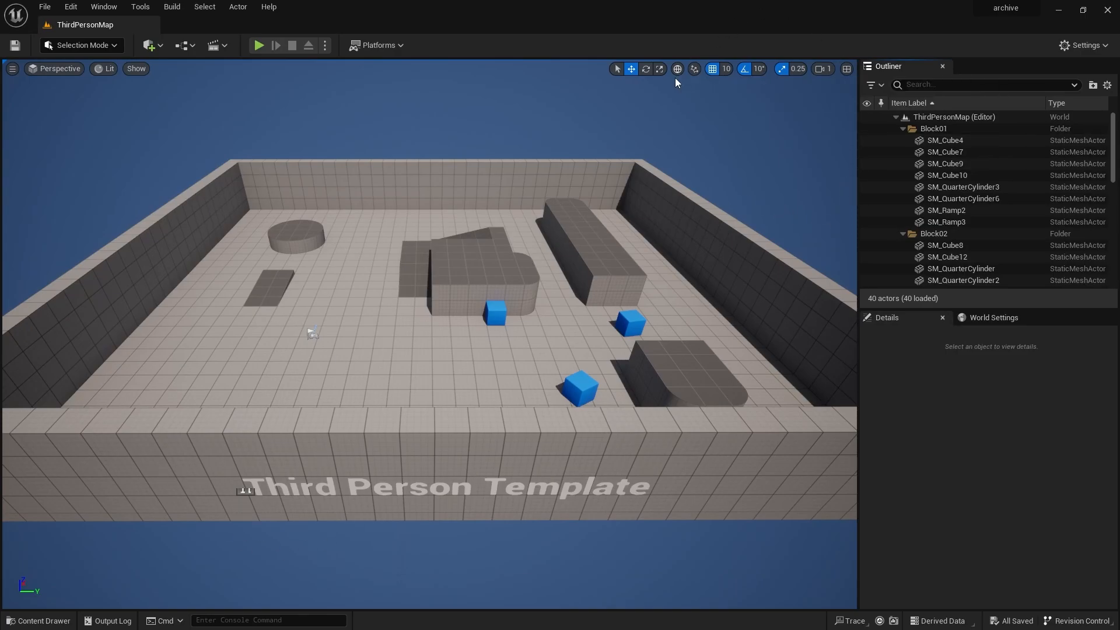
Step: Switch to the archive project's editor, open a separate Content Browser window, and move and widen it over the level
{"action": "key", "text": "ctrl+space"}
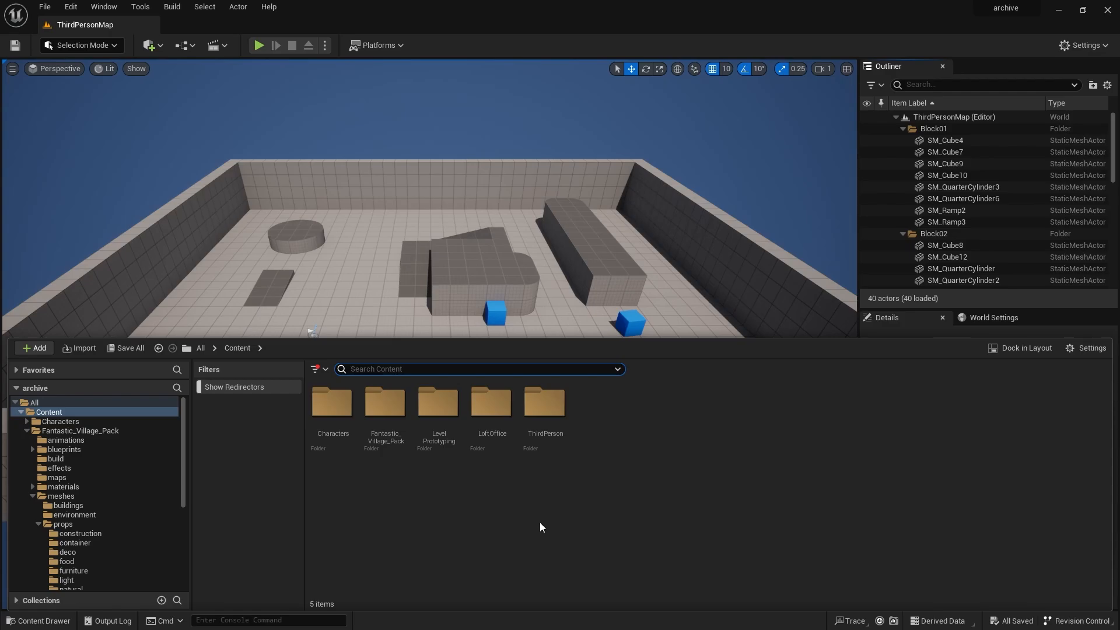
{"action": "left_click", "coordinate": [1024, 348]}
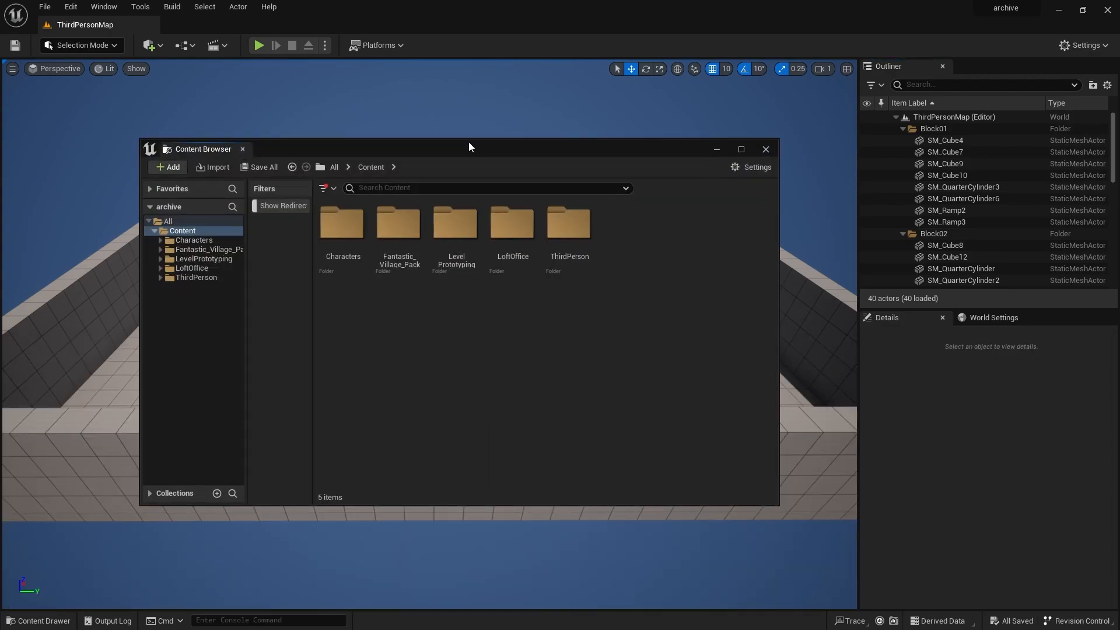
{"action": "left_click_drag", "start_coordinate": [468, 146], "coordinate": [610, 228]}
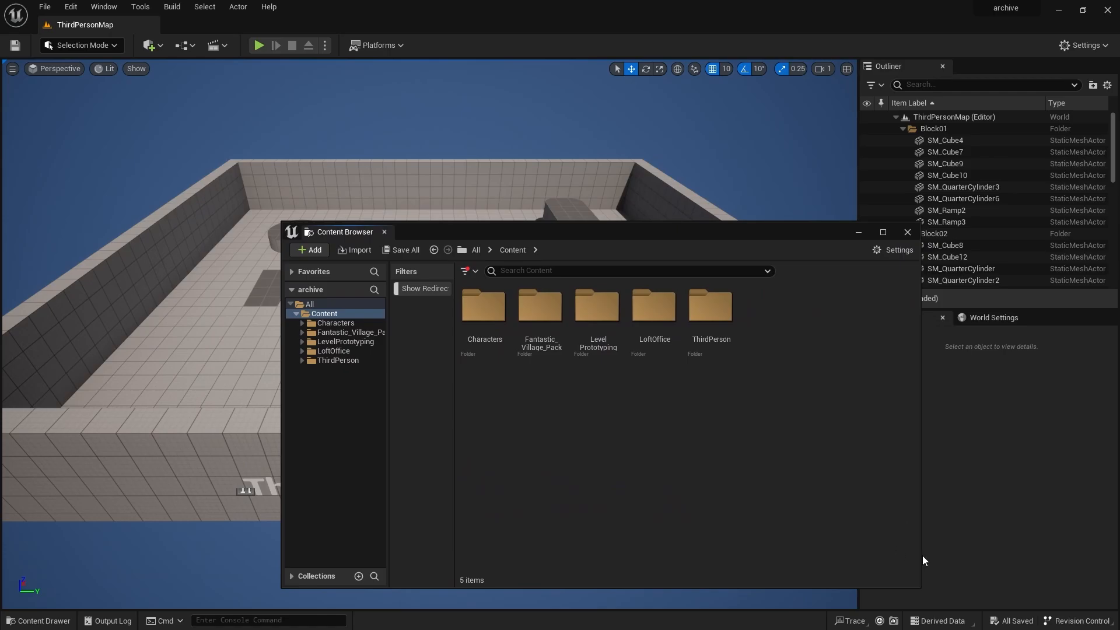
{"action": "left_click_drag", "start_coordinate": [920, 555], "coordinate": [1062, 531]}
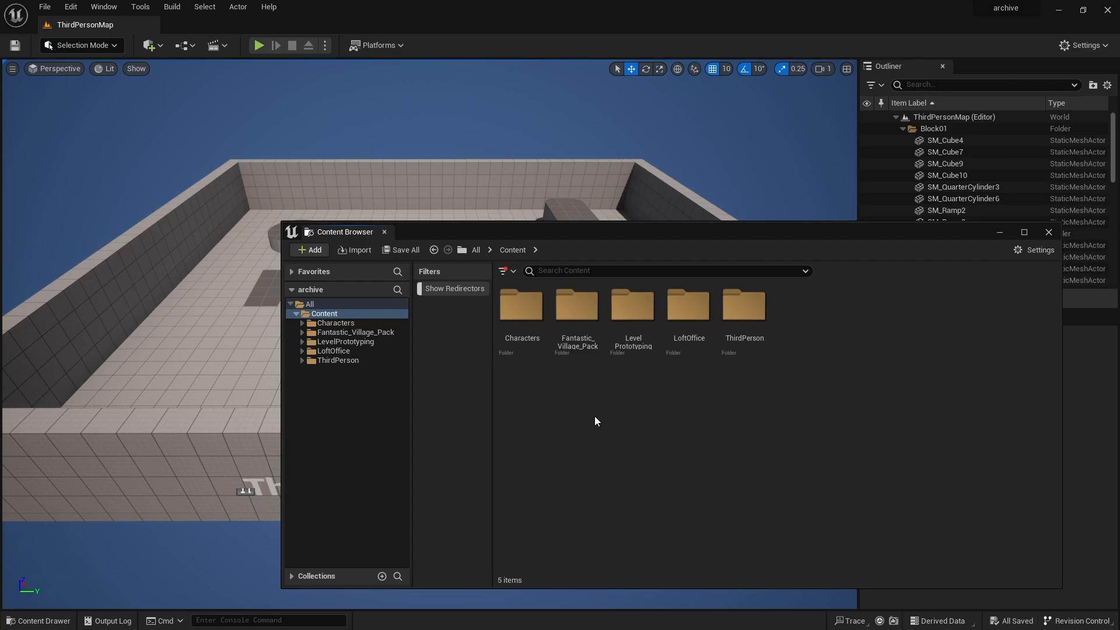
Step: Open a second Content Browser window and arrange the two browsers side by side
{"action": "left_click", "coordinate": [117, 9]}
{"action": "mouse_move", "coordinate": [149, 53]}
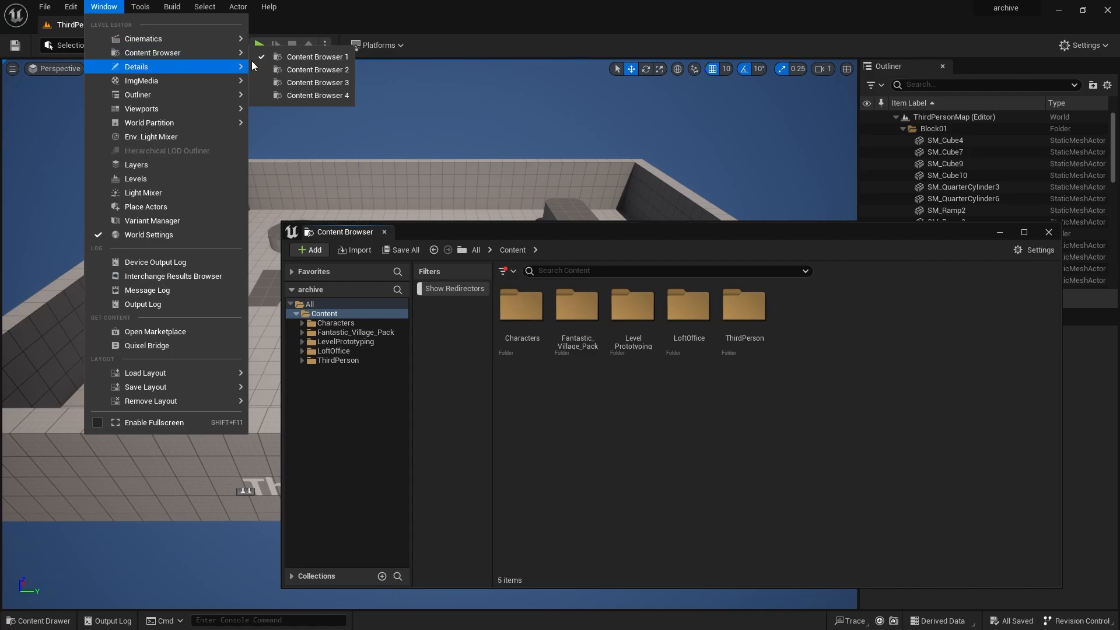
{"action": "left_click", "coordinate": [315, 56]}
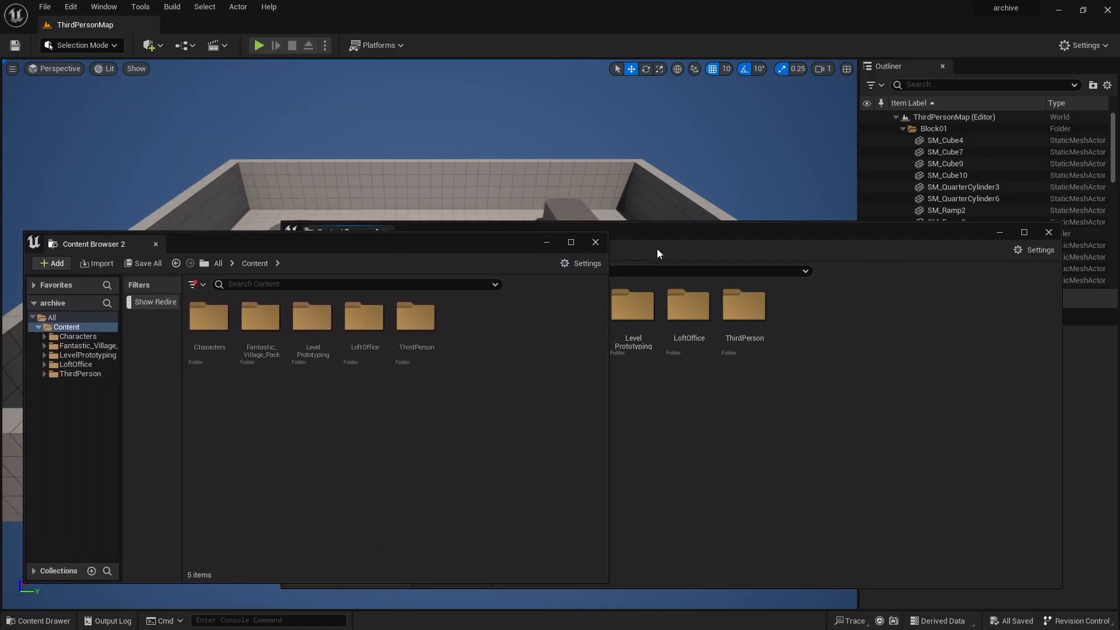
{"action": "left_click_drag", "start_coordinate": [666, 238], "coordinate": [746, 234]}
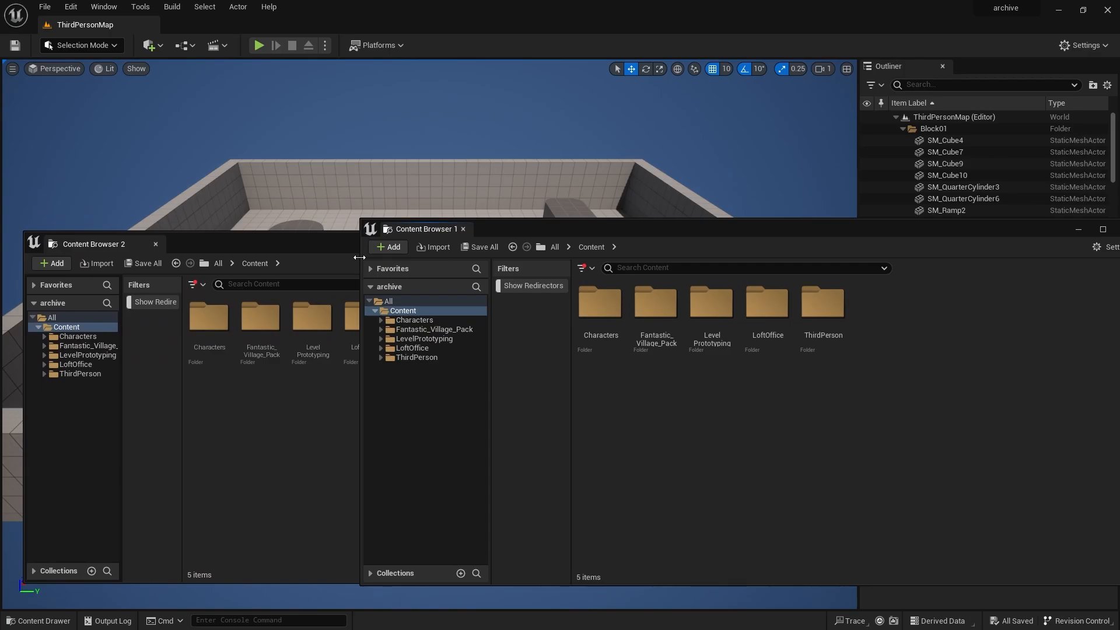
{"action": "left_click_drag", "start_coordinate": [359, 258], "coordinate": [576, 257]}
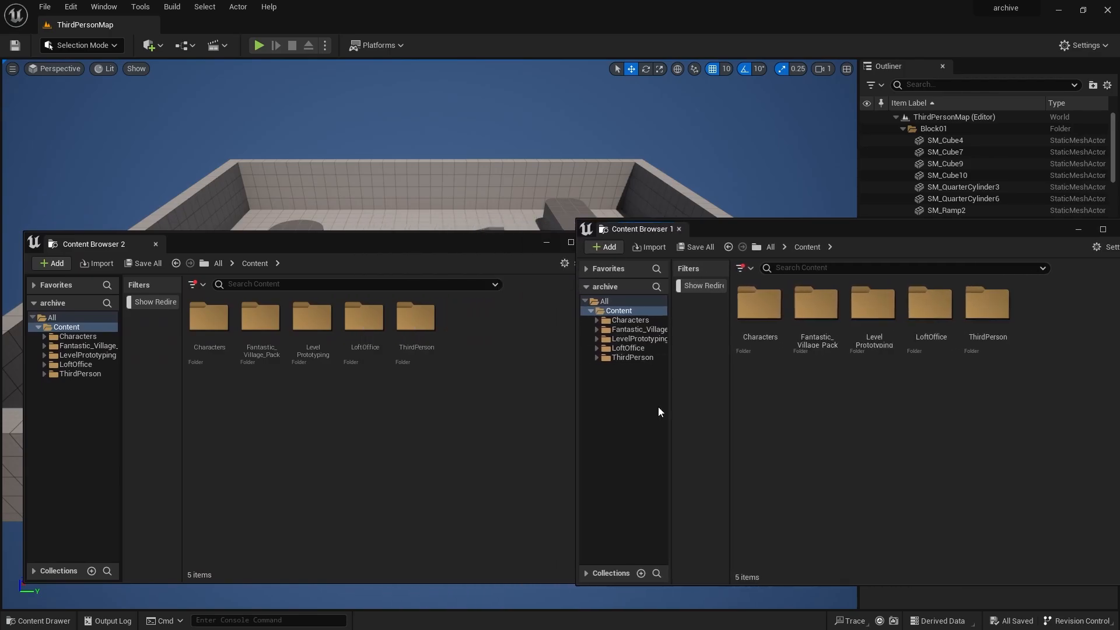
Step: Show the LoftOffice folder in Content Browser 1 and the Fantastic_Village_Pack folder in Content Browser 2
{"action": "double_click", "coordinate": [950, 313]}
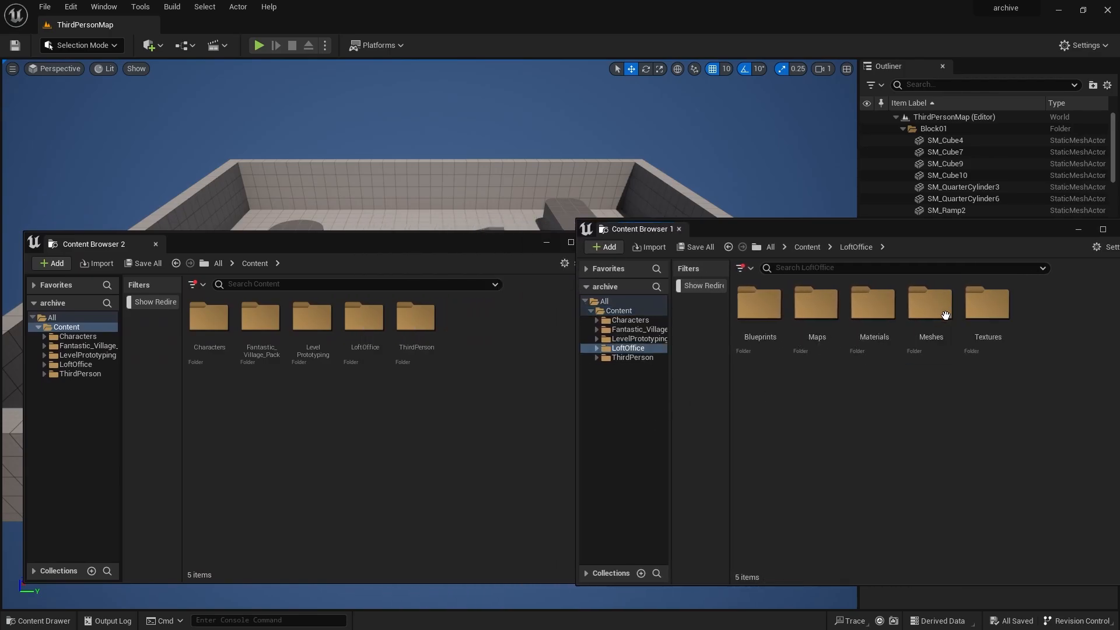
{"action": "double_click", "coordinate": [266, 348]}
{"action": "left_click_drag", "start_coordinate": [367, 248], "coordinate": [350, 232]}
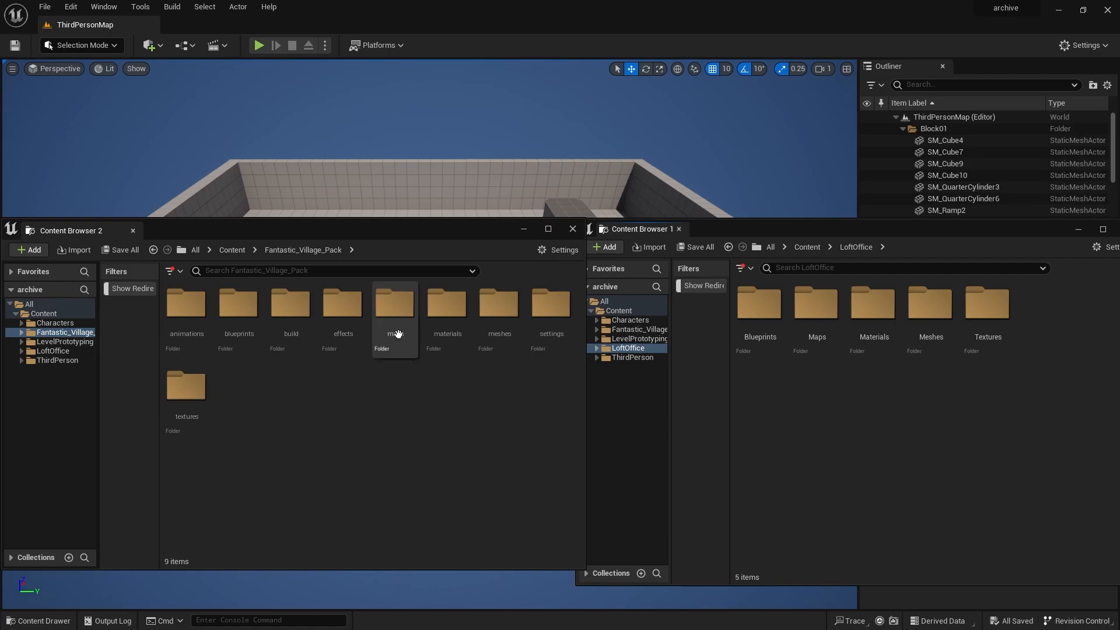
Step: Open the map_village_overview level from the village pack's maps folder and clear the Content Browser windows from the viewport
{"action": "double_click", "coordinate": [392, 309]}
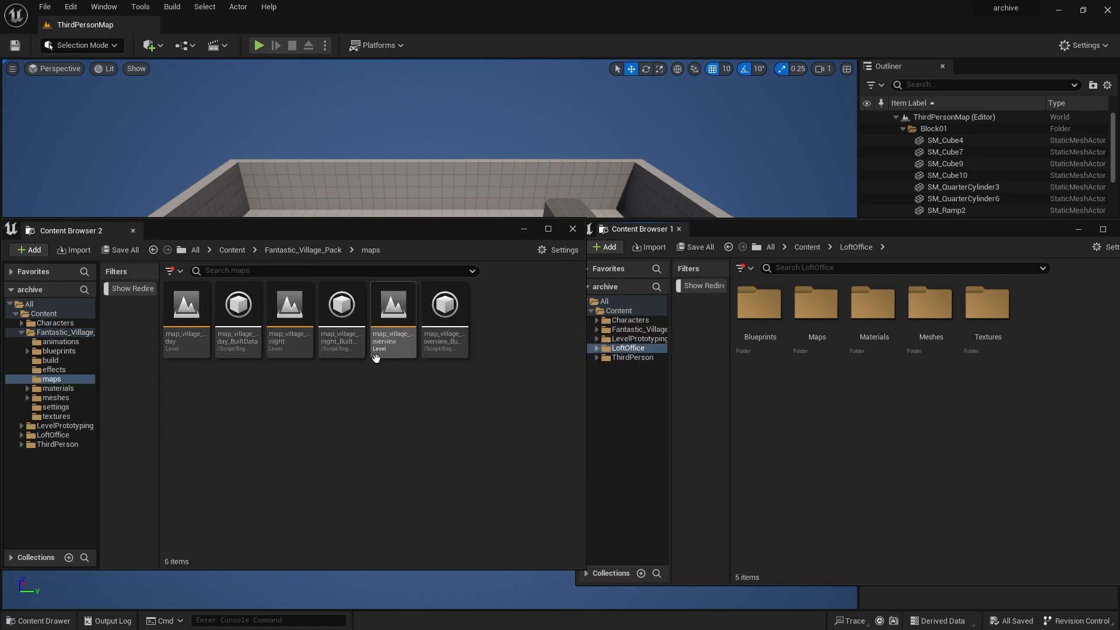
{"action": "double_click", "coordinate": [390, 345]}
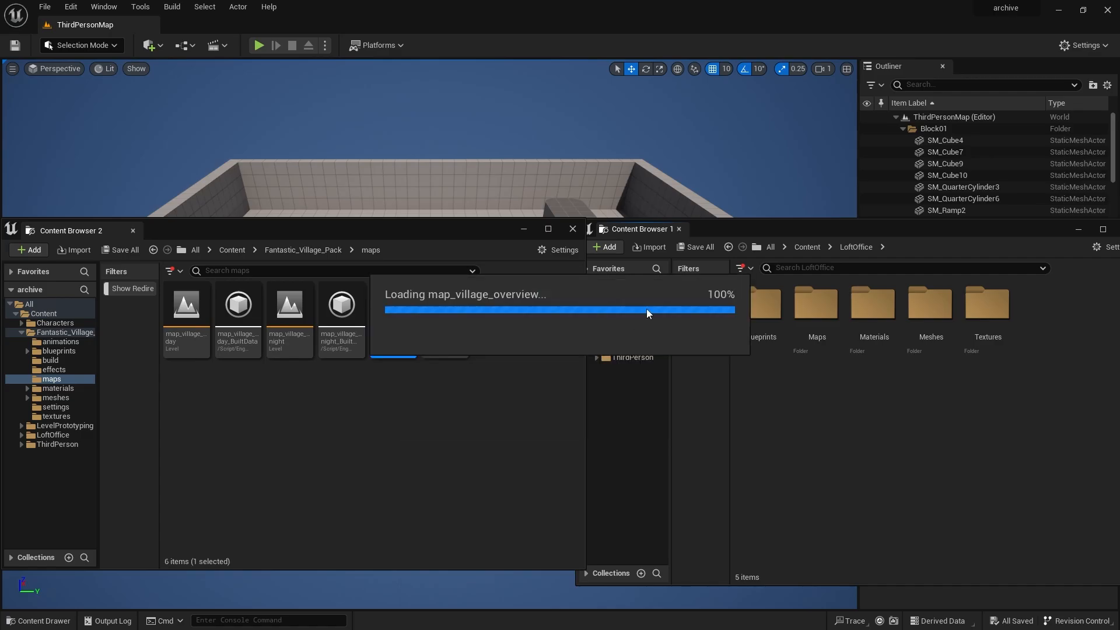
{"action": "left_click", "coordinate": [679, 229]}
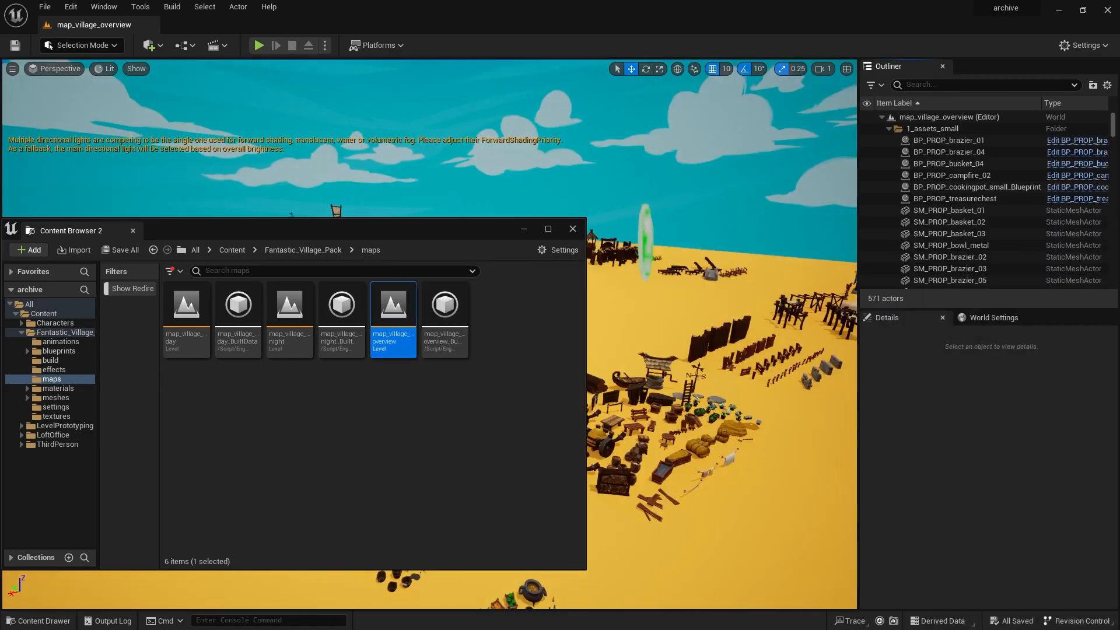
{"action": "left_click_drag", "start_coordinate": [428, 228], "coordinate": [0, 278]}
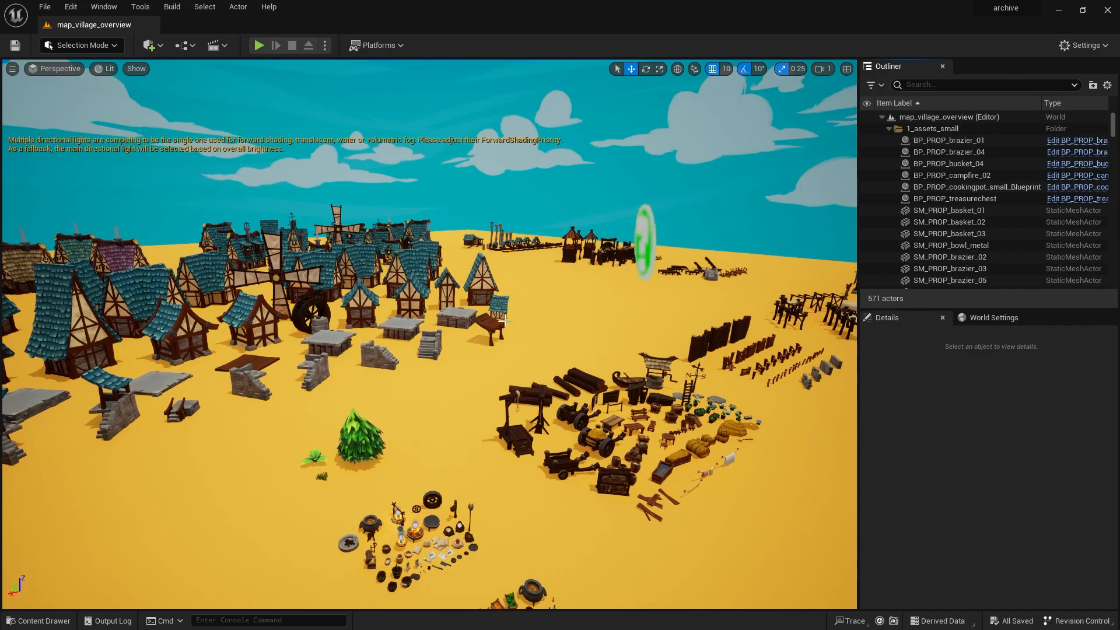
Step: Examine the prop displays in the village overview level, moving in on the food assets beside the large cooking pot
{"action": "right_click_drag", "start_coordinate": [467, 280], "coordinate": [493, 294]}
{"action": "key", "text": "d"}
{"action": "key", "text": "w"}
{"action": "key", "text": "s"}
{"action": "key", "text": "w"}
{"action": "key", "text": "w"}
{"action": "key", "text": "s"}
{"action": "key", "text": "w"}
{"action": "key", "text": "w"}
{"action": "key", "text": "a"}
{"action": "key", "text": "a"}
{"action": "key", "text": "w"}
{"action": "key", "text": "a"}
{"action": "key", "text": "a"}
{"action": "key", "text": "s"}
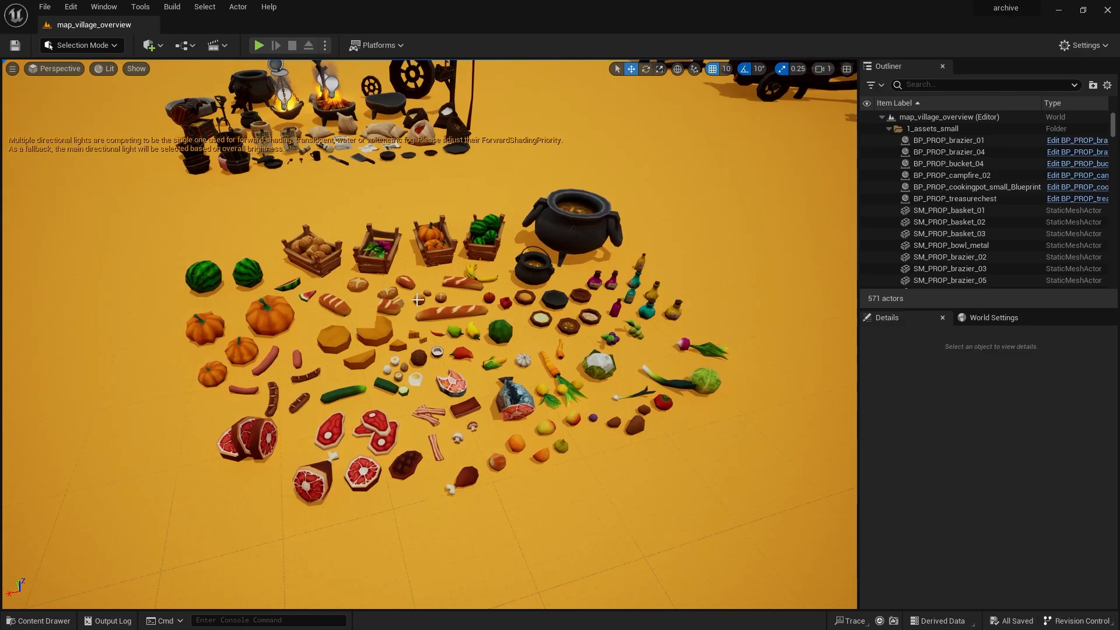
{"action": "key", "text": "a"}
{"action": "right_click_drag", "start_coordinate": [319, 276], "coordinate": [309, 389]}
Step: Select the raw steaks, the cucumbers and two of the sausages together in the food display
{"action": "left_click", "coordinate": [390, 442]}
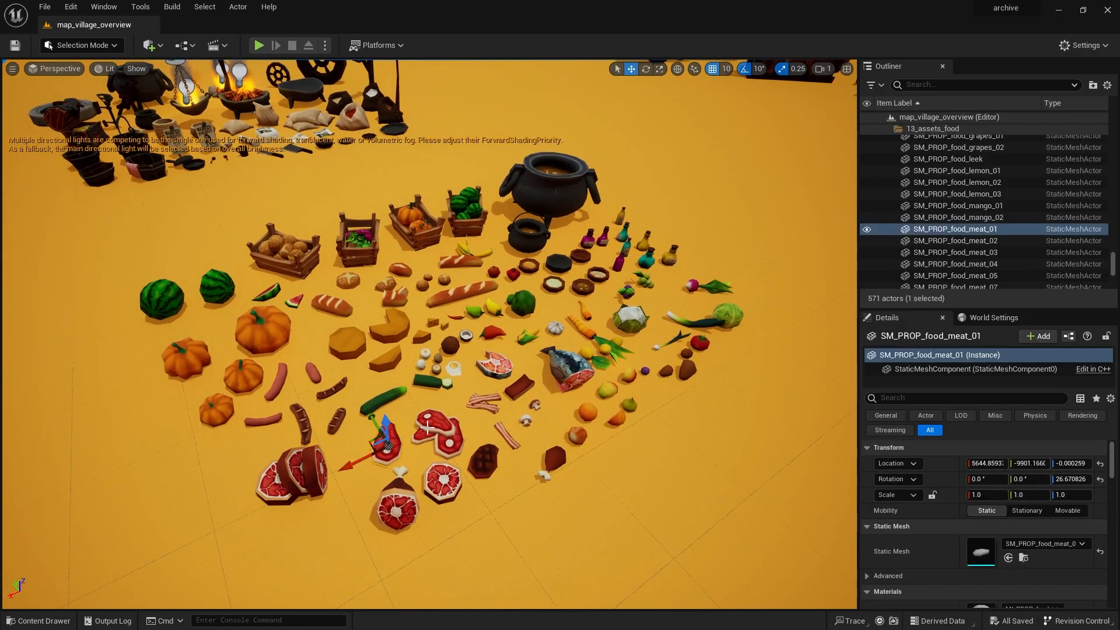
{"action": "left_click", "coordinate": [435, 426], "text": "shift"}
{"action": "left_click", "coordinate": [429, 381], "text": "shift"}
{"action": "left_click", "coordinate": [391, 399], "text": "shift"}
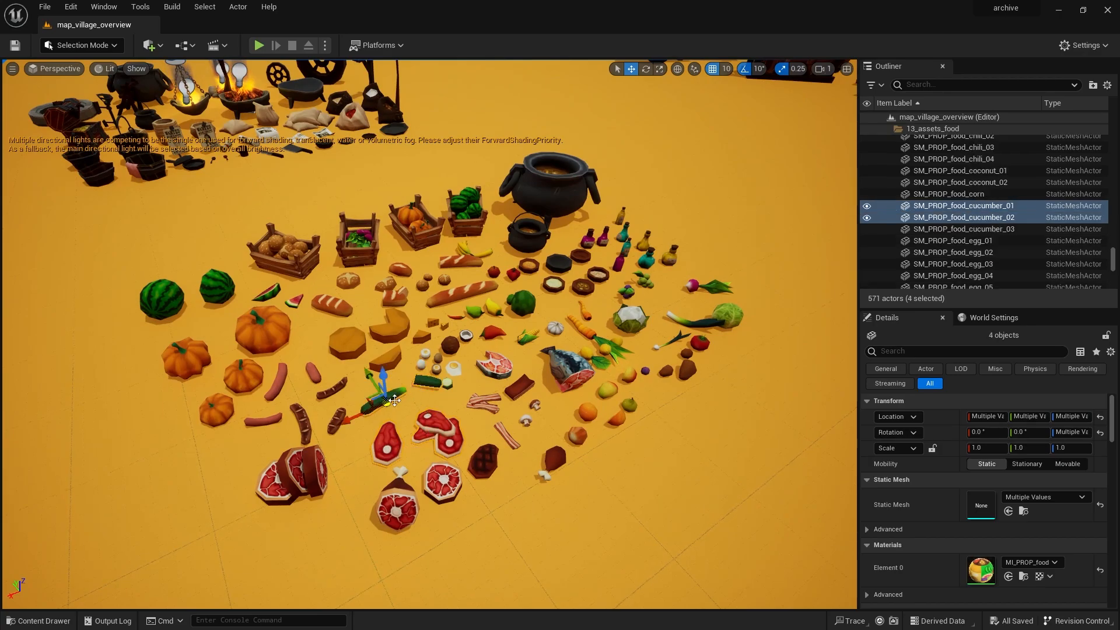
{"action": "left_click", "coordinate": [334, 412], "text": "shift"}
{"action": "left_click", "coordinate": [327, 391], "text": "shift"}
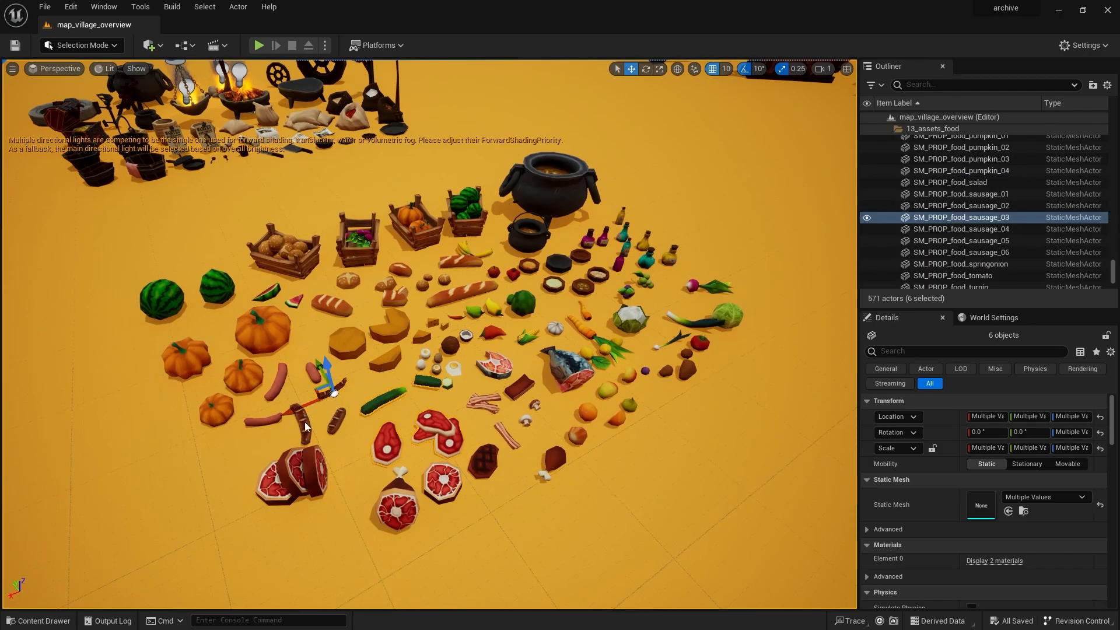
{"action": "left_click", "coordinate": [302, 419], "text": "shift"}
Step: Extend the selection with the two mangoes, the whole orange and the onion
{"action": "key", "text": "w"}
{"action": "key", "text": "d"}
{"action": "right_click_drag", "start_coordinate": [577, 385], "coordinate": [519, 397]}
{"action": "key", "text": "s"}
{"action": "key", "text": "w"}
{"action": "left_click", "coordinate": [570, 420], "text": "shift"}
{"action": "left_click", "coordinate": [627, 414], "text": "shift"}
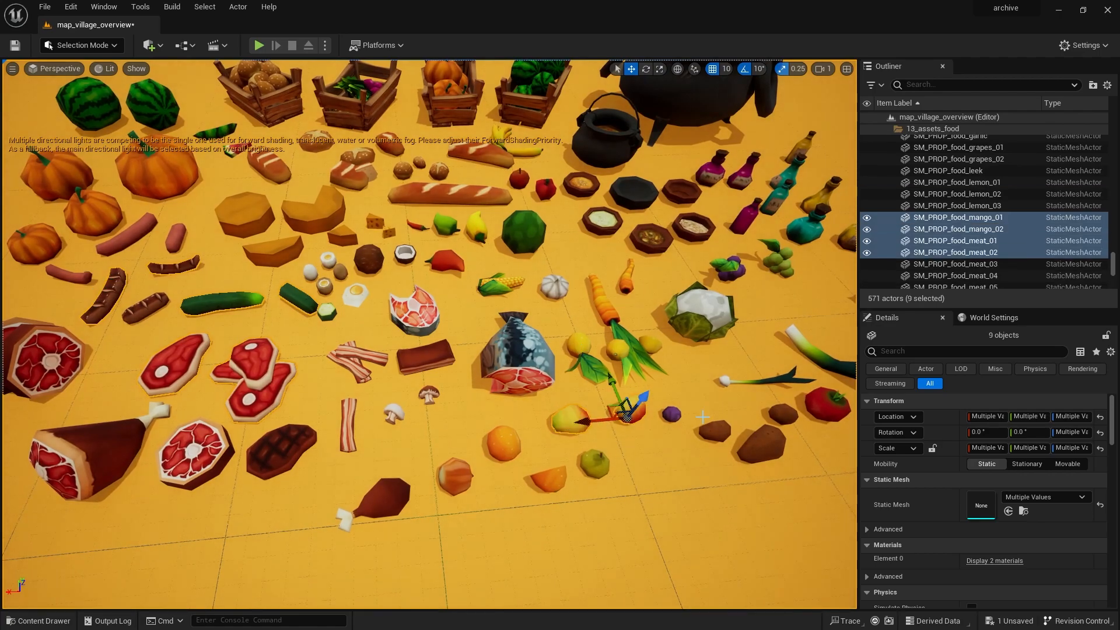
{"action": "right_click_drag", "start_coordinate": [703, 417], "coordinate": [525, 491]}
{"action": "key", "text": "s"}
{"action": "key", "text": "w"}
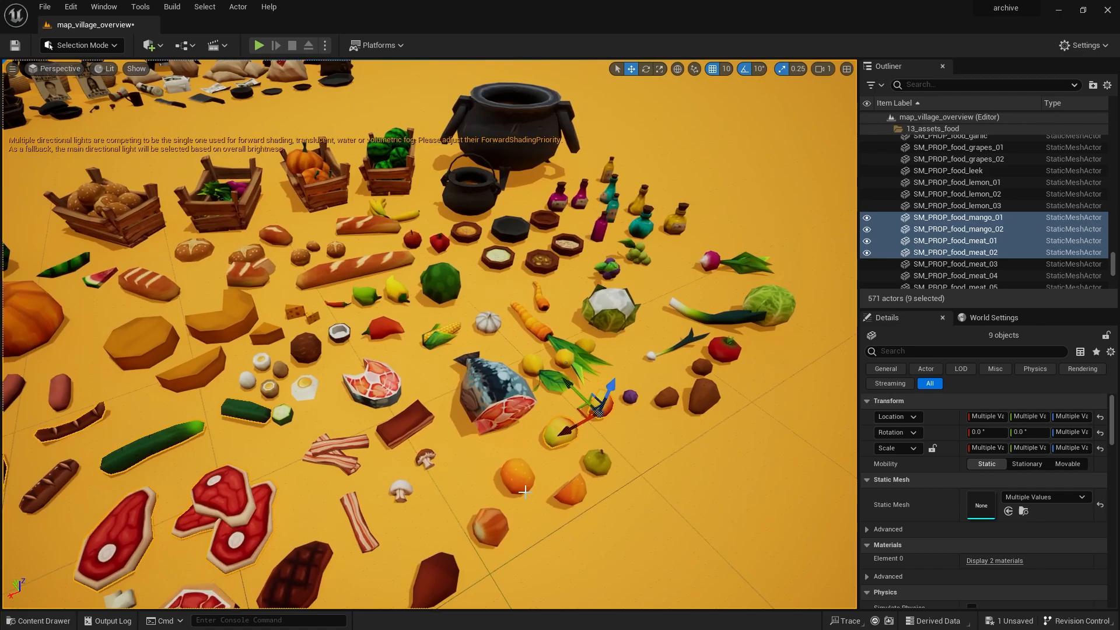
{"action": "left_click", "coordinate": [517, 477], "text": "shift"}
{"action": "left_click", "coordinate": [493, 528], "text": "shift"}
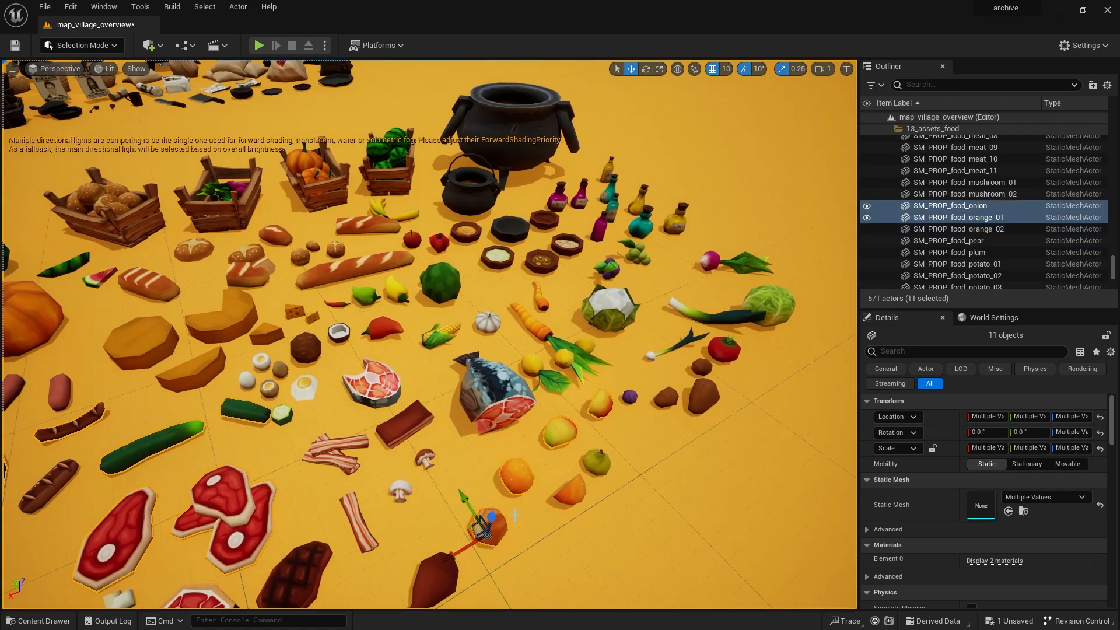
Step: Add both banana props and the apple to the selected food actors
{"action": "right_click_drag", "start_coordinate": [493, 528], "coordinate": [458, 295]}
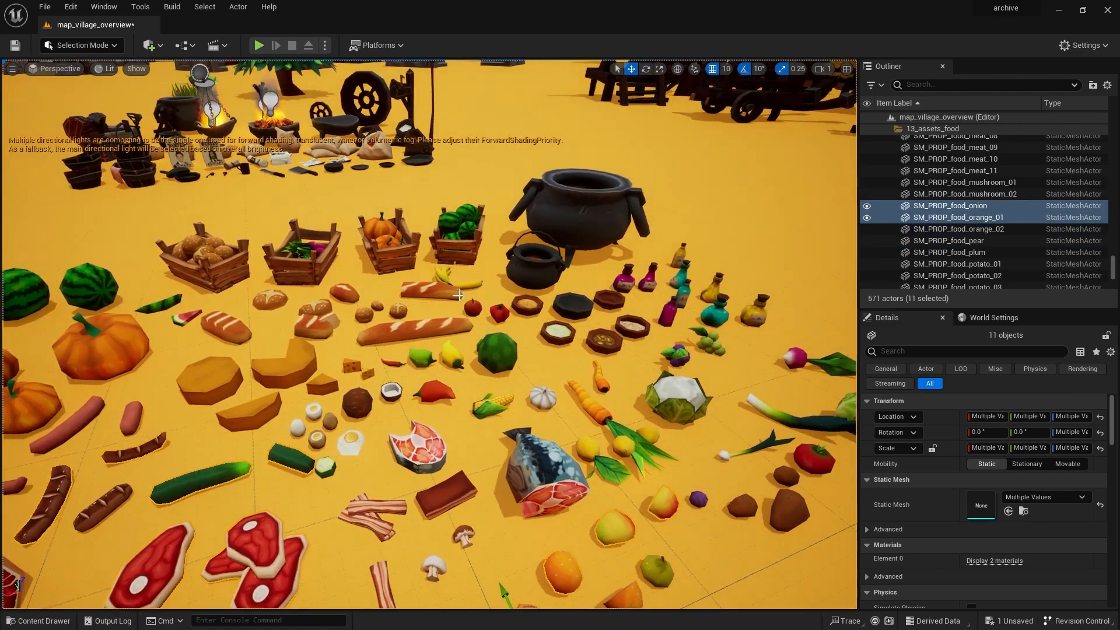
{"action": "left_click", "coordinate": [473, 284], "text": "shift"}
{"action": "left_click", "coordinate": [443, 280], "text": "shift"}
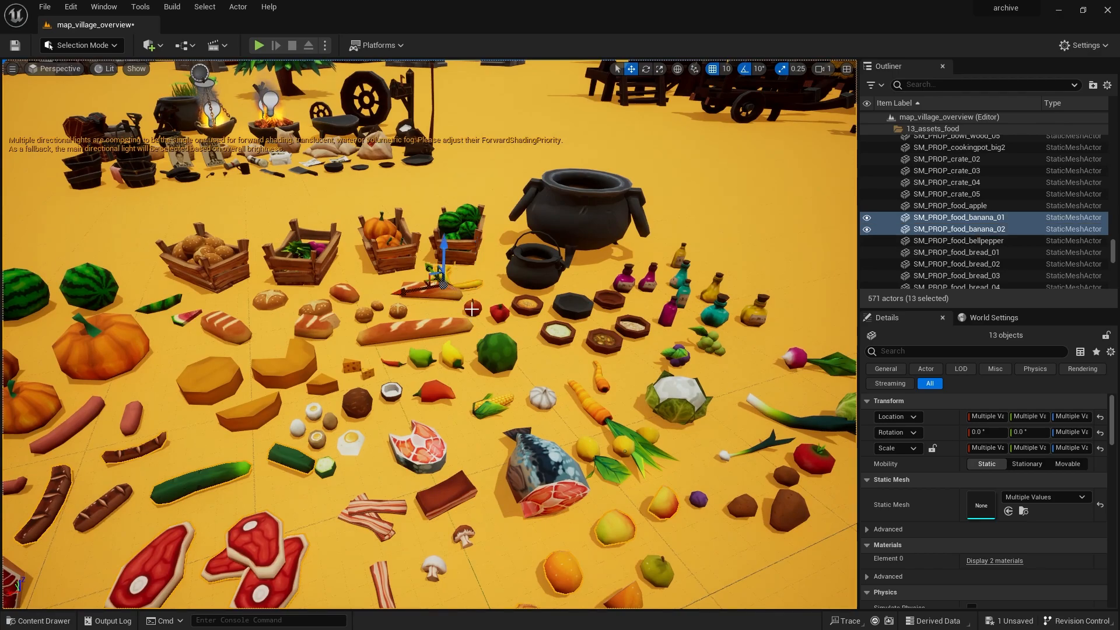
{"action": "left_click", "coordinate": [472, 309], "text": "shift"}
{"action": "scroll", "coordinate": [563, 363], "scroll_direction": "down", "scroll_amount": 5}
{"action": "right_click_drag", "start_coordinate": [563, 363], "coordinate": [522, 374]}
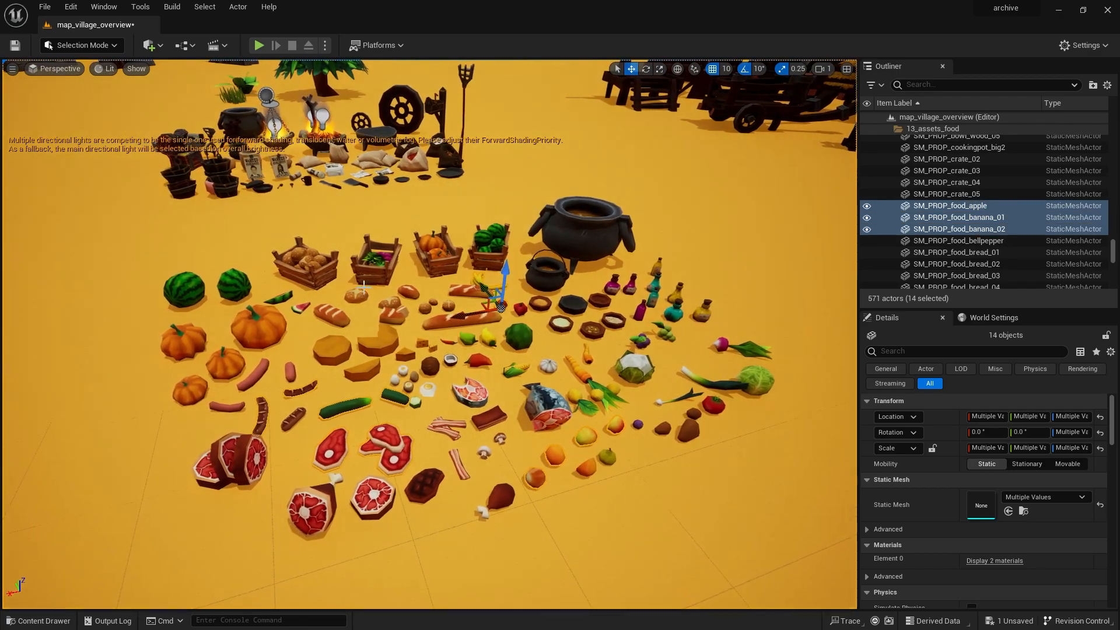
Step: Bring Content Browser 2 back into view and browse to the source assets of the selected food actors
{"action": "scroll", "coordinate": [997, 247], "scroll_direction": "up", "scroll_amount": 10}
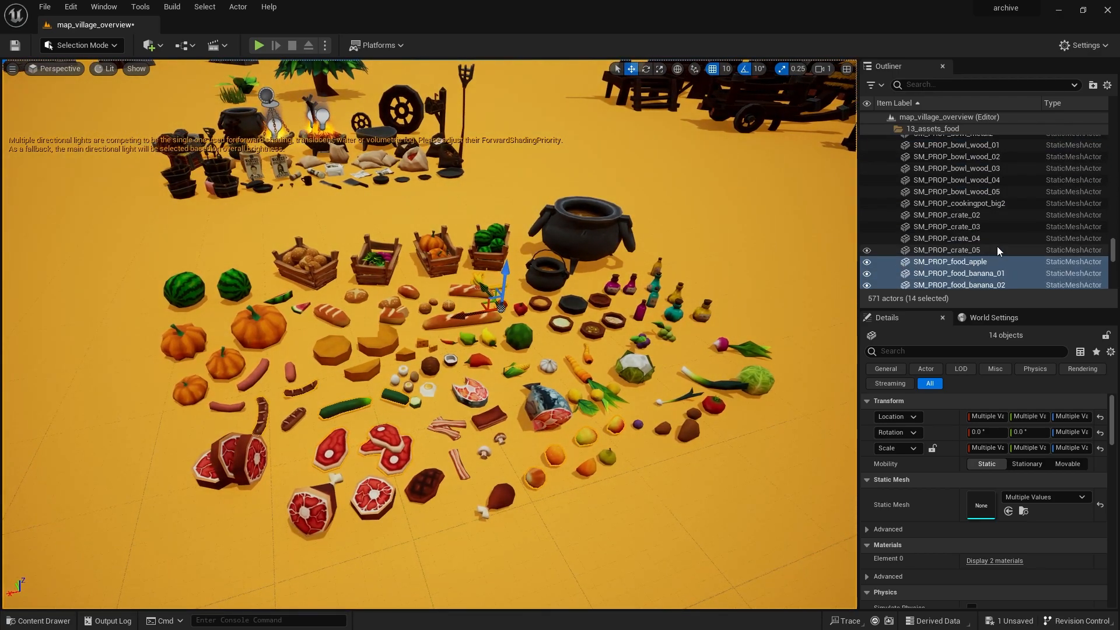
{"action": "scroll", "coordinate": [996, 247], "scroll_direction": "down", "scroll_amount": 10}
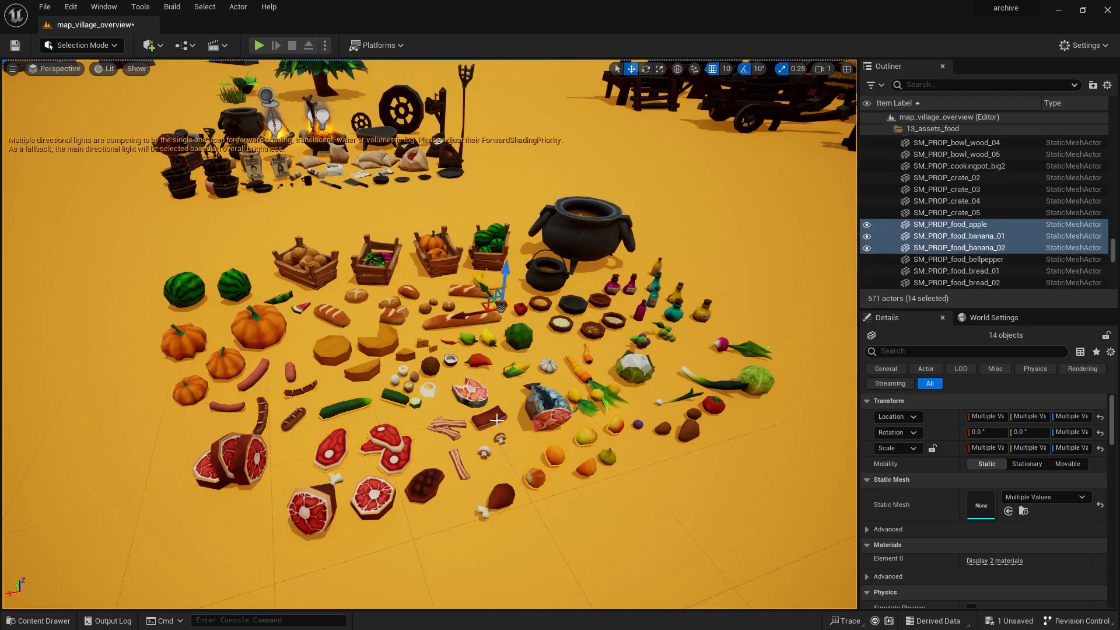
{"action": "right_click_drag", "start_coordinate": [474, 405], "coordinate": [542, 454]}
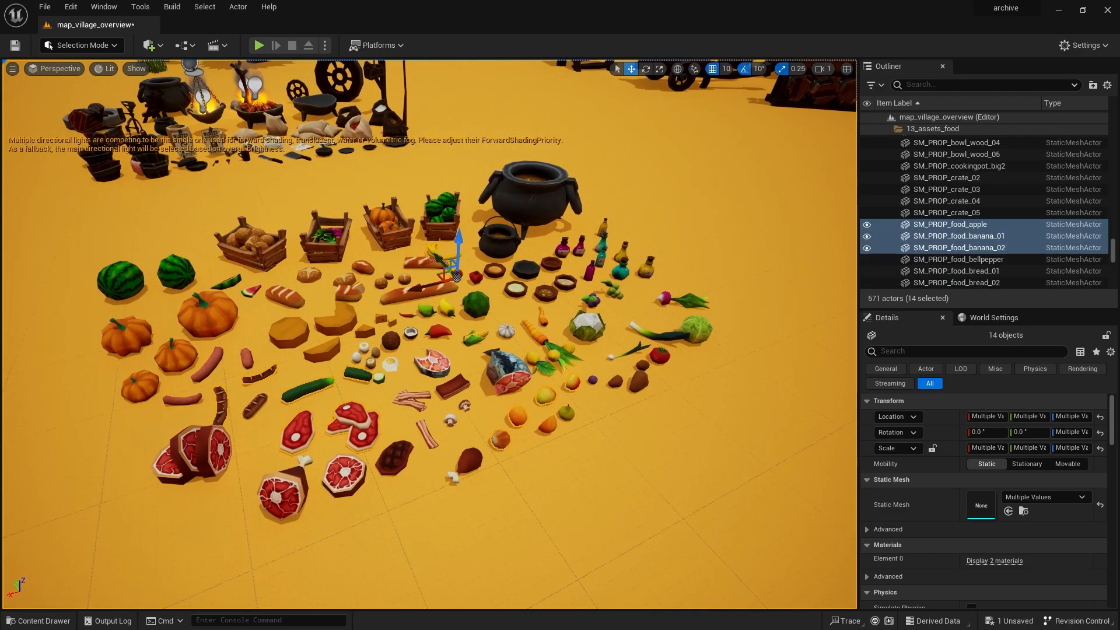
{"action": "left_click_drag", "start_coordinate": [0, 267], "coordinate": [310, 277]}
{"action": "left_click_drag", "start_coordinate": [501, 274], "coordinate": [465, 455]}
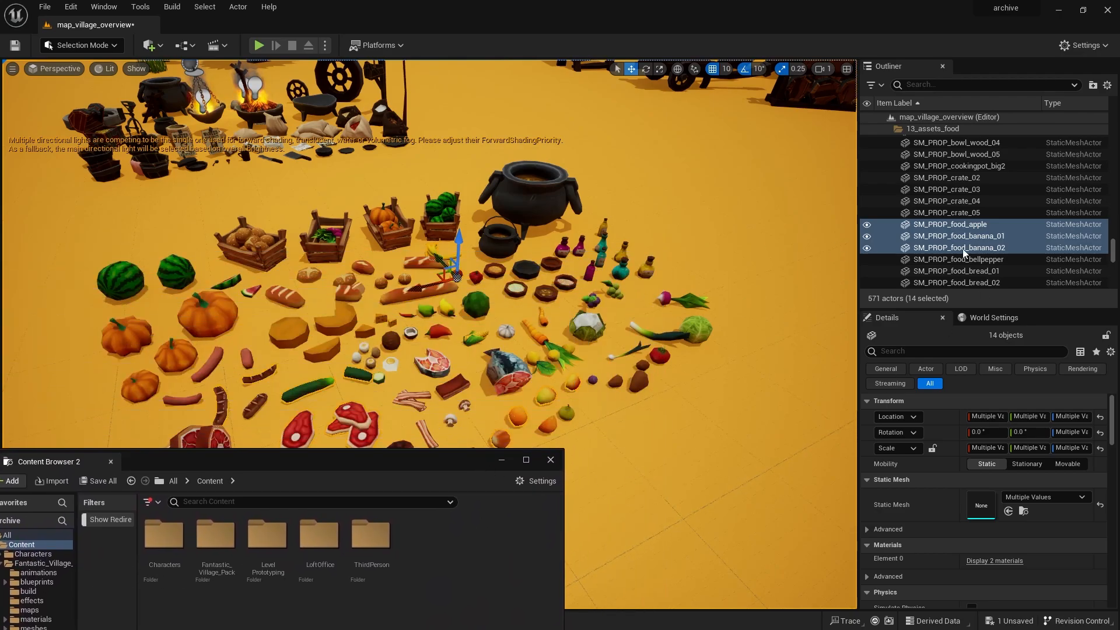
{"action": "right_click", "coordinate": [946, 239]}
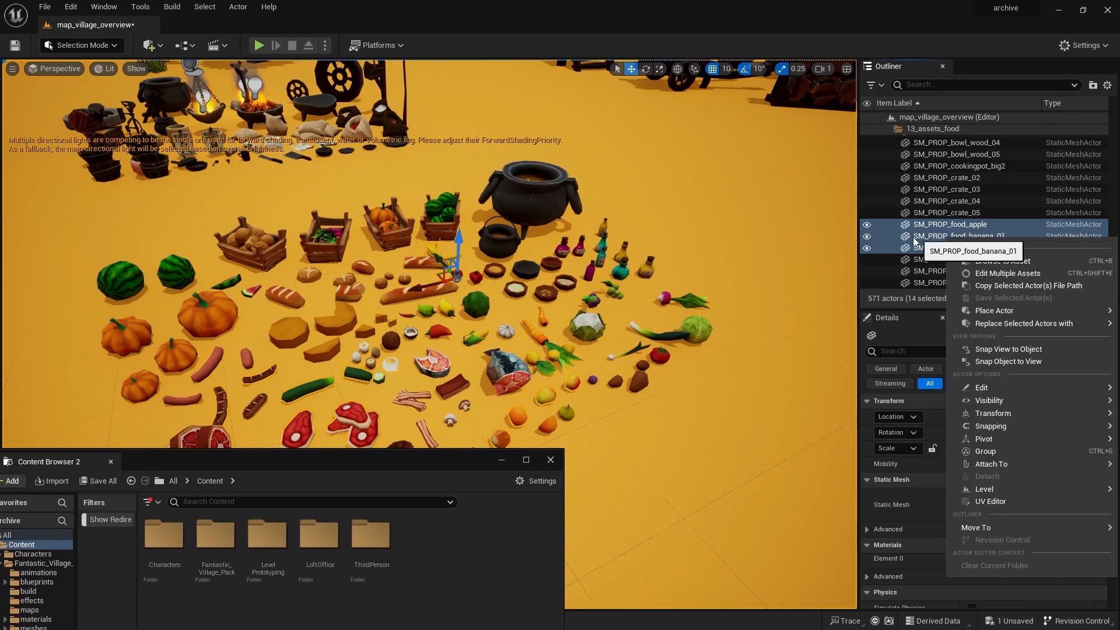
{"action": "left_click", "coordinate": [986, 264]}
{"action": "left_click_drag", "start_coordinate": [455, 466], "coordinate": [855, 291]}
Step: Look through the highlighted food meshes and remove the Plane mesh from the asset selection
{"action": "scroll", "coordinate": [624, 409], "scroll_direction": "down", "scroll_amount": 2}
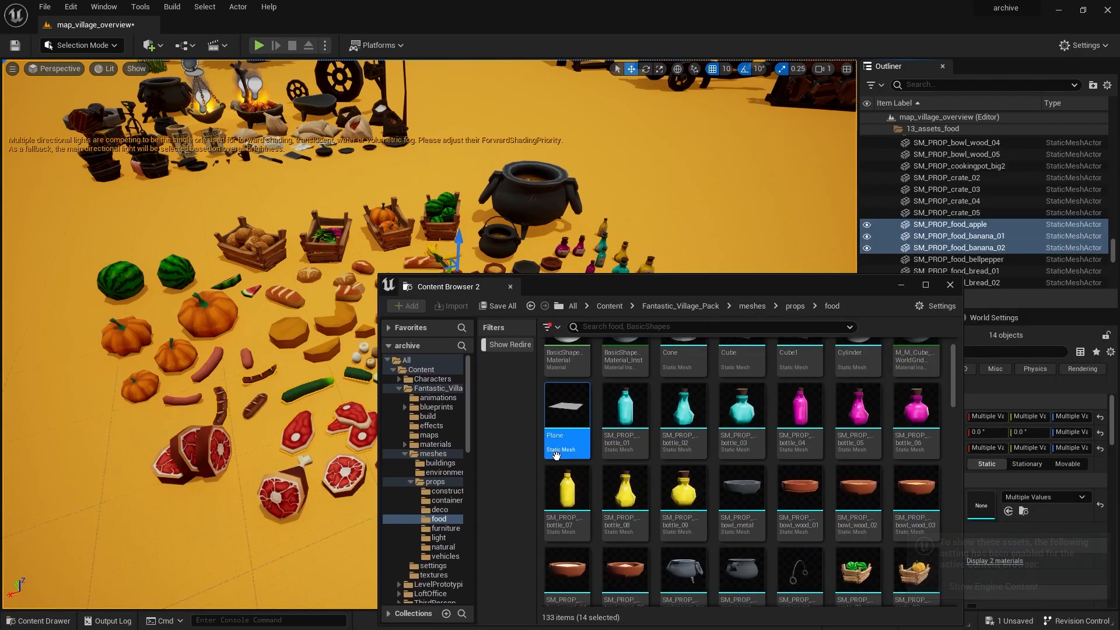
{"action": "scroll", "coordinate": [751, 469], "scroll_direction": "down", "scroll_amount": 4}
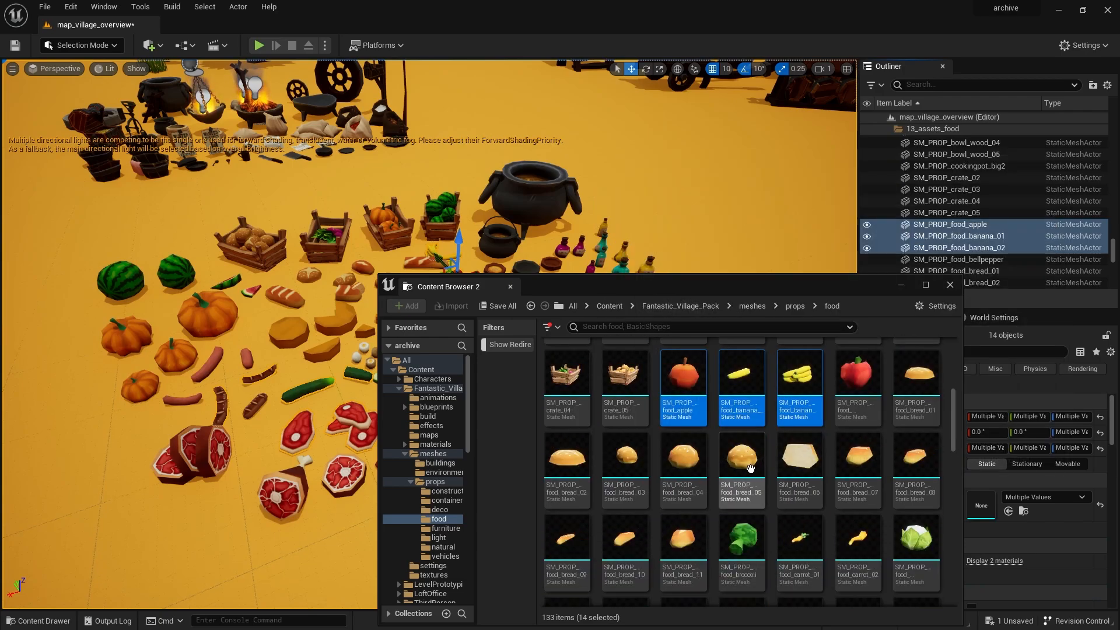
{"action": "scroll", "coordinate": [583, 408], "scroll_direction": "up", "scroll_amount": 5}
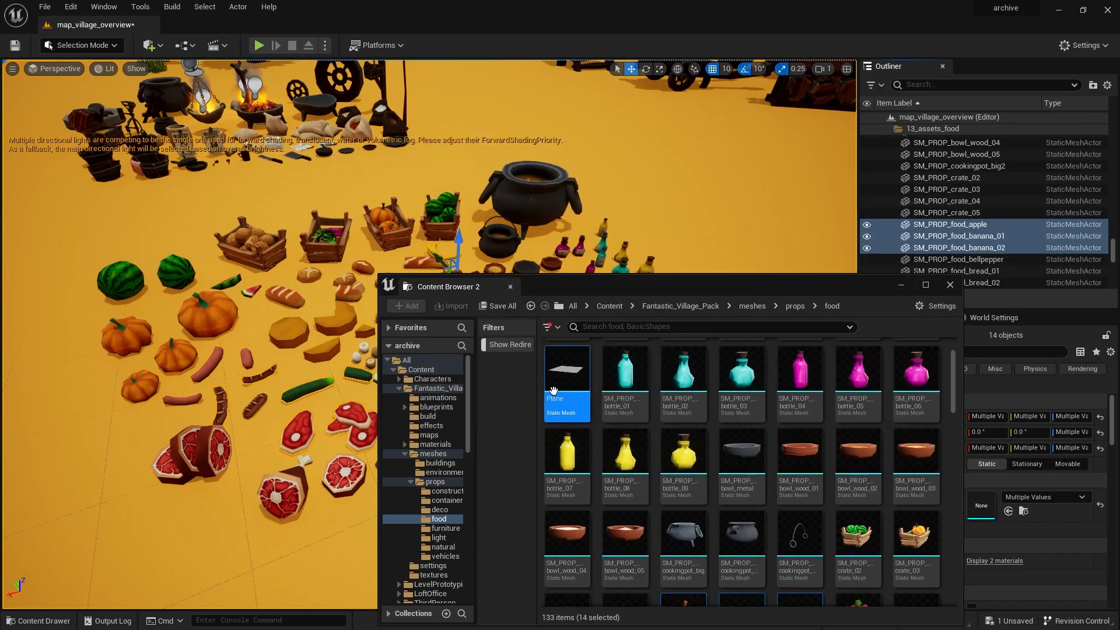
{"action": "left_click", "coordinate": [553, 389], "text": "ctrl"}
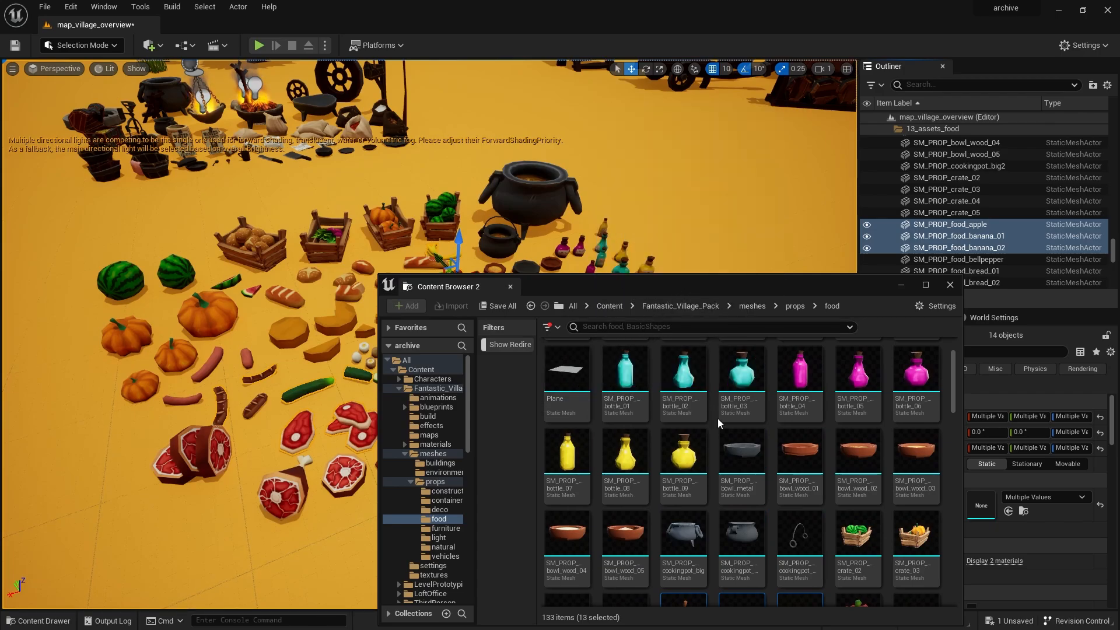
Step: Check the remaining highlighted meshes in the food folder, from the apple and bananas through to the onion and orange
{"action": "scroll", "coordinate": [723, 432], "scroll_direction": "down", "scroll_amount": 3}
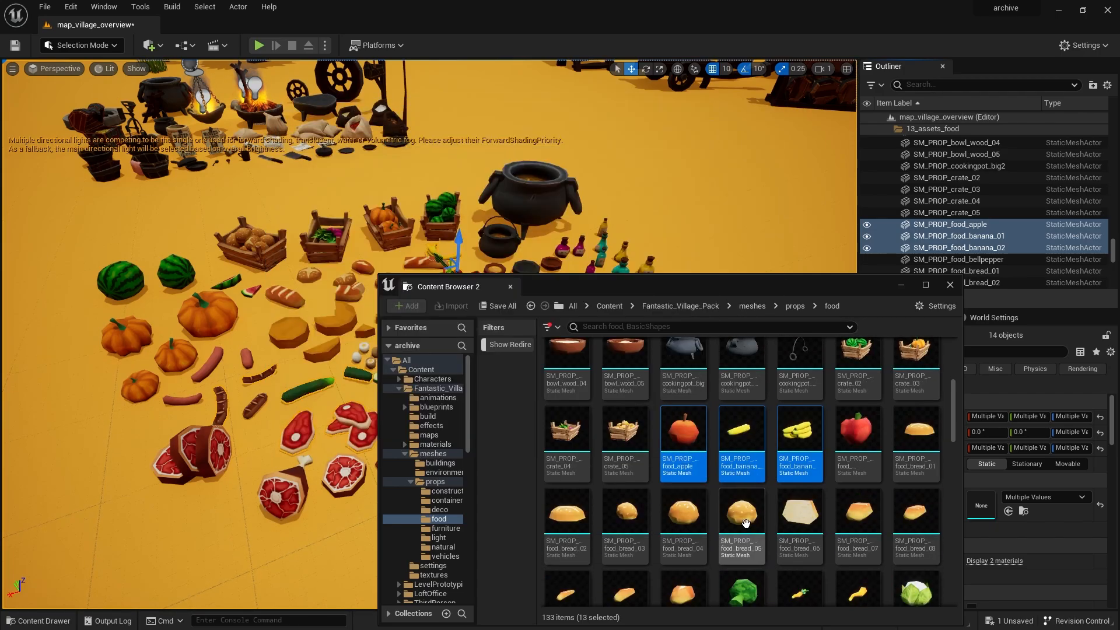
{"action": "scroll", "coordinate": [805, 458], "scroll_direction": "down", "scroll_amount": 1}
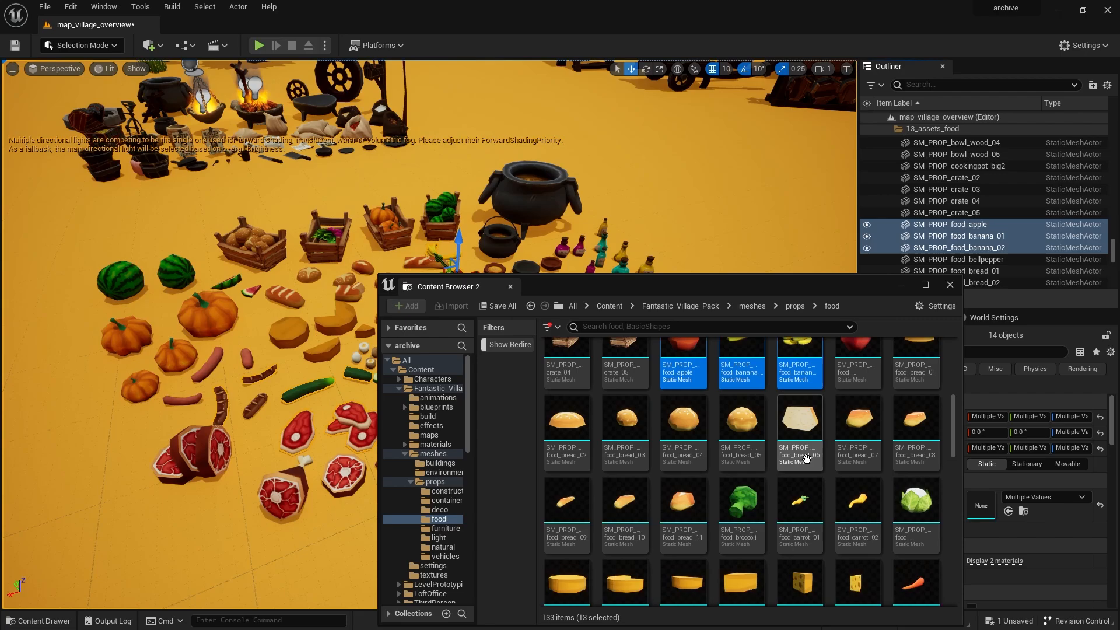
{"action": "scroll", "coordinate": [805, 458], "scroll_direction": "down", "scroll_amount": 4}
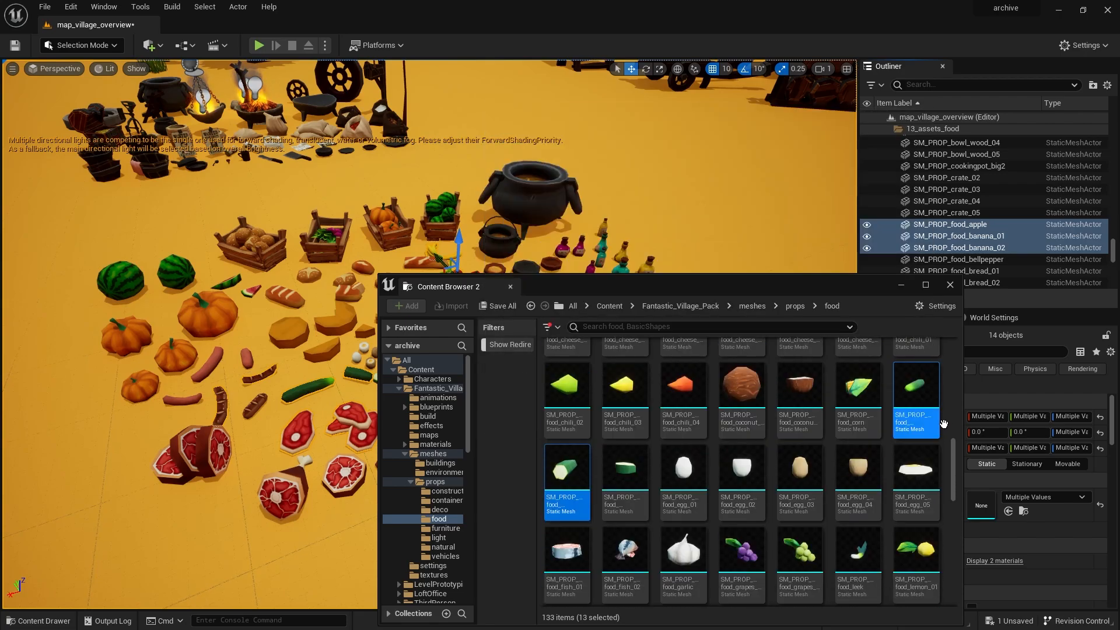
{"action": "scroll", "coordinate": [944, 423], "scroll_direction": "down", "scroll_amount": 3}
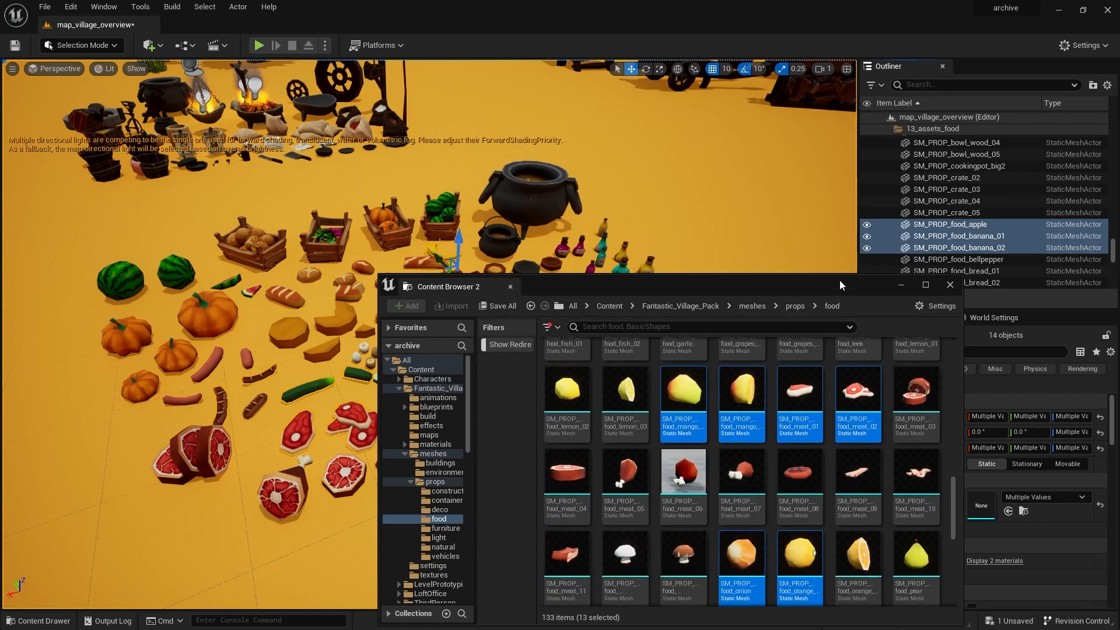
Step: Uncover the level and add the empty wooden bowl SM_PROP_bowl_wood_01 beside the bottles to the selected actors
{"action": "left_click_drag", "start_coordinate": [840, 284], "coordinate": [770, 470]}
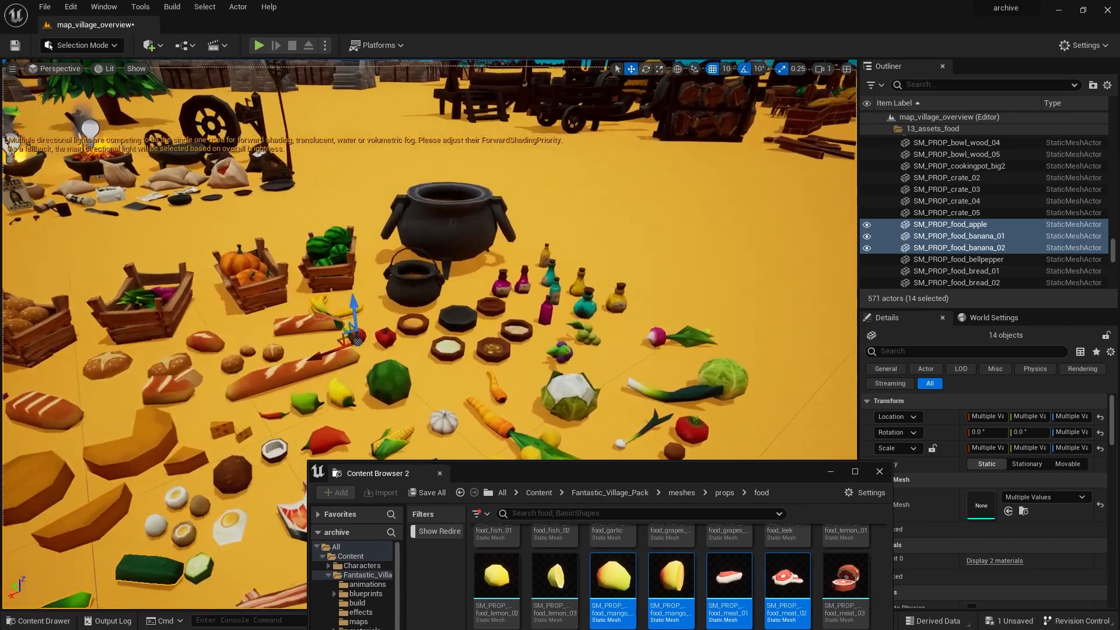
{"action": "mouse_move", "coordinate": [550, 272]}
{"action": "right_mouse_down"}
{"action": "mouse_move", "coordinate": [551, 344]}
{"action": "mouse_move", "coordinate": [525, 327]}
{"action": "mouse_move", "coordinate": [551, 272]}
{"action": "right_mouse_up"}
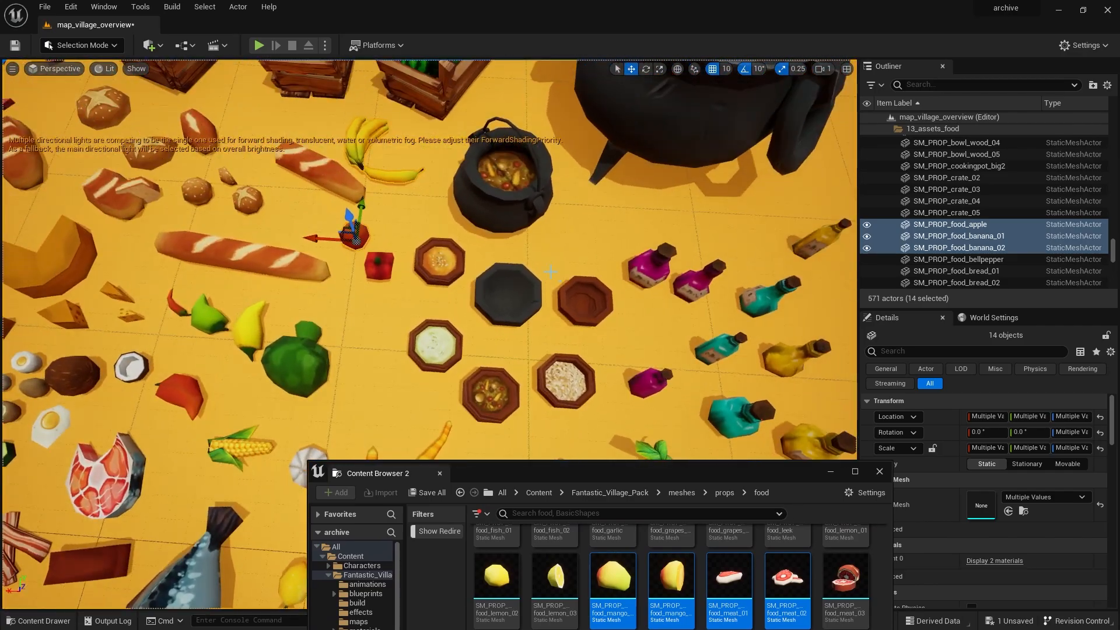
{"action": "left_click", "coordinate": [587, 304], "text": "ctrl"}
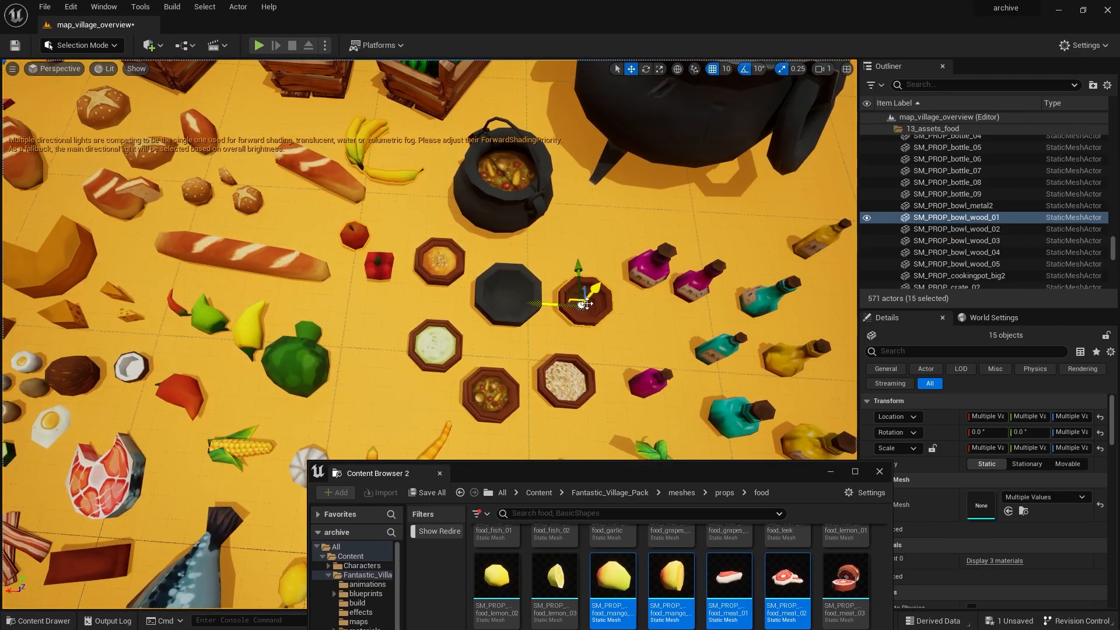
{"action": "right_click_drag", "start_coordinate": [587, 304], "coordinate": [454, 236]}
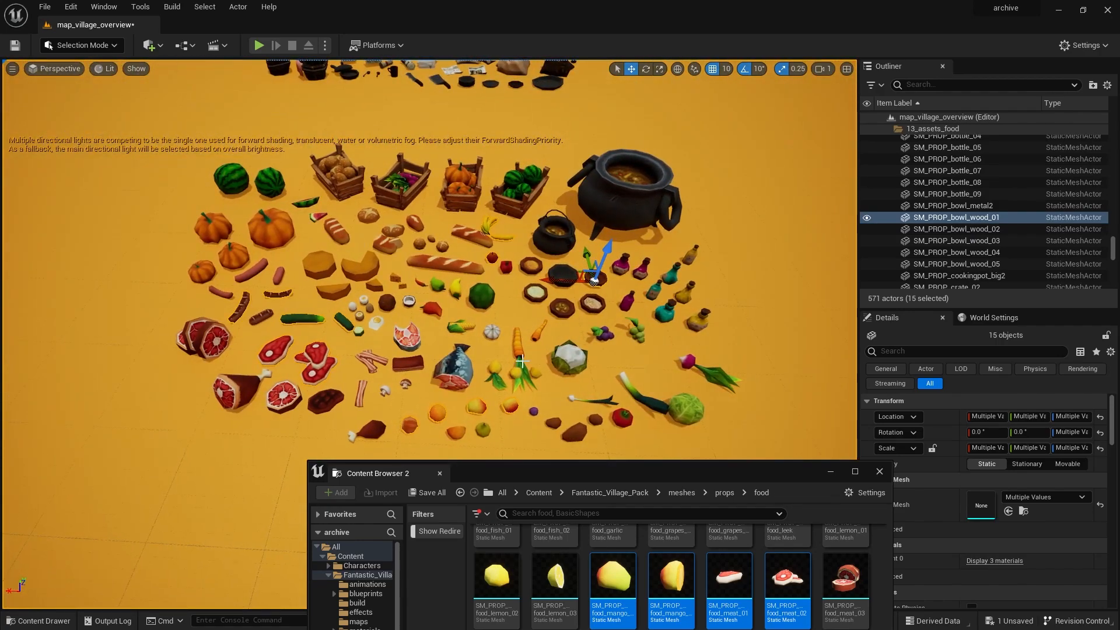
Step: Start migrating the selected food meshes and save the map_village_overview map when asked about unsaved content
{"action": "left_click_drag", "start_coordinate": [601, 472], "coordinate": [714, 195]}
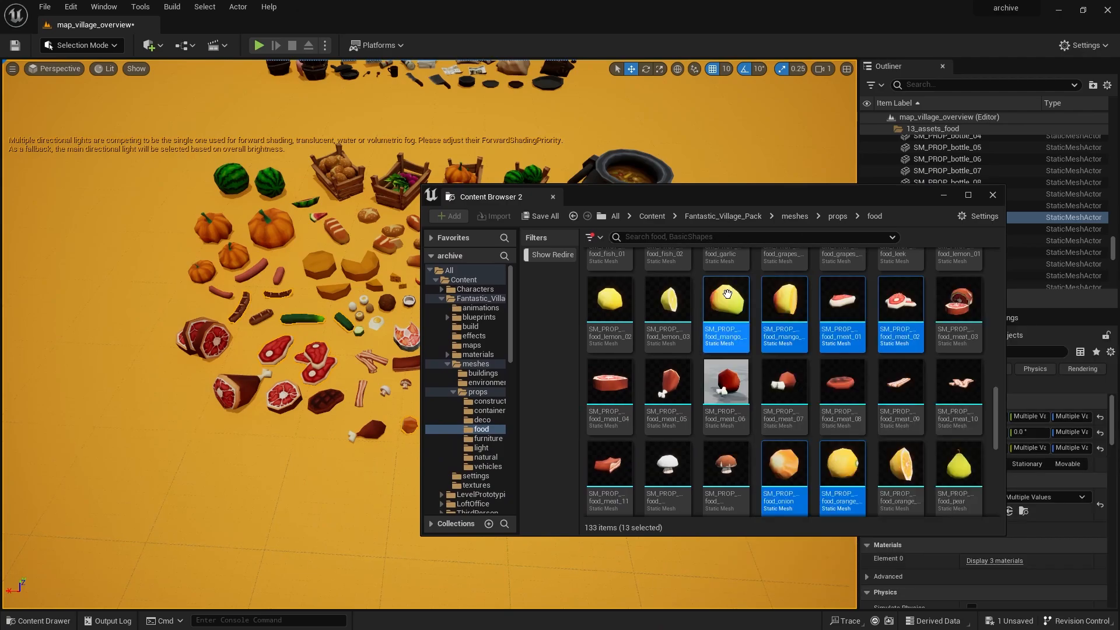
{"action": "right_click", "coordinate": [729, 299]}
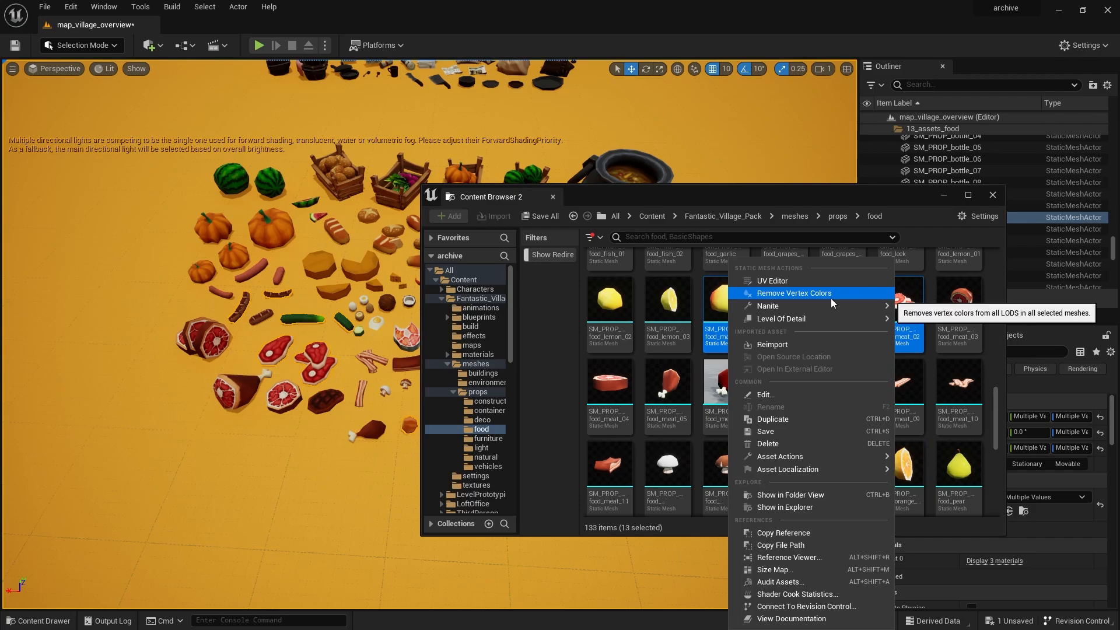
{"action": "mouse_move", "coordinate": [816, 471]}
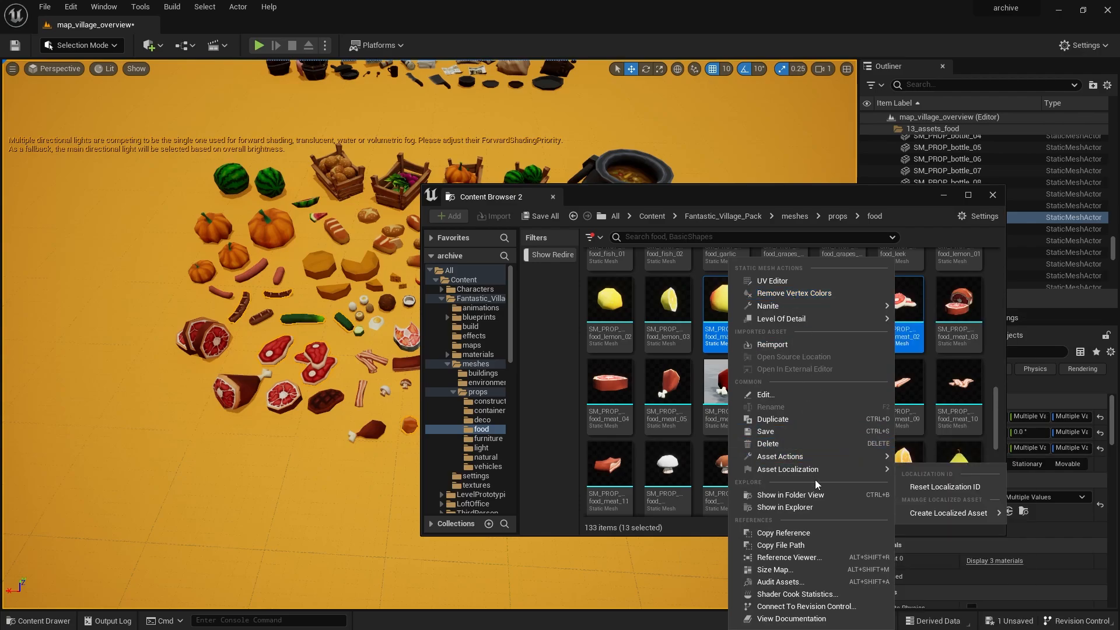
{"action": "mouse_move", "coordinate": [781, 461]}
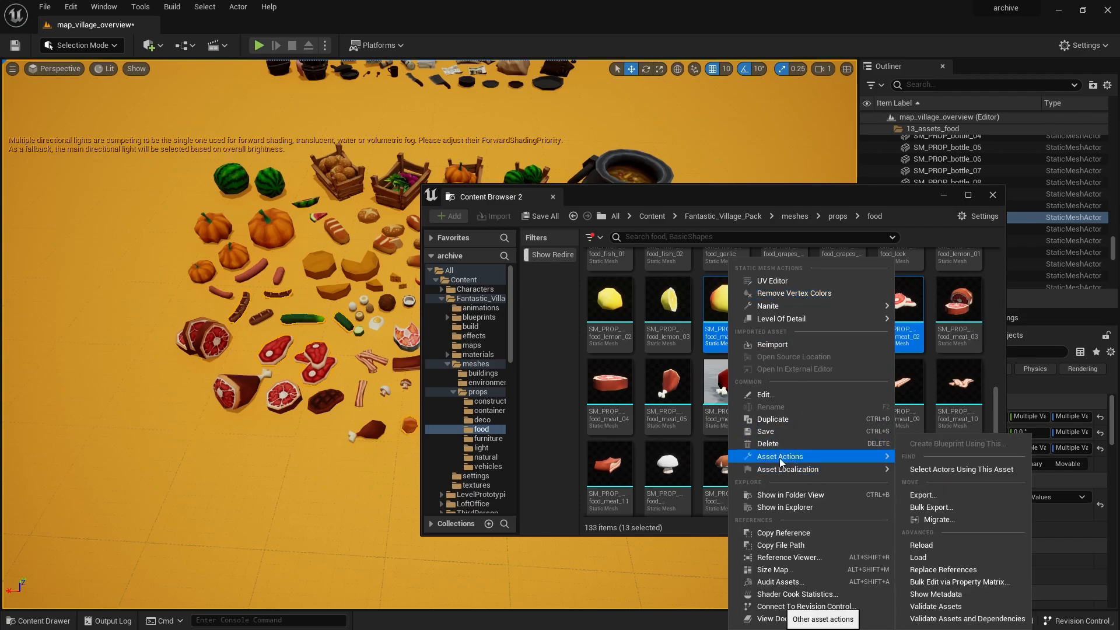
{"action": "left_click", "coordinate": [954, 519]}
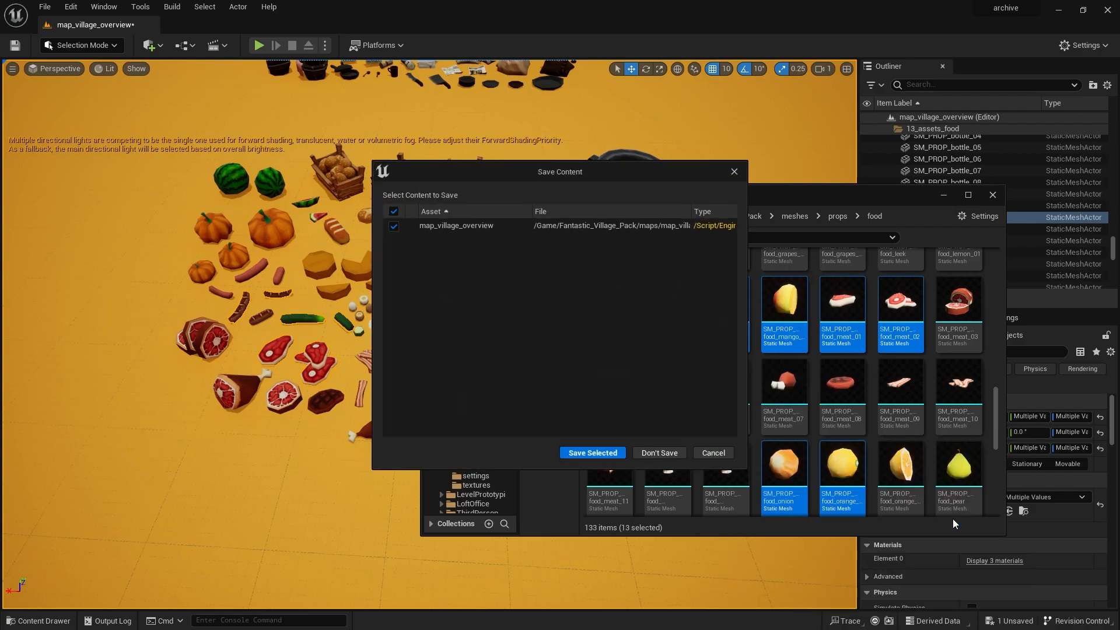
{"action": "left_click_drag", "start_coordinate": [676, 177], "coordinate": [337, 320]}
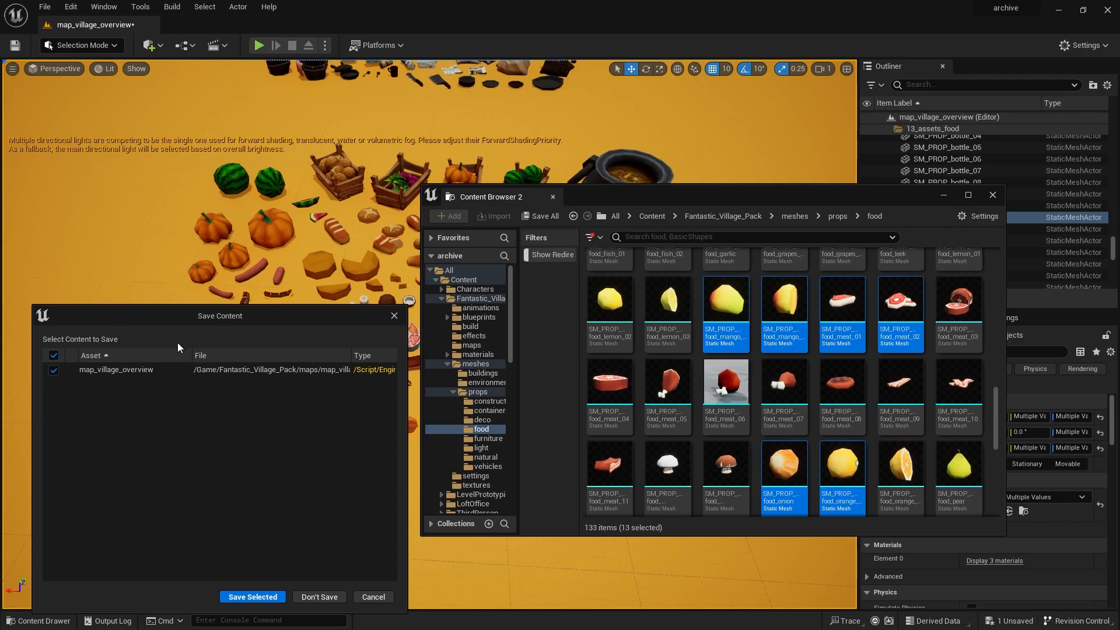
{"action": "left_click", "coordinate": [251, 596]}
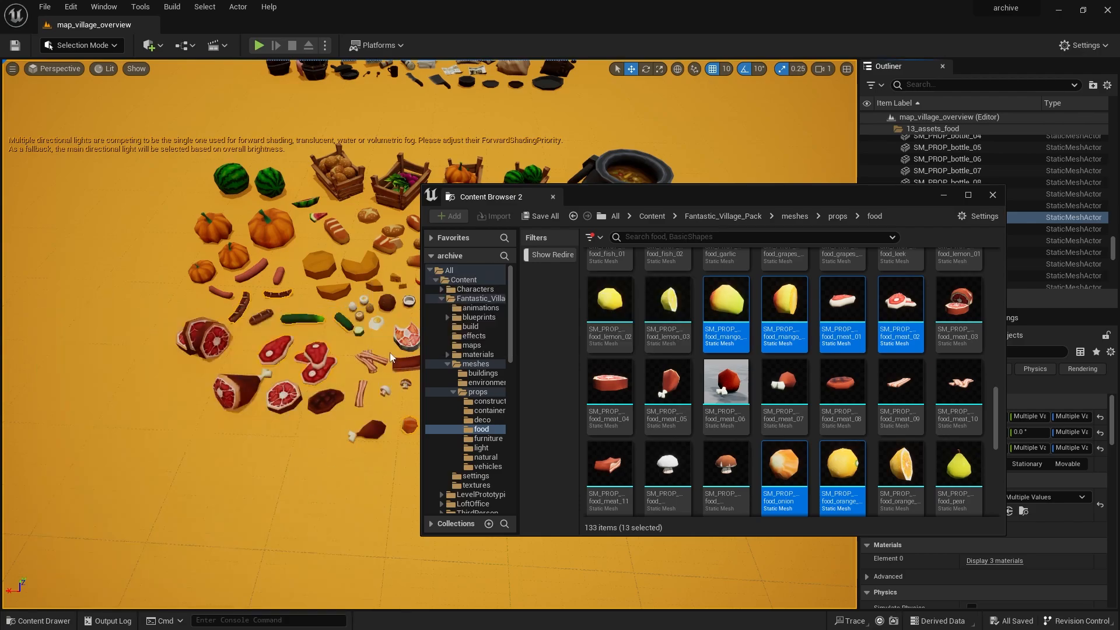
Step: Review the meshes, materials and textures listed in the Asset Report and accept them all for migration
{"action": "left_click_drag", "start_coordinate": [627, 167], "coordinate": [406, 159]}
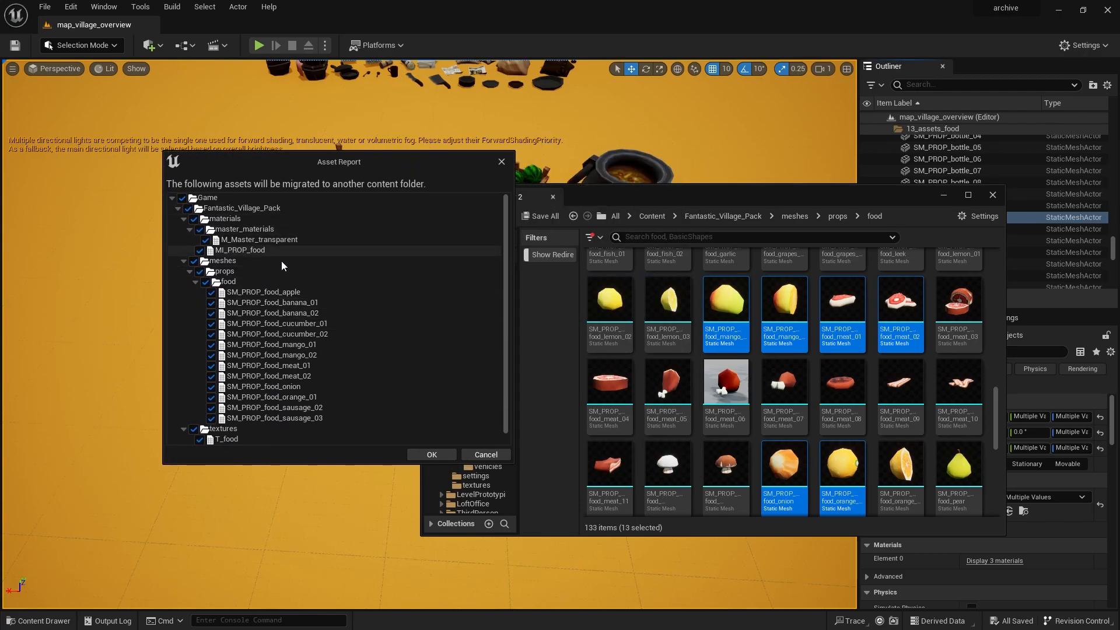
{"action": "scroll", "coordinate": [282, 325], "scroll_direction": "down", "scroll_amount": 1}
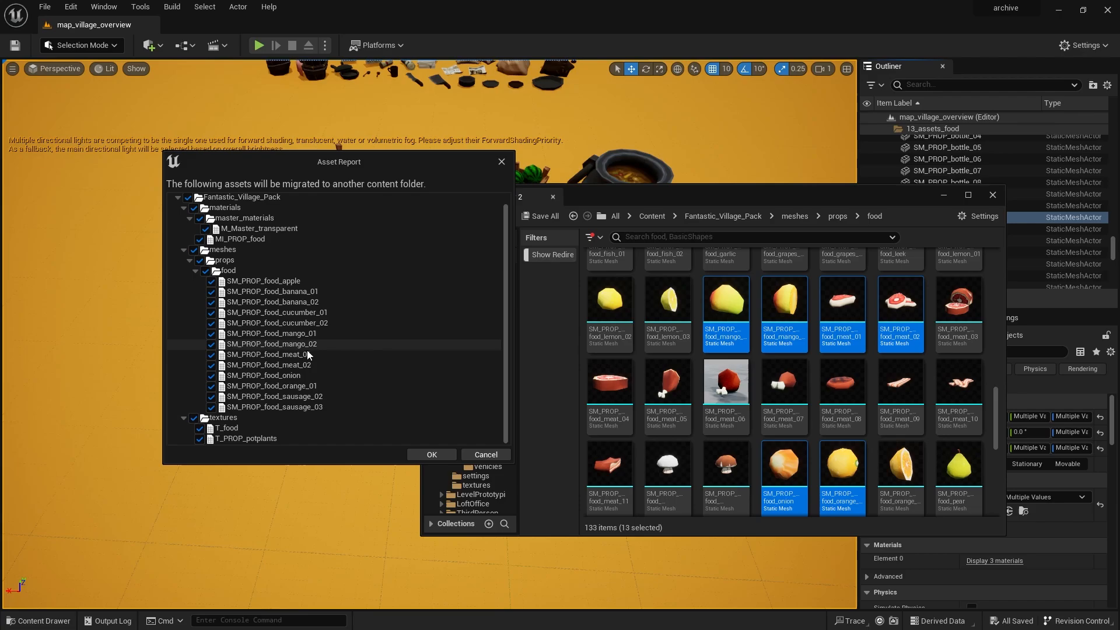
{"action": "scroll", "coordinate": [307, 349], "scroll_direction": "up", "scroll_amount": 1}
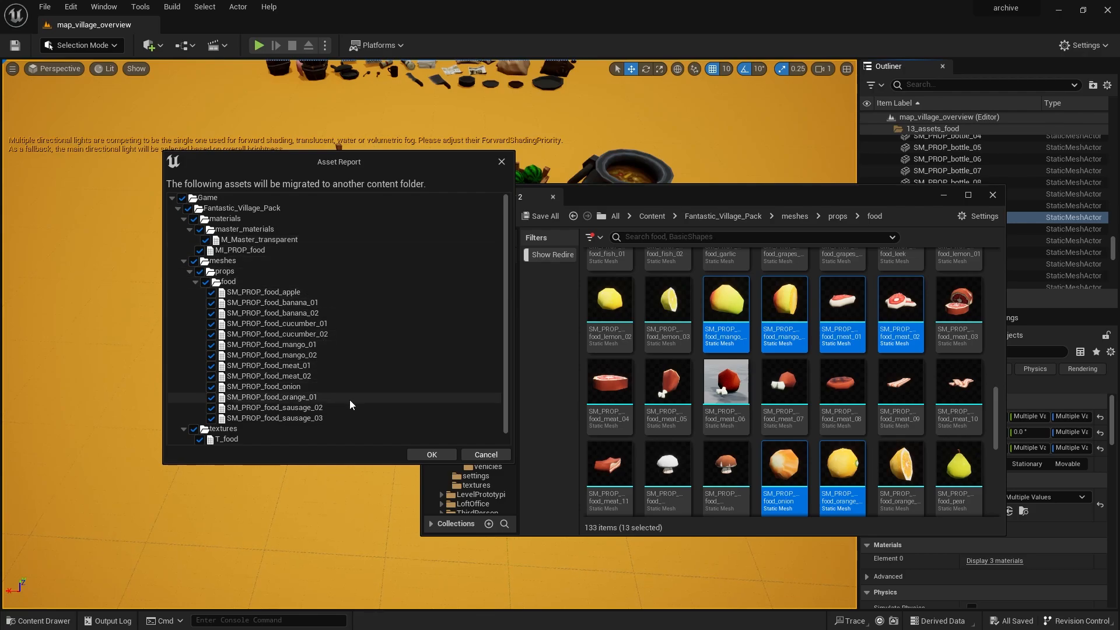
{"action": "scroll", "coordinate": [325, 419], "scroll_direction": "down", "scroll_amount": 1}
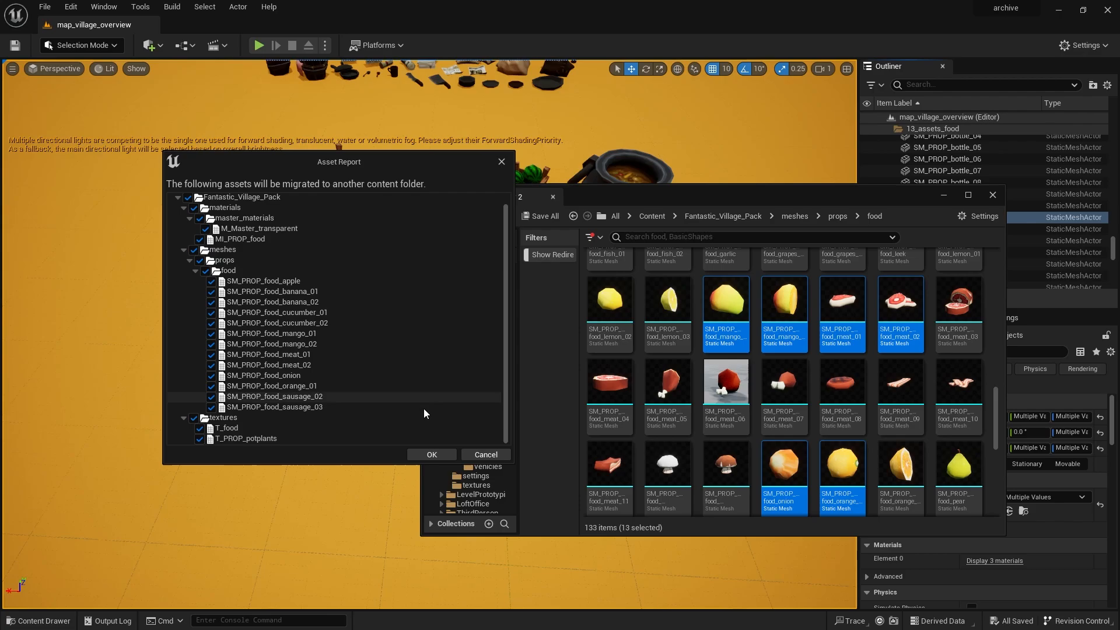
{"action": "left_click", "coordinate": [432, 455]}
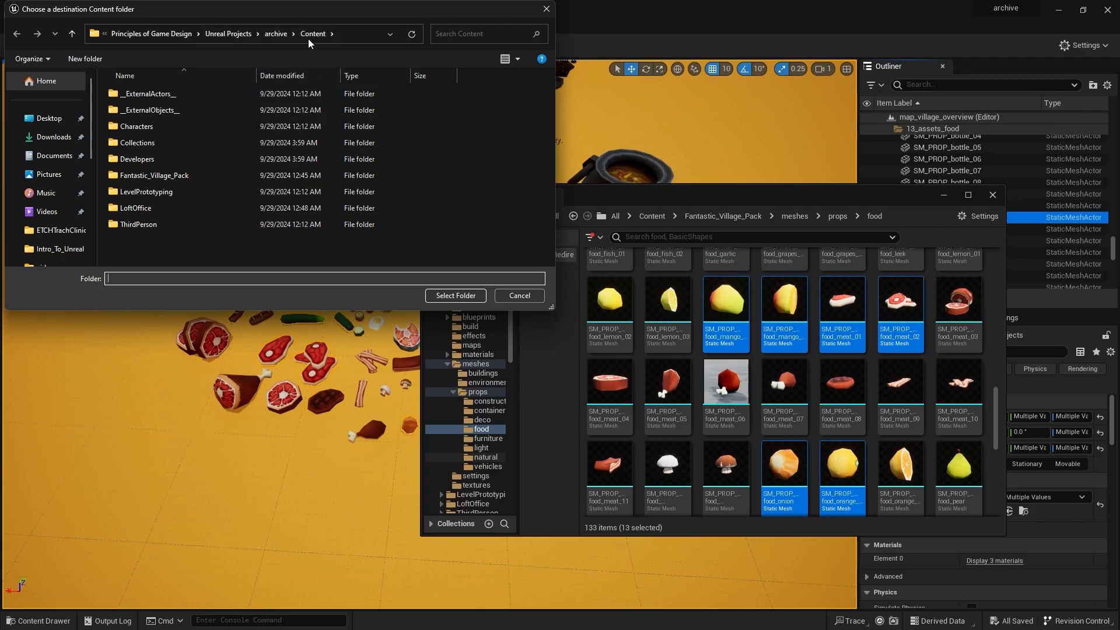
Step: Migrate the assets into the Content folder of the Intro_To_Unreal project under Unreal Projects
{"action": "left_click_drag", "start_coordinate": [327, 10], "coordinate": [351, 146]}
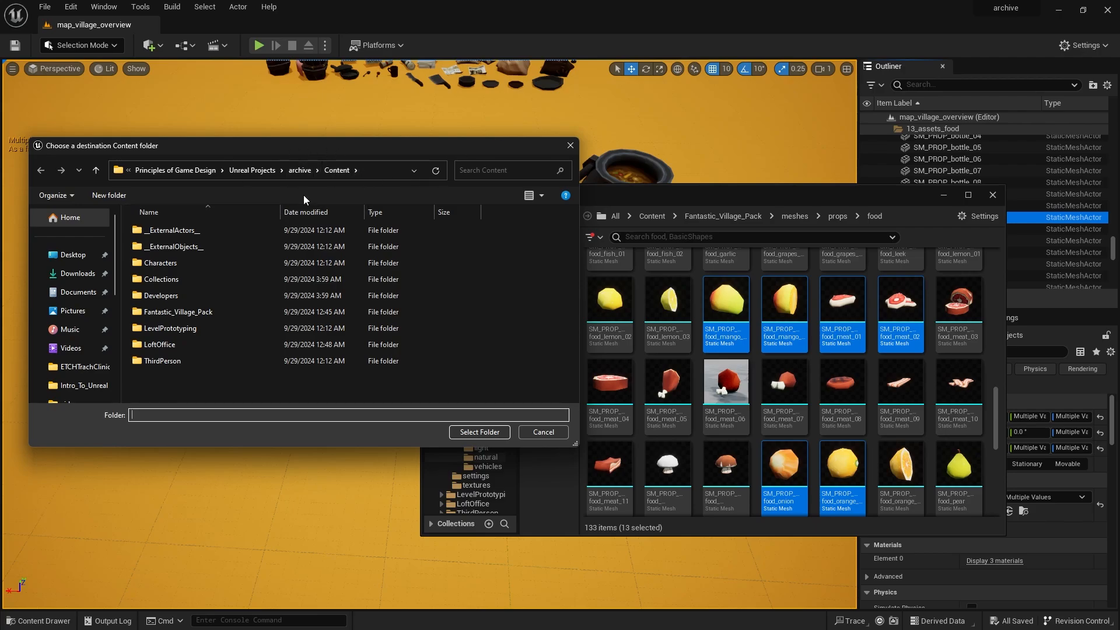
{"action": "left_click", "coordinate": [252, 170]}
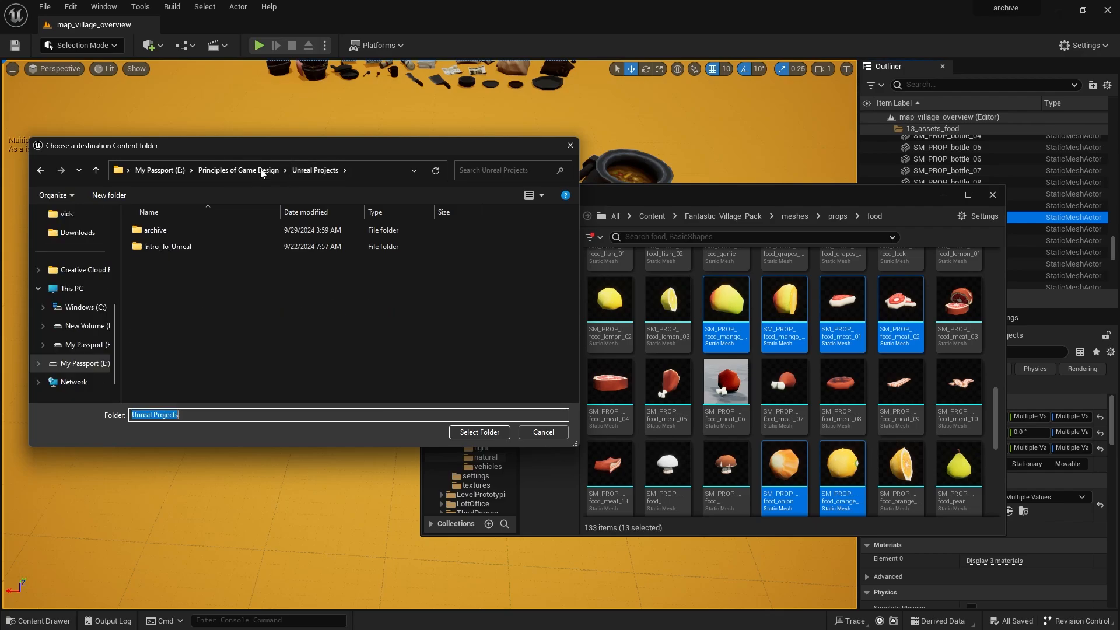
{"action": "double_click", "coordinate": [197, 247]}
{"action": "left_click", "coordinate": [156, 247]}
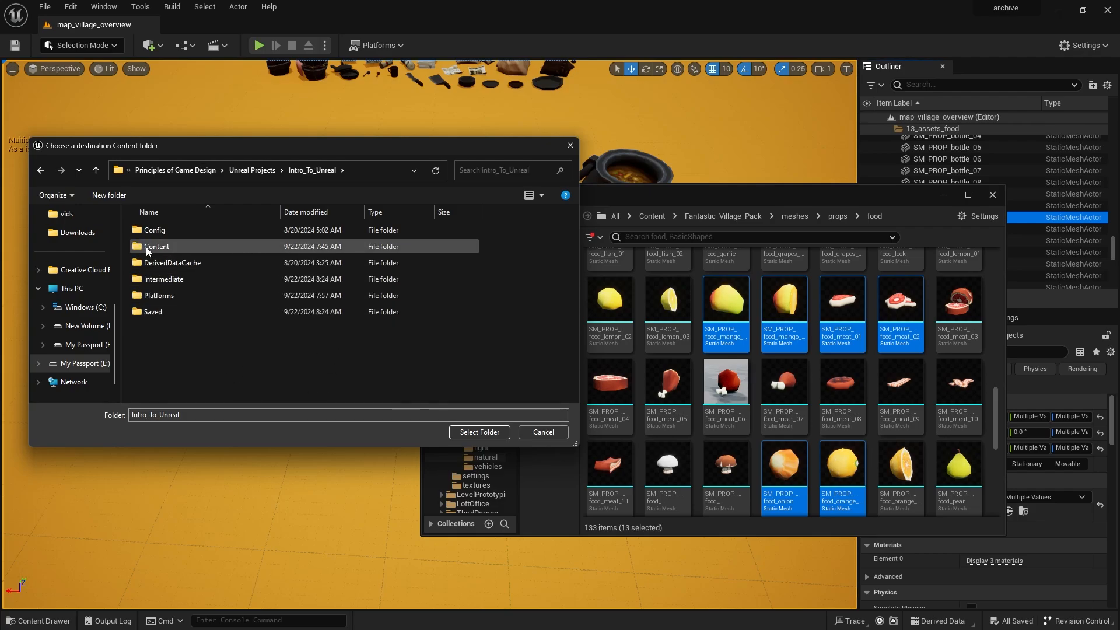
{"action": "double_click", "coordinate": [157, 249]}
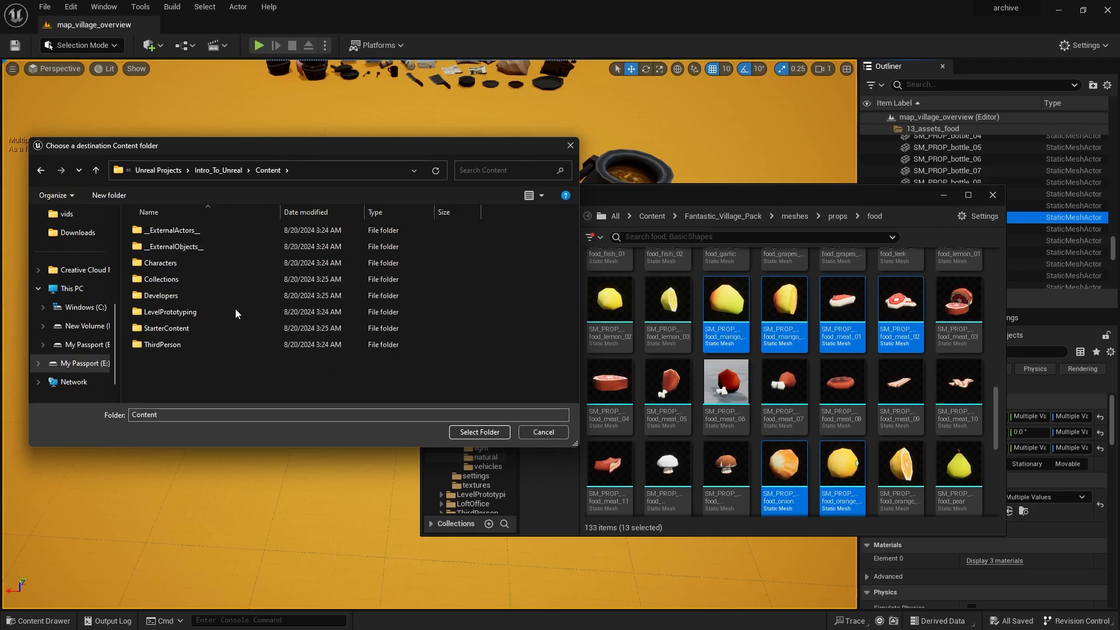
{"action": "left_click", "coordinate": [476, 432]}
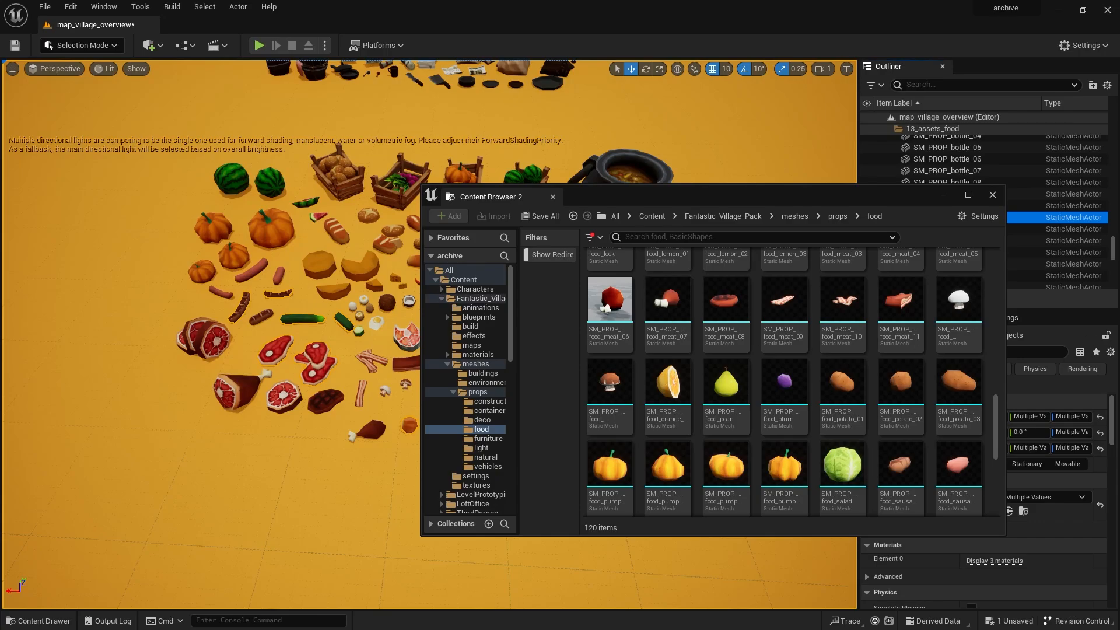
Step: Switch to File Explorer and open the Intro_To_Unreal project file from its project folder
{"action": "left_click_drag", "start_coordinate": [1119, 41], "coordinate": [625, 144]}
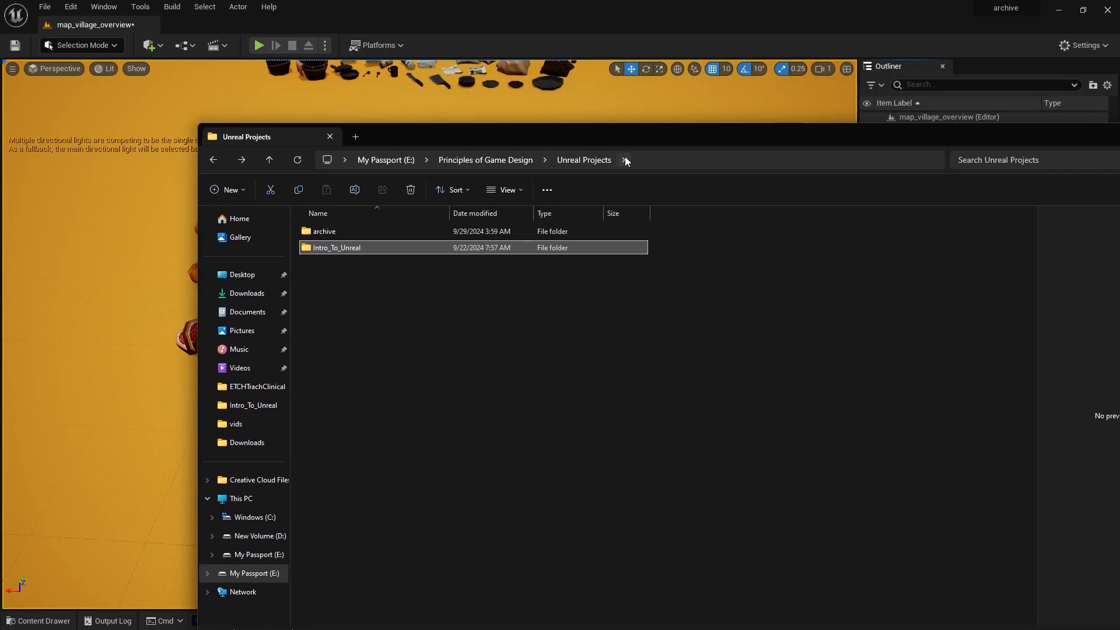
{"action": "double_click", "coordinate": [350, 249]}
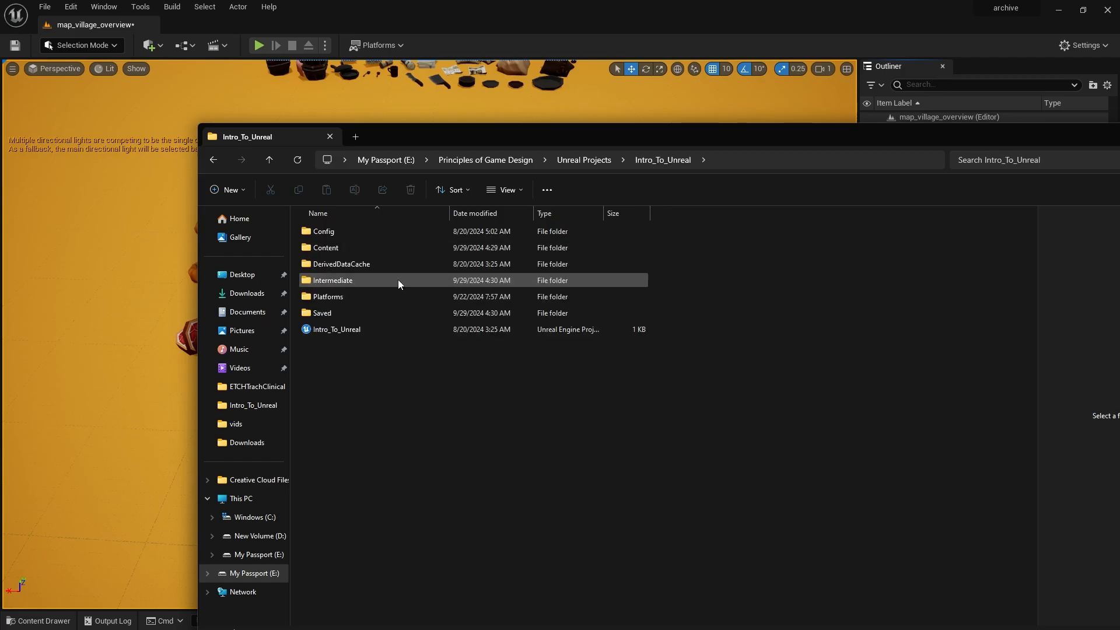
{"action": "left_click", "coordinate": [363, 330]}
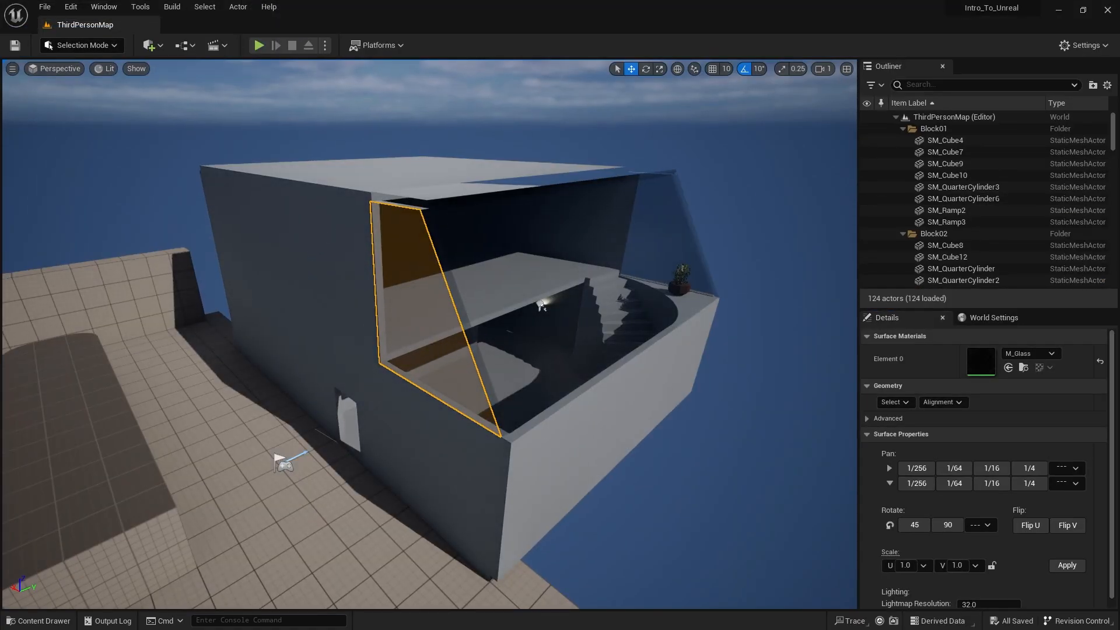
Step: Browse the project content to the migrated meshes in Fantastic_Village_Pack/meshes/props/food
{"action": "right_click_drag", "start_coordinate": [659, 183], "coordinate": [810, 163]}
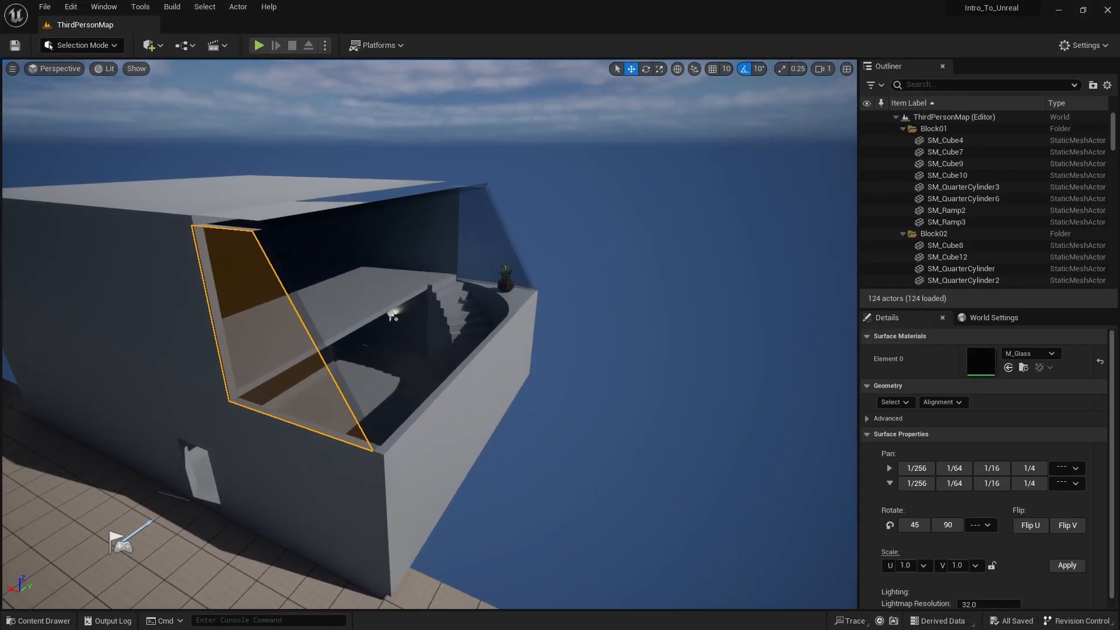
{"action": "right_click_drag", "start_coordinate": [716, 215], "coordinate": [408, 299]}
{"action": "key", "text": "w"}
{"action": "key", "text": "w"}
{"action": "mouse_move", "coordinate": [523, 310]}
{"action": "right_mouse_down"}
{"action": "mouse_move", "coordinate": [572, 309]}
{"action": "mouse_move", "coordinate": [543, 309]}
{"action": "right_mouse_up"}
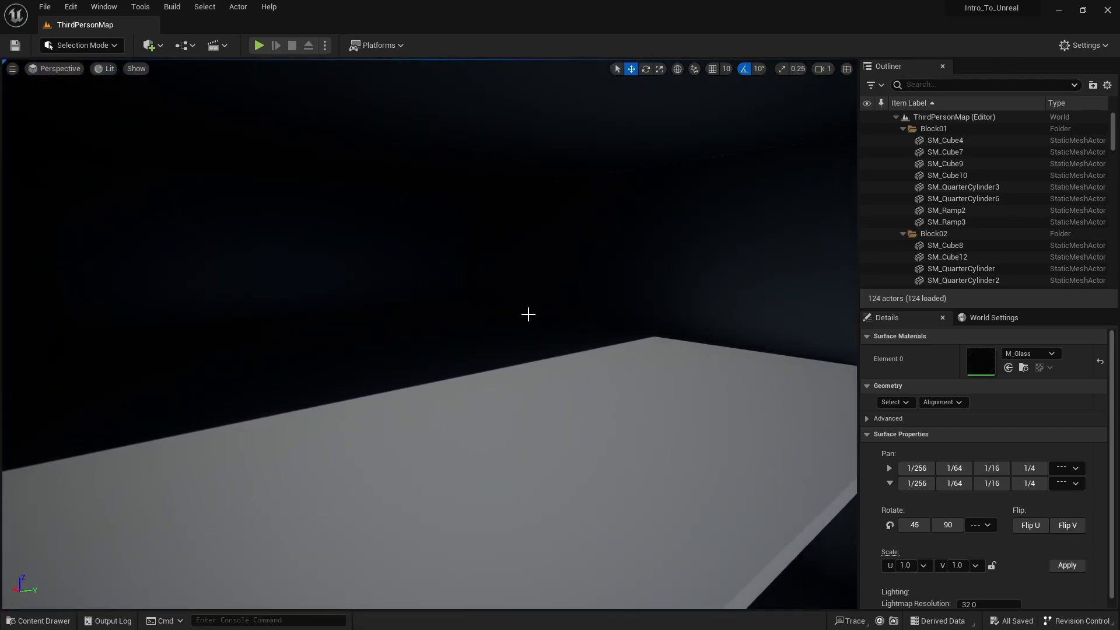
{"action": "key", "text": "ctrl+space"}
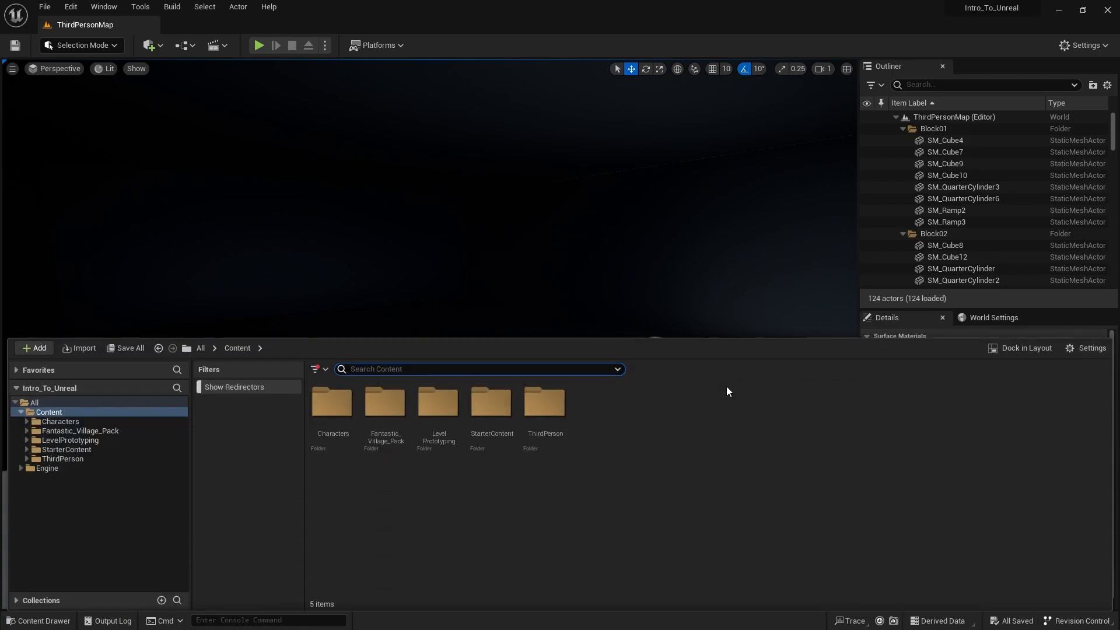
{"action": "double_click", "coordinate": [390, 445]}
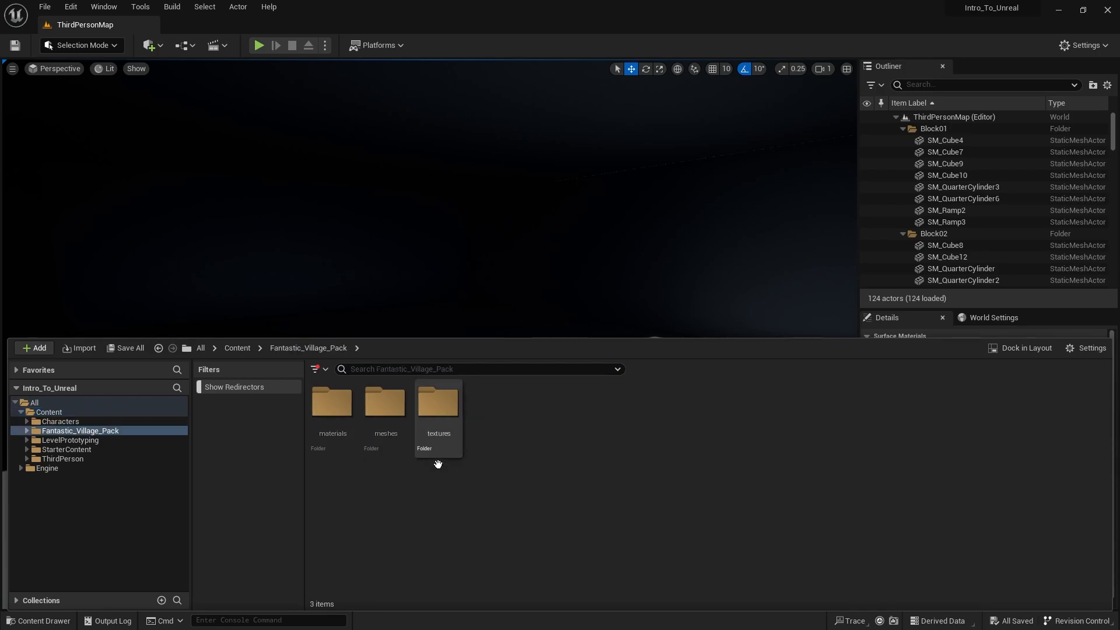
{"action": "double_click", "coordinate": [388, 427]}
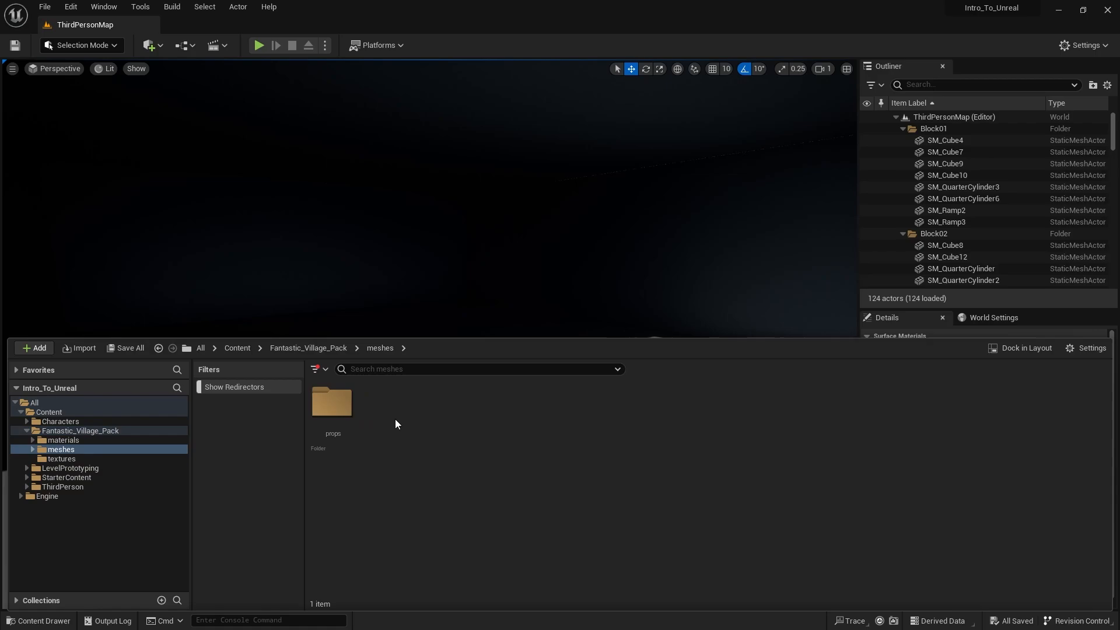
{"action": "left_click", "coordinate": [334, 416]}
{"action": "double_click", "coordinate": [335, 420]}
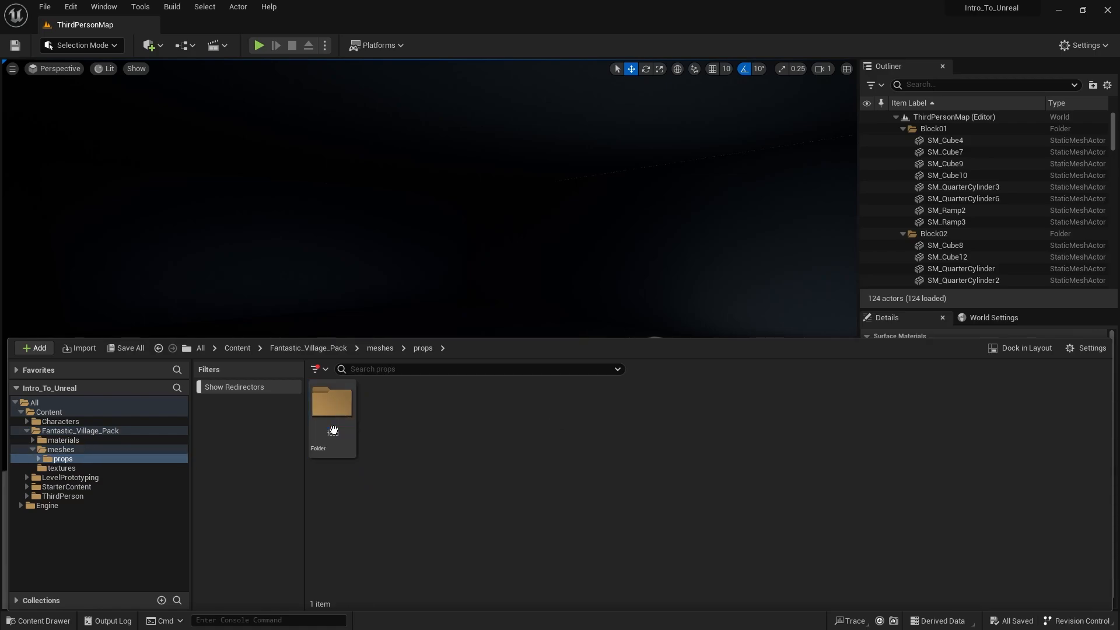
{"action": "double_click", "coordinate": [349, 446]}
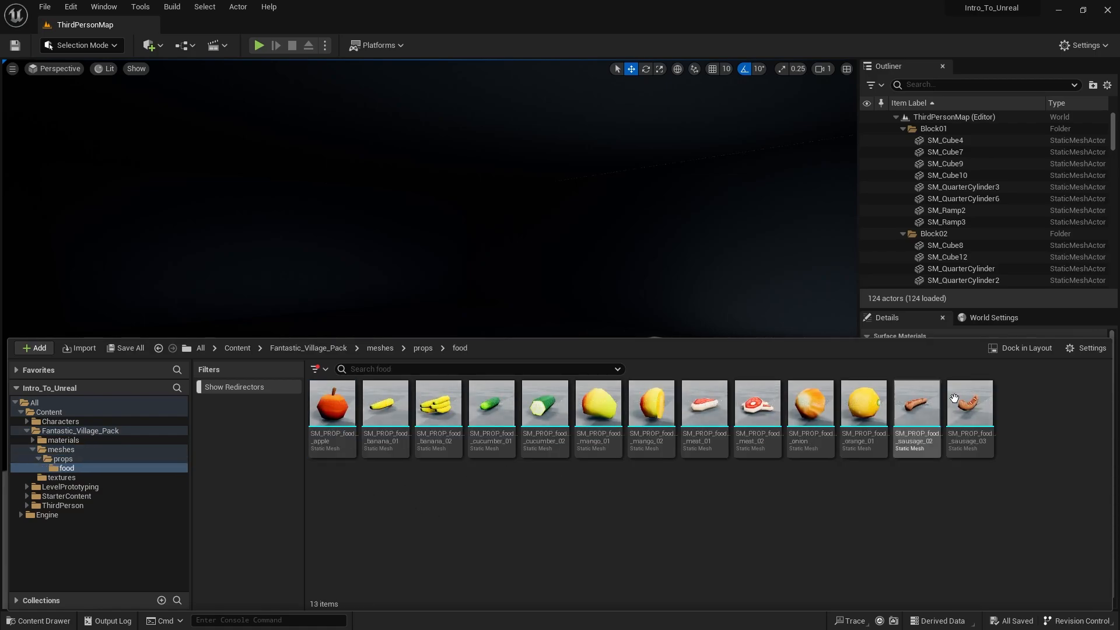
Step: Place all the food meshes from the food folder together onto the floor of ThirdPersonMap
{"action": "left_click", "coordinate": [970, 408]}
{"action": "left_click", "coordinate": [350, 433], "text": "shift"}
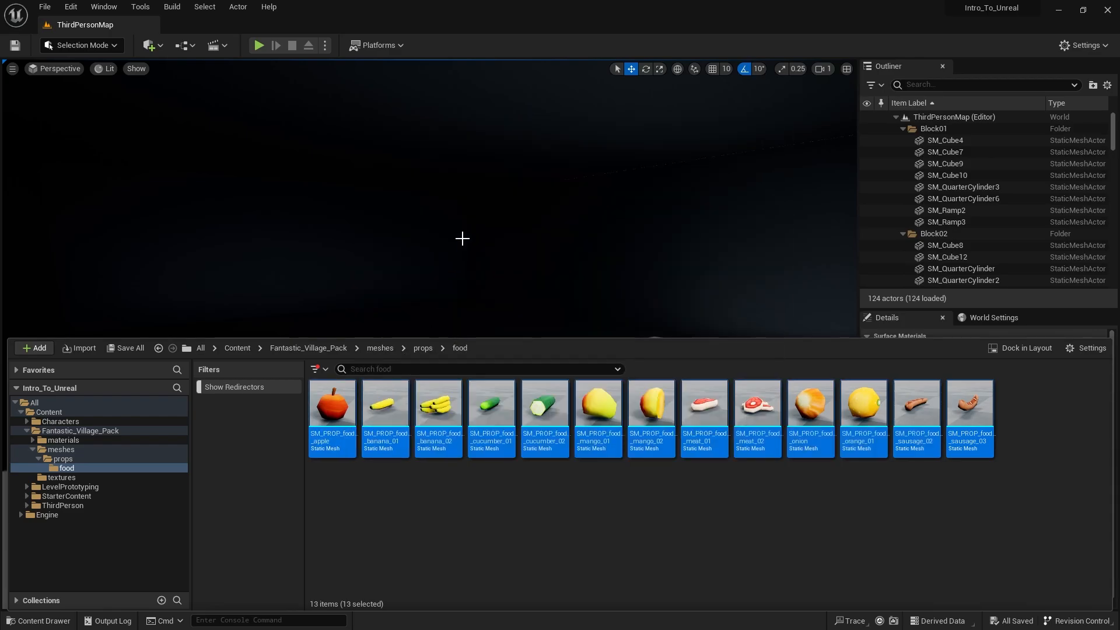
{"action": "left_click_drag", "start_coordinate": [499, 339], "coordinate": [486, 454]}
{"action": "left_click_drag", "start_coordinate": [438, 525], "coordinate": [484, 406]}
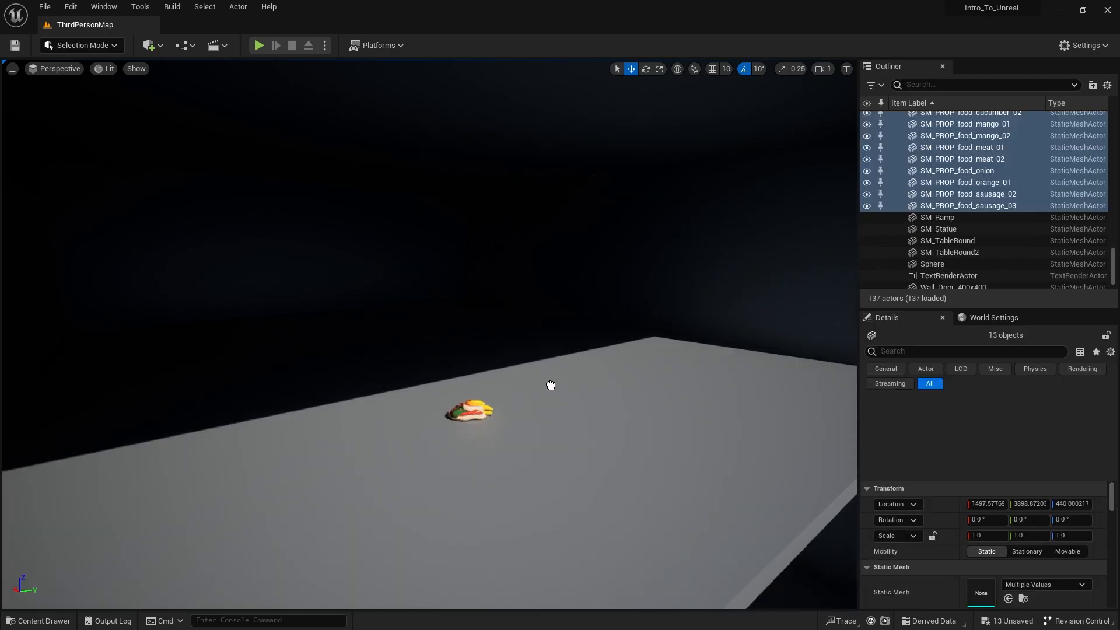
{"action": "key", "text": "f"}
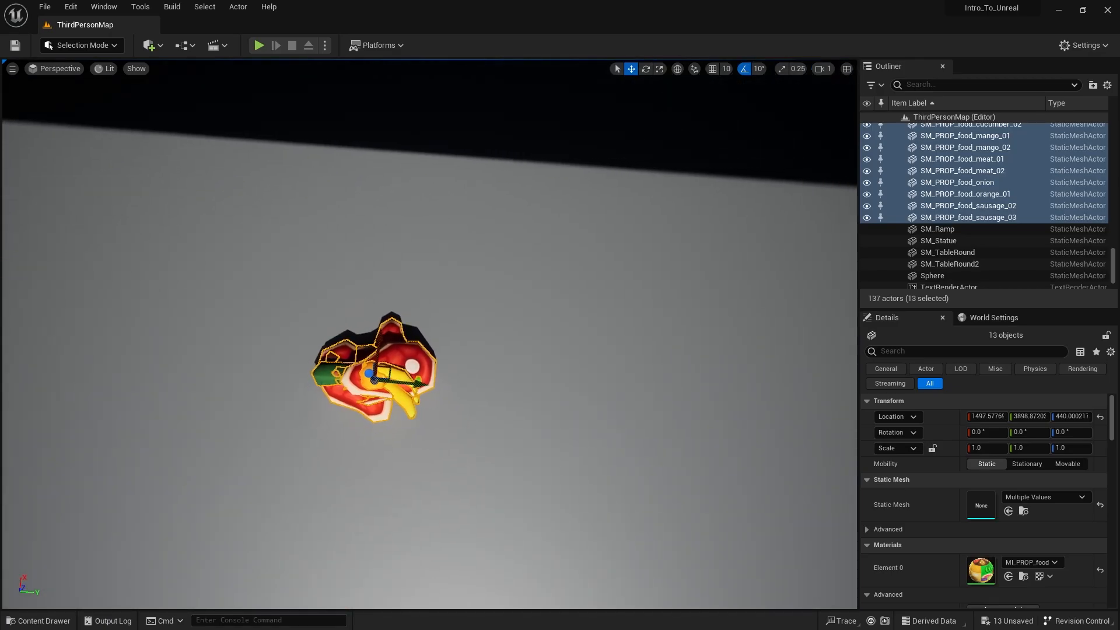
Step: Spread out the piled food by moving SM_PROP_food_meat_02, SM_PROP_food_banana_02 and SM_PROP_food_cucumber_01 away from the rest
{"action": "left_click", "coordinate": [407, 346]}
{"action": "left_click_drag", "start_coordinate": [385, 380], "coordinate": [551, 388]}
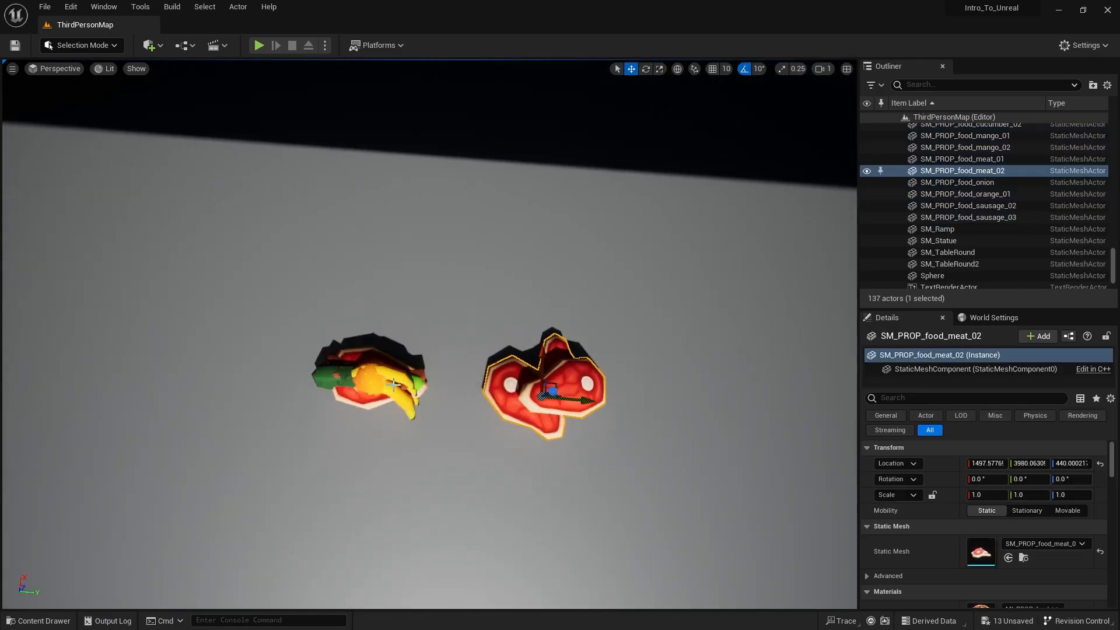
{"action": "left_click", "coordinate": [402, 378]}
{"action": "left_click_drag", "start_coordinate": [378, 356], "coordinate": [407, 242]}
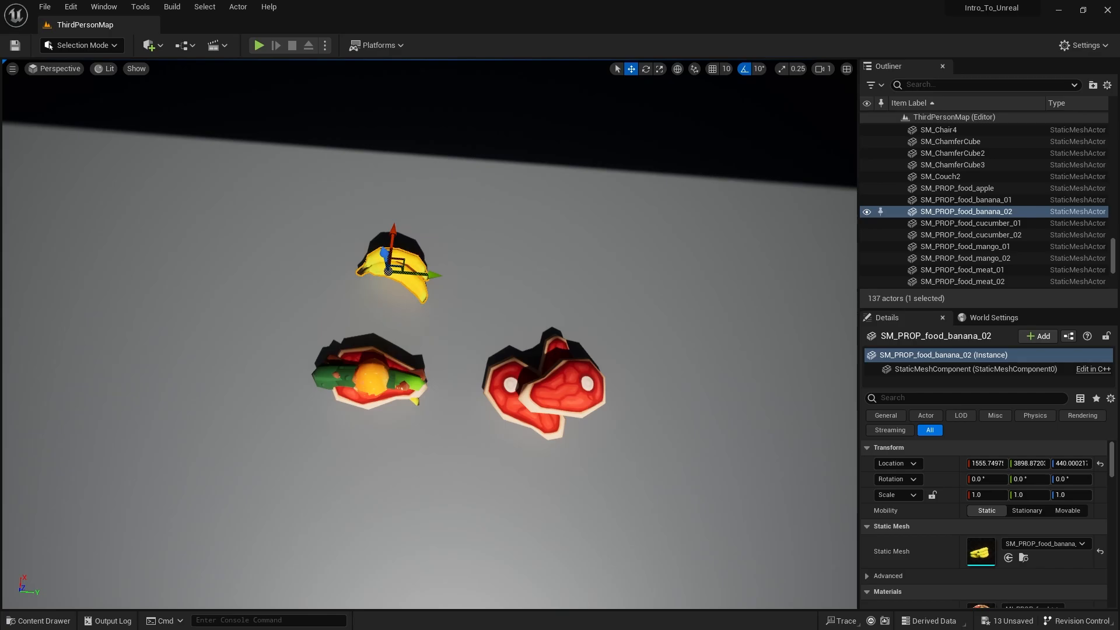
{"action": "left_click", "coordinate": [322, 374]}
{"action": "left_click_drag", "start_coordinate": [424, 389], "coordinate": [272, 372]}
{"action": "right_click_drag", "start_coordinate": [272, 371], "coordinate": [350, 385]}
{"action": "right_click_drag", "start_coordinate": [468, 355], "coordinate": [344, 355]}
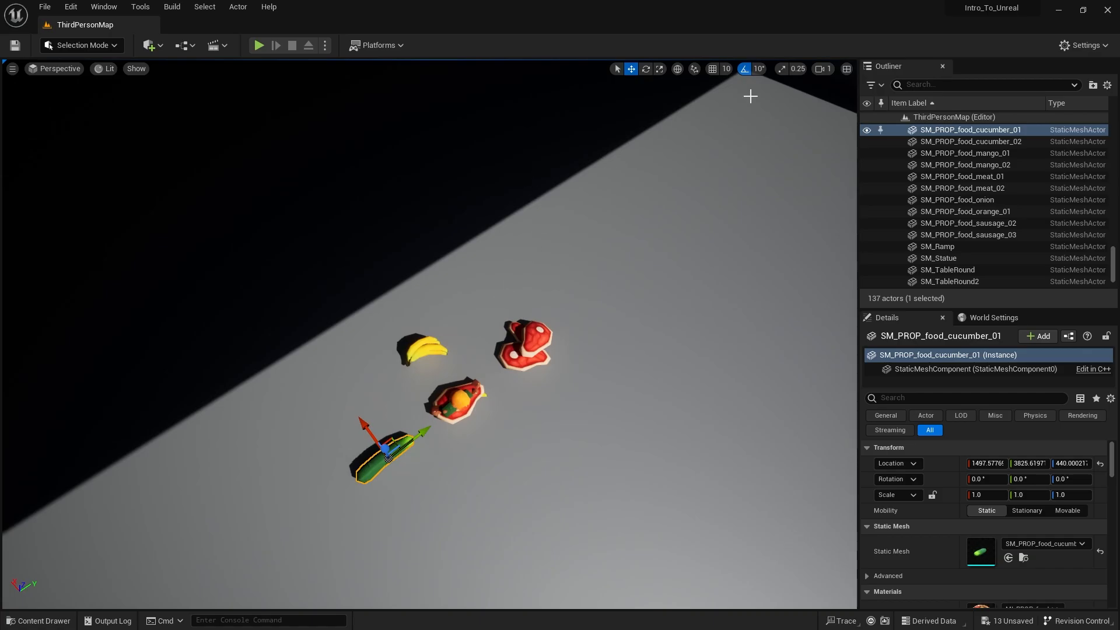
Step: Switch to the archive project and browse its content to LoftOffice/Maps
{"action": "left_click", "coordinate": [1057, 8]}
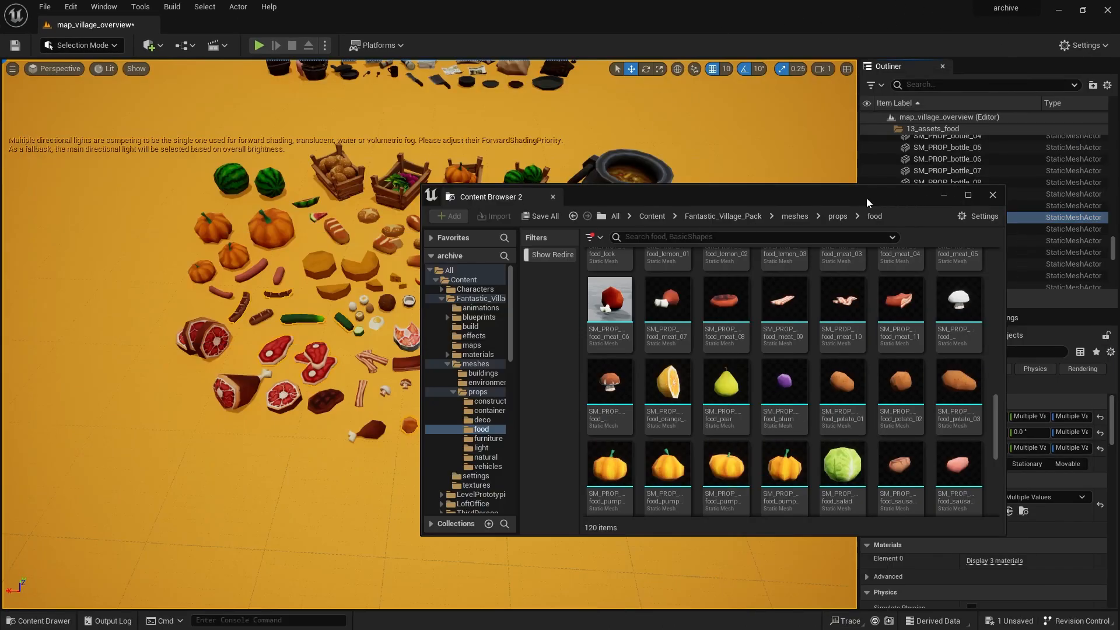
{"action": "left_click_drag", "start_coordinate": [862, 199], "coordinate": [649, 182]}
{"action": "left_click", "coordinate": [432, 201]}
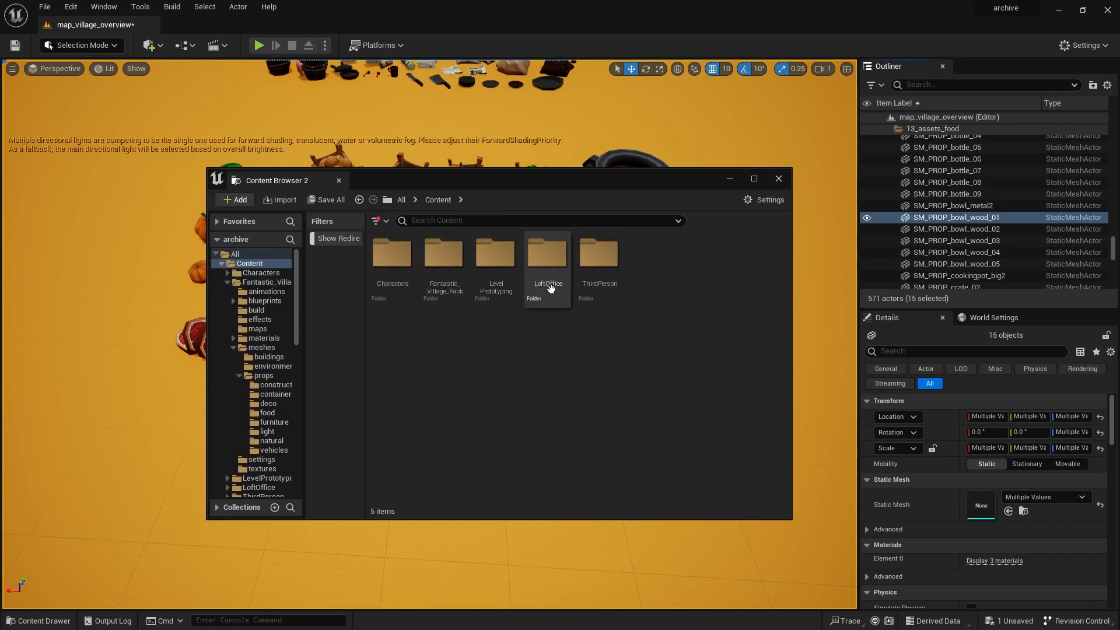
{"action": "double_click", "coordinate": [546, 266]}
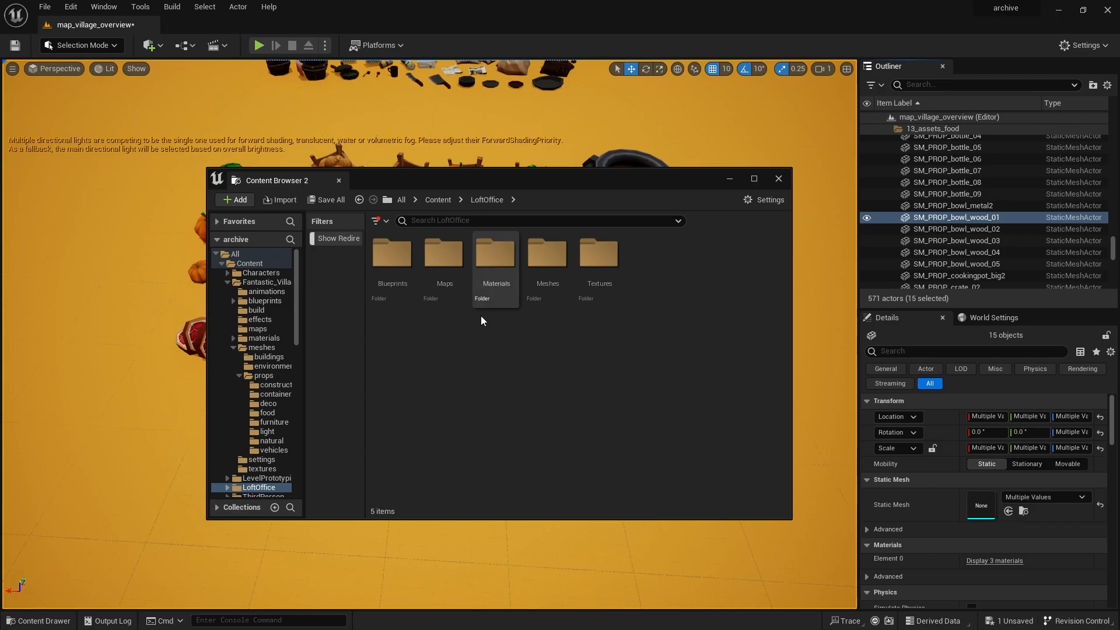
{"action": "left_click", "coordinate": [443, 286]}
{"action": "double_click", "coordinate": [443, 286]}
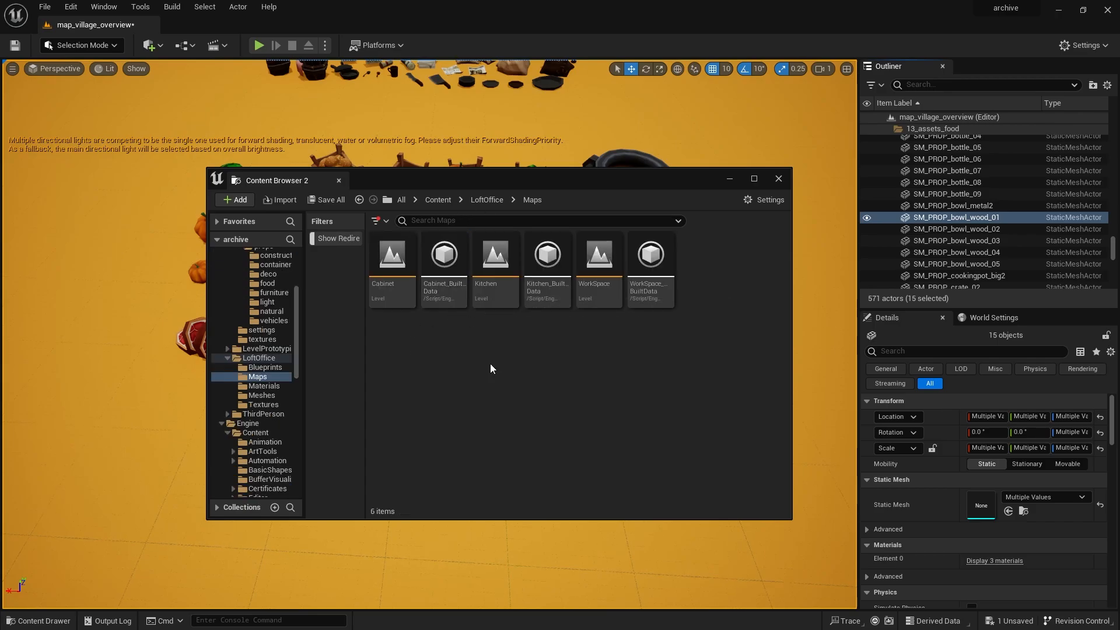
Step: Open the Kitchen level without saving map_village_overview and clear the content browser window from the view
{"action": "double_click", "coordinate": [492, 299]}
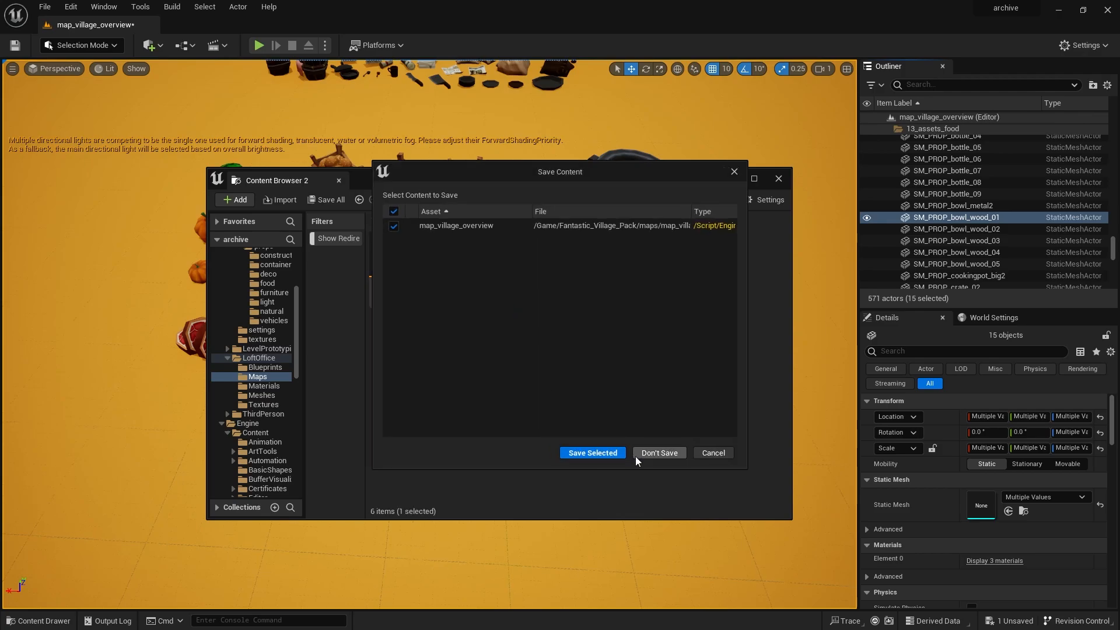
{"action": "left_click", "coordinate": [653, 454]}
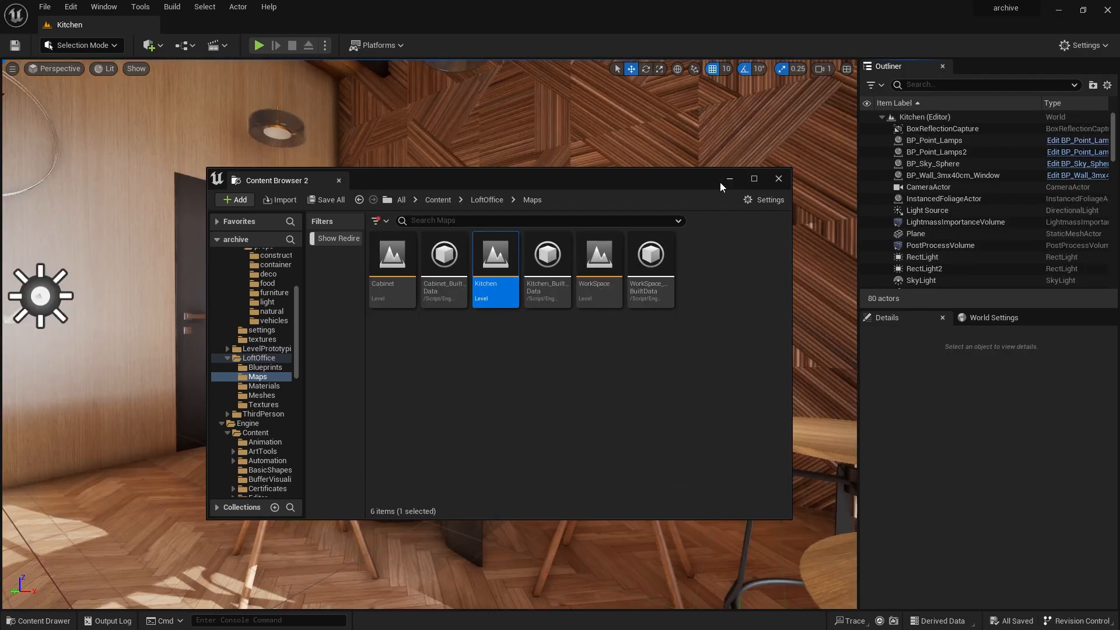
{"action": "left_click_drag", "start_coordinate": [652, 179], "coordinate": [1119, 234]}
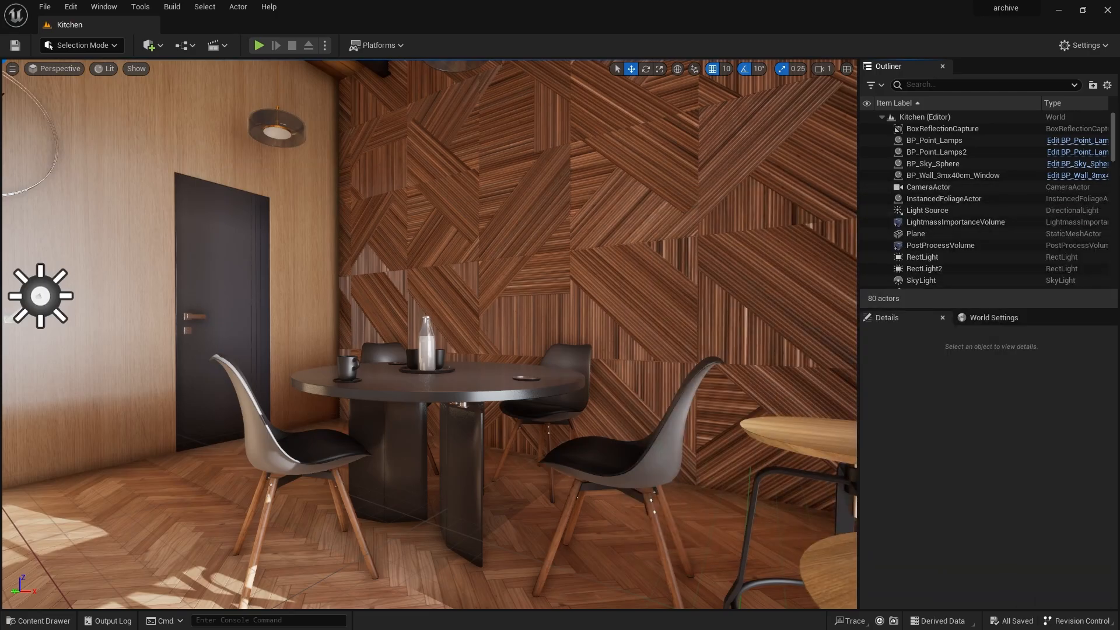
Step: Select the bottom cabinets along the kitchen wall, including the sink unit, together with the cooking surface and the tall cupboard
{"action": "right_click_drag", "start_coordinate": [702, 306], "coordinate": [805, 396]}
{"action": "mouse_move", "coordinate": [589, 329]}
{"action": "right_mouse_down"}
{"action": "mouse_move", "coordinate": [560, 336]}
{"action": "mouse_move", "coordinate": [589, 328]}
{"action": "right_mouse_up"}
{"action": "left_click", "coordinate": [666, 378]}
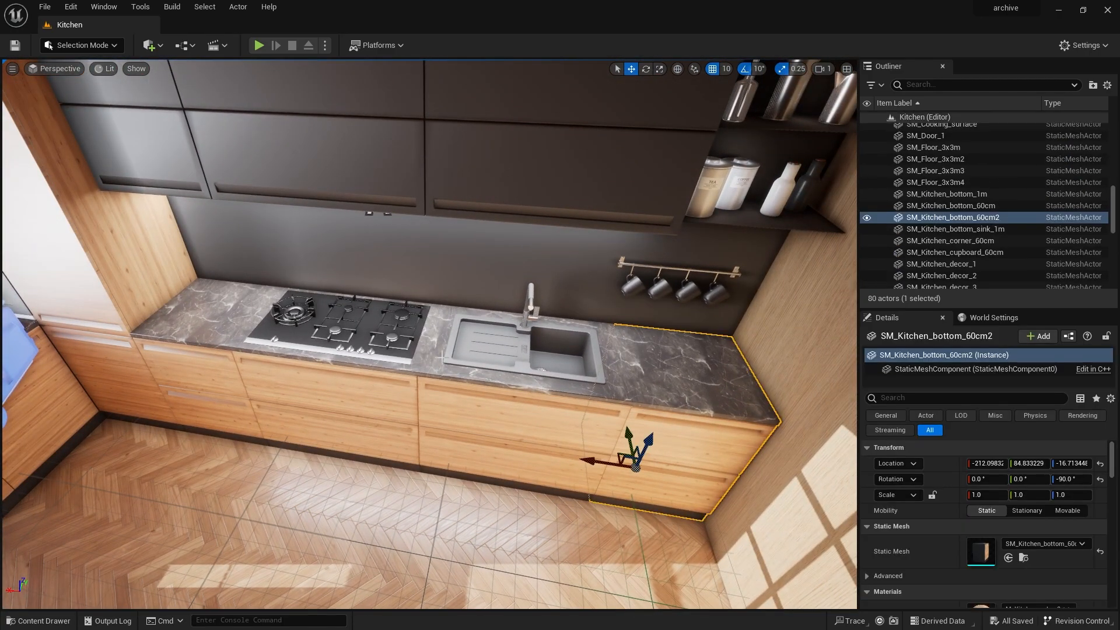
{"action": "left_click", "coordinate": [484, 394], "text": "ctrl"}
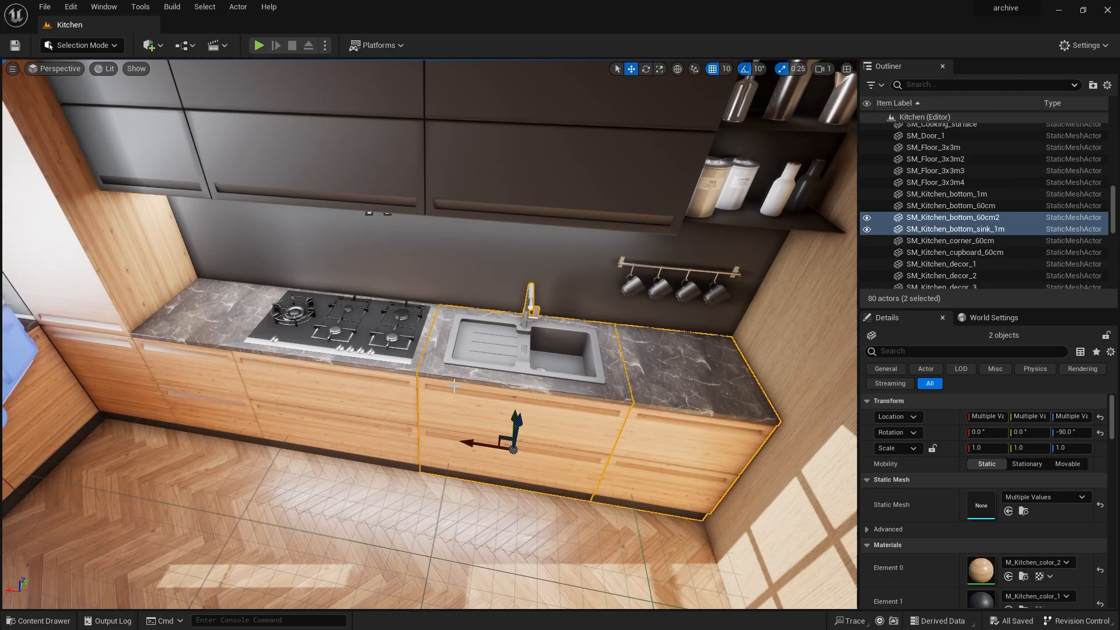
{"action": "left_click", "coordinate": [376, 371], "text": "ctrl"}
{"action": "left_click", "coordinate": [281, 333], "text": "ctrl"}
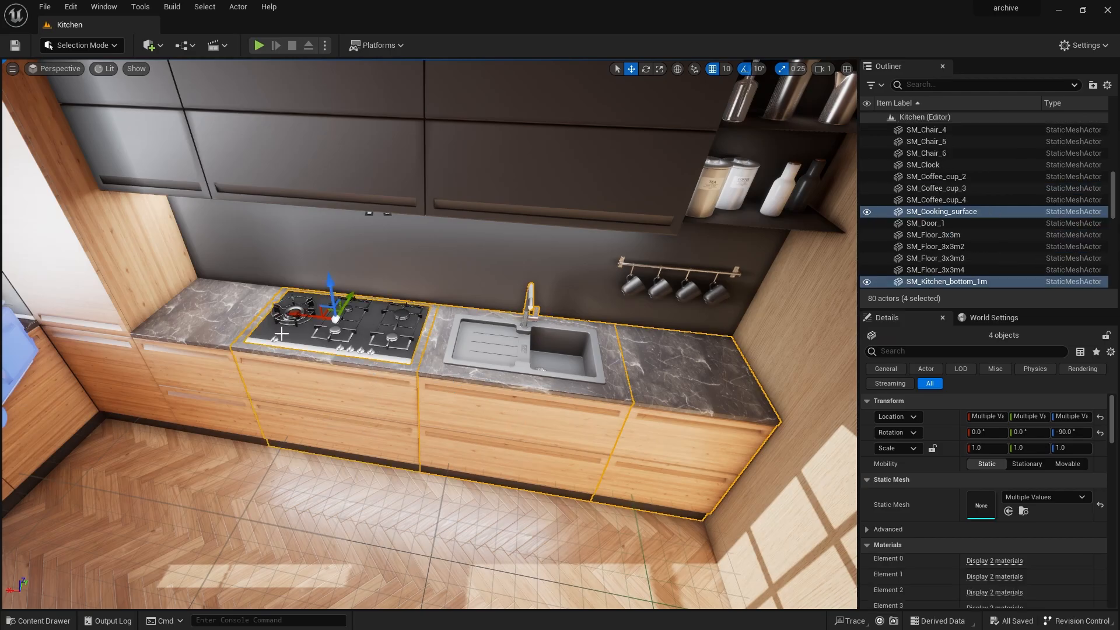
{"action": "left_click", "coordinate": [210, 340], "text": "ctrl"}
{"action": "left_click", "coordinate": [112, 365], "text": "ctrl"}
Step: Add the white kitchen table, the corner oven unit, both round stools and the potted plant to the selection
{"action": "right_click_drag", "start_coordinate": [113, 365], "coordinate": [61, 338]}
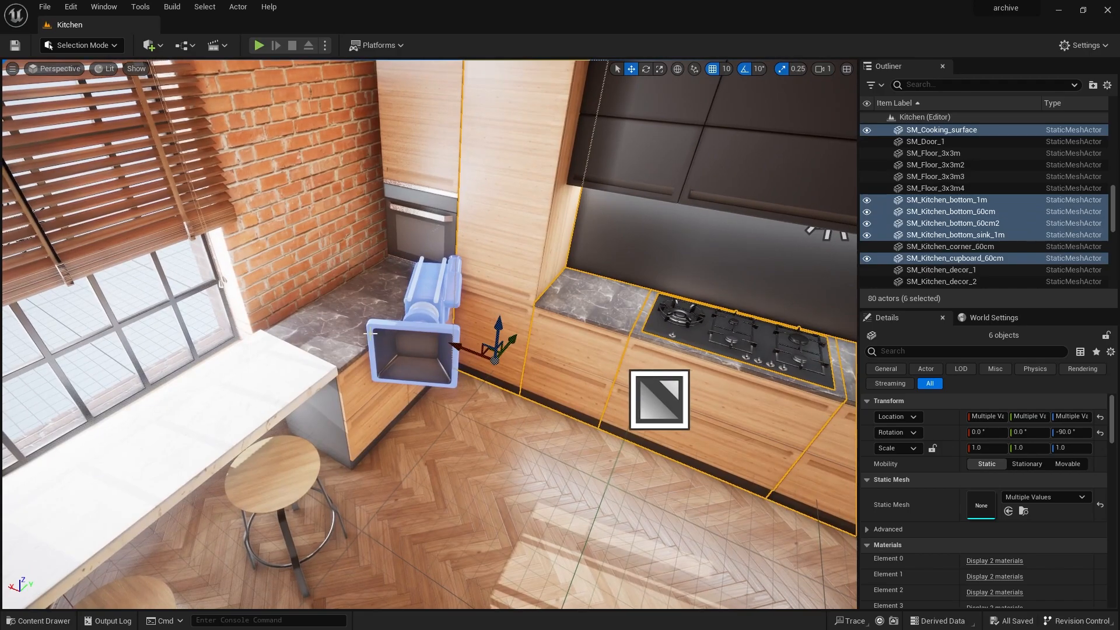
{"action": "left_click", "coordinate": [331, 331], "text": "ctrl"}
{"action": "left_click", "coordinate": [409, 238], "text": "ctrl"}
{"action": "right_click_drag", "start_coordinate": [477, 198], "coordinate": [466, 302]}
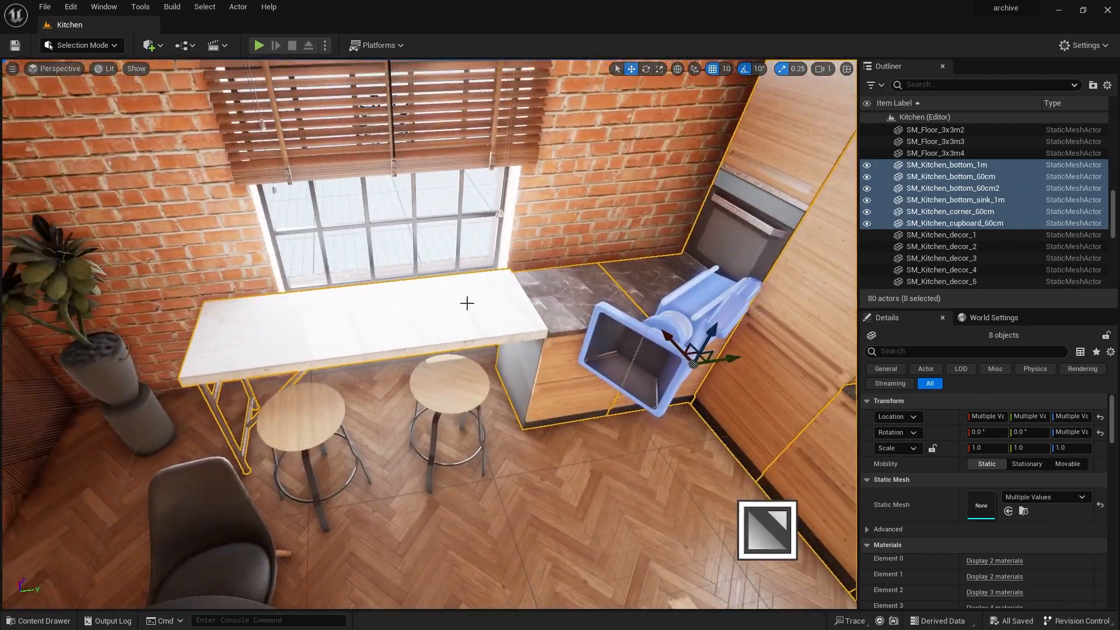
{"action": "left_click", "coordinate": [442, 383], "text": "ctrl"}
{"action": "left_click", "coordinate": [302, 403], "text": "ctrl"}
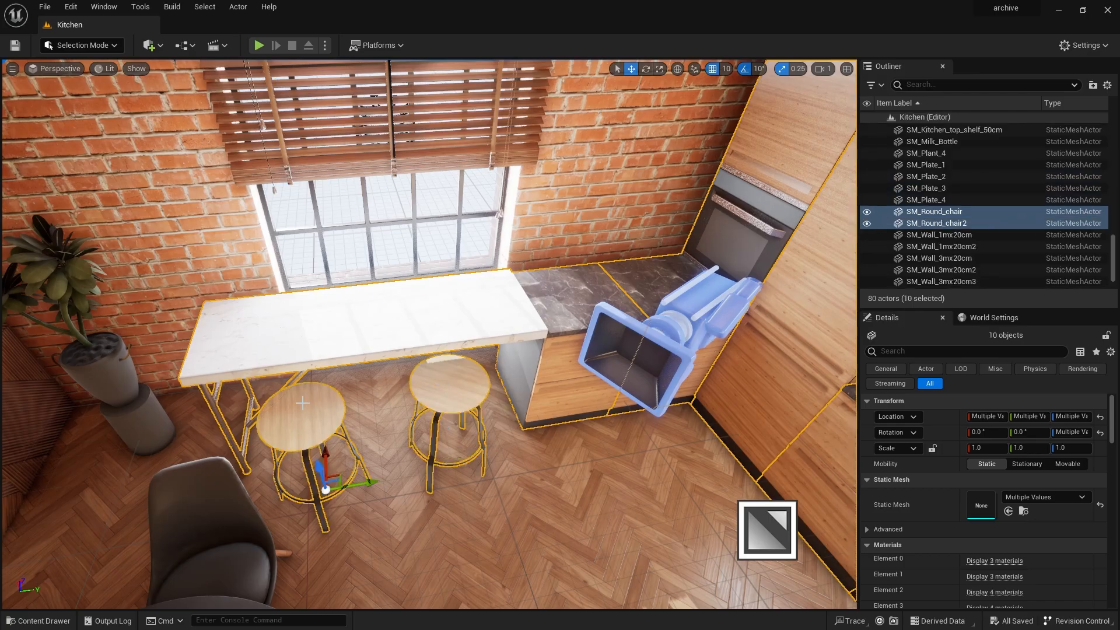
{"action": "right_click_drag", "start_coordinate": [373, 403], "coordinate": [388, 404]}
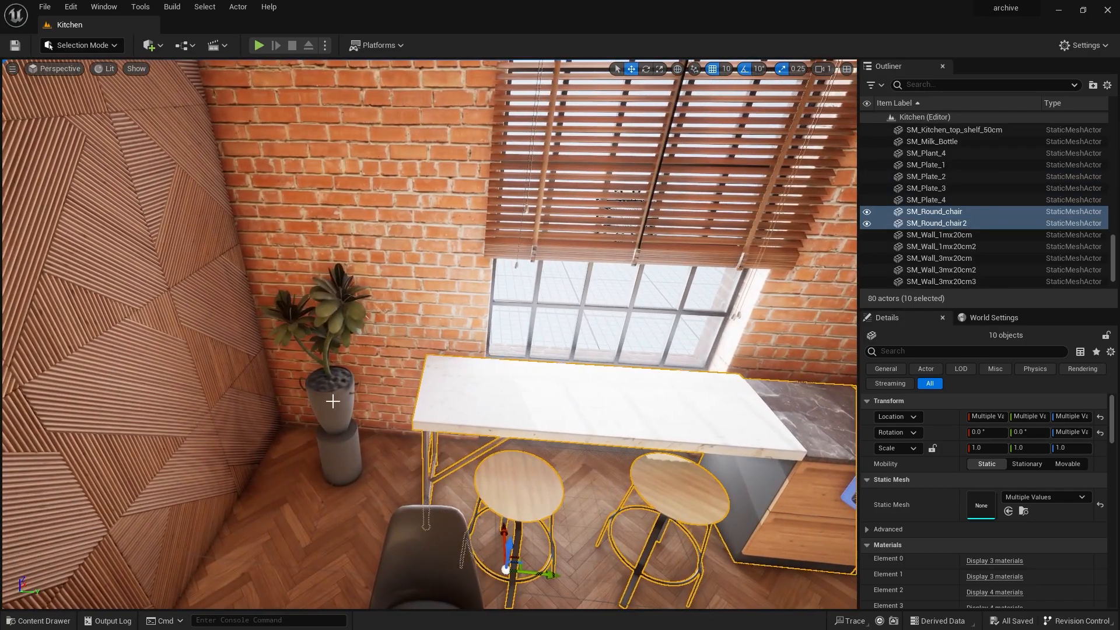
{"action": "left_click", "coordinate": [332, 400], "text": "ctrl"}
Step: Browse to the source assets of the selected kitchen actors and locate them in the LoftOffice/Meshes folder
{"action": "right_click_drag", "start_coordinate": [367, 354], "coordinate": [653, 309]}
{"action": "right_click_drag", "start_coordinate": [466, 344], "coordinate": [391, 350]}
{"action": "key", "text": "w"}
{"action": "key", "text": "s"}
{"action": "key", "text": "w"}
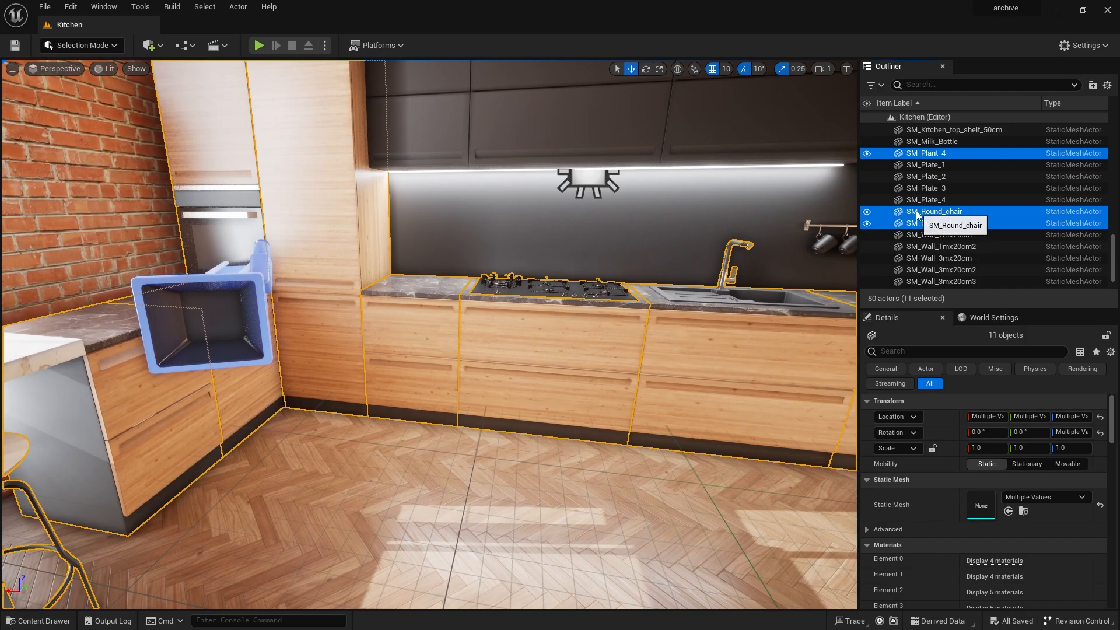
{"action": "right_click", "coordinate": [920, 211]}
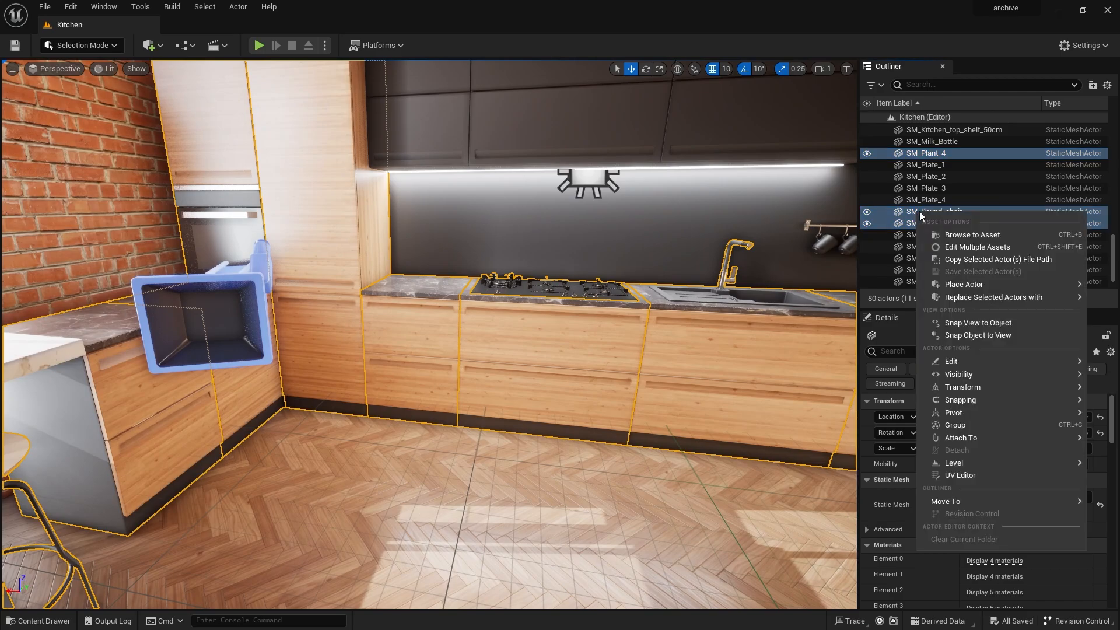
{"action": "left_click", "coordinate": [952, 236]}
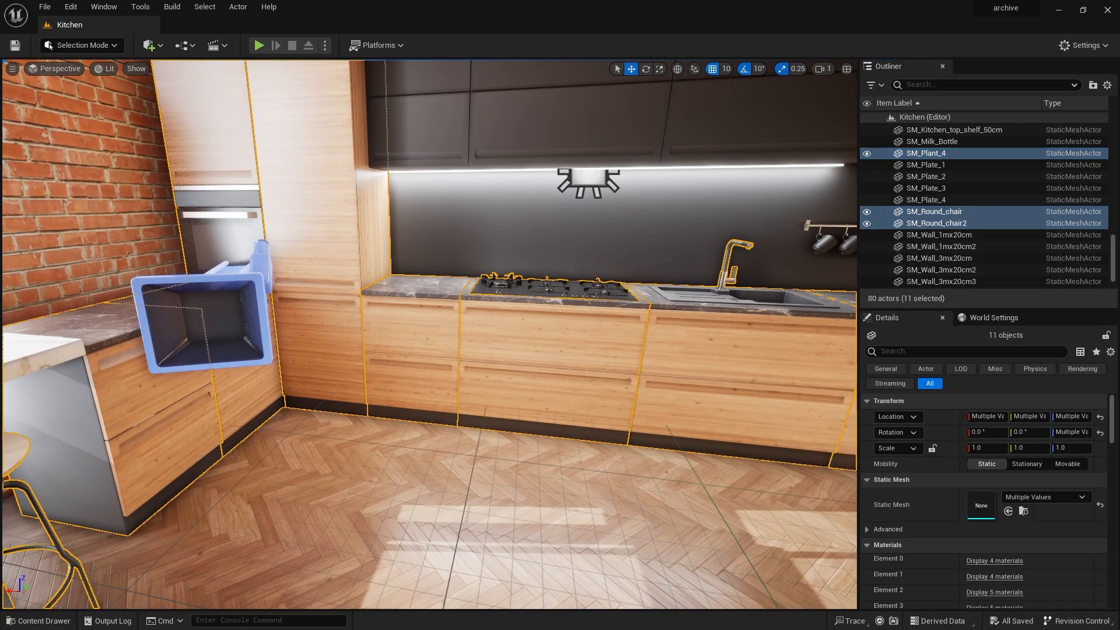
{"action": "left_click_drag", "start_coordinate": [934, 218], "coordinate": [846, 229]}
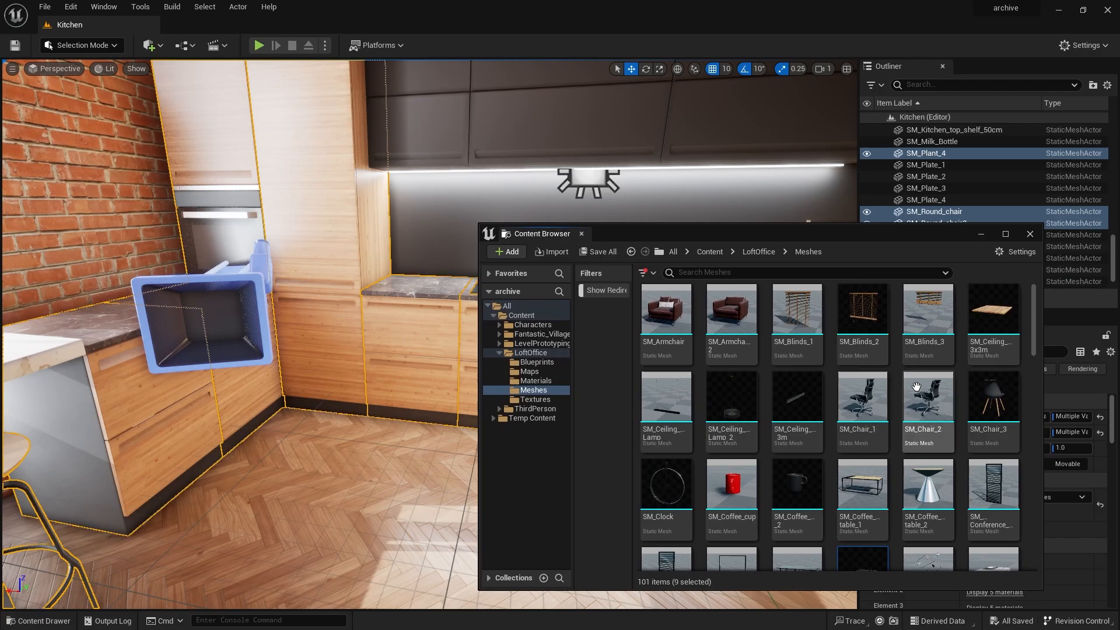
{"action": "scroll", "coordinate": [868, 438], "scroll_direction": "down", "scroll_amount": 2}
{"action": "scroll", "coordinate": [858, 430], "scroll_direction": "down", "scroll_amount": 1}
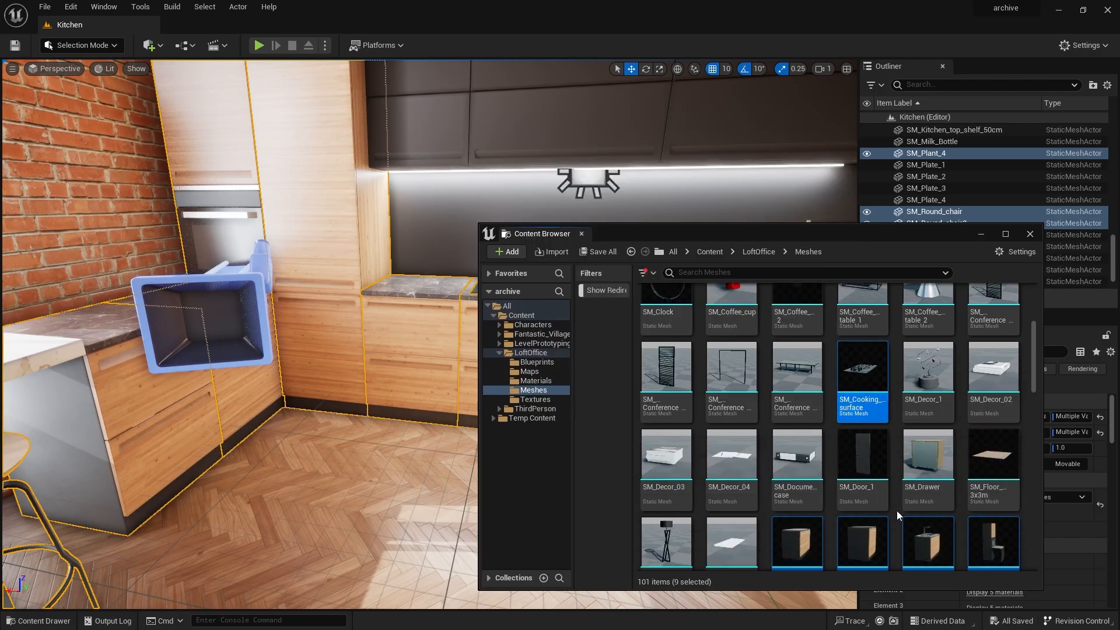
{"action": "scroll", "coordinate": [896, 516], "scroll_direction": "down", "scroll_amount": 1}
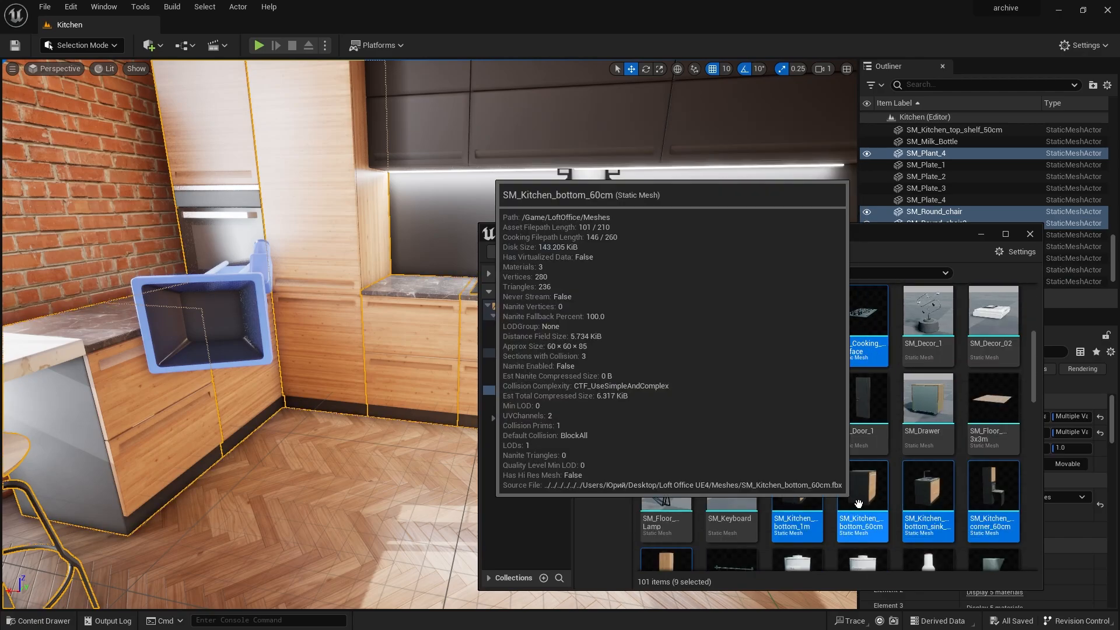
Step: Migrate the selected kitchen meshes with all listed materials and textures into the Content folder of the Intro_To_Unreal project
{"action": "right_click", "coordinate": [858, 504]}
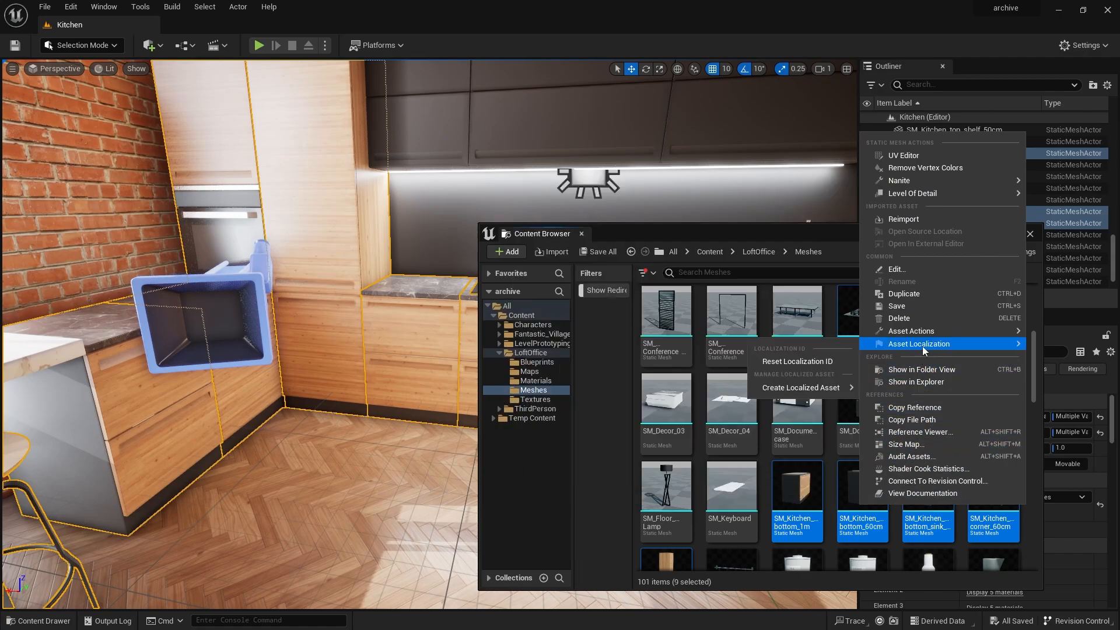
{"action": "mouse_move", "coordinate": [931, 332]}
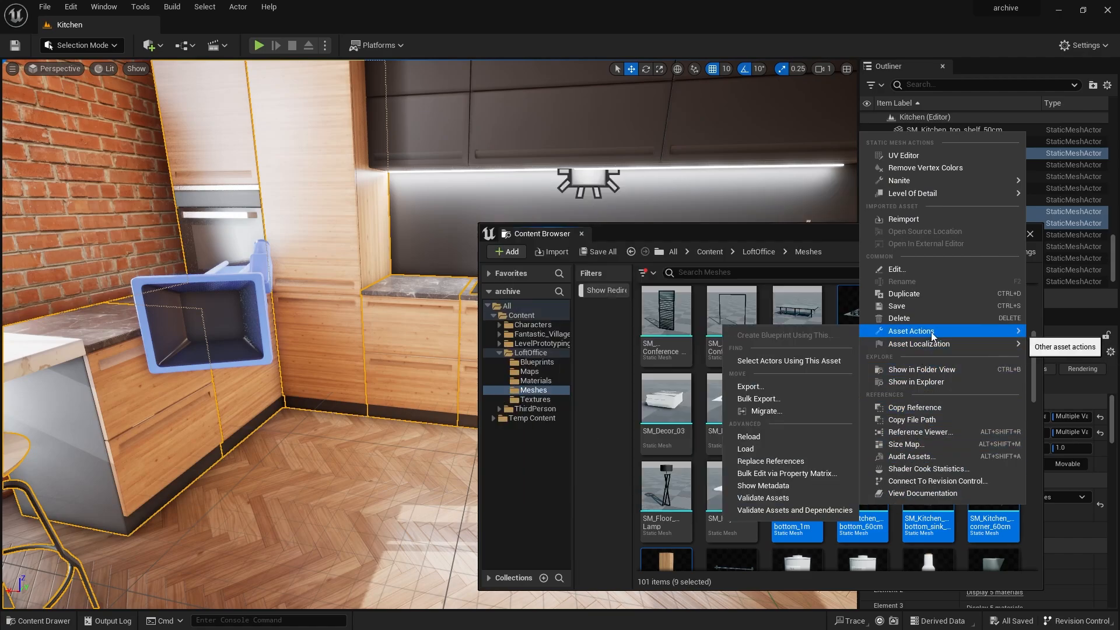
{"action": "left_click", "coordinate": [766, 410]}
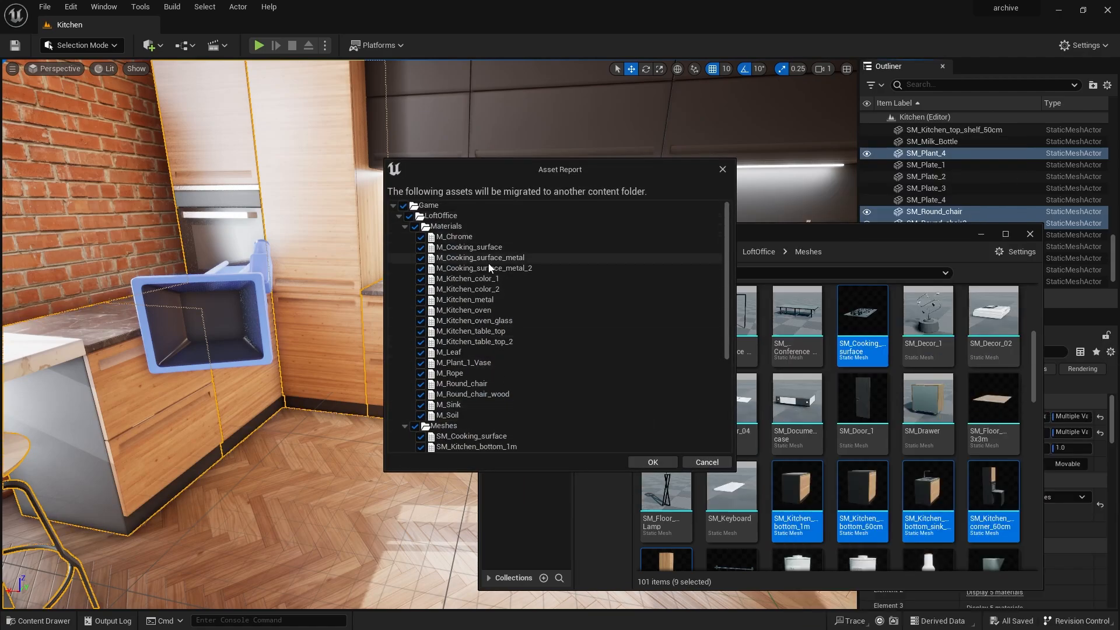
{"action": "scroll", "coordinate": [489, 287], "scroll_direction": "down", "scroll_amount": 4}
{"action": "scroll", "coordinate": [489, 287], "scroll_direction": "up", "scroll_amount": 4}
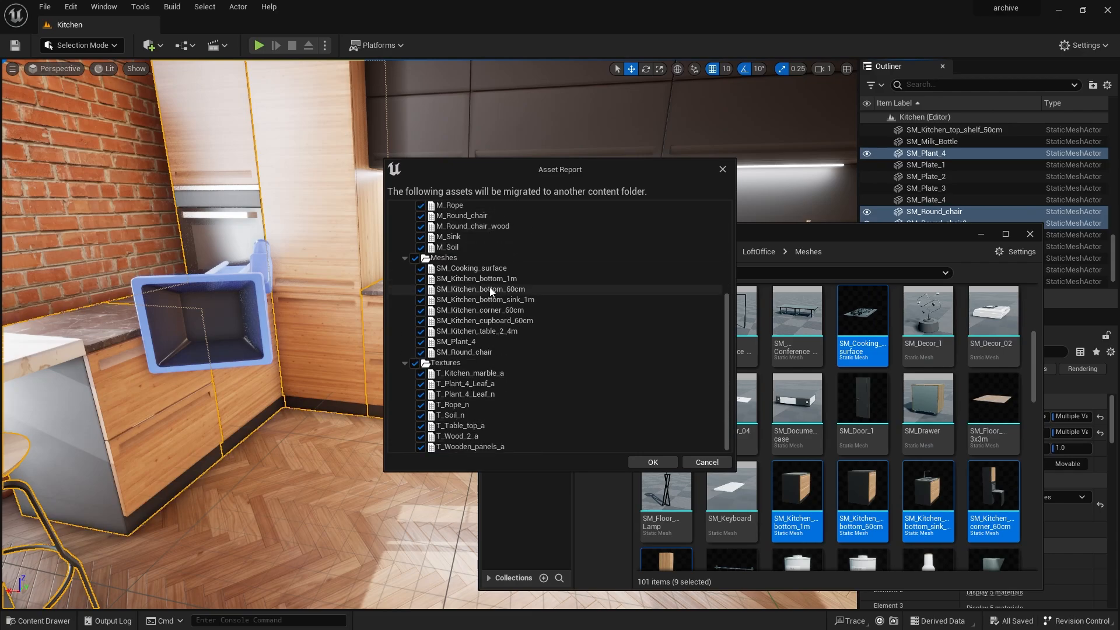
{"action": "left_click", "coordinate": [656, 460]}
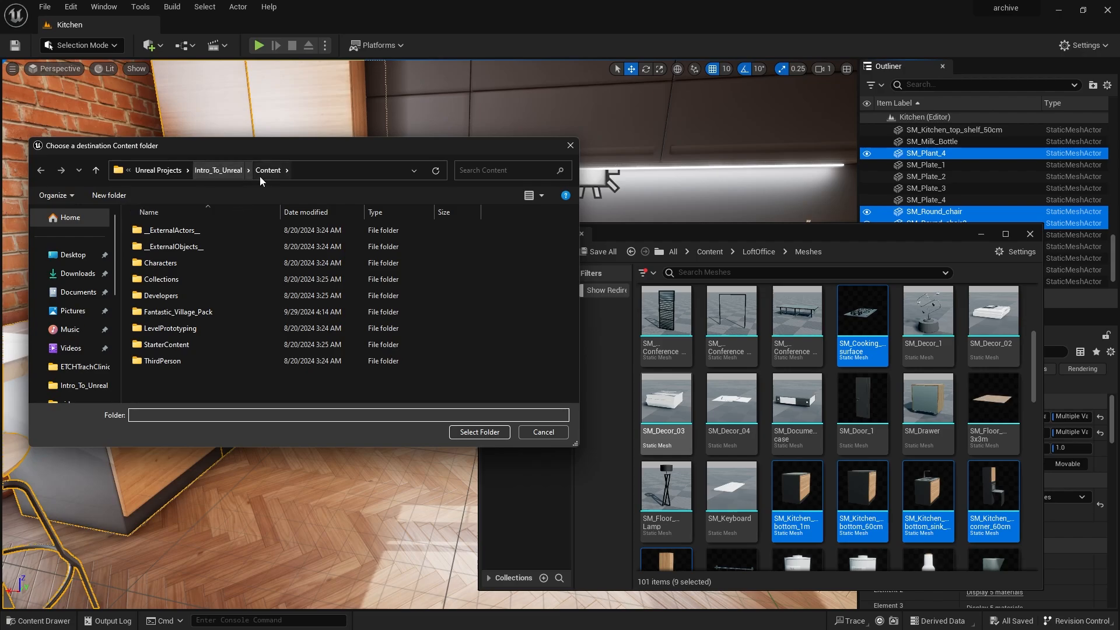
{"action": "left_click", "coordinate": [478, 432]}
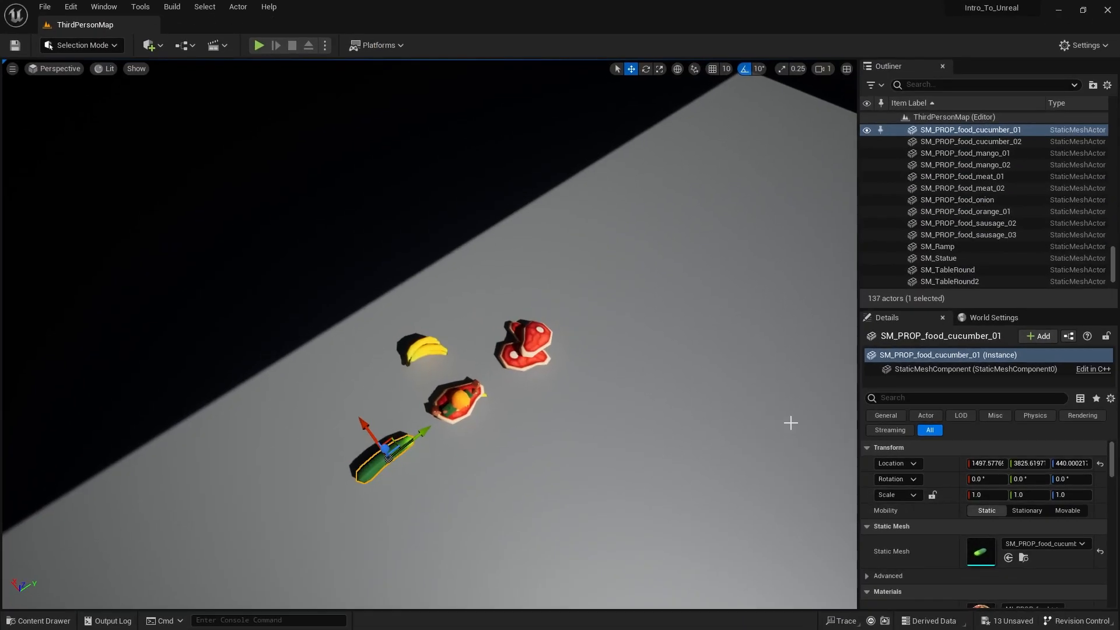
Step: Switch back to the Intro_To_Unreal project and browse its content to the migrated LoftOffice folder
{"action": "mouse_move", "coordinate": [445, 377]}
{"action": "right_mouse_down"}
{"action": "mouse_move", "coordinate": [508, 327]}
{"action": "mouse_move", "coordinate": [449, 274]}
{"action": "mouse_move", "coordinate": [449, 327]}
{"action": "mouse_move", "coordinate": [554, 292]}
{"action": "mouse_move", "coordinate": [445, 380]}
{"action": "right_mouse_up"}
{"action": "key", "text": "ctrl+space"}
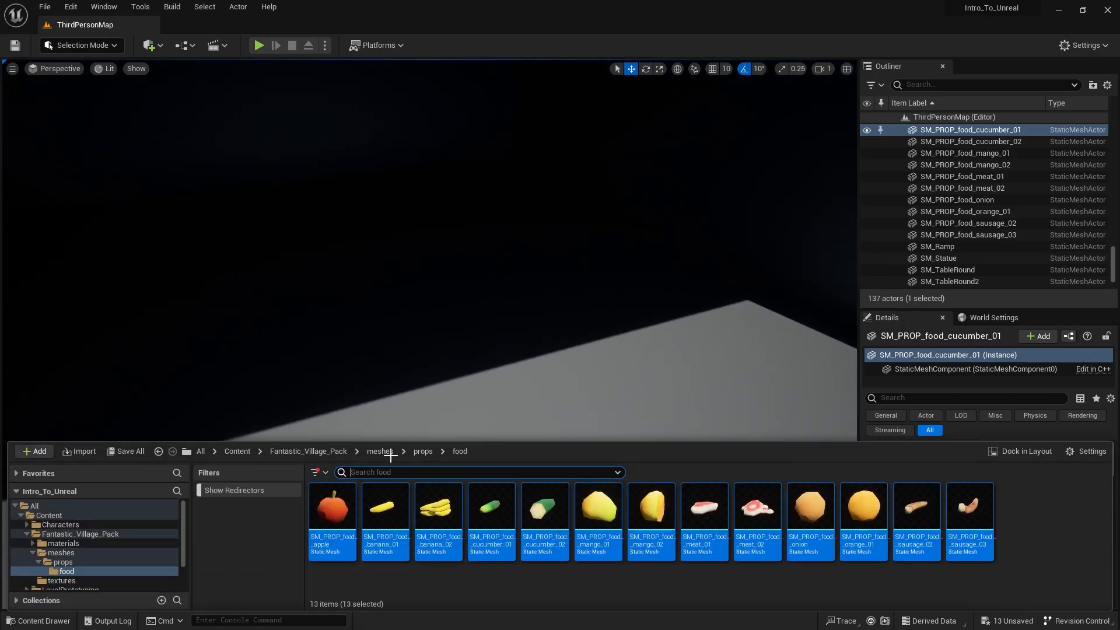
{"action": "left_click", "coordinate": [237, 451]}
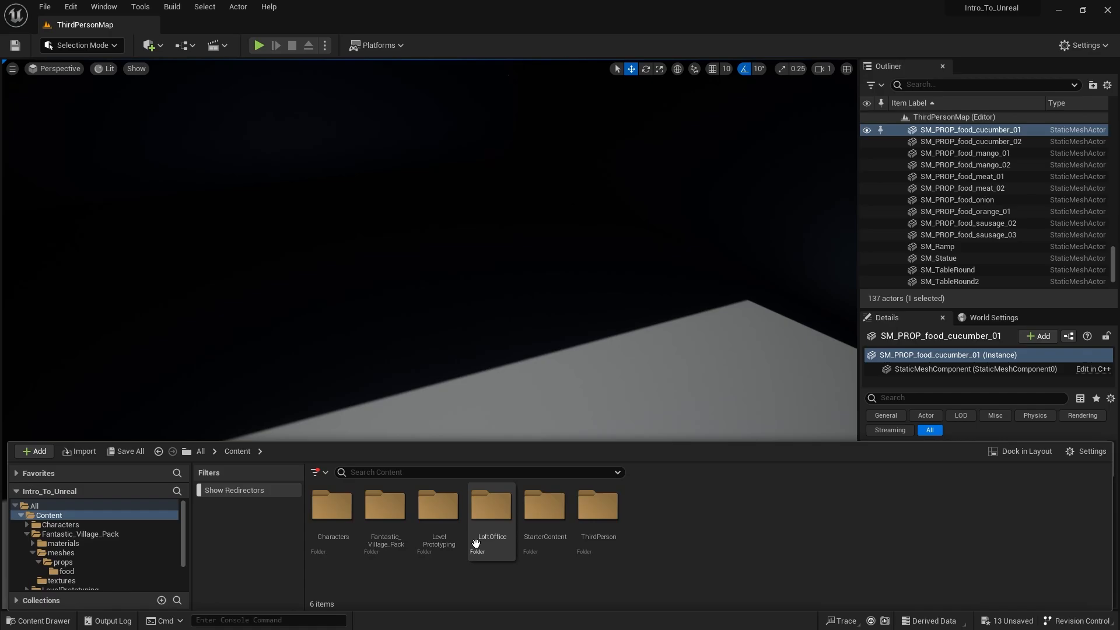
{"action": "double_click", "coordinate": [492, 511]}
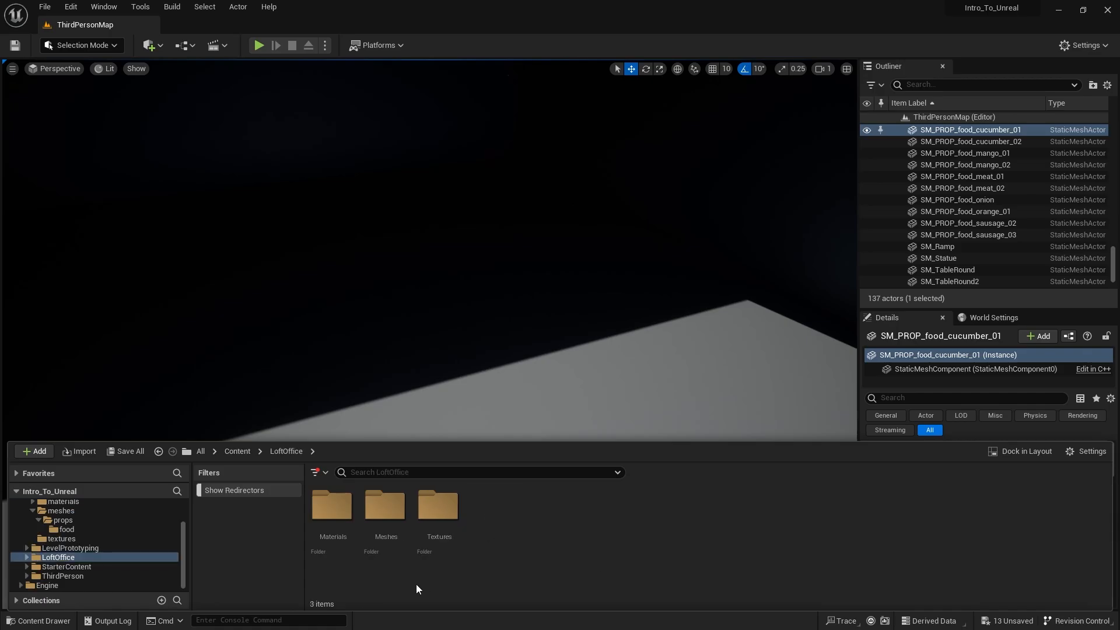
Step: Place the SM_Kitchen_bottom_sink_1m mesh from LoftOffice/Meshes in the dark room and rotate it to -90° about Z
{"action": "double_click", "coordinate": [386, 535]}
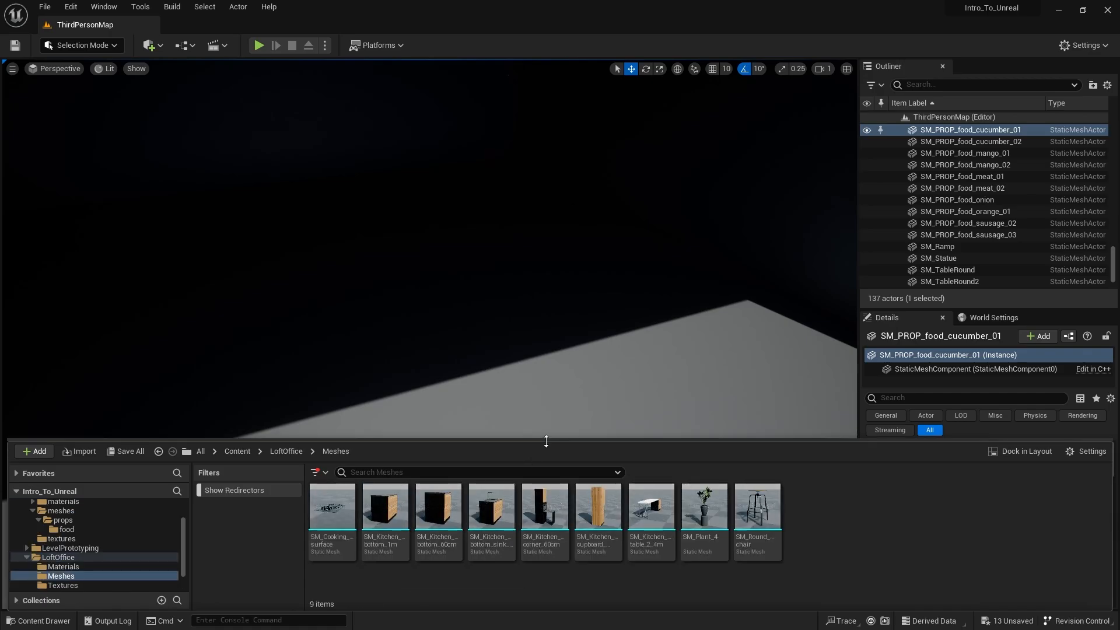
{"action": "left_click_drag", "start_coordinate": [537, 443], "coordinate": [537, 390]}
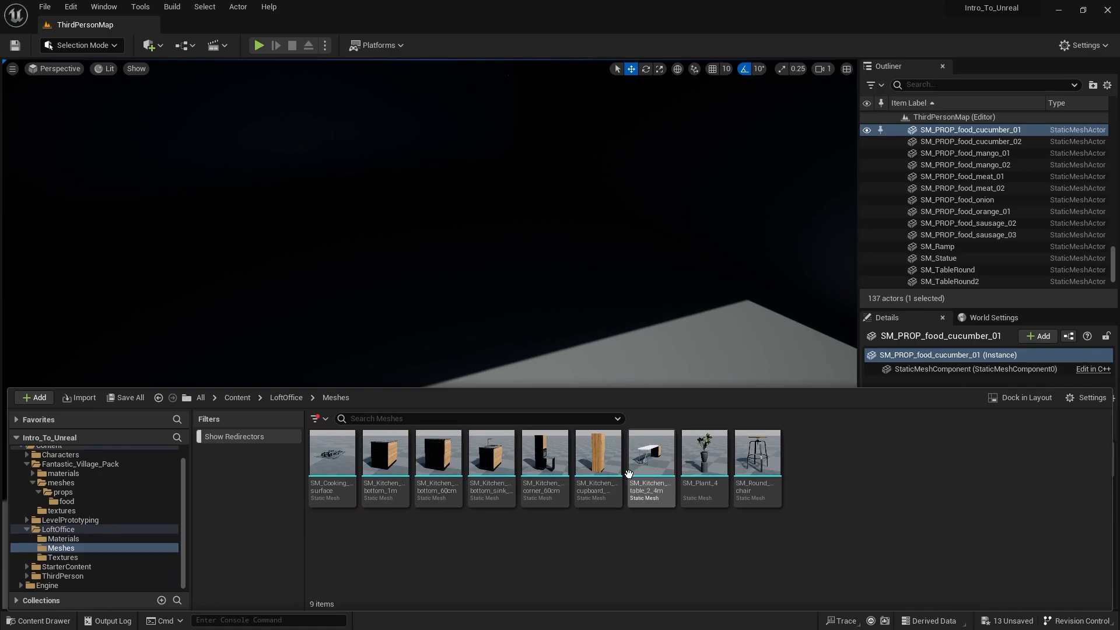
{"action": "right_click", "coordinate": [549, 333]}
{"action": "mouse_move", "coordinate": [548, 333]}
{"action": "right_mouse_down"}
{"action": "mouse_move", "coordinate": [700, 333]}
{"action": "mouse_move", "coordinate": [676, 286]}
{"action": "mouse_move", "coordinate": [443, 286]}
{"action": "mouse_move", "coordinate": [676, 286]}
{"action": "mouse_move", "coordinate": [560, 345]}
{"action": "right_mouse_up"}
{"action": "key", "text": "ctrl+space"}
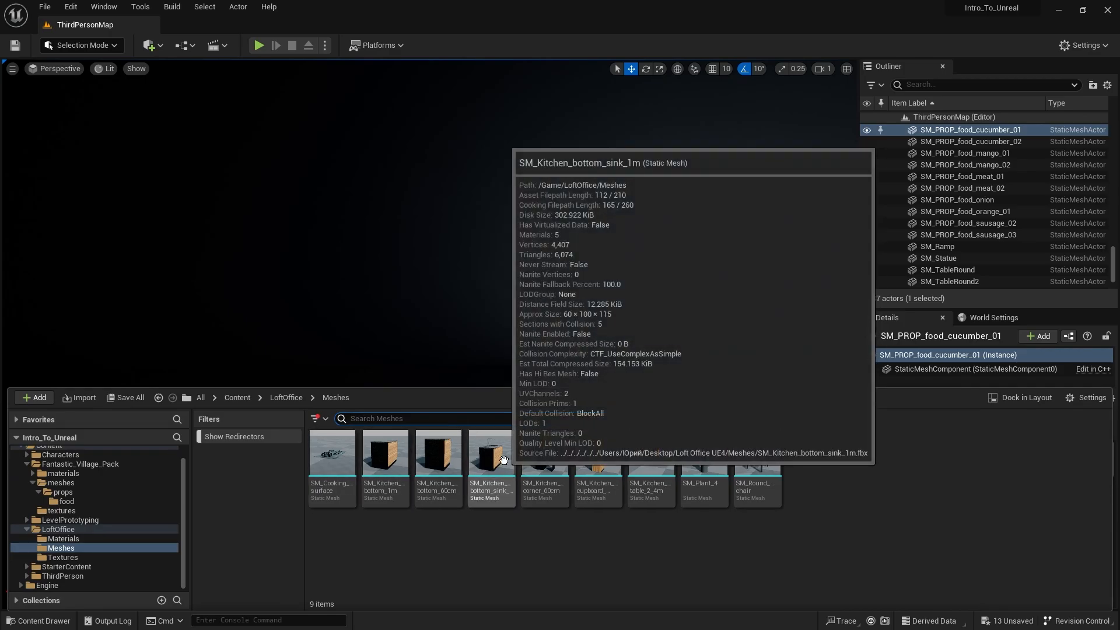
{"action": "left_click_drag", "start_coordinate": [495, 463], "coordinate": [524, 451]}
{"action": "key", "text": "e"}
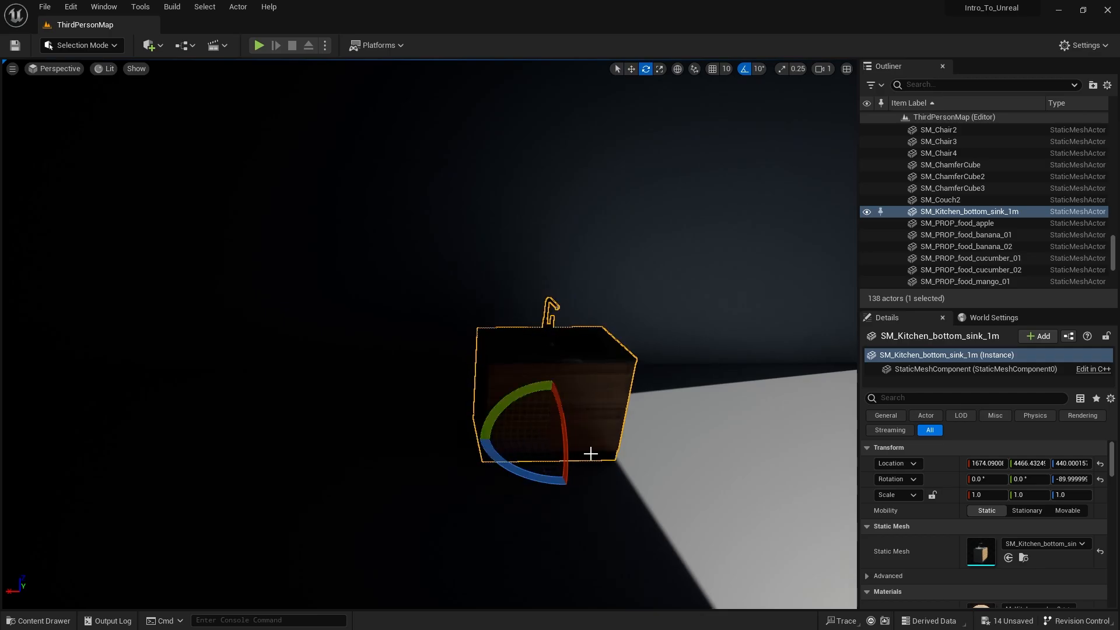
Step: Place the SM_Kitchen_corner_60cm mesh on the floor beside the sink cabinet
{"action": "key", "text": "ctrl+space"}
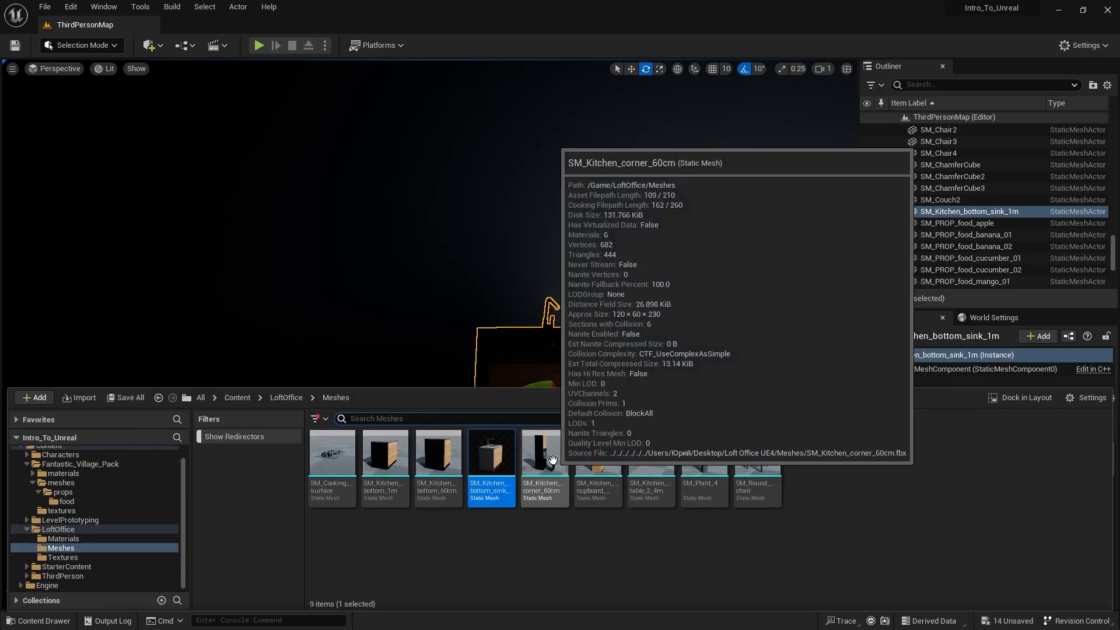
{"action": "left_click_drag", "start_coordinate": [552, 460], "coordinate": [348, 380]}
{"action": "left_click_drag", "start_coordinate": [368, 451], "coordinate": [369, 449]}
{"action": "right_click_drag", "start_coordinate": [402, 422], "coordinate": [642, 432]}
{"action": "key", "text": "f"}
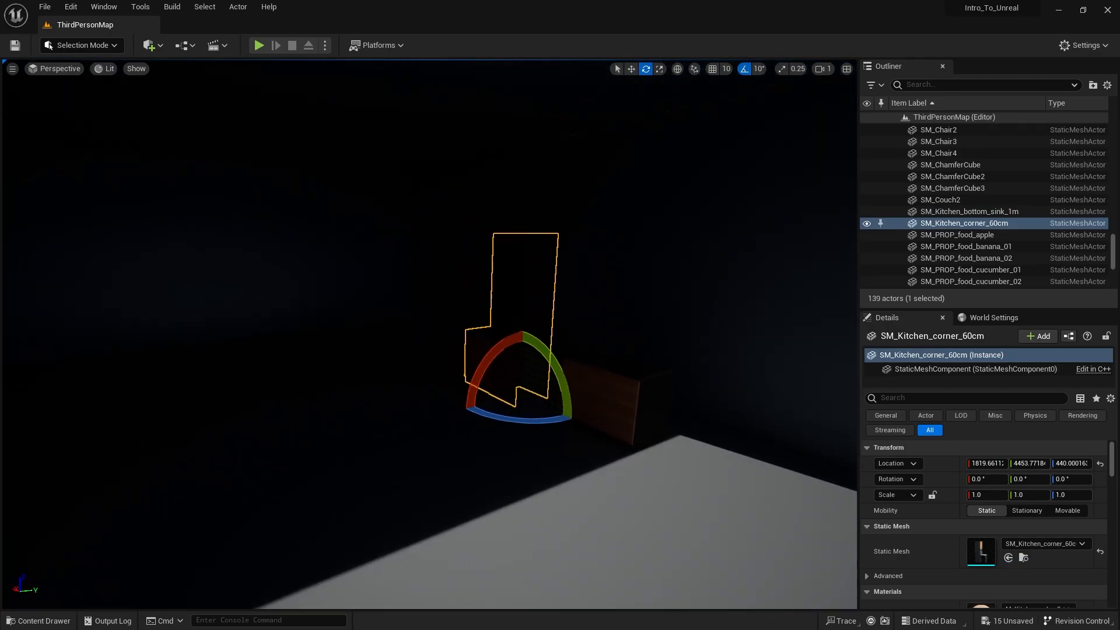
Step: Add a point light near the kitchen units and duplicate it to light another part of the room
{"action": "left_click", "coordinate": [157, 45]}
{"action": "mouse_move", "coordinate": [182, 153]}
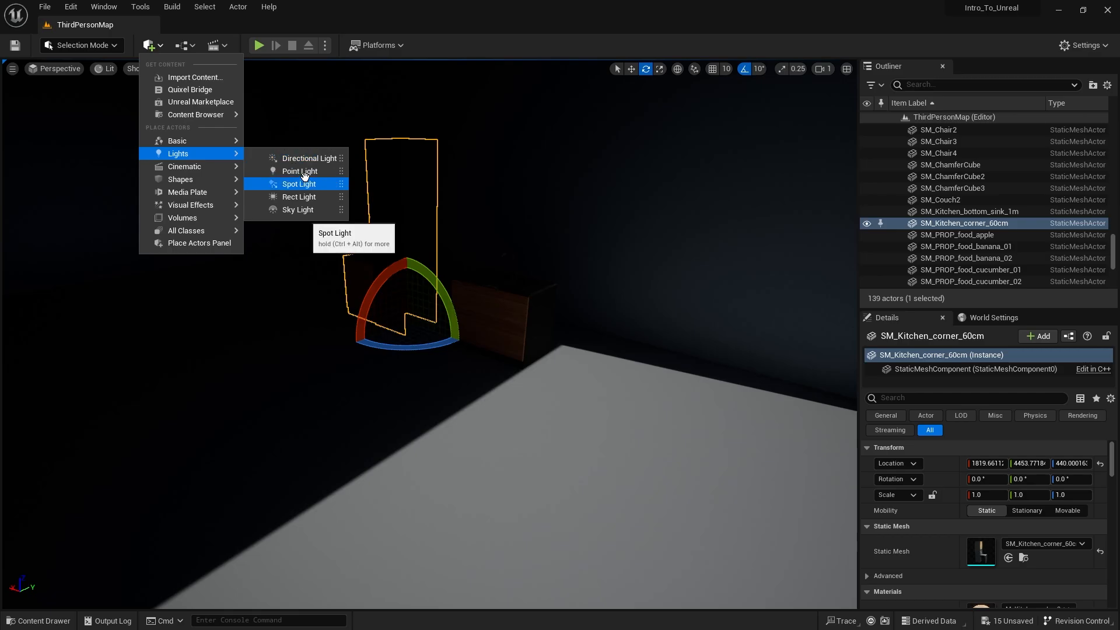
{"action": "left_click_drag", "start_coordinate": [306, 172], "coordinate": [256, 352]}
{"action": "right_click_drag", "start_coordinate": [257, 352], "coordinate": [296, 381]}
{"action": "key", "text": "w"}
{"action": "left_click_drag", "start_coordinate": [499, 378], "coordinate": [90, 374], "text": "alt"}
{"action": "right_click_drag", "start_coordinate": [429, 335], "coordinate": [554, 327]}
{"action": "right_click_drag", "start_coordinate": [435, 315], "coordinate": [537, 350]}
Step: Rotate the corner oven unit about its vertical axis so the oven front faces the room
{"action": "left_click", "coordinate": [374, 344]}
{"action": "key", "text": "e"}
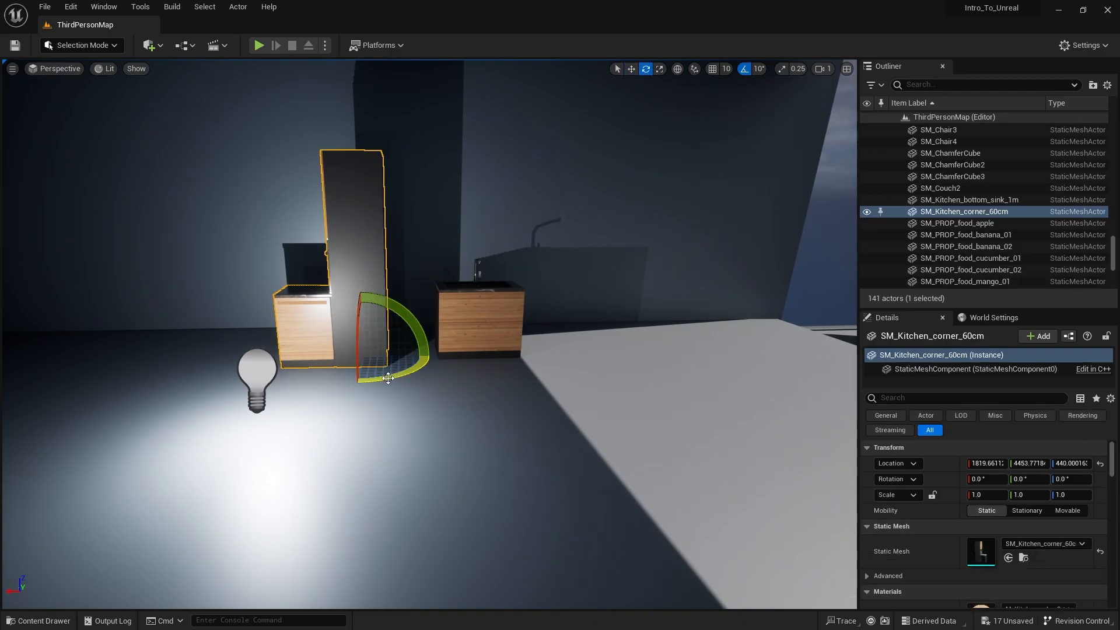
{"action": "left_click_drag", "start_coordinate": [388, 378], "coordinate": [350, 392]}
{"action": "right_click_drag", "start_coordinate": [350, 392], "coordinate": [453, 306]}
Step: Place the SM_Kitchen_bottom_1m and SM_Kitchen_bottom_60cm cabinets together on the floor and rotate them to -90° about Z
{"action": "key", "text": "ctrl+space"}
{"action": "left_click", "coordinate": [438, 455]}
{"action": "left_click", "coordinate": [385, 455], "text": "ctrl"}
{"action": "key", "text": "ctrl+space"}
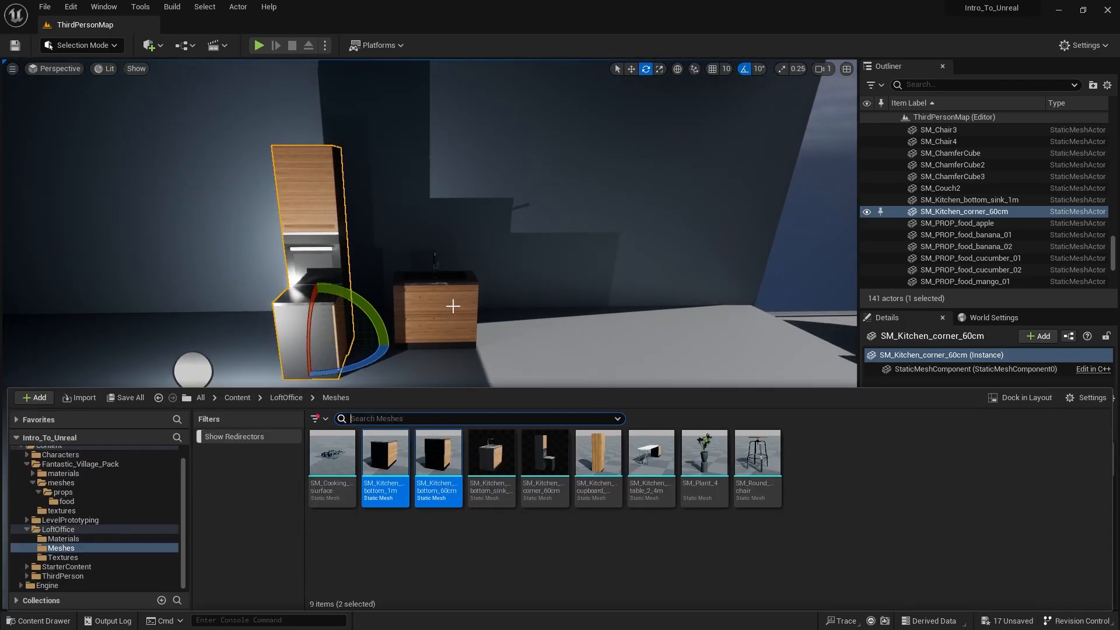
{"action": "left_click_drag", "start_coordinate": [438, 461], "coordinate": [601, 409]}
Step: Move the 1 m base cabinet along X to about 1705, separating it from the 60 cm cabinet
{"action": "key", "text": "w"}
{"action": "left_click", "coordinate": [540, 308]}
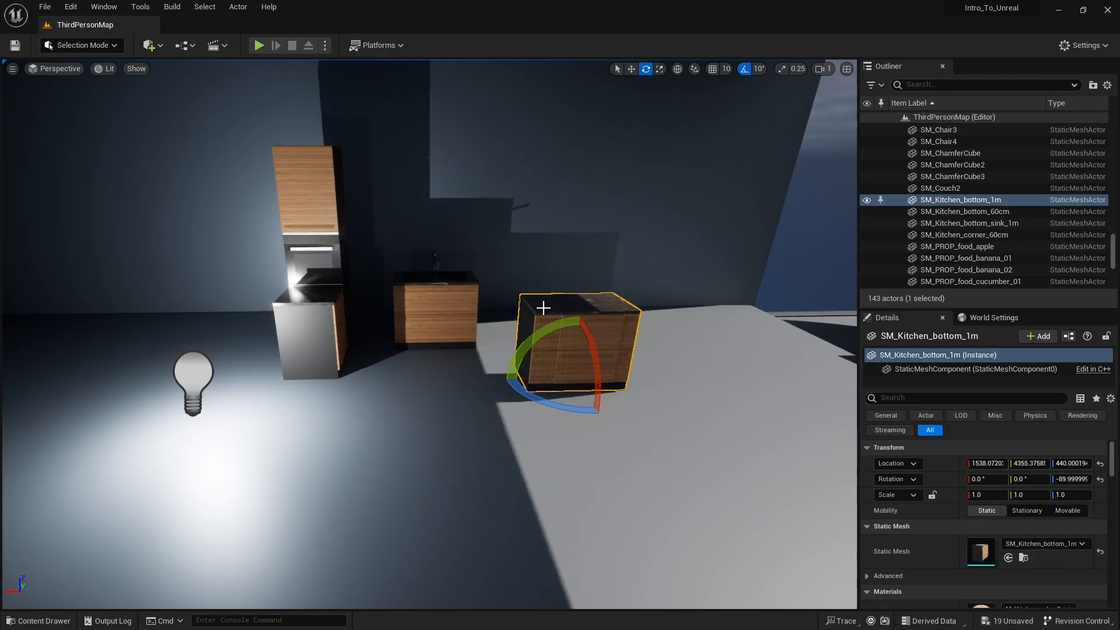
{"action": "left_click_drag", "start_coordinate": [528, 378], "coordinate": [367, 390]}
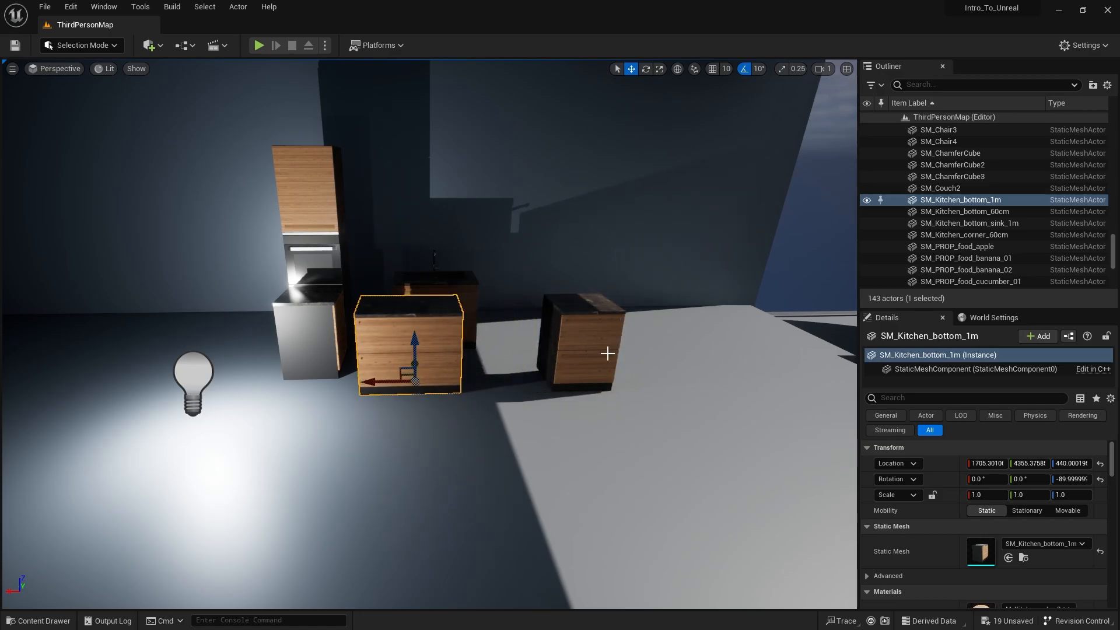
{"action": "left_click", "coordinate": [607, 352]}
{"action": "right_click_drag", "start_coordinate": [508, 355], "coordinate": [442, 368]}
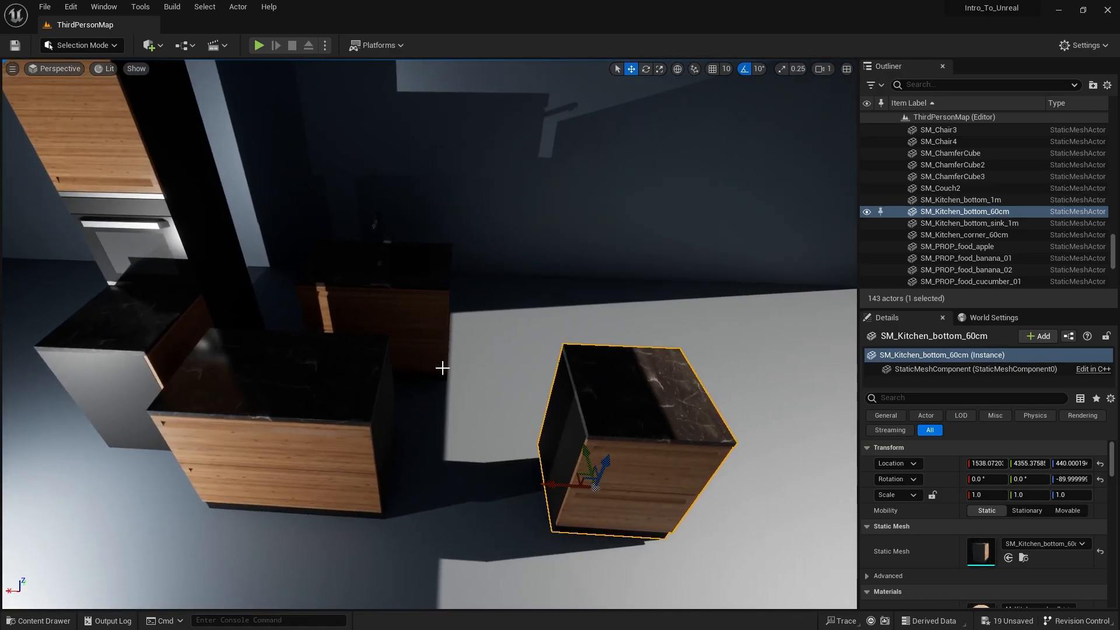
Step: Place the SM_Cooking_surface mesh on top of the 1 m base cabinet and rotate it to 90° about Z
{"action": "key", "text": "ctrl+space"}
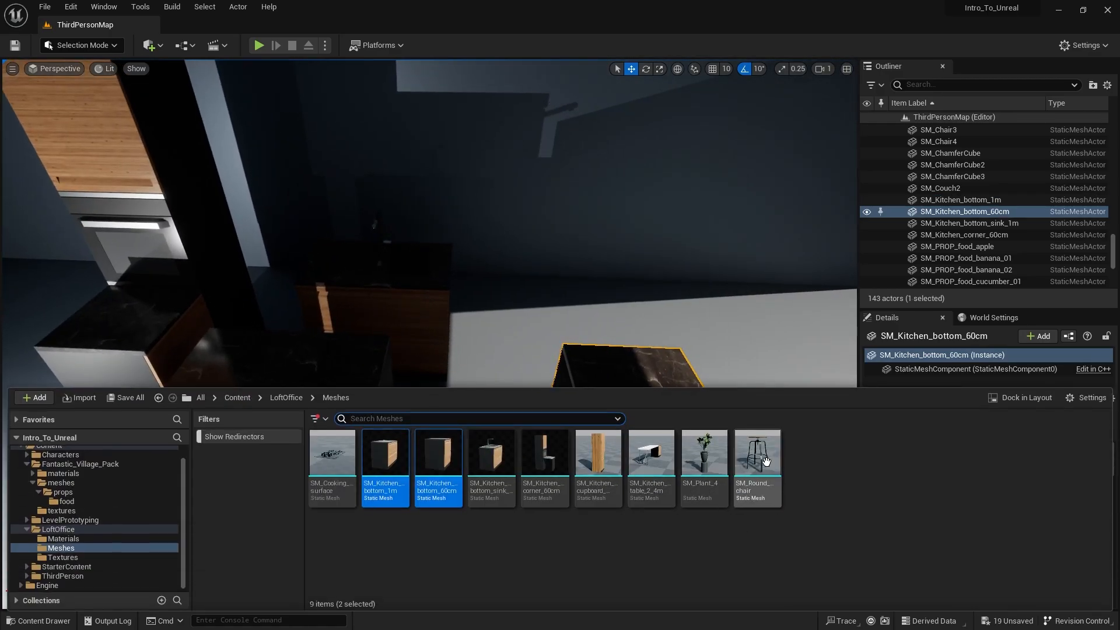
{"action": "left_click_drag", "start_coordinate": [332, 461], "coordinate": [294, 420]}
{"action": "key", "text": "e"}
{"action": "key", "text": "w"}
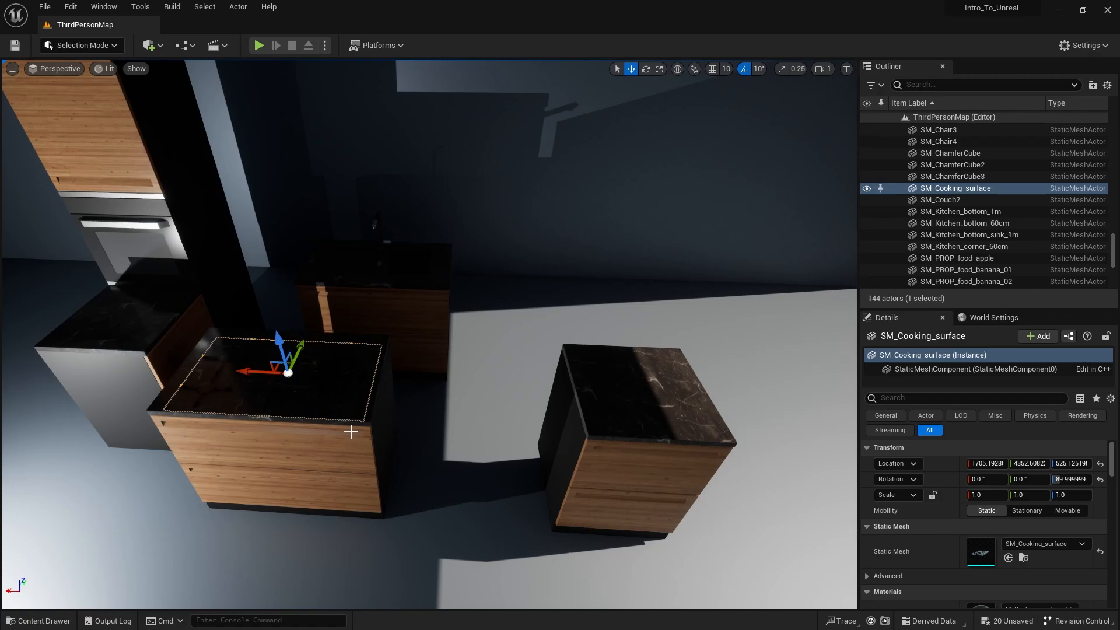
Step: Try to rotate the 1 m base cabinet beneath the cooking surface
{"action": "right_click_drag", "start_coordinate": [350, 430], "coordinate": [266, 415]}
{"action": "left_click", "coordinate": [266, 414]}
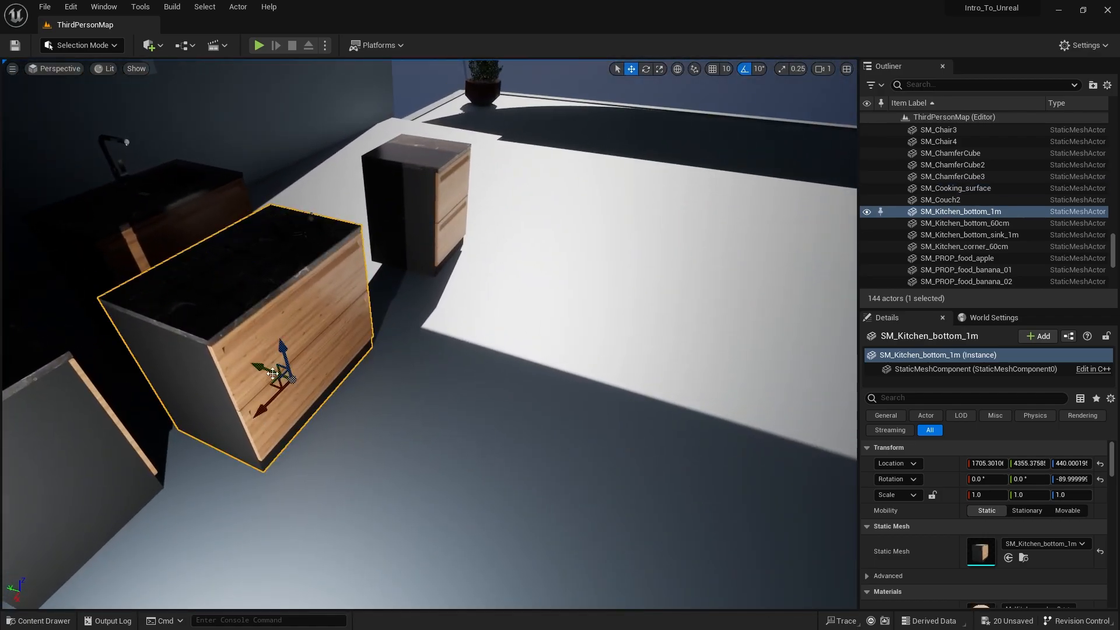
{"action": "key", "text": "e"}
{"action": "left_click_drag", "start_coordinate": [270, 425], "coordinate": [245, 319]}
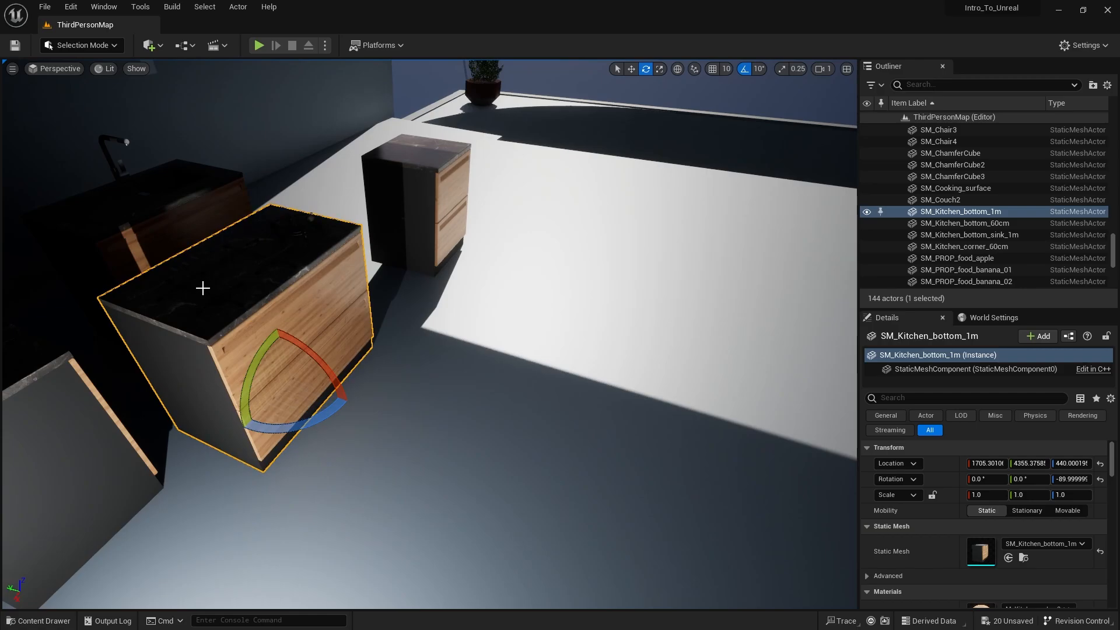
{"action": "left_click_drag", "start_coordinate": [203, 288], "coordinate": [202, 296]}
{"action": "key", "text": "d"}
{"action": "right_click_drag", "start_coordinate": [265, 289], "coordinate": [146, 222]}
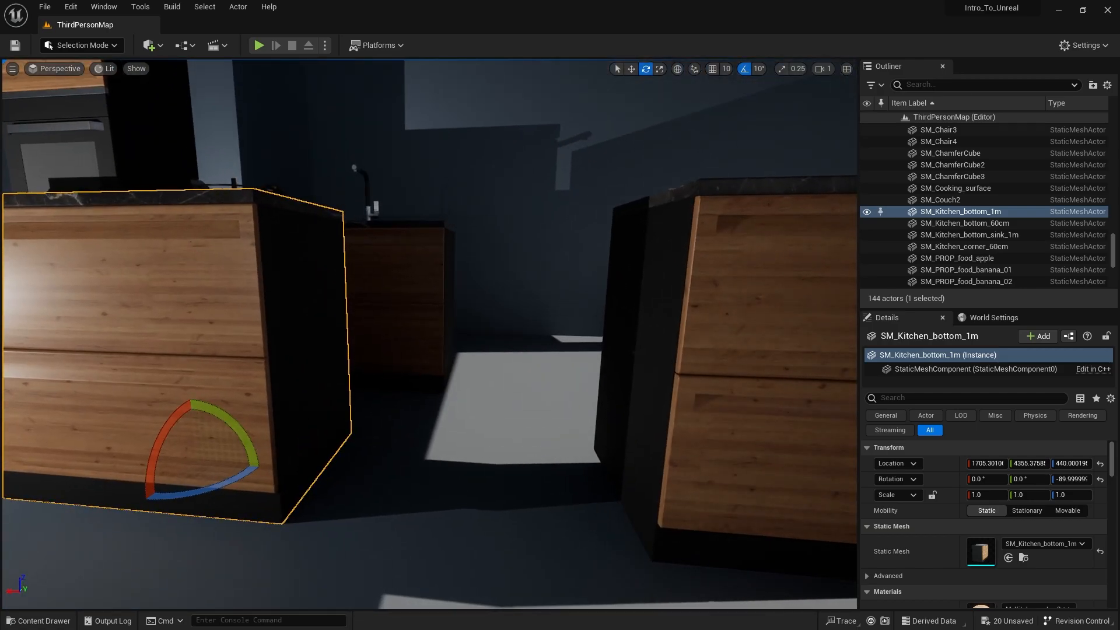
Step: Raise the cooking surface slightly above the 1 m cabinet's countertop to Z about 527
{"action": "left_click", "coordinate": [234, 183]}
{"action": "right_click_drag", "start_coordinate": [233, 183], "coordinate": [324, 82]}
{"action": "key", "text": "w"}
{"action": "key", "text": "s"}
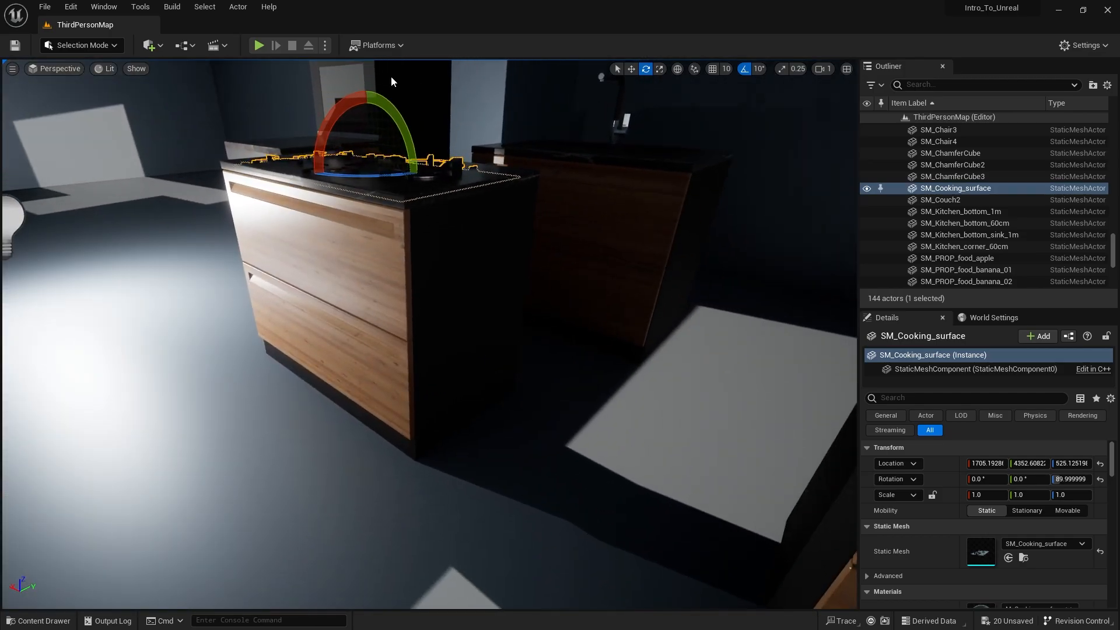
{"action": "key", "text": "w"}
{"action": "mouse_move", "coordinate": [357, 118]}
{"action": "left_mouse_down"}
{"action": "mouse_move", "coordinate": [355, 81]}
{"action": "mouse_move", "coordinate": [354, 103]}
{"action": "left_mouse_up"}
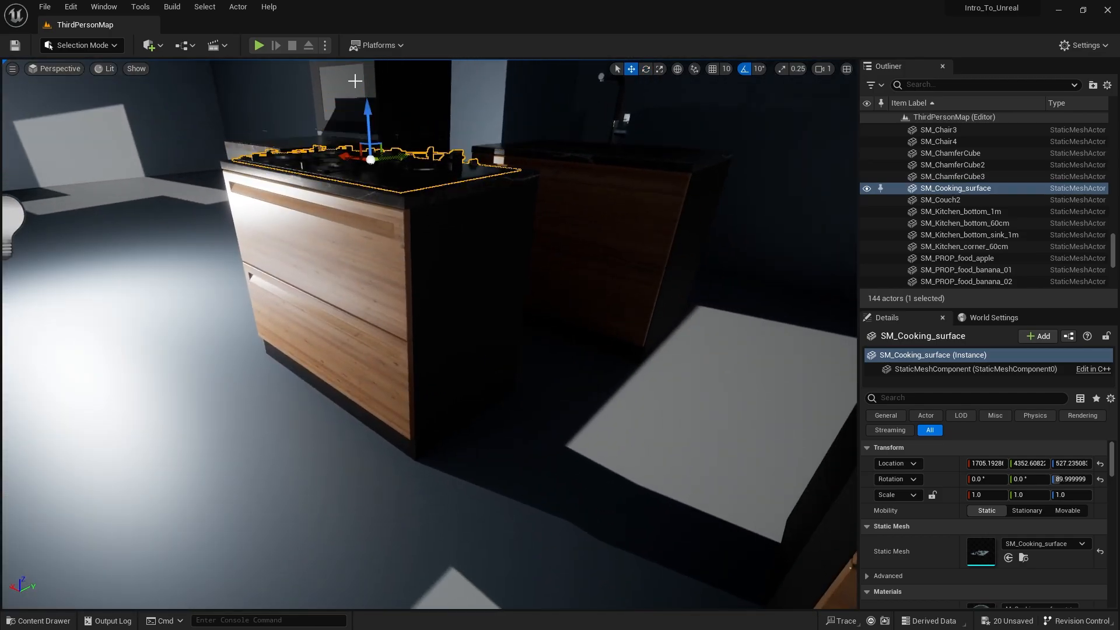
Step: Slide the cooking surface out past the front of the 1 m cabinet to Y about 4297
{"action": "right_click_drag", "start_coordinate": [431, 130], "coordinate": [315, 82]}
{"action": "key", "text": "d"}
{"action": "key", "text": "w"}
{"action": "mouse_move", "coordinate": [460, 217]}
{"action": "right_mouse_down"}
{"action": "mouse_move", "coordinate": [460, 292]}
{"action": "mouse_move", "coordinate": [449, 245]}
{"action": "mouse_move", "coordinate": [459, 216]}
{"action": "right_mouse_up"}
{"action": "key", "text": "s"}
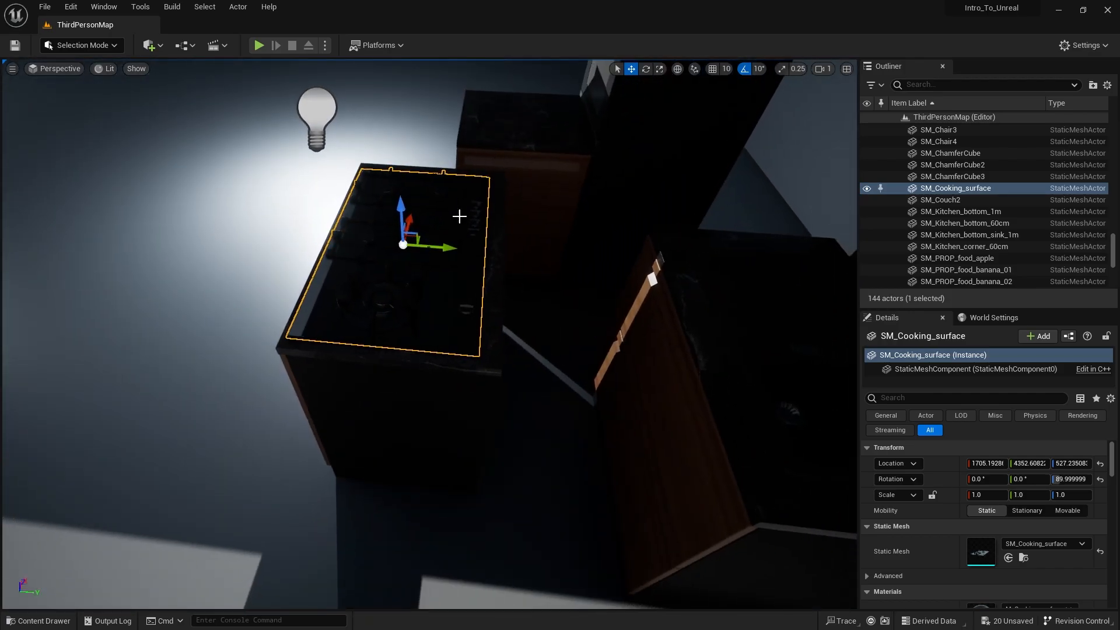
{"action": "left_click_drag", "start_coordinate": [451, 247], "coordinate": [285, 236]}
Step: Move the cooking surface into the light at about X 1837 and Z 455, undoing the stray moves
{"action": "key", "text": "d"}
{"action": "right_click_drag", "start_coordinate": [284, 237], "coordinate": [470, 140]}
{"action": "key", "text": "w"}
{"action": "key", "text": "a"}
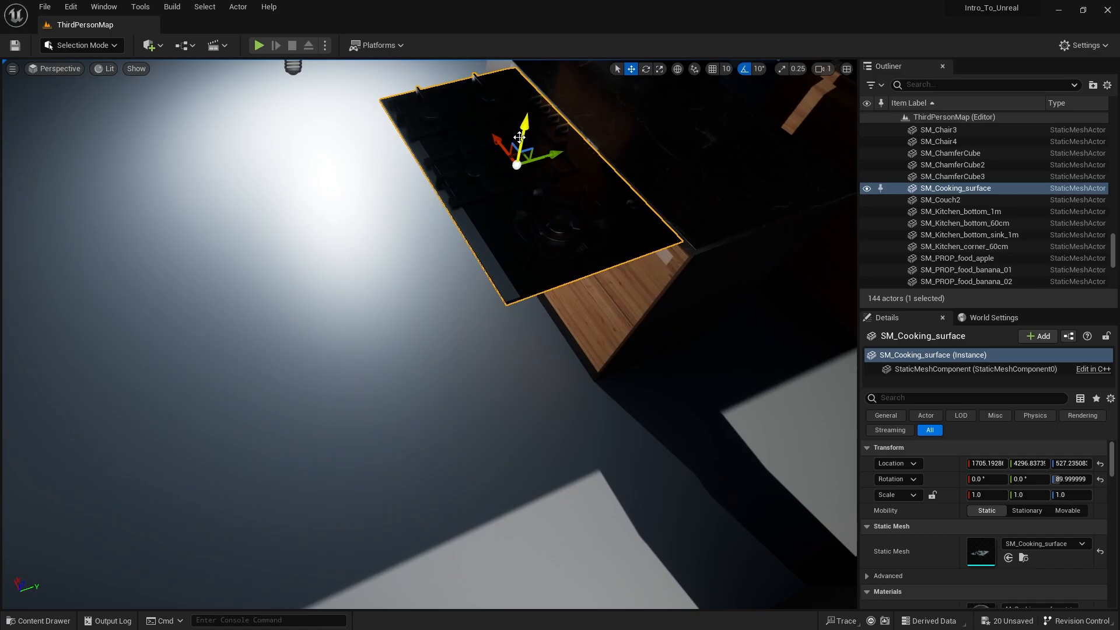
{"action": "left_click_drag", "start_coordinate": [520, 134], "coordinate": [331, 193]}
{"action": "key", "text": "ctrl+z"}
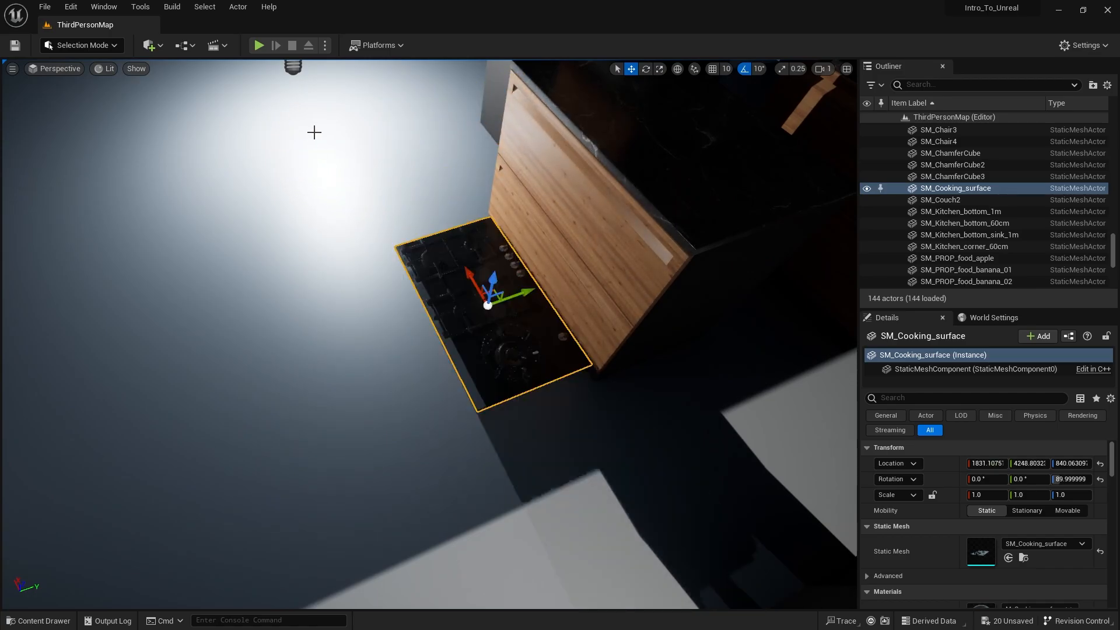
{"action": "key", "text": "ctrl+z"}
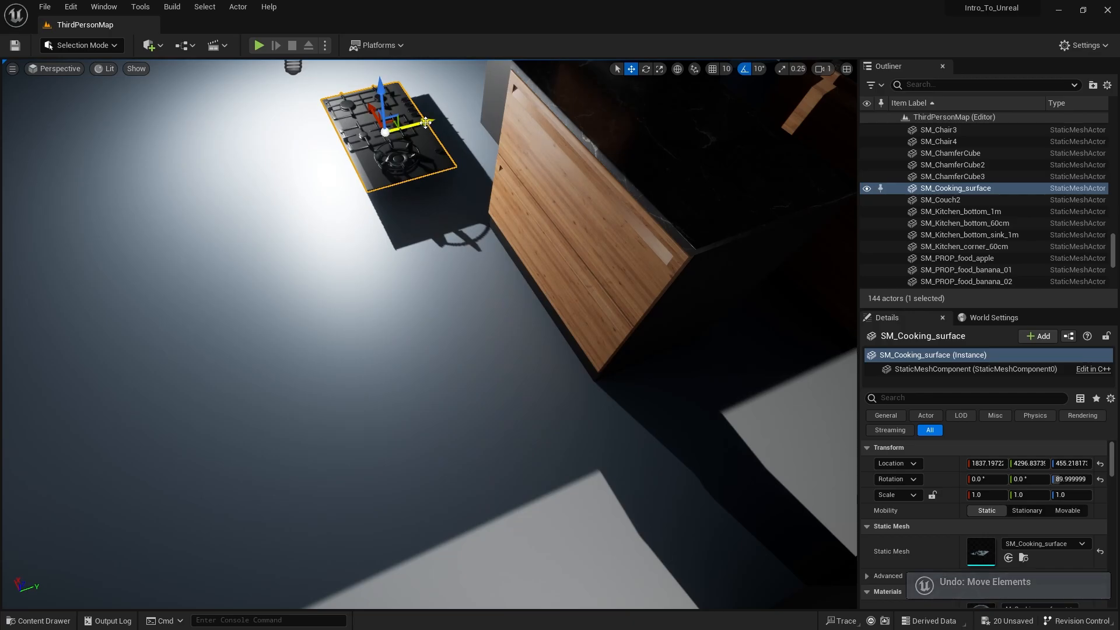
Step: Move the cooking surface to Y about 4249 and turn it around to 270° about Z
{"action": "left_click_drag", "start_coordinate": [426, 122], "coordinate": [352, 147]}
{"action": "key", "text": "e"}
{"action": "left_click_drag", "start_coordinate": [289, 198], "coordinate": [349, 184]}
{"action": "key", "text": "w"}
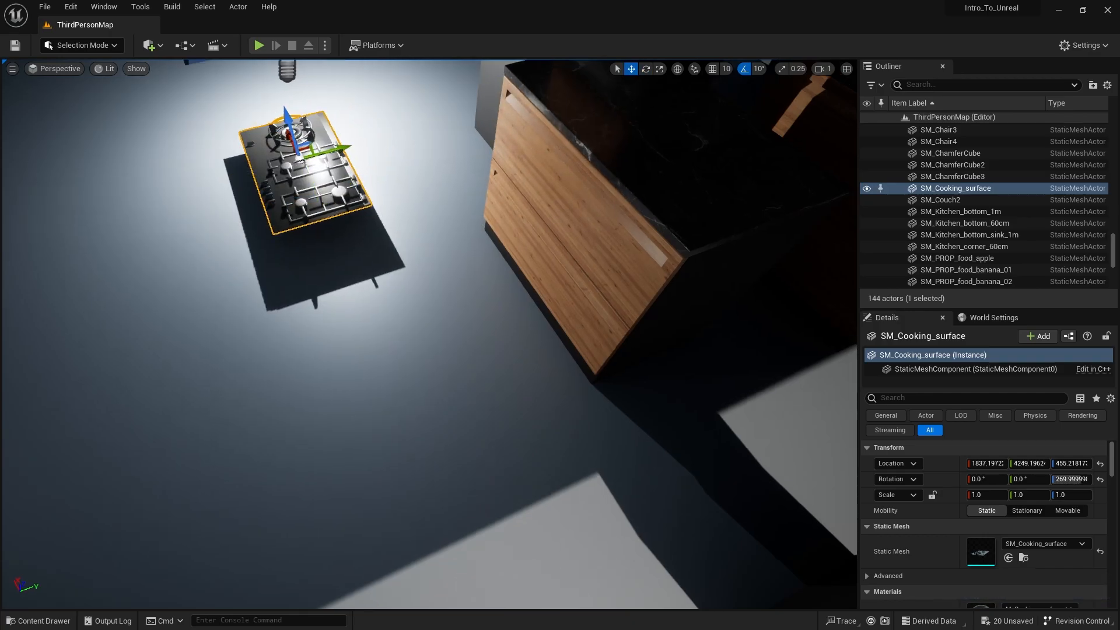
Step: Raise the cooking surface to Z about 553, undoing the misplaced moves
{"action": "right_click_drag", "start_coordinate": [349, 184], "coordinate": [408, 308]}
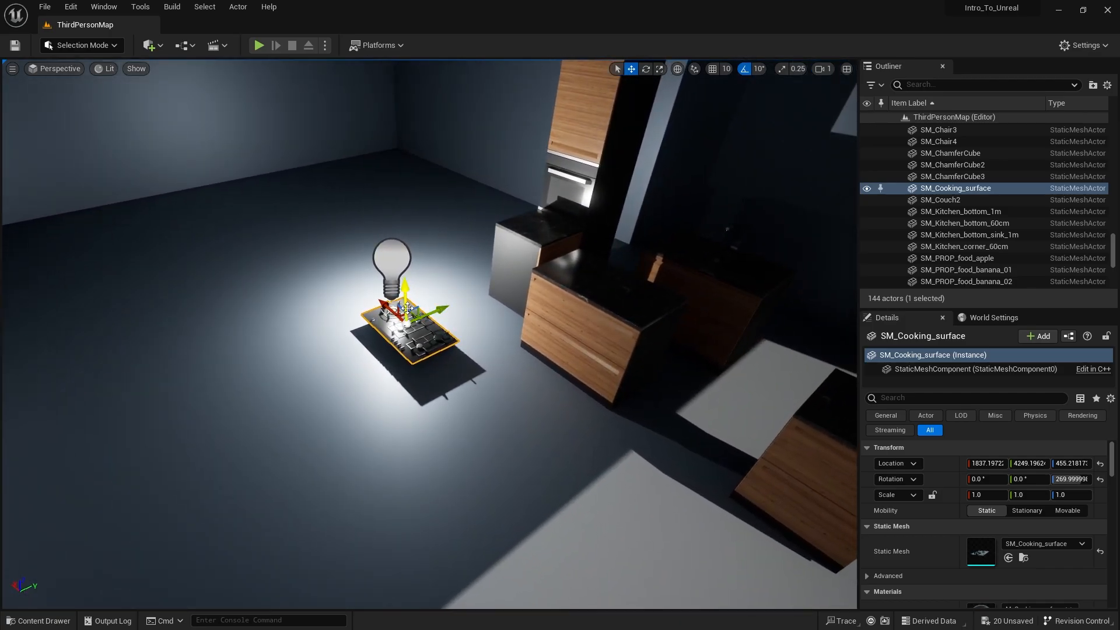
{"action": "left_click_drag", "start_coordinate": [412, 307], "coordinate": [475, 350]}
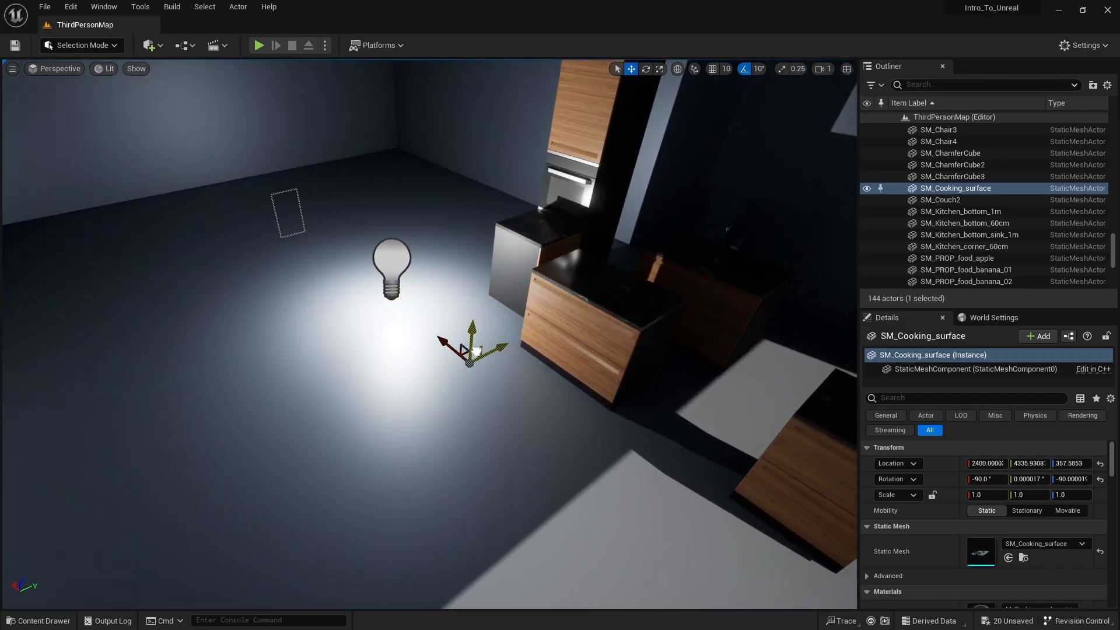
{"action": "key", "text": "ctrl+z"}
{"action": "key", "text": "ctrl+z"}
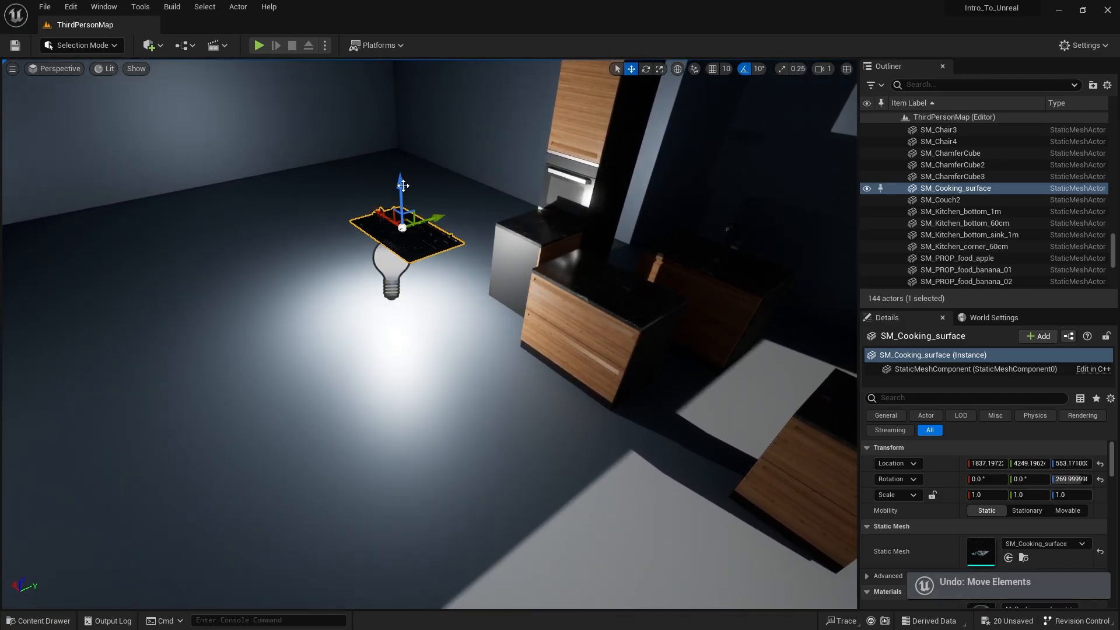
Step: Move the cooking surface back over the cabinet to about X 1671, Y 4350 and lower it to Z about 527
{"action": "left_click_drag", "start_coordinate": [383, 218], "coordinate": [671, 274]}
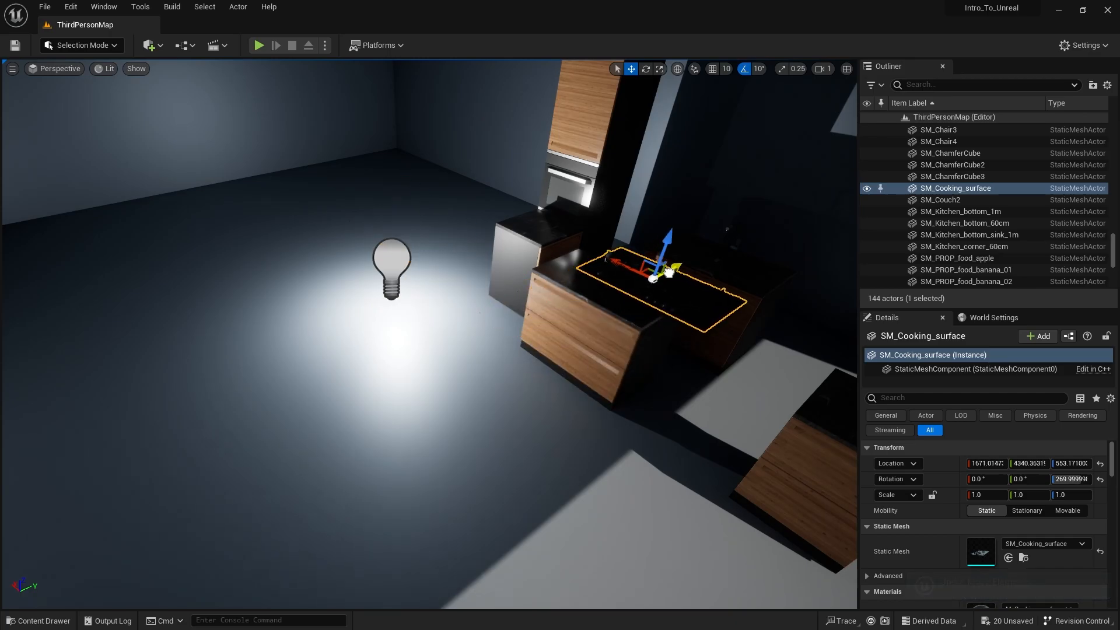
{"action": "right_click_drag", "start_coordinate": [671, 274], "coordinate": [804, 268]}
{"action": "right_click_drag", "start_coordinate": [429, 210], "coordinate": [621, 207]}
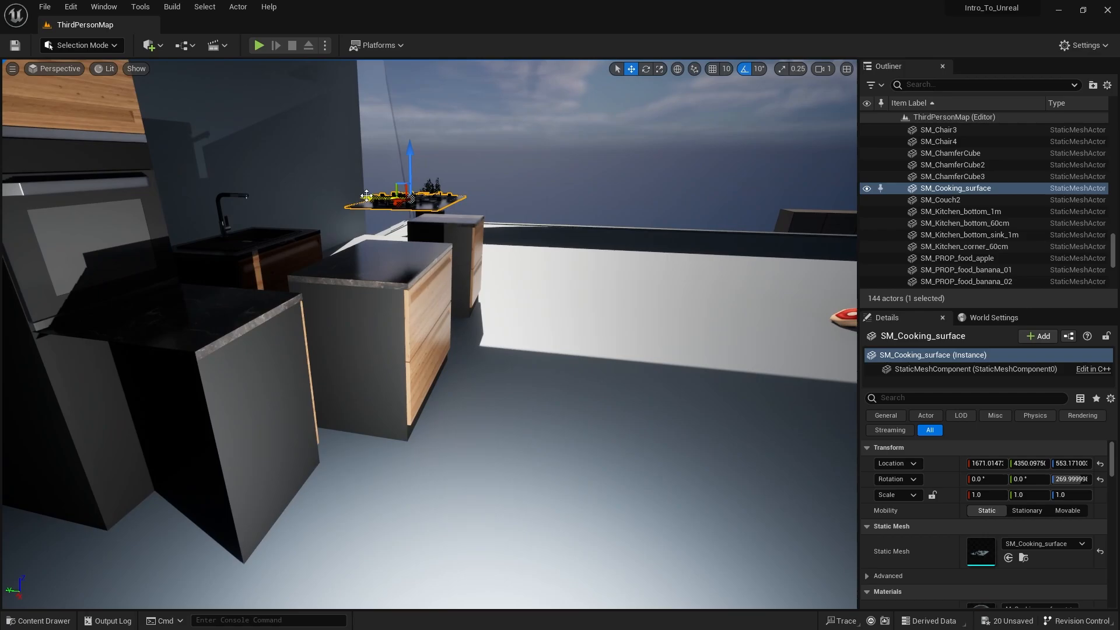
{"action": "left_click_drag", "start_coordinate": [409, 173], "coordinate": [405, 224]}
Step: Align the cooking surface with the 1 m cabinet's countertop at about X 1714 and Y 4356
{"action": "right_click_drag", "start_coordinate": [404, 224], "coordinate": [362, 146]}
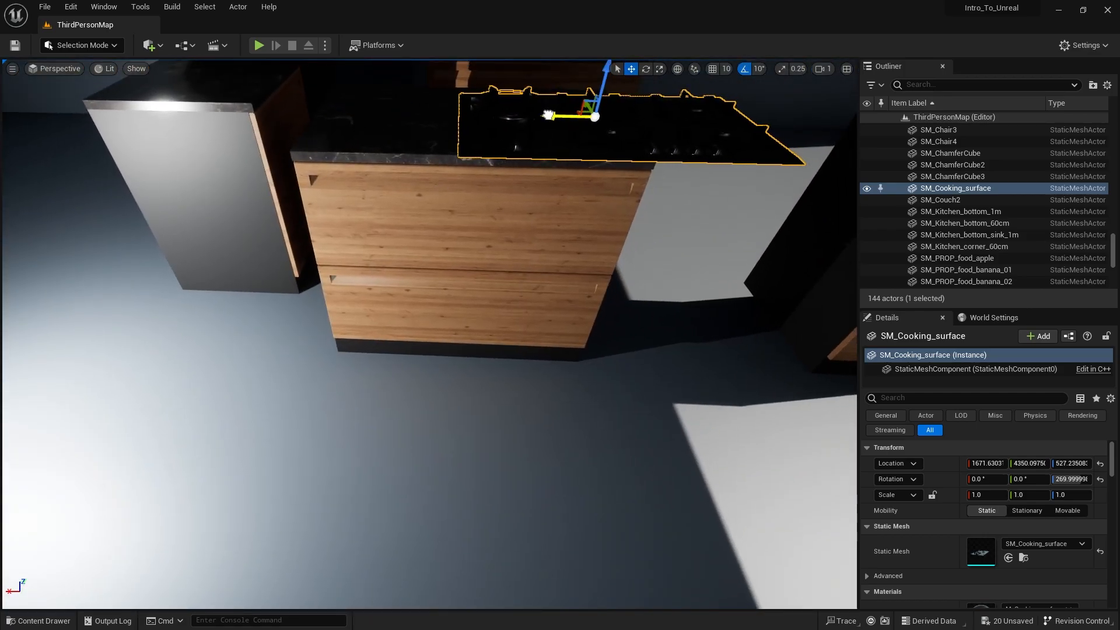
{"action": "left_click_drag", "start_coordinate": [550, 115], "coordinate": [414, 113]}
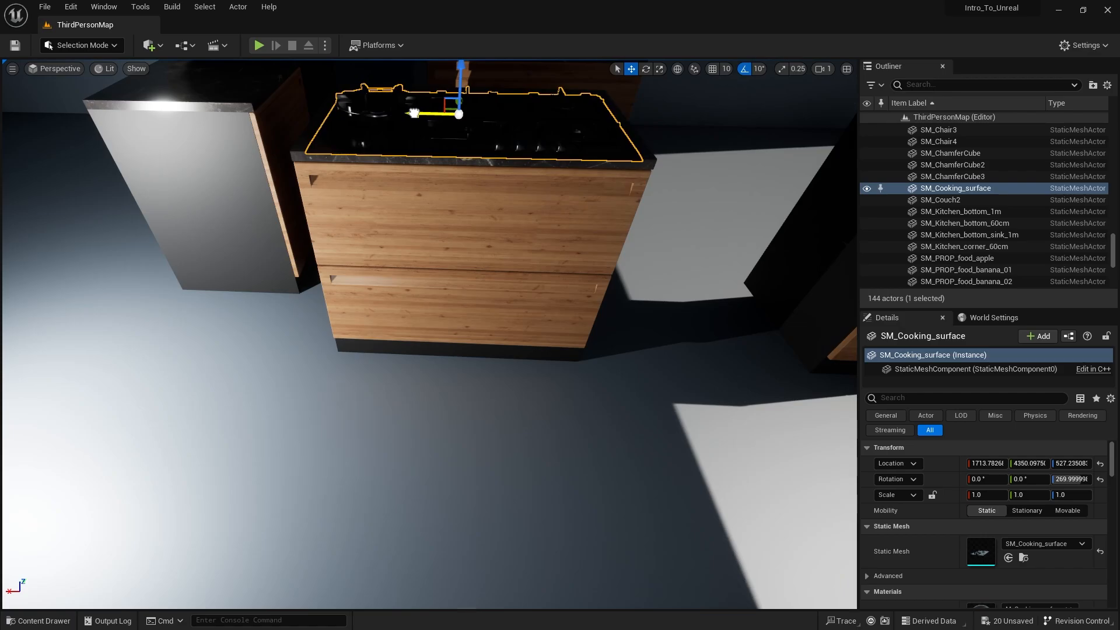
{"action": "right_click_drag", "start_coordinate": [414, 114], "coordinate": [245, 155]}
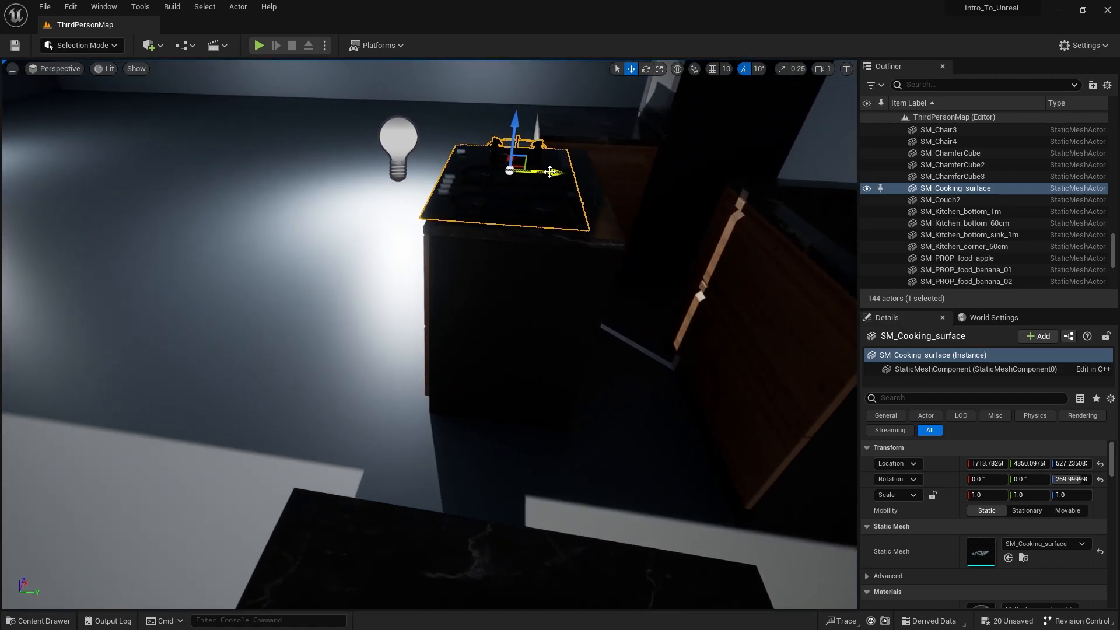
{"action": "left_click_drag", "start_coordinate": [549, 171], "coordinate": [566, 173]}
{"action": "right_click_drag", "start_coordinate": [567, 173], "coordinate": [700, 117]}
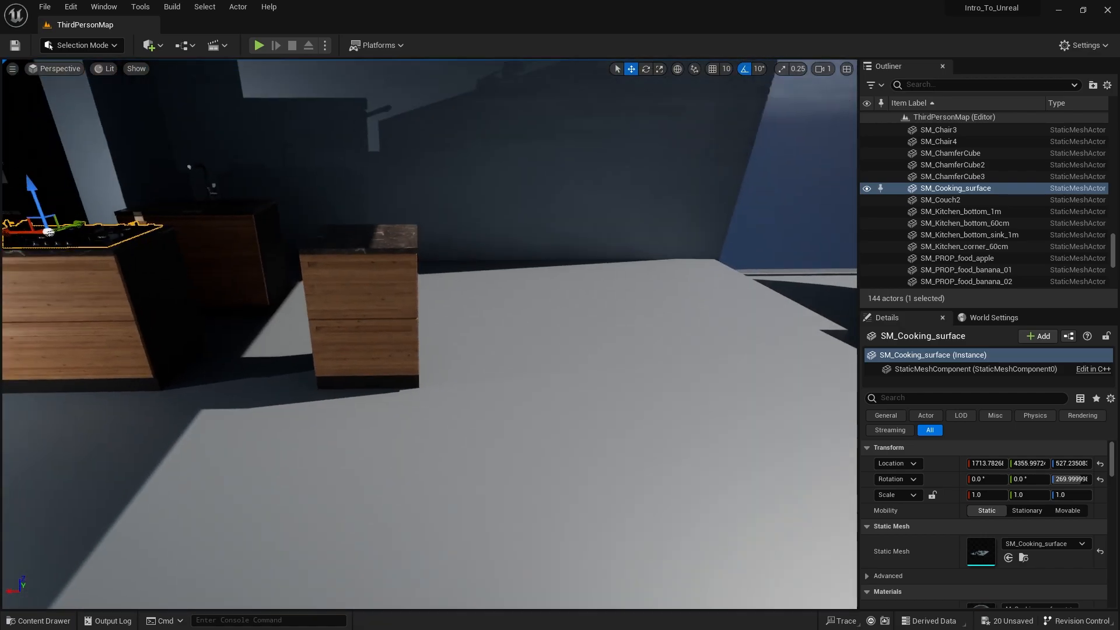
Step: Select the cooking surface together with the 60 cm, sink, 1 m and corner kitchen cabinets
{"action": "mouse_move", "coordinate": [600, 185]}
{"action": "right_mouse_down"}
{"action": "mouse_move", "coordinate": [583, 186]}
{"action": "mouse_move", "coordinate": [618, 175]}
{"action": "mouse_move", "coordinate": [600, 185]}
{"action": "right_mouse_up"}
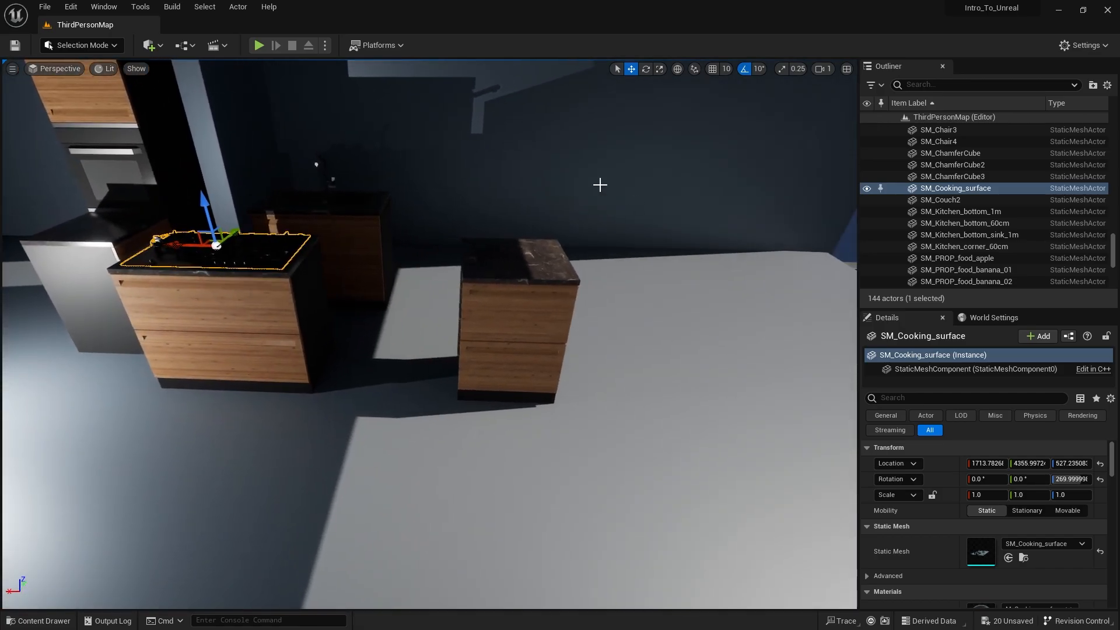
{"action": "left_click", "coordinate": [513, 282], "text": "ctrl"}
{"action": "left_click", "coordinate": [325, 282], "text": "ctrl"}
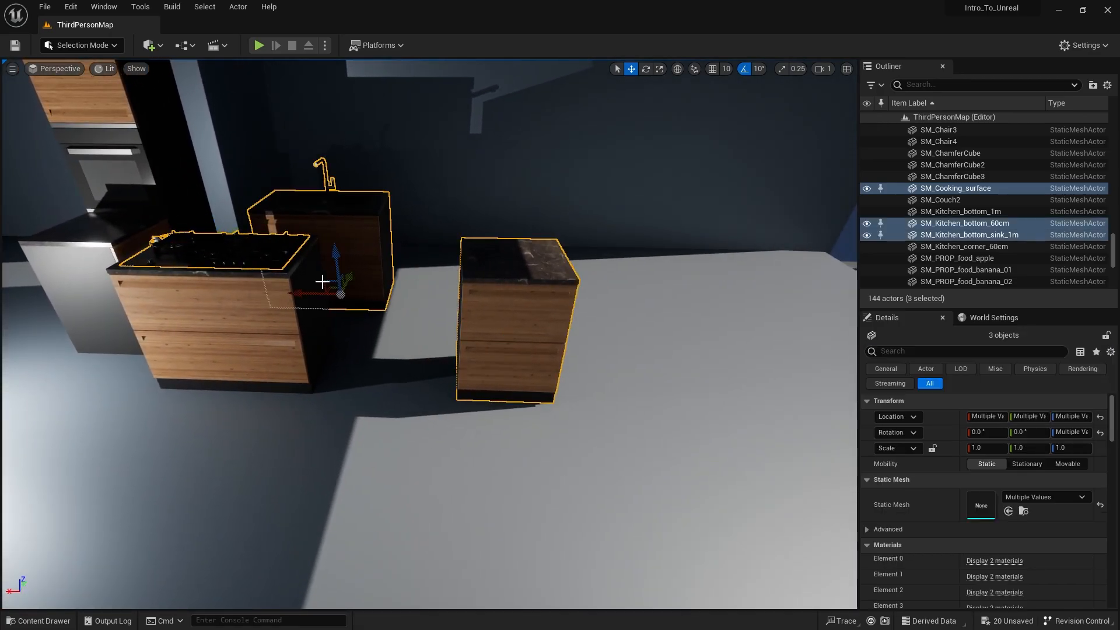
{"action": "left_click", "coordinate": [297, 341], "text": "ctrl"}
{"action": "left_click", "coordinate": [100, 260], "text": "ctrl"}
{"action": "right_click_drag", "start_coordinate": [100, 260], "coordinate": [99, 260]}
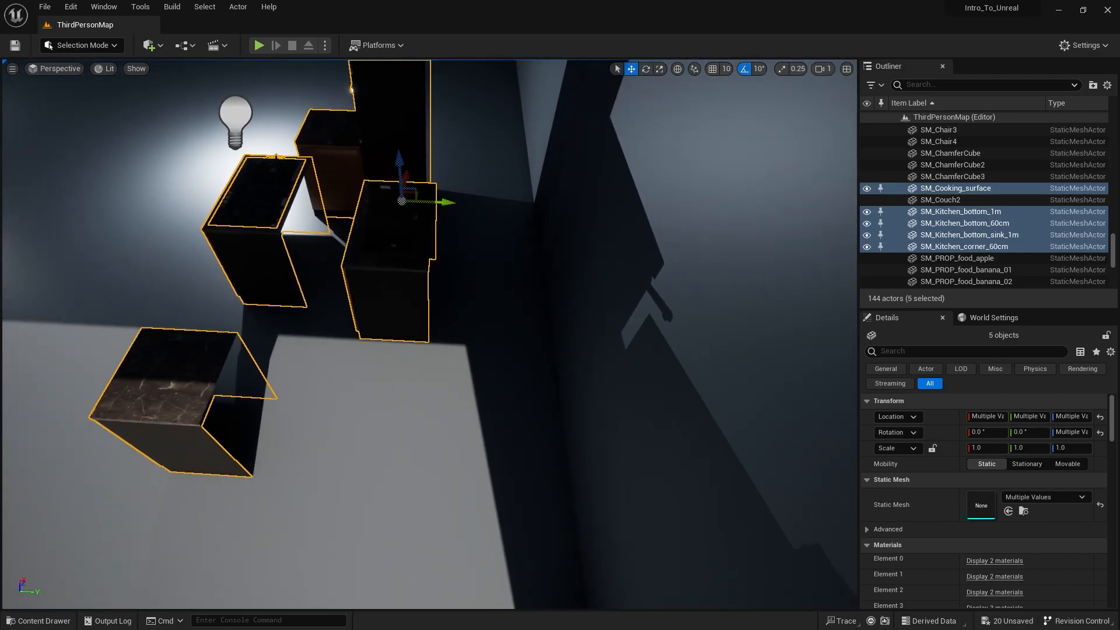
Step: Try moving the sink cabinet along Y, undo that move, and turn on grid snapping at 10 units
{"action": "left_click", "coordinate": [424, 213]}
{"action": "left_click_drag", "start_coordinate": [442, 302], "coordinate": [513, 305]}
{"action": "key", "text": "ctrl+z"}
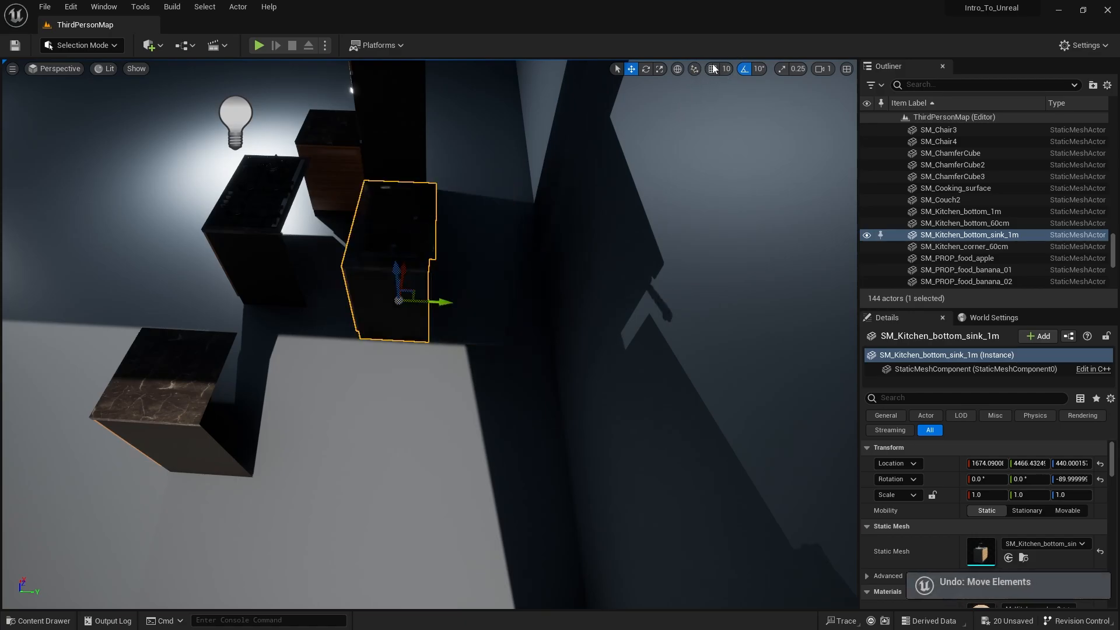
{"action": "left_click", "coordinate": [727, 69]}
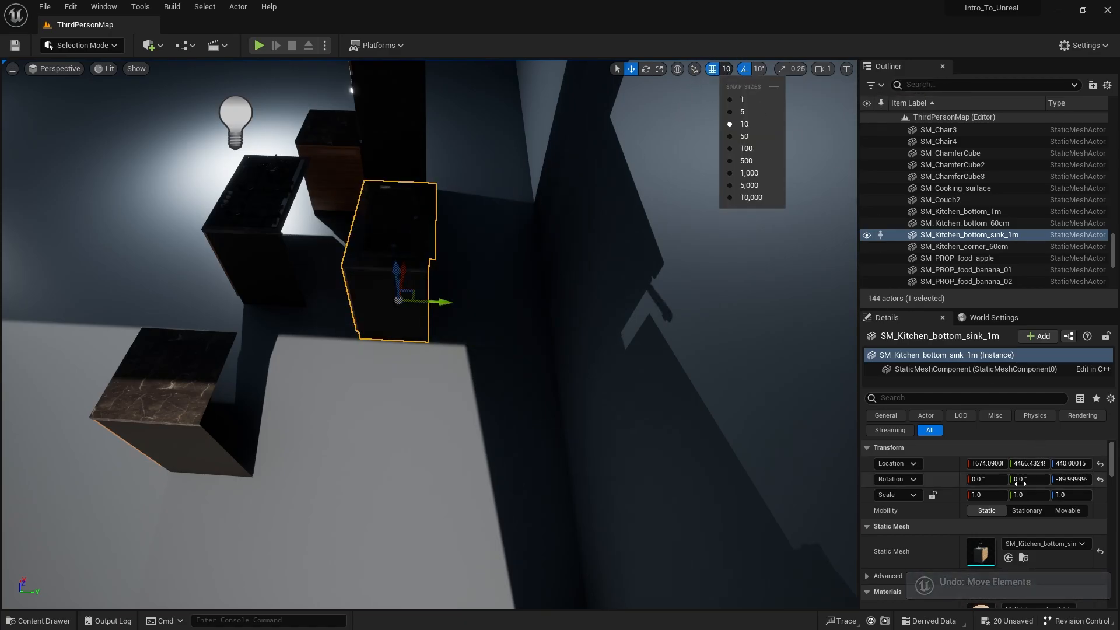
Step: Try setting the sink cabinet's Y location to 1450 and undo it
{"action": "left_click", "coordinate": [1044, 447]}
{"action": "left_click", "coordinate": [868, 447]}
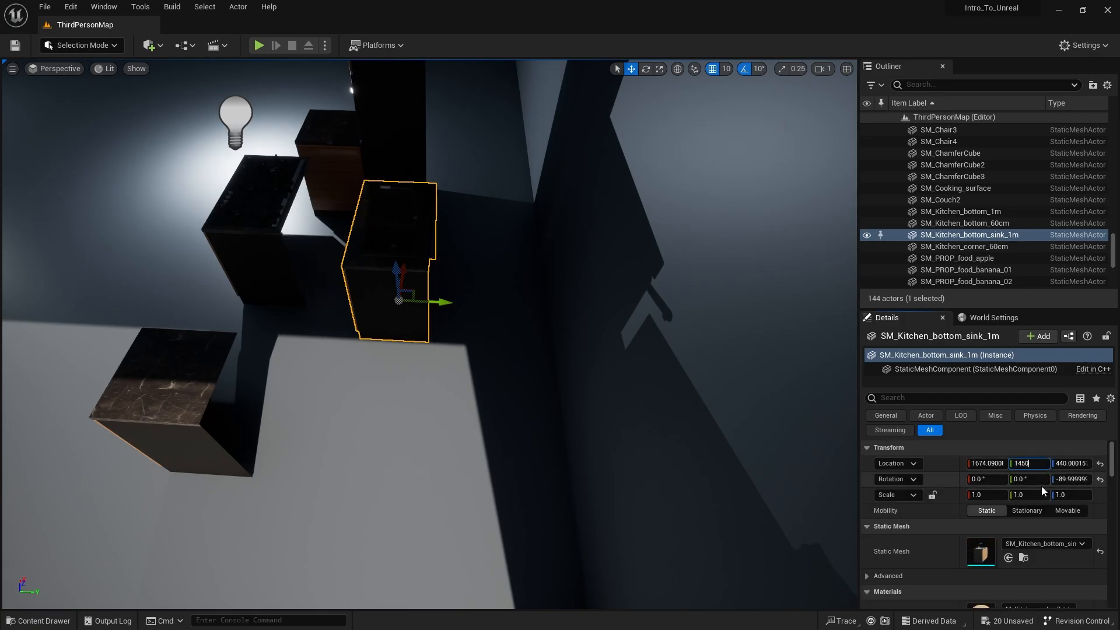
{"action": "key", "text": "Return"}
{"action": "key", "text": "ctrl+z"}
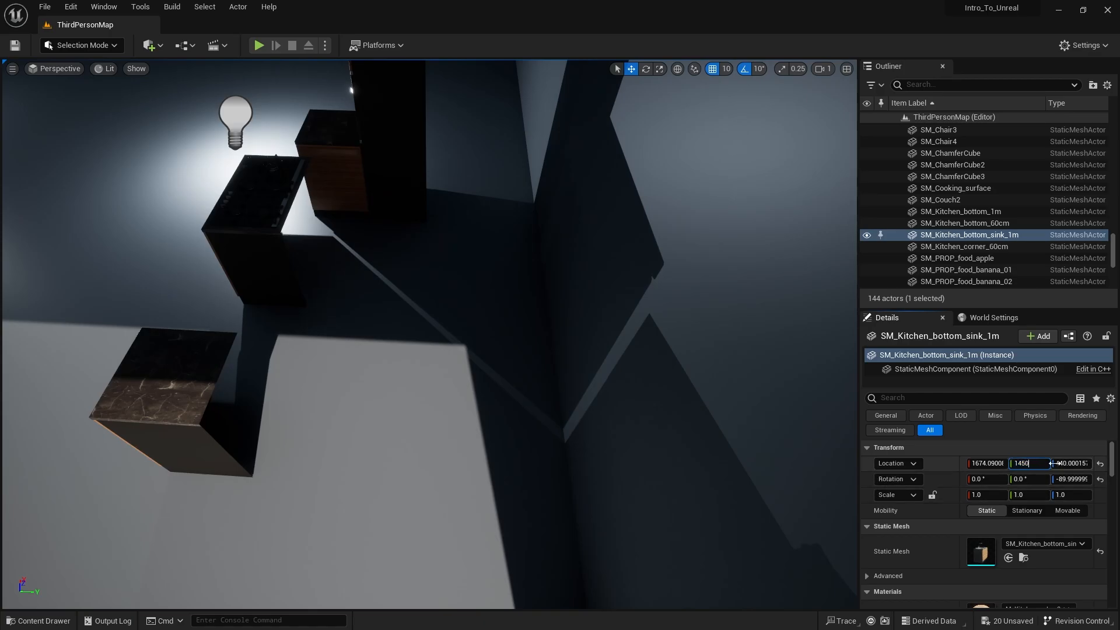
{"action": "right_click", "coordinate": [533, 339]}
{"action": "key", "text": "ctrl+z"}
{"action": "key", "text": "ctrl+z"}
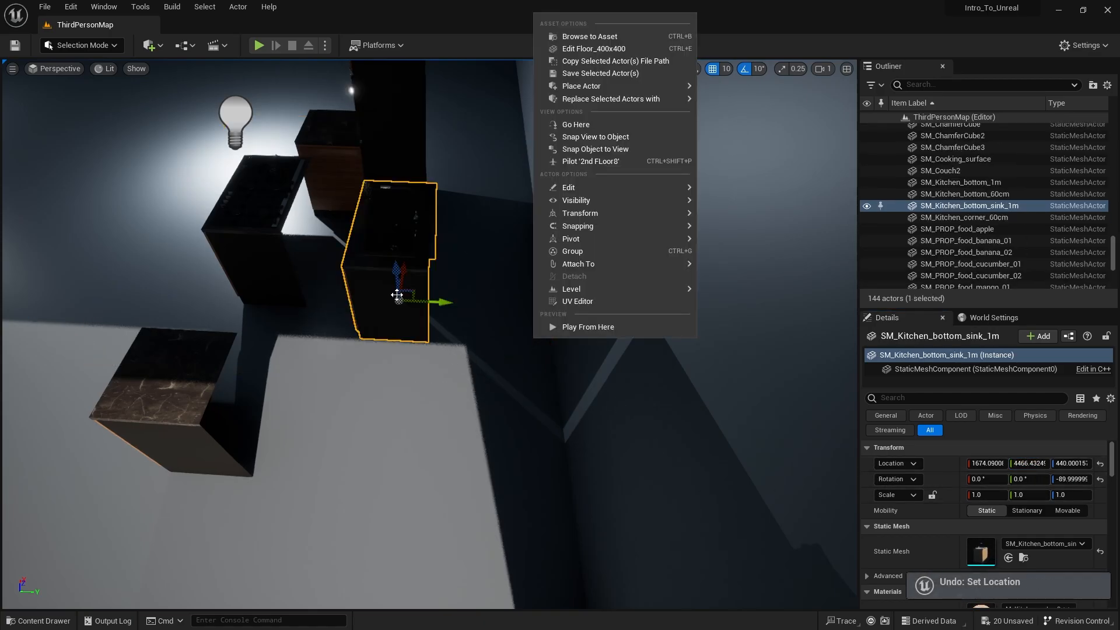
Step: Set the sink cabinet's location to X 1670 and Y 4460, resting on the floor
{"action": "left_click", "coordinate": [1031, 465]}
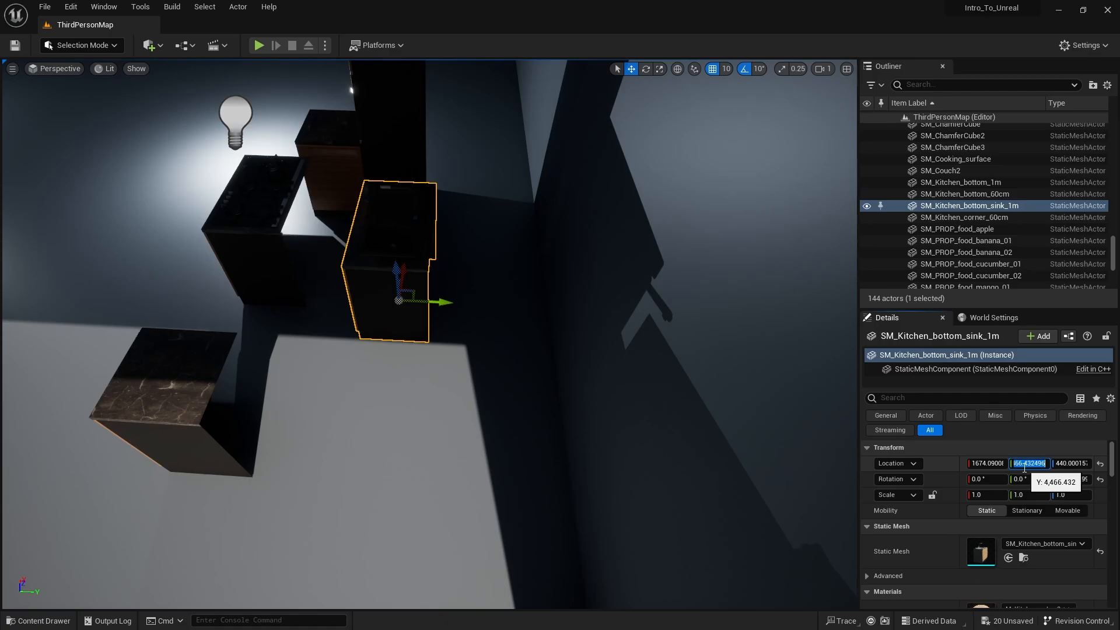
{"action": "key", "text": "Return"}
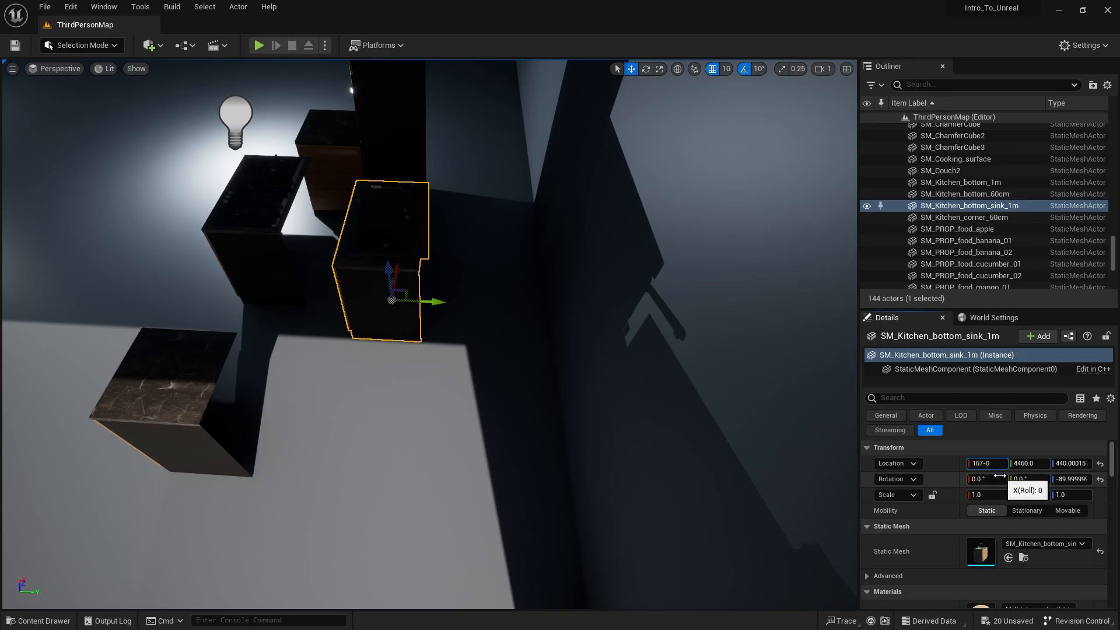
{"action": "key", "text": "Return"}
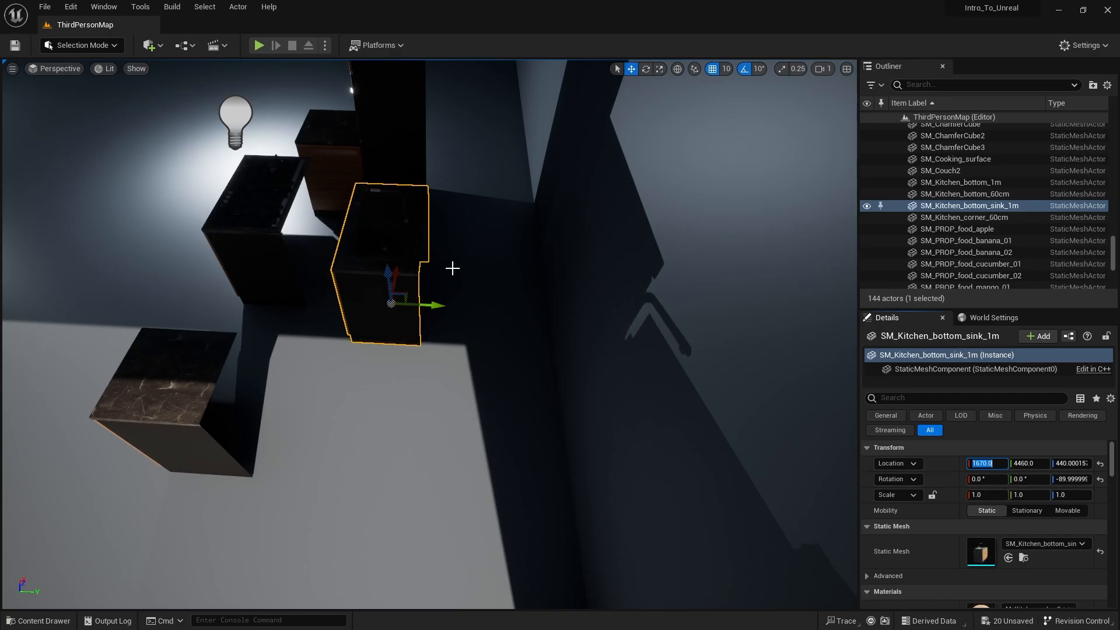
{"action": "mouse_move", "coordinate": [390, 276]}
{"action": "left_mouse_down"}
{"action": "mouse_move", "coordinate": [384, 242]}
{"action": "mouse_move", "coordinate": [385, 275]}
{"action": "left_mouse_up"}
Step: Lift the 60 cm and 1 m bottom cabinets in turn and set each back in place on the floor
{"action": "left_click", "coordinate": [166, 383]}
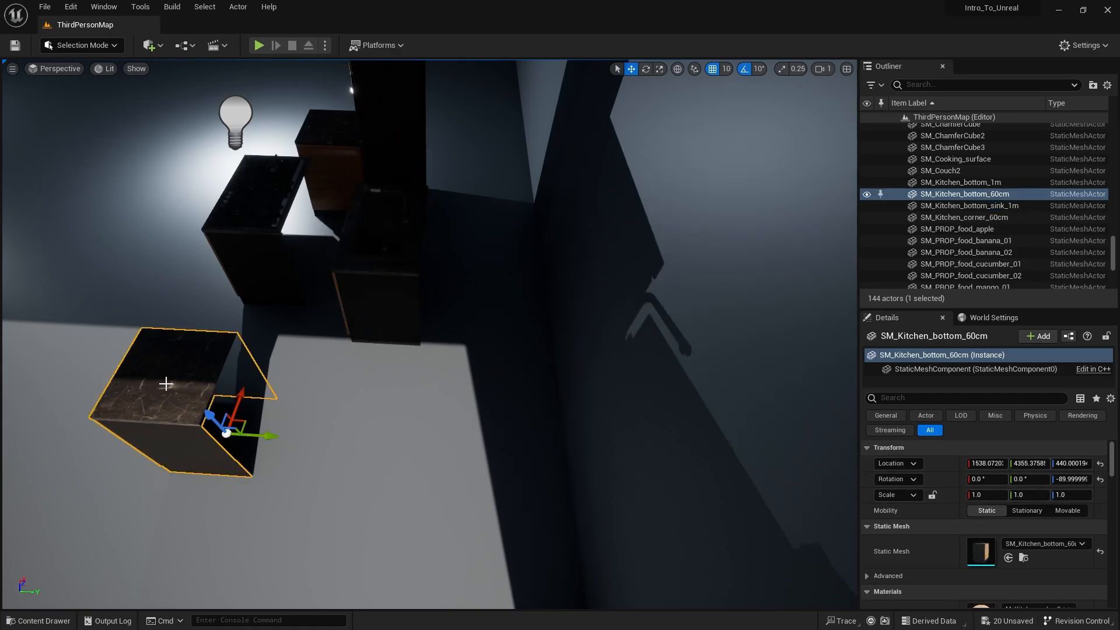
{"action": "left_click_drag", "start_coordinate": [209, 416], "coordinate": [200, 355]}
{"action": "key", "text": "ctrl+z"}
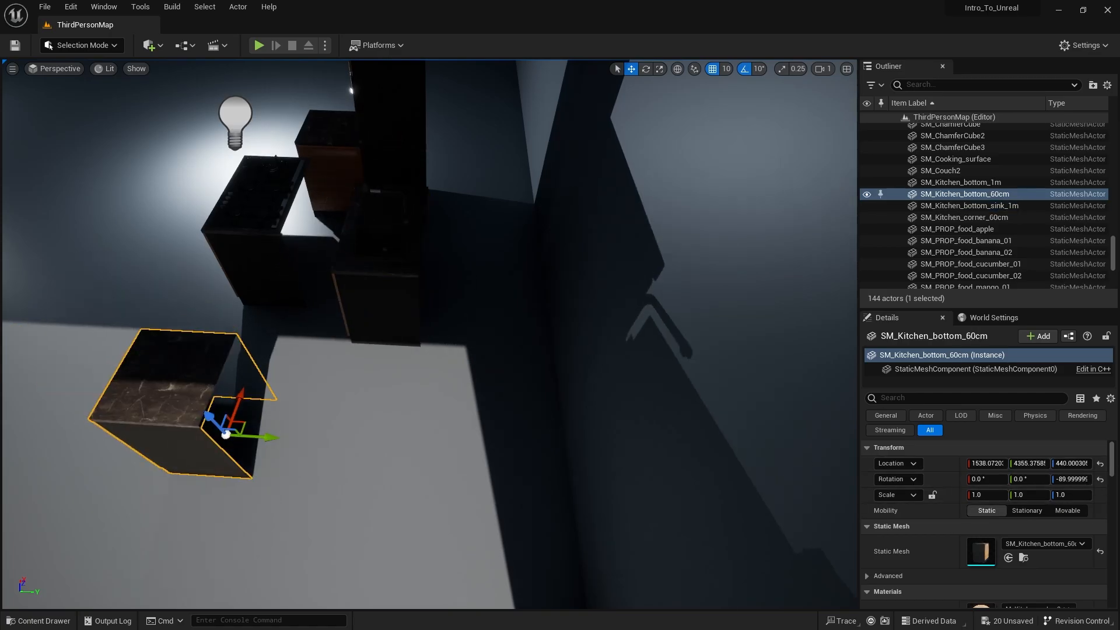
{"action": "left_click", "coordinate": [267, 249]}
{"action": "left_click_drag", "start_coordinate": [272, 233], "coordinate": [253, 203]}
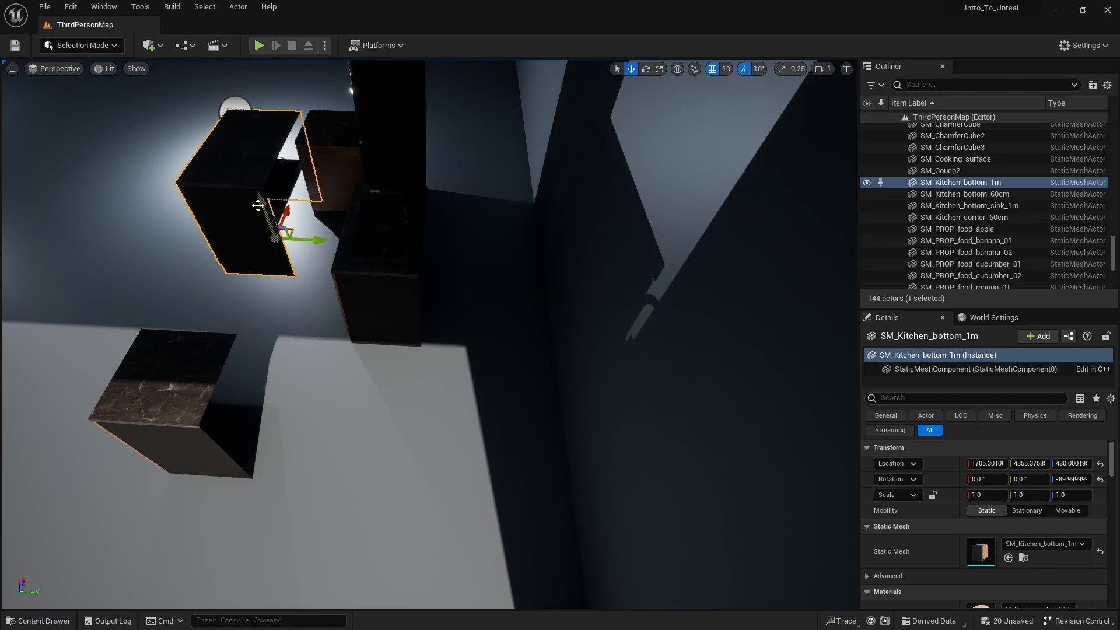
{"action": "left_click_drag", "start_coordinate": [313, 239], "coordinate": [177, 220]}
{"action": "left_click_drag", "start_coordinate": [198, 261], "coordinate": [336, 271]}
Step: Raise the tall corner cabinet to Z about 470 and snap it down onto the floor
{"action": "left_click", "coordinate": [377, 161]}
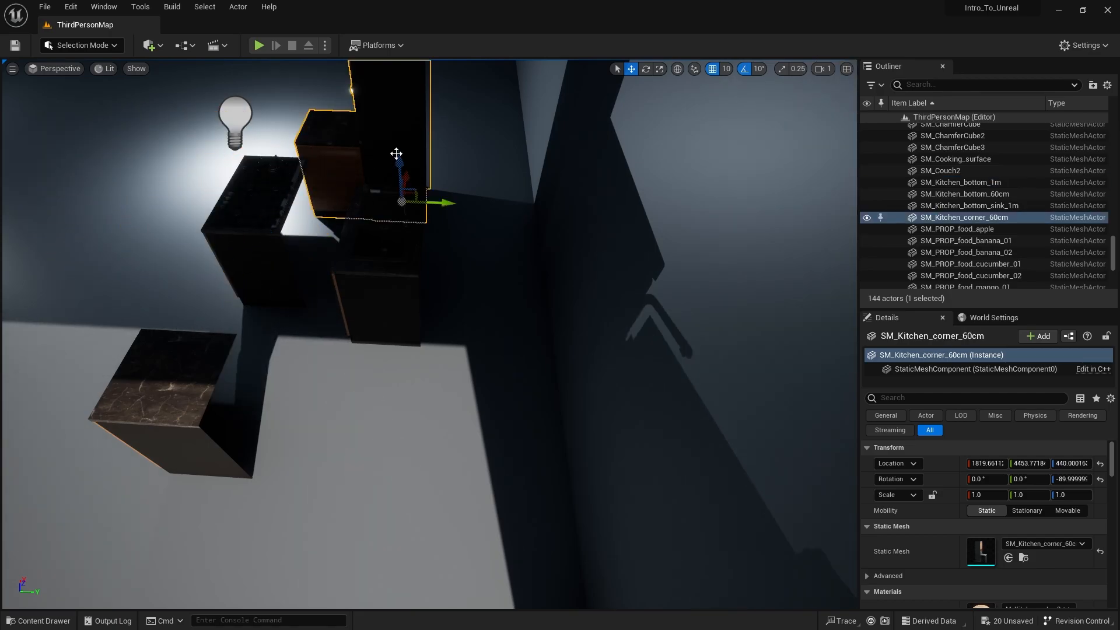
{"action": "right_click_drag", "start_coordinate": [396, 155], "coordinate": [540, 306]}
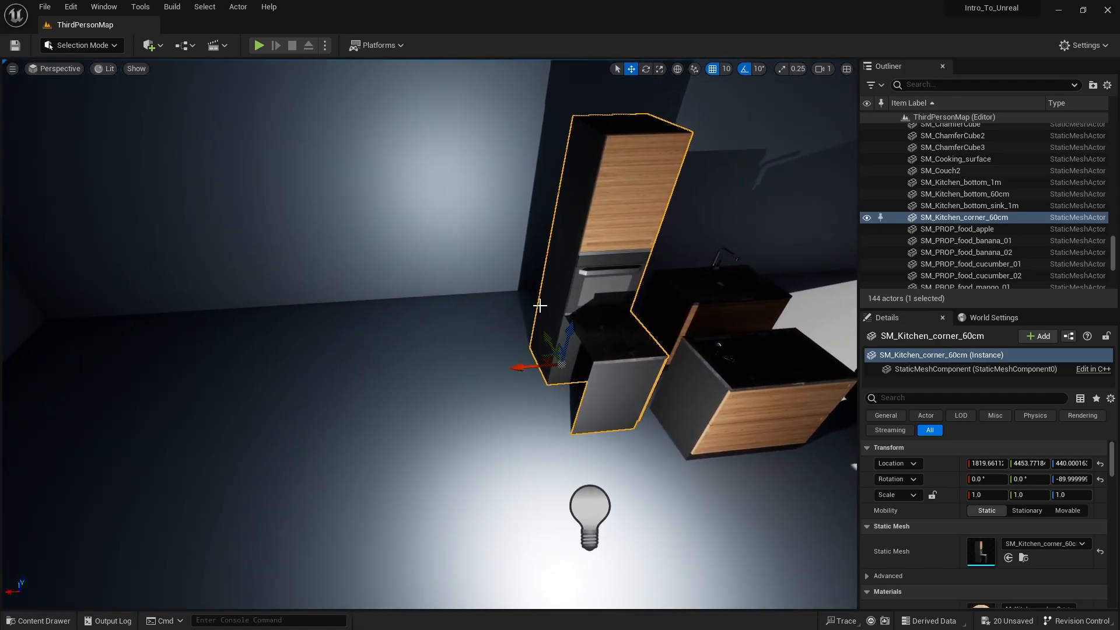
{"action": "left_click_drag", "start_coordinate": [573, 326], "coordinate": [592, 302]}
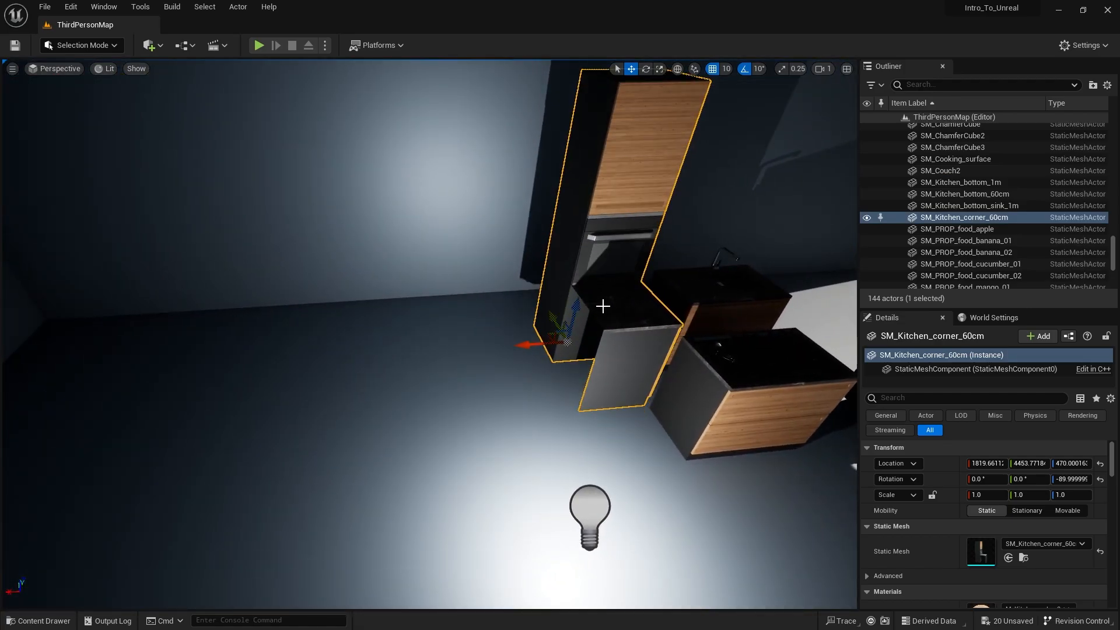
{"action": "key", "text": "End"}
{"action": "right_click_drag", "start_coordinate": [560, 401], "coordinate": [539, 373]}
Step: Move the sink cabinet toward the wall to Y 4570 and set the 60 cm cabinet's Y location to 4570
{"action": "left_click", "coordinate": [457, 414]}
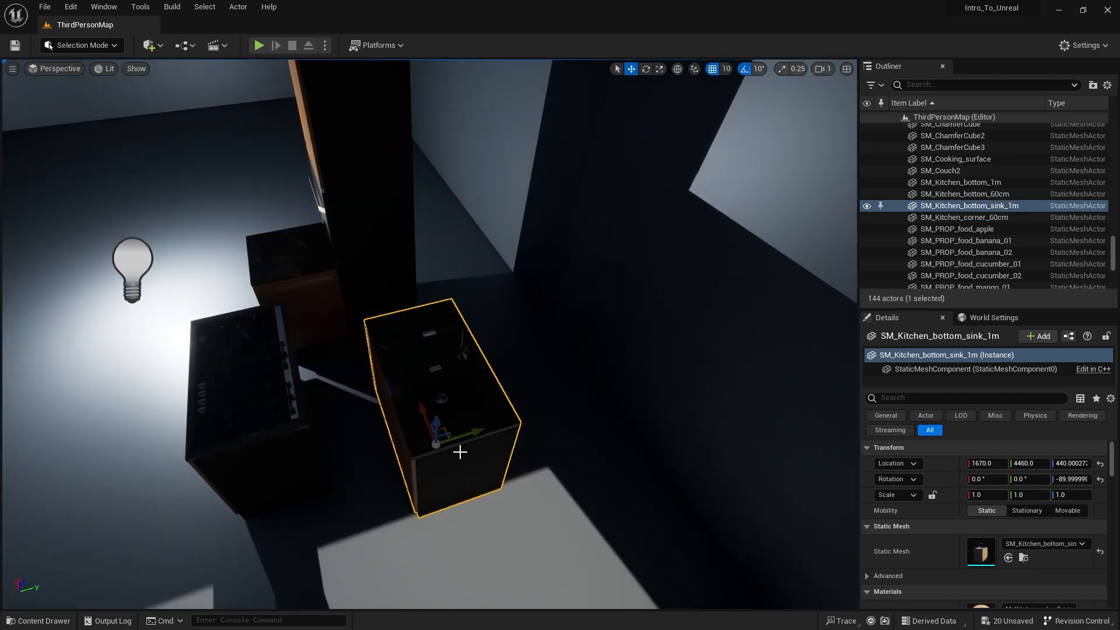
{"action": "left_click_drag", "start_coordinate": [476, 427], "coordinate": [620, 414]}
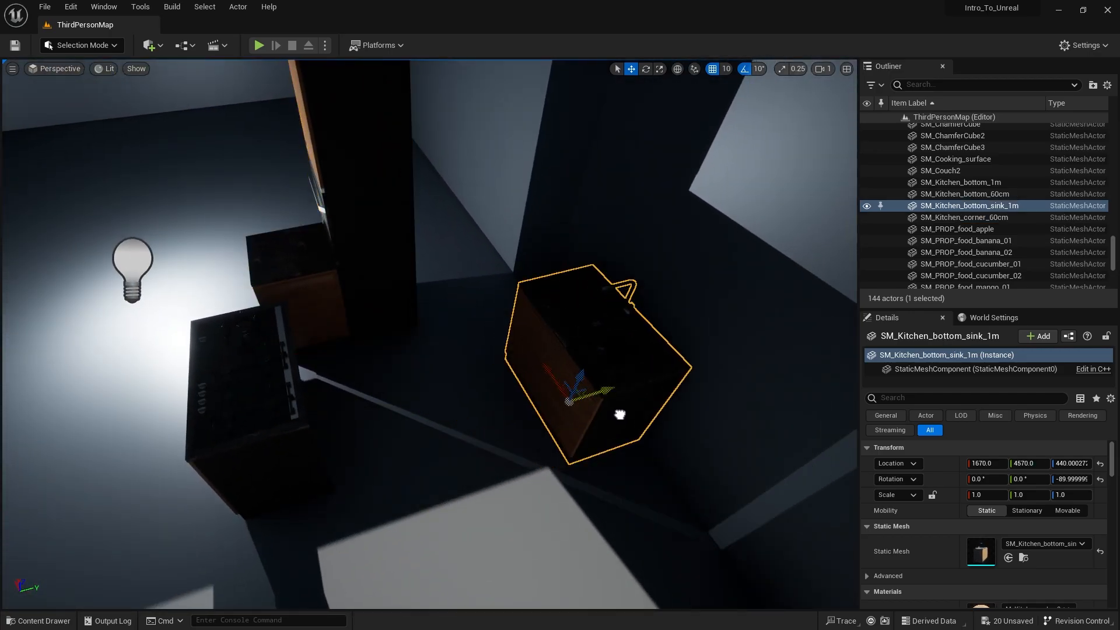
{"action": "right_click_drag", "start_coordinate": [628, 413], "coordinate": [569, 461]}
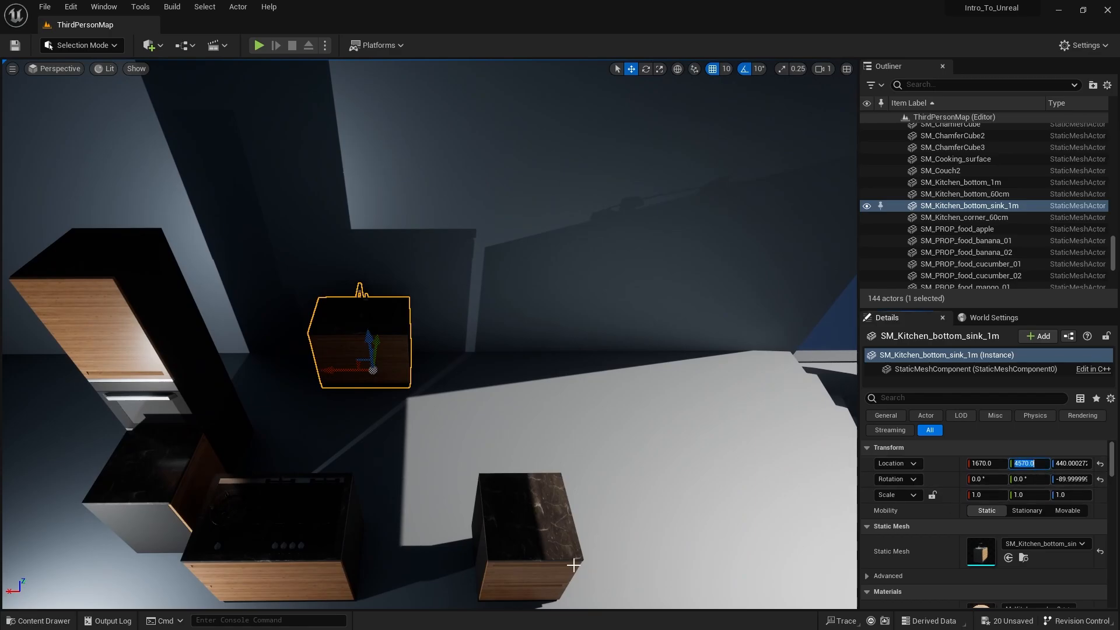
{"action": "left_click", "coordinate": [505, 516]}
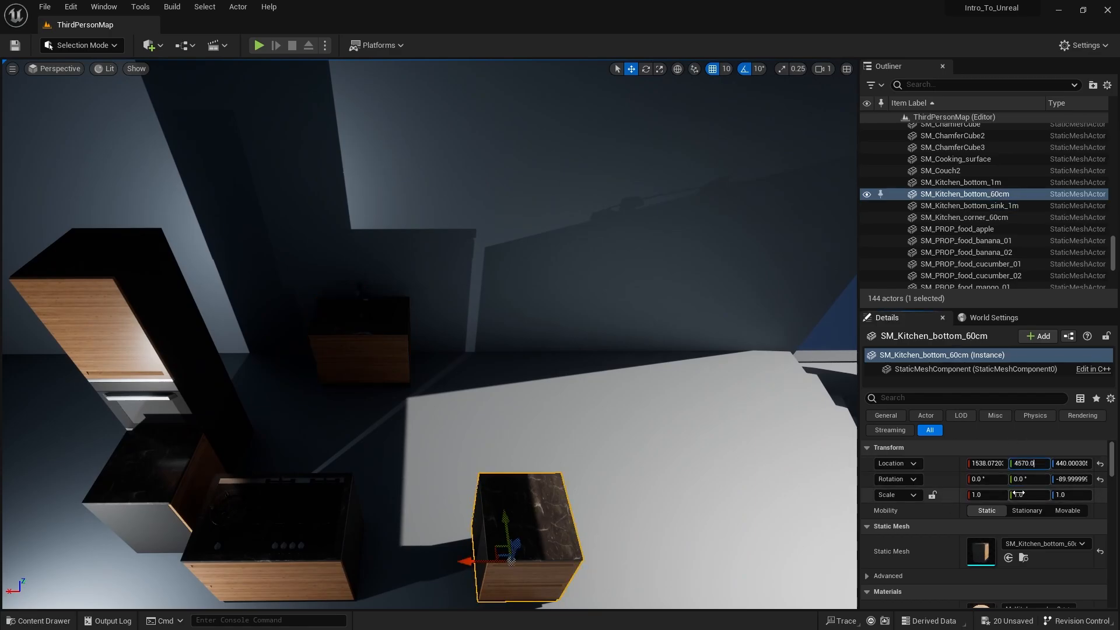
{"action": "key", "text": "Return"}
Step: Group the cooking surface with the 1 m bottom cabinet beneath it
{"action": "left_click", "coordinate": [215, 492]}
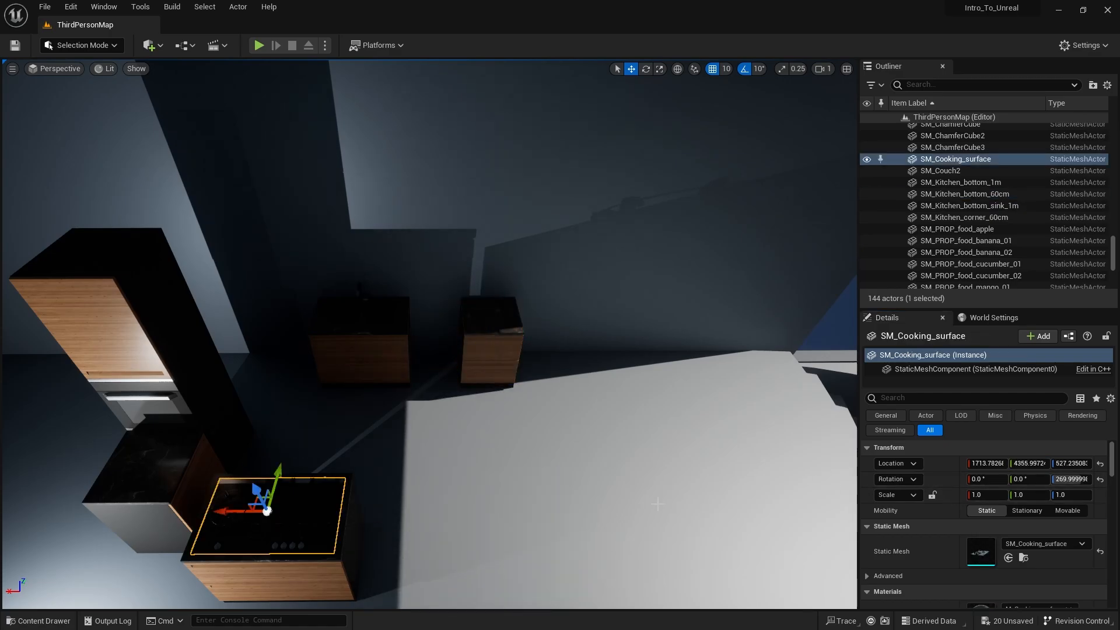
{"action": "right_click_drag", "start_coordinate": [427, 526], "coordinate": [338, 479]}
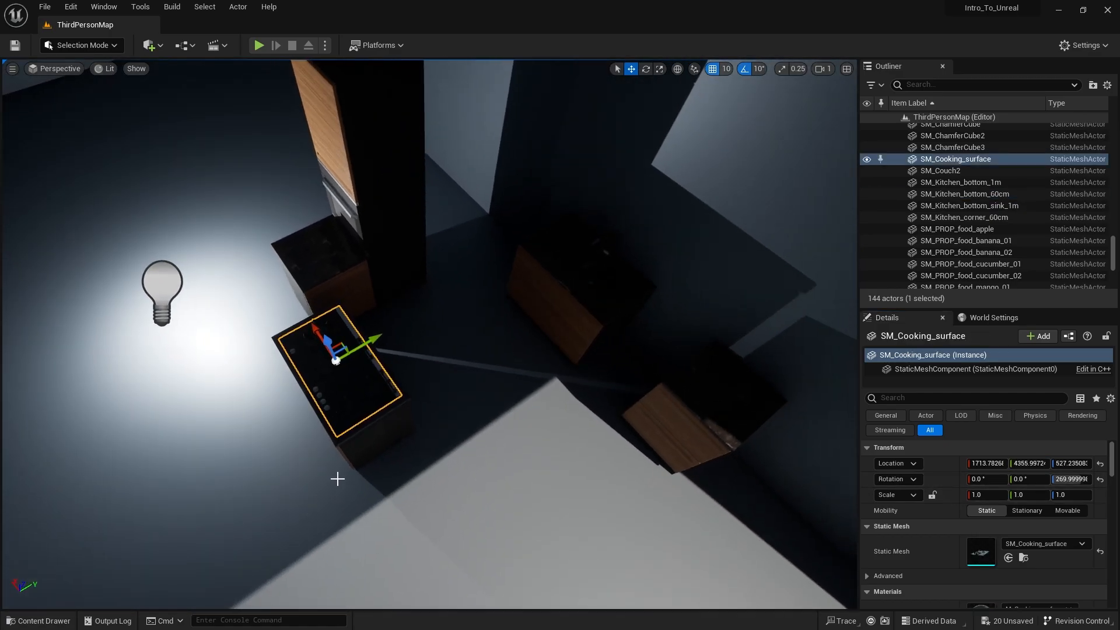
{"action": "left_click", "coordinate": [337, 479], "text": "ctrl"}
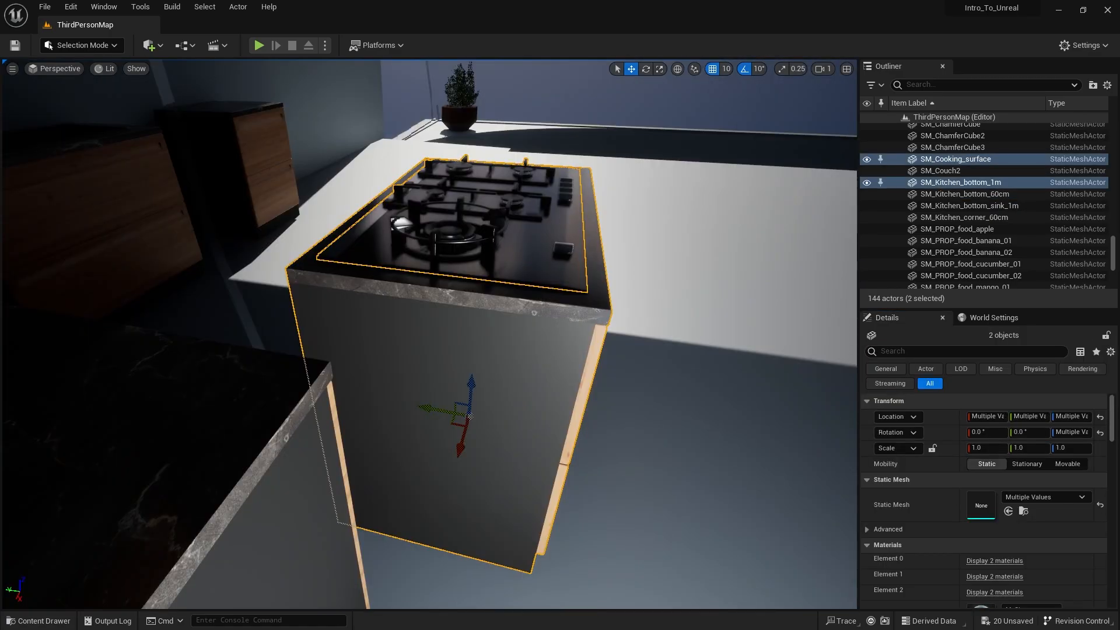
{"action": "right_click_drag", "start_coordinate": [723, 172], "coordinate": [590, 157]}
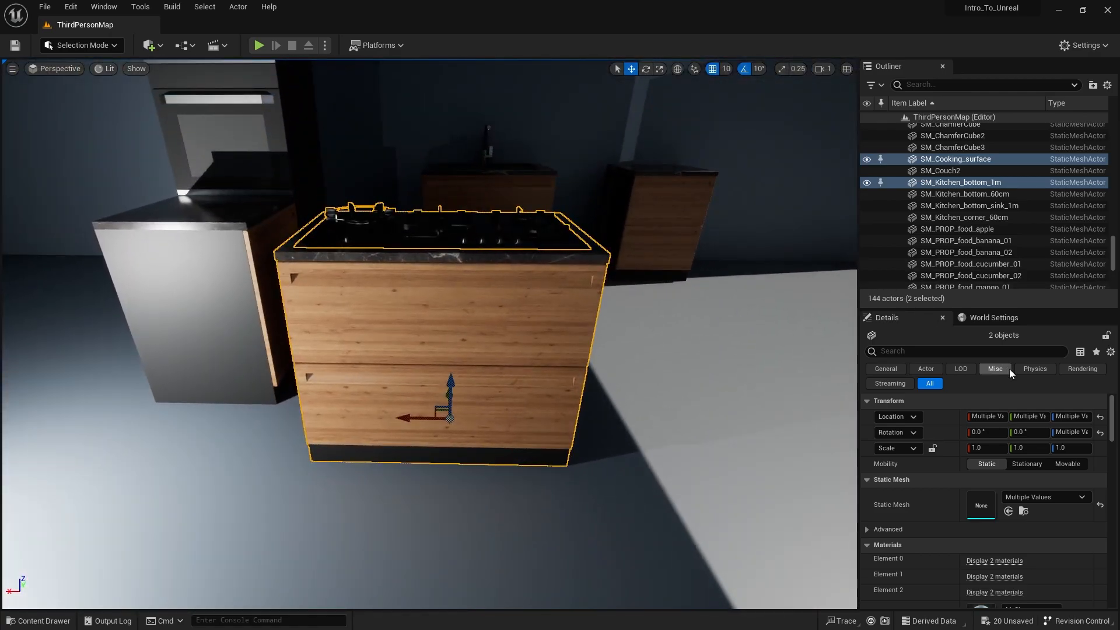
{"action": "key", "text": "ctrl+g"}
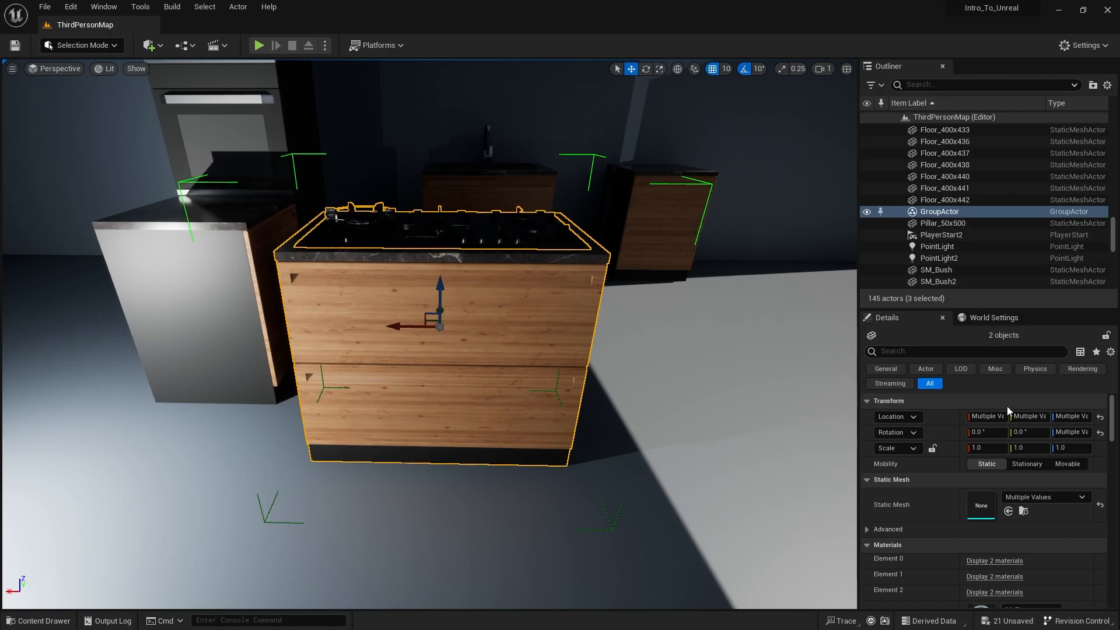
Step: Set the Y location of the grouped cooking surface and 1 m cabinet to 4570
{"action": "left_click", "coordinate": [1027, 416]}
{"action": "left_click", "coordinate": [707, 260]}
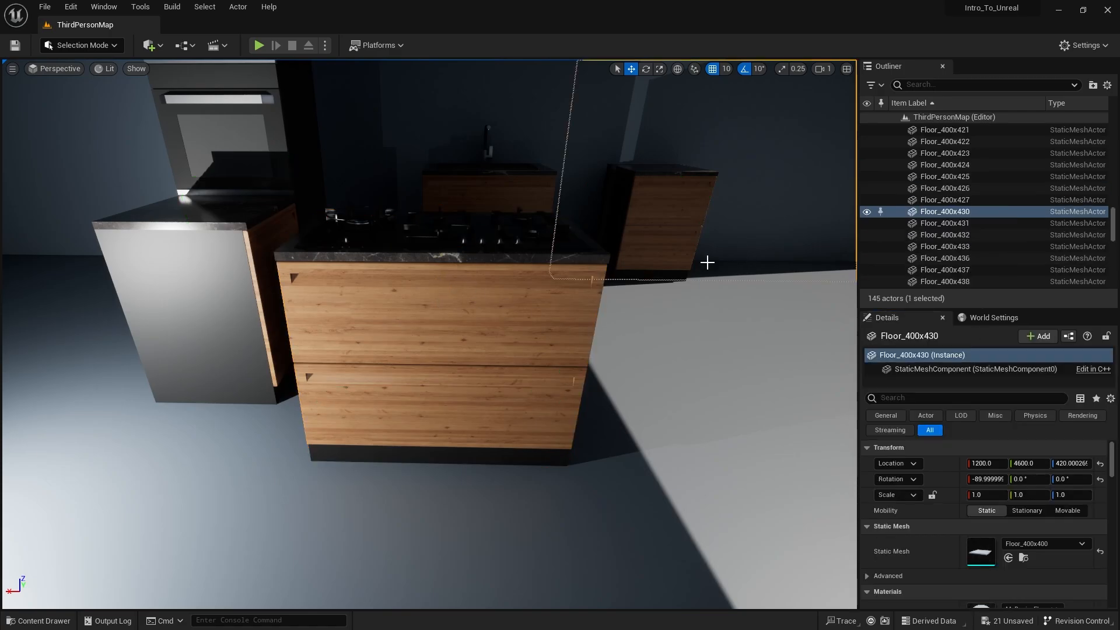
{"action": "left_click", "coordinate": [480, 286]}
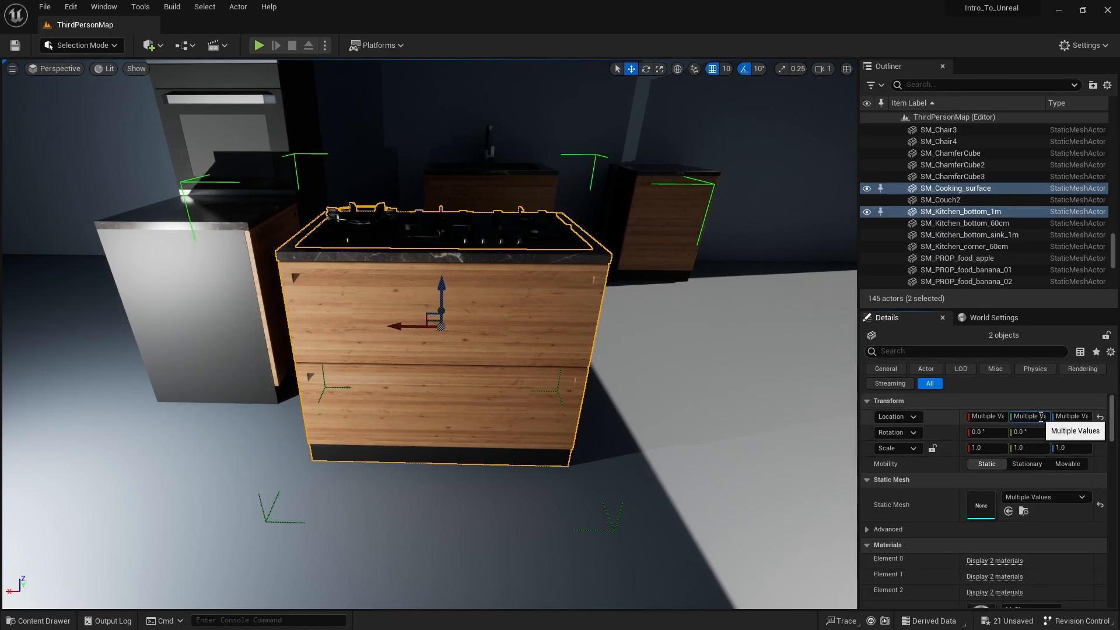
{"action": "type", "text": "4570.0"}
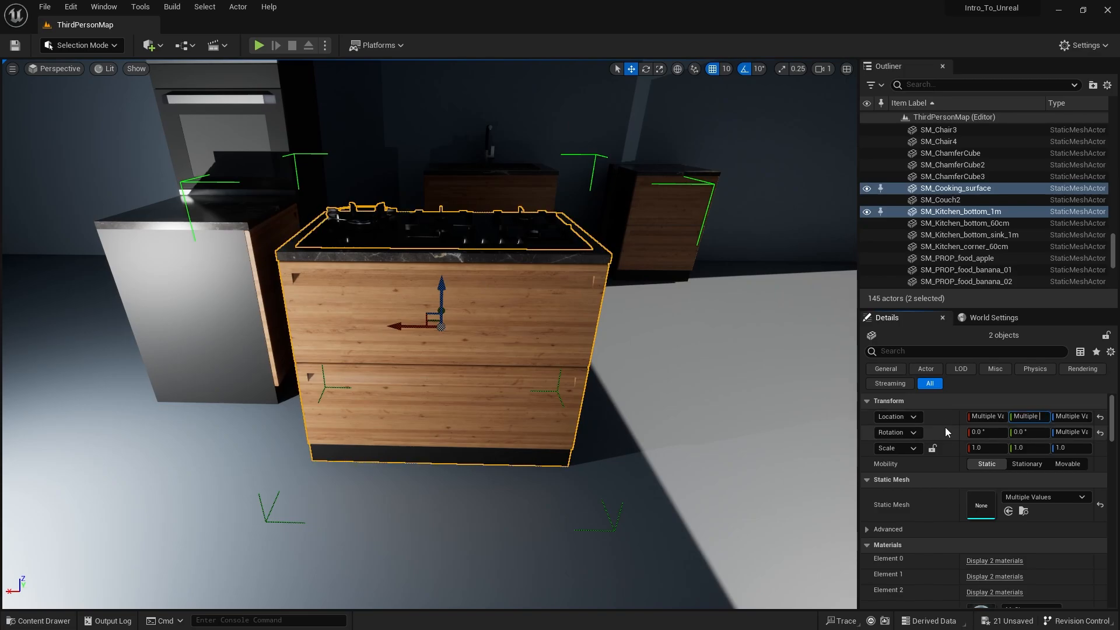
{"action": "key", "text": "Return"}
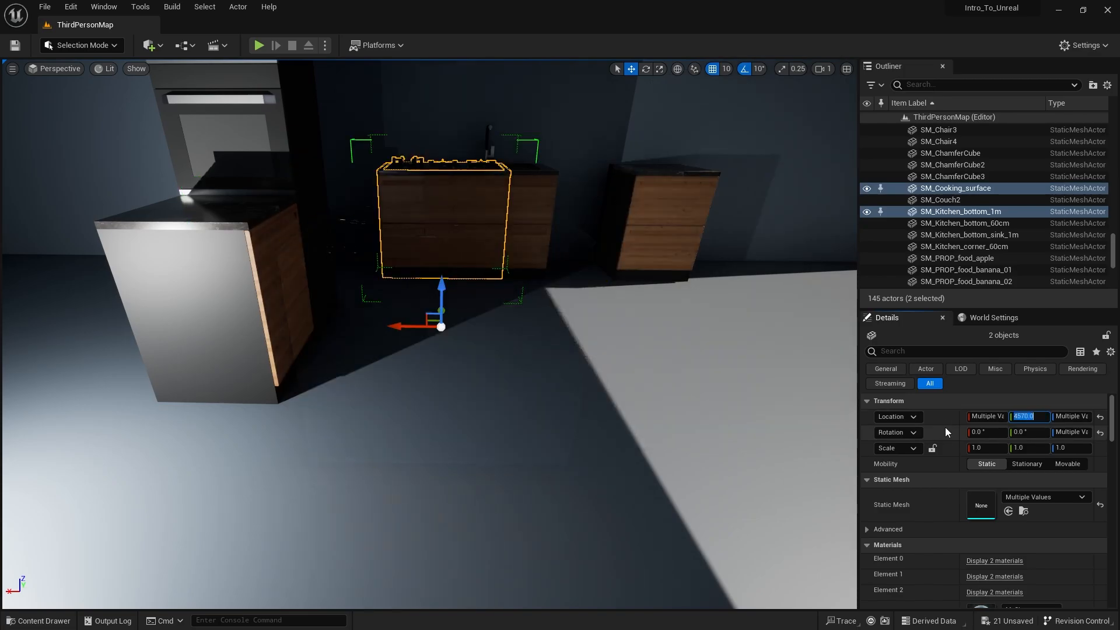
Step: Set the tall corner cabinet's Y location to 4570 and shift it along X to about 1890
{"action": "right_click_drag", "start_coordinate": [700, 326], "coordinate": [639, 332]}
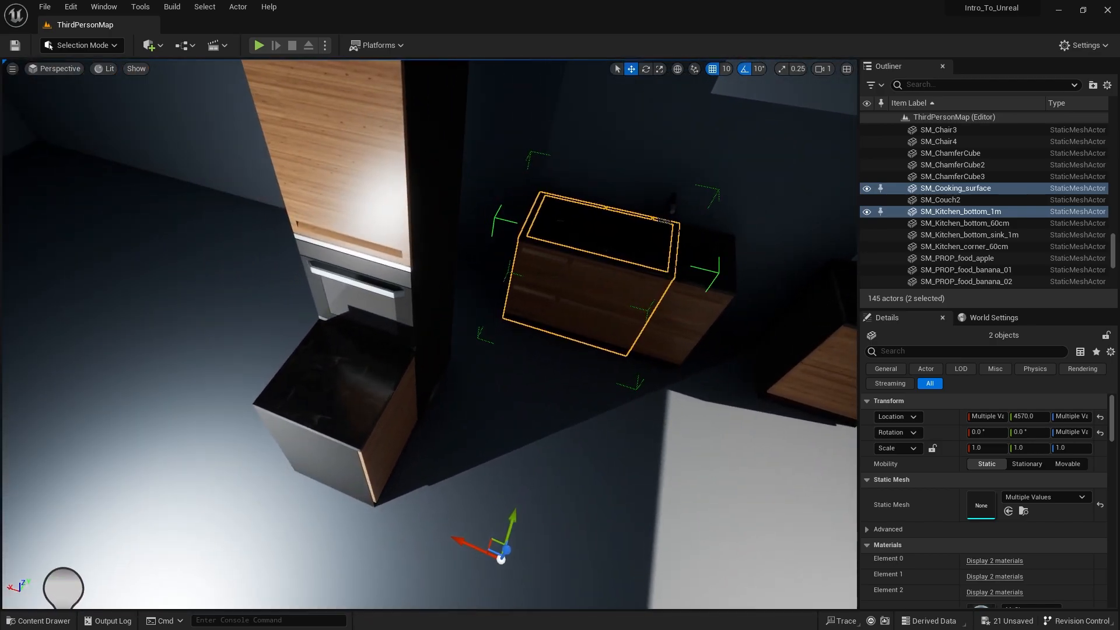
{"action": "left_click", "coordinate": [350, 373]}
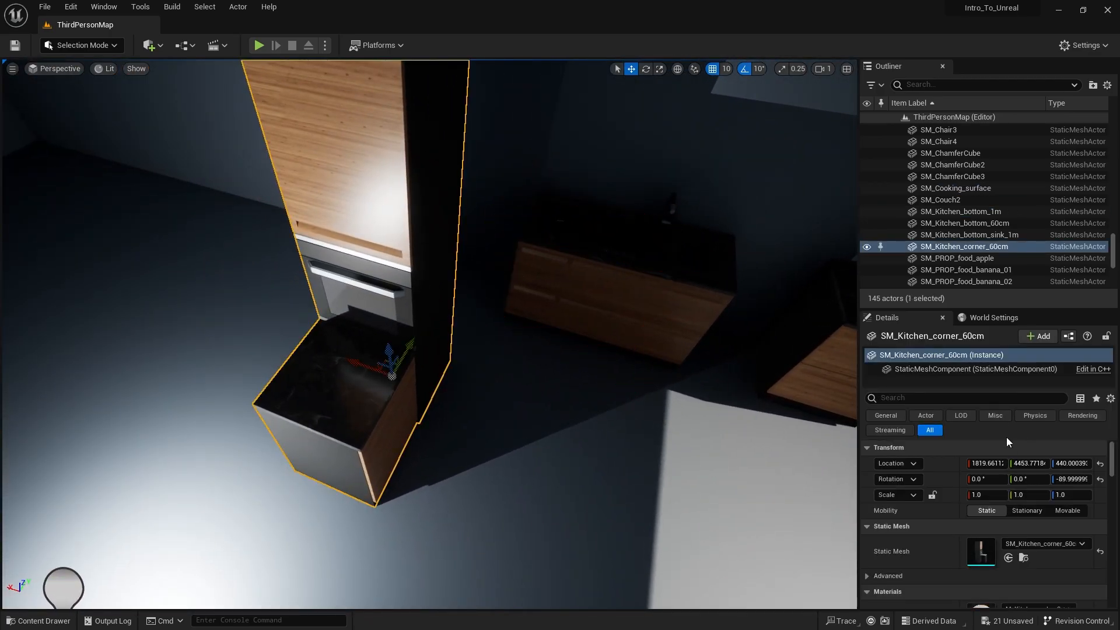
{"action": "left_click", "coordinate": [1032, 463]}
{"action": "type", "text": "4570.0"}
{"action": "key", "text": "Return"}
{"action": "right_click_drag", "start_coordinate": [659, 333], "coordinate": [325, 342]}
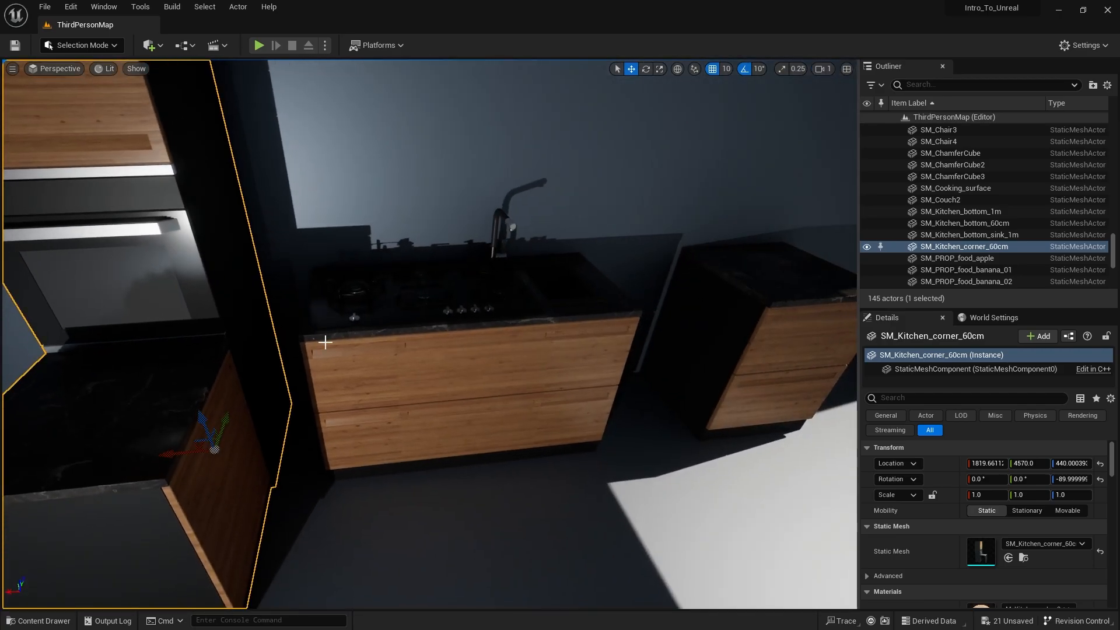
{"action": "left_click_drag", "start_coordinate": [164, 460], "coordinate": [17, 475]}
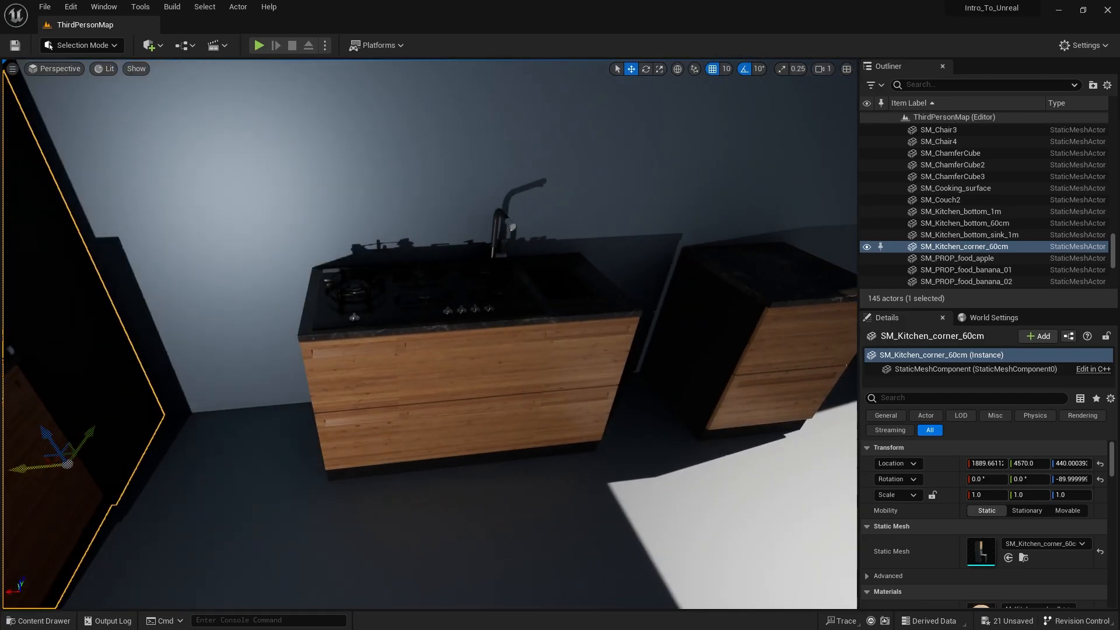
Step: Move the grouped cooking surface and 1 m cabinet along X into the space between the tall corner cabinet and the sink cabinet
{"action": "left_click", "coordinate": [328, 344]}
{"action": "mouse_move", "coordinate": [499, 414]}
{"action": "left_mouse_down", "text": "alt"}
{"action": "mouse_move", "coordinate": [327, 373]}
{"action": "mouse_move", "coordinate": [496, 345]}
{"action": "mouse_move", "coordinate": [500, 414]}
{"action": "left_mouse_up", "text": "alt"}
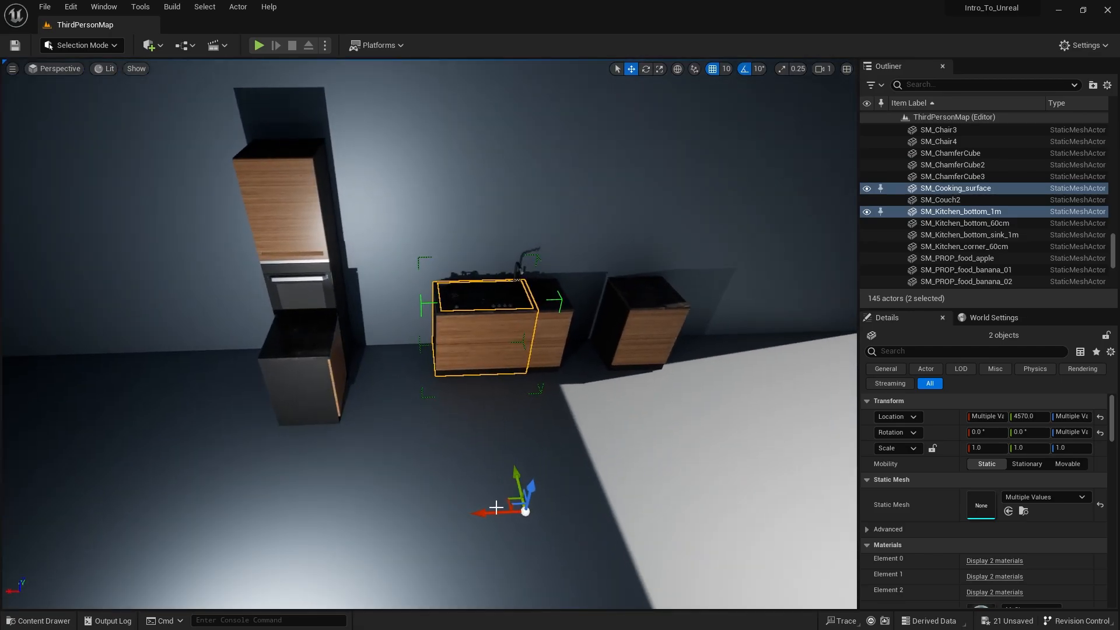
{"action": "left_click_drag", "start_coordinate": [490, 512], "coordinate": [369, 508]}
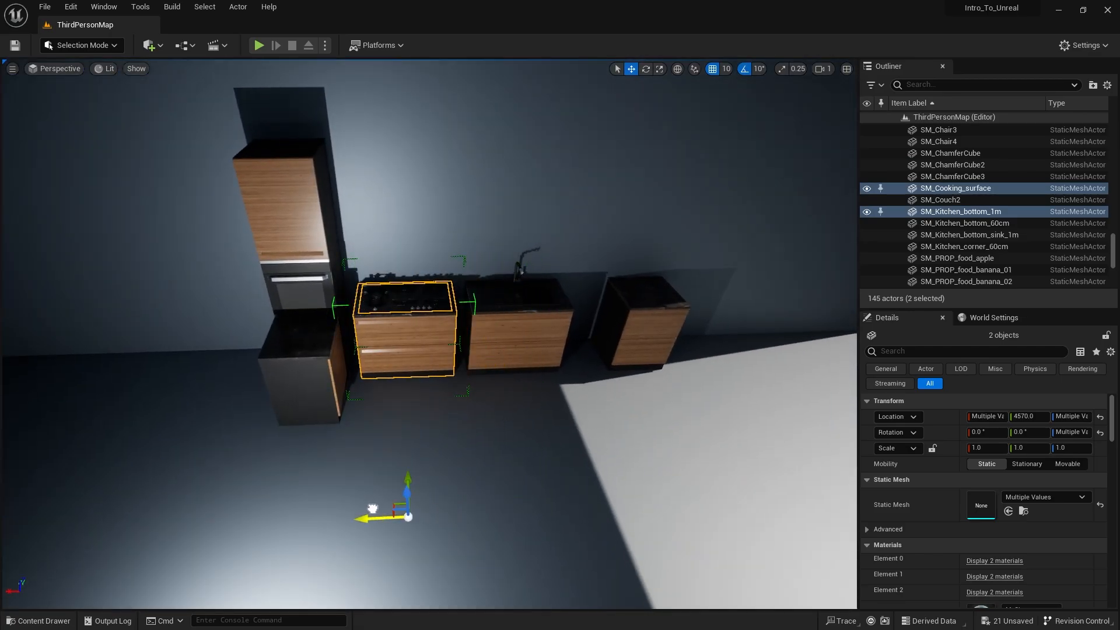
Step: Shift the tall corner cabinet along X toward the cooktop cabinet, to about X 1880
{"action": "right_click_drag", "start_coordinate": [429, 334], "coordinate": [327, 343]}
{"action": "left_click", "coordinate": [447, 324]}
{"action": "left_click_drag", "start_coordinate": [303, 337], "coordinate": [321, 335]}
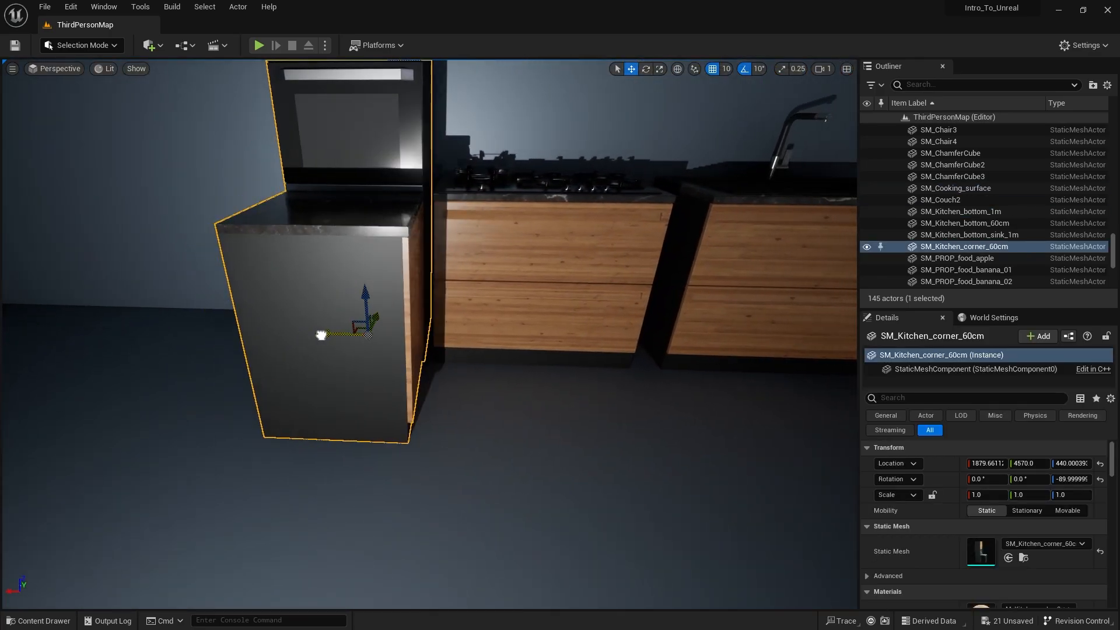
Step: Move the existing point light to just above the cooktop, at about X 1831, Y 4560, Z 560
{"action": "right_click_drag", "start_coordinate": [330, 335], "coordinate": [262, 348]}
{"action": "left_click", "coordinate": [317, 326]}
{"action": "left_click_drag", "start_coordinate": [353, 339], "coordinate": [783, 445]}
{"action": "key", "text": "f"}
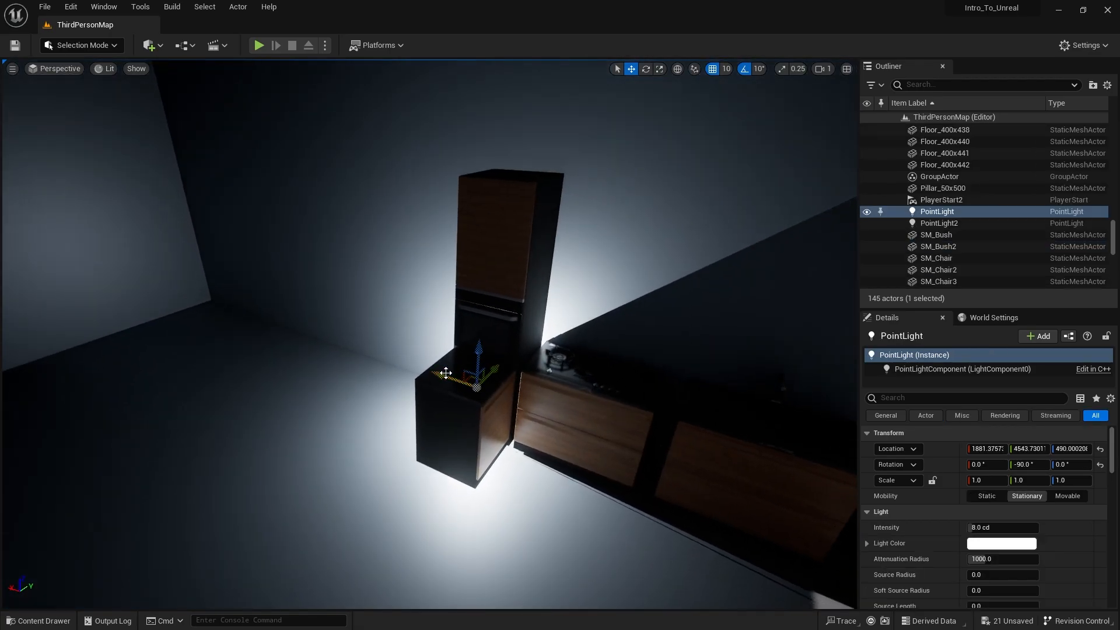
{"action": "left_click_drag", "start_coordinate": [463, 374], "coordinate": [547, 350]}
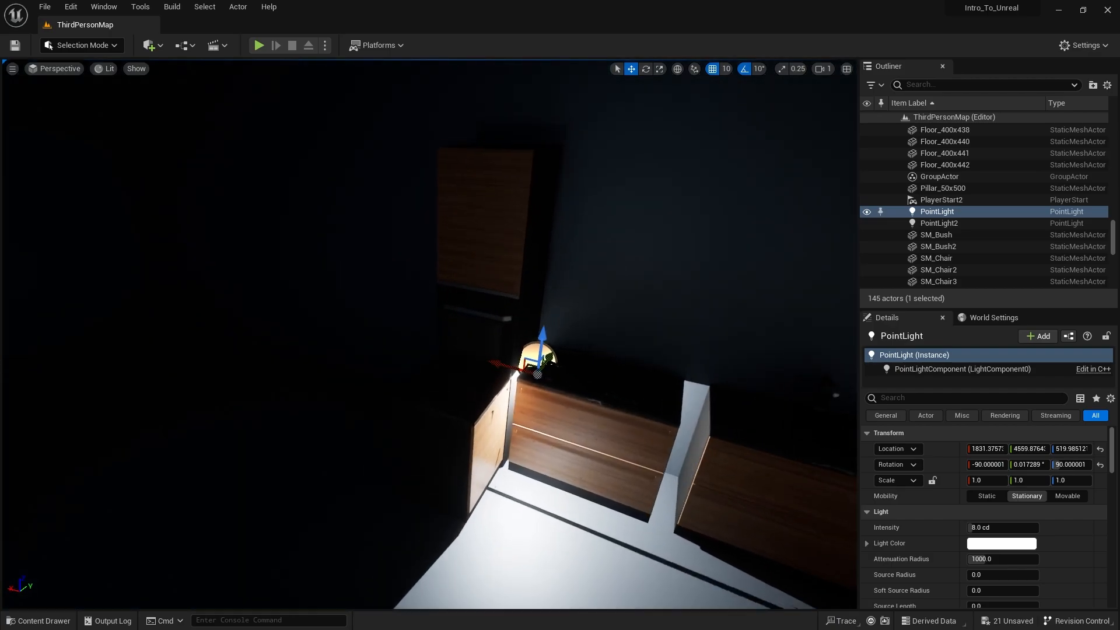
{"action": "right_click_drag", "start_coordinate": [547, 350], "coordinate": [589, 360]}
{"action": "key", "text": "w"}
{"action": "left_click_drag", "start_coordinate": [591, 359], "coordinate": [612, 273]}
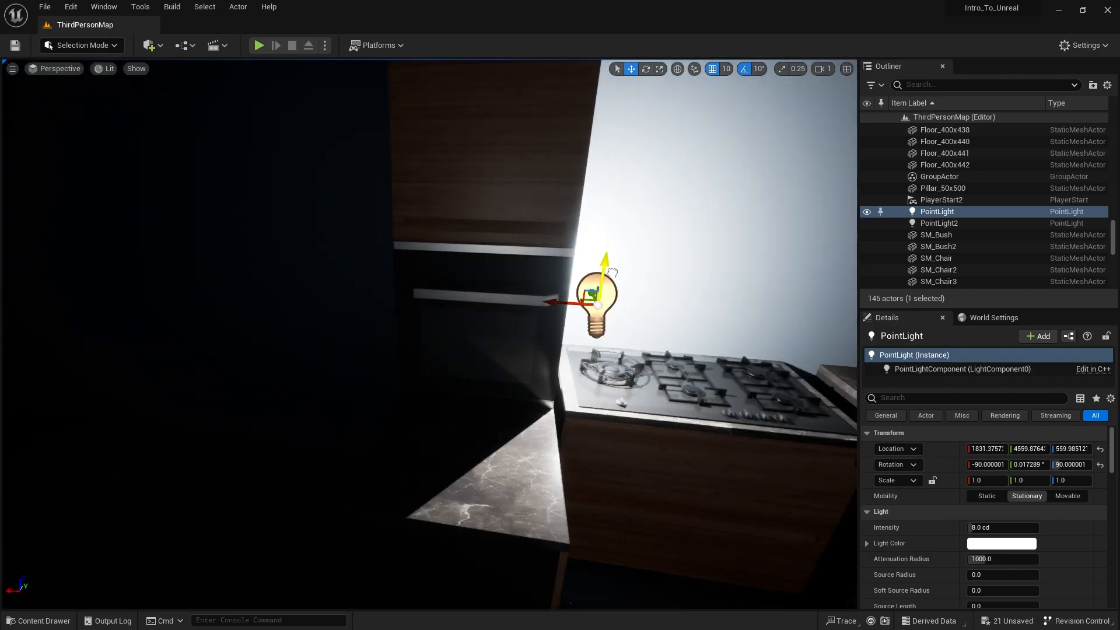
Step: Turn off grid snapping and nudge the tall corner cabinet flush against the cooktop cabinet, to about X 1876
{"action": "left_click", "coordinate": [480, 461]}
{"action": "right_click", "coordinate": [608, 462]}
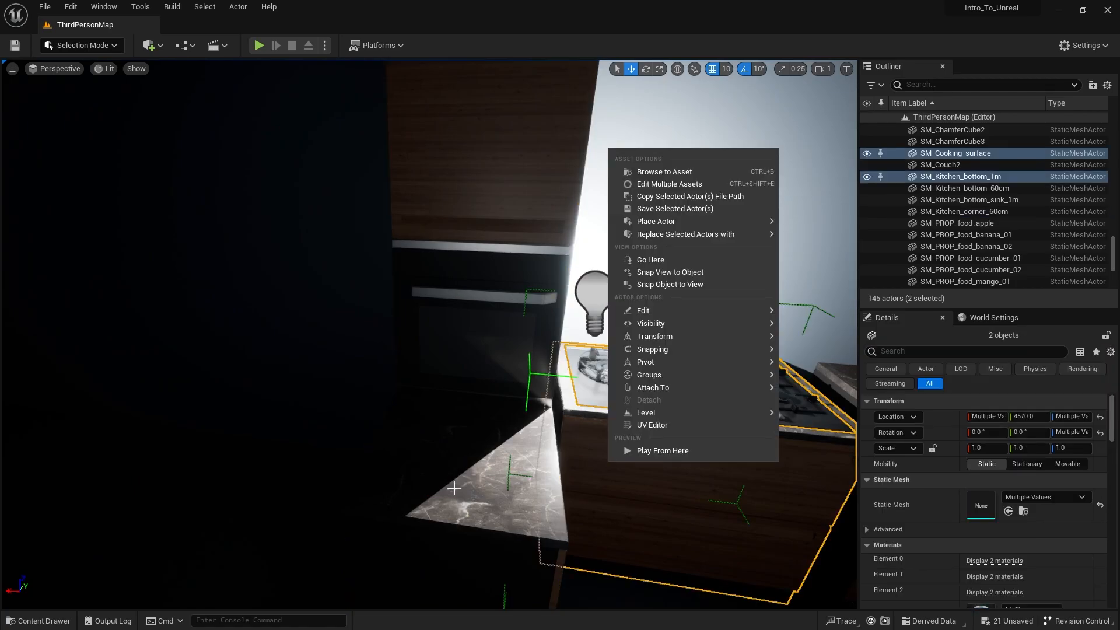
{"action": "right_click", "coordinate": [457, 461]}
{"action": "left_click", "coordinate": [413, 467]}
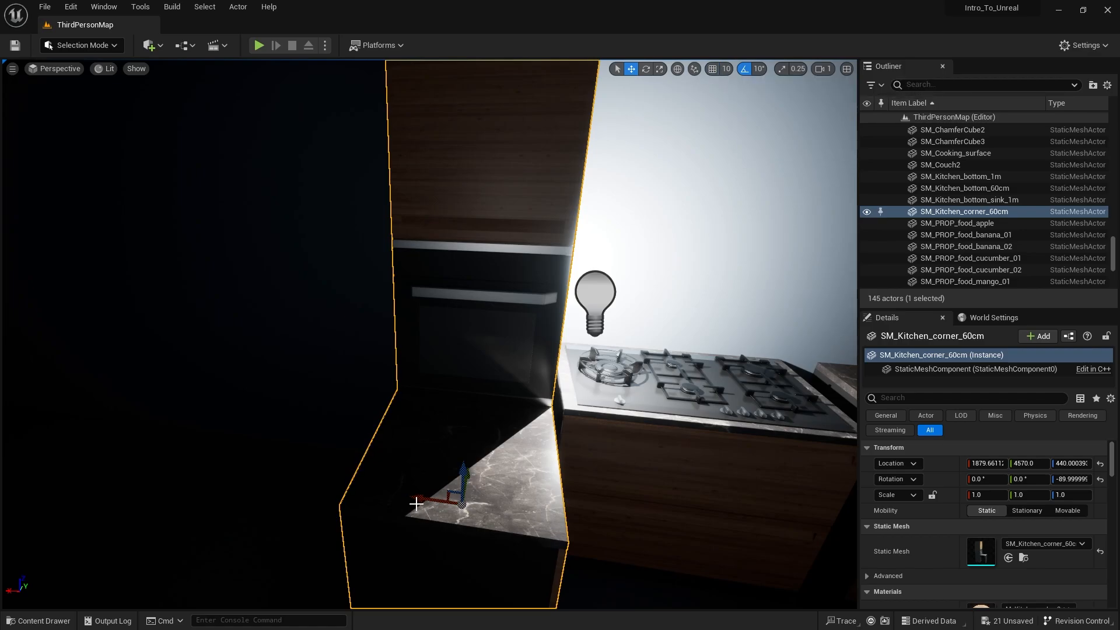
{"action": "left_click_drag", "start_coordinate": [418, 502], "coordinate": [425, 500]}
Step: Slide the sink cabinet along X until it meets the cooktop cabinet, at about X 1684
{"action": "right_click_drag", "start_coordinate": [425, 500], "coordinate": [698, 334]}
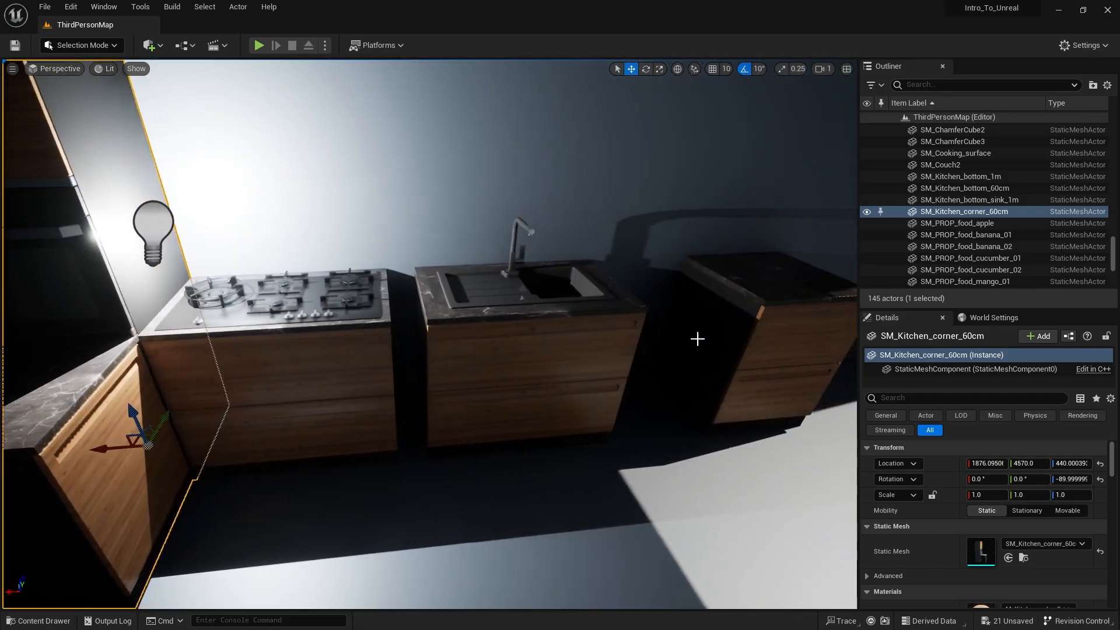
{"action": "left_click", "coordinate": [561, 344]}
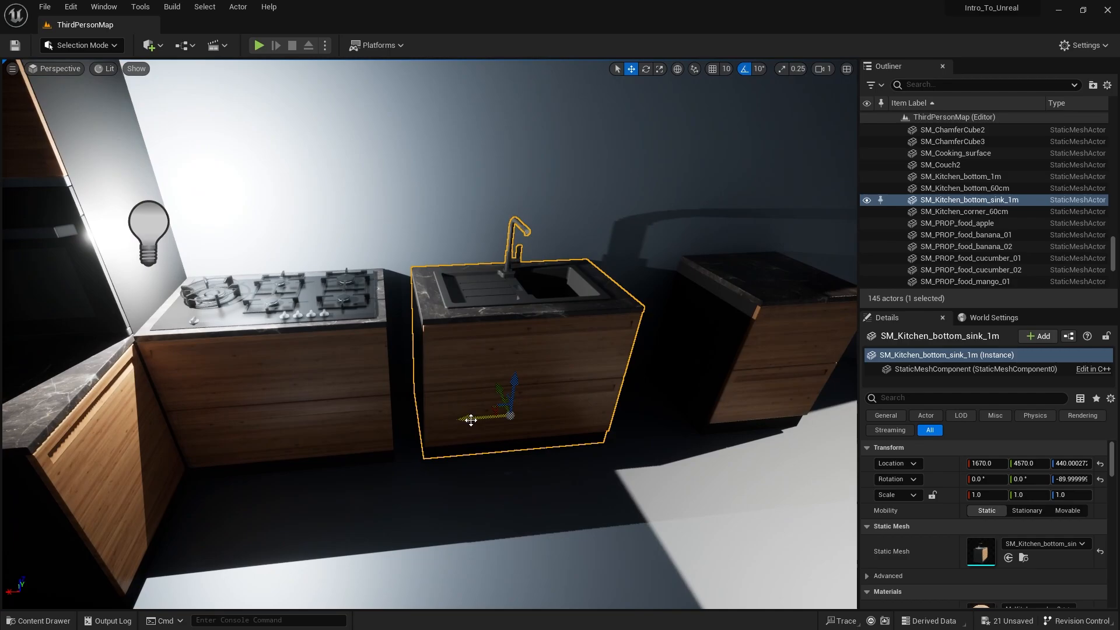
{"action": "left_click_drag", "start_coordinate": [470, 420], "coordinate": [446, 418]}
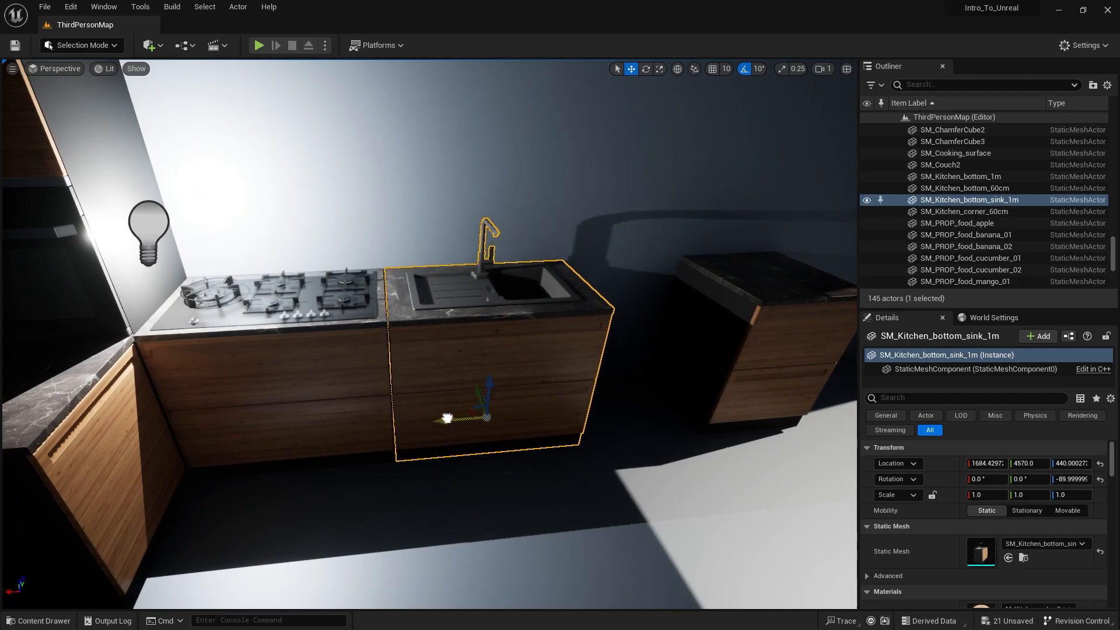
Step: Slide the 60 cm bottom cabinet along X flush against the sink cabinet, to about X 1610
{"action": "left_click", "coordinate": [707, 343]}
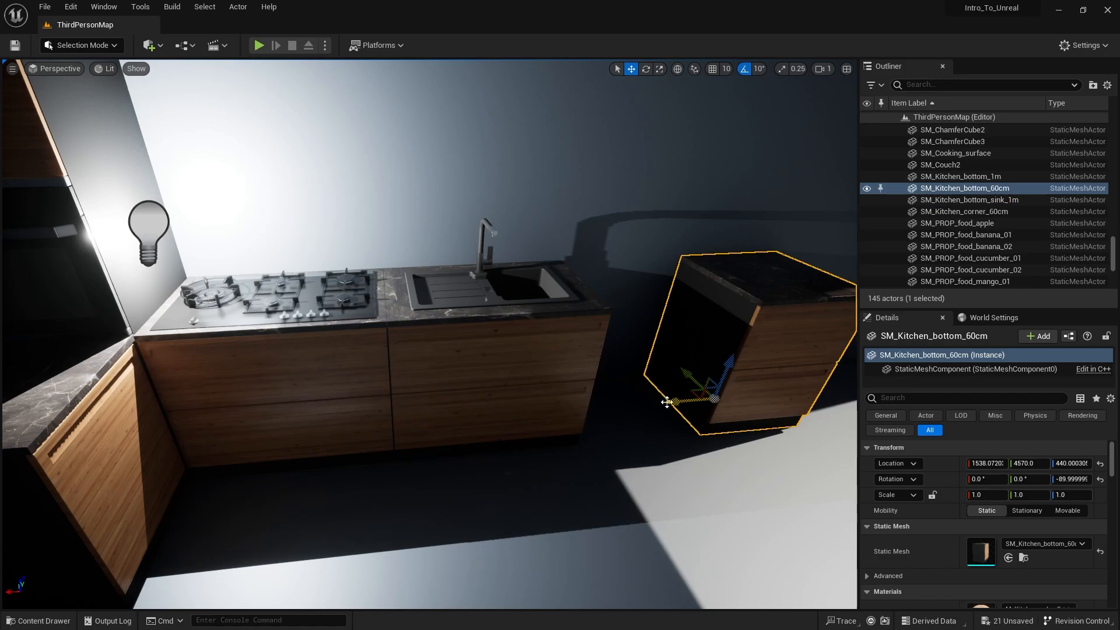
{"action": "left_click_drag", "start_coordinate": [667, 402], "coordinate": [562, 424]}
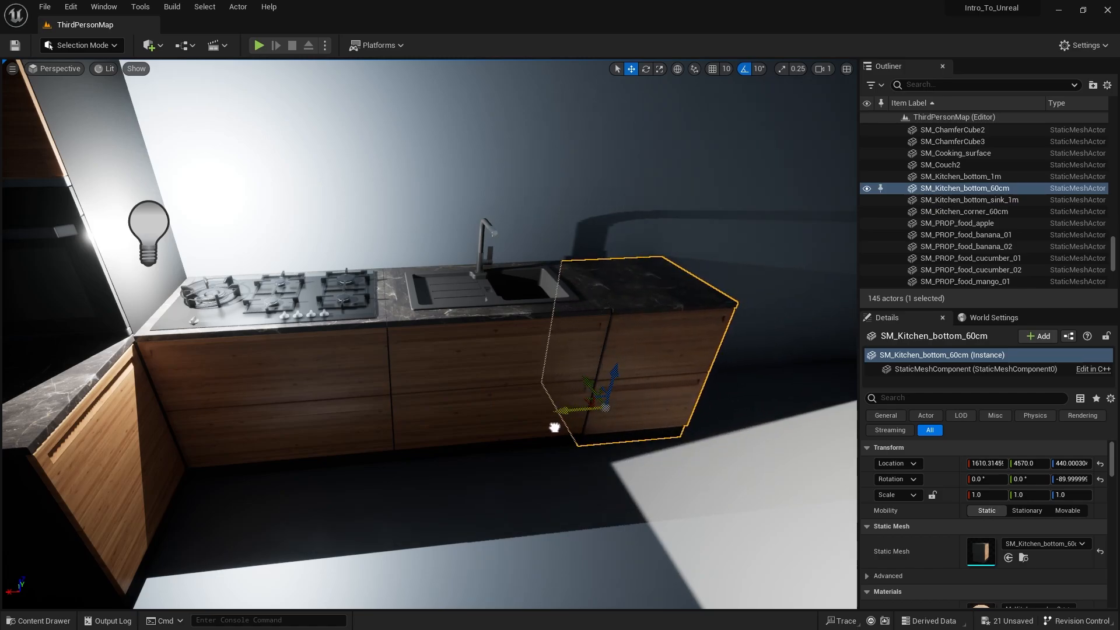
{"action": "left_click_drag", "start_coordinate": [554, 427], "coordinate": [552, 427]}
{"action": "key", "text": "f"}
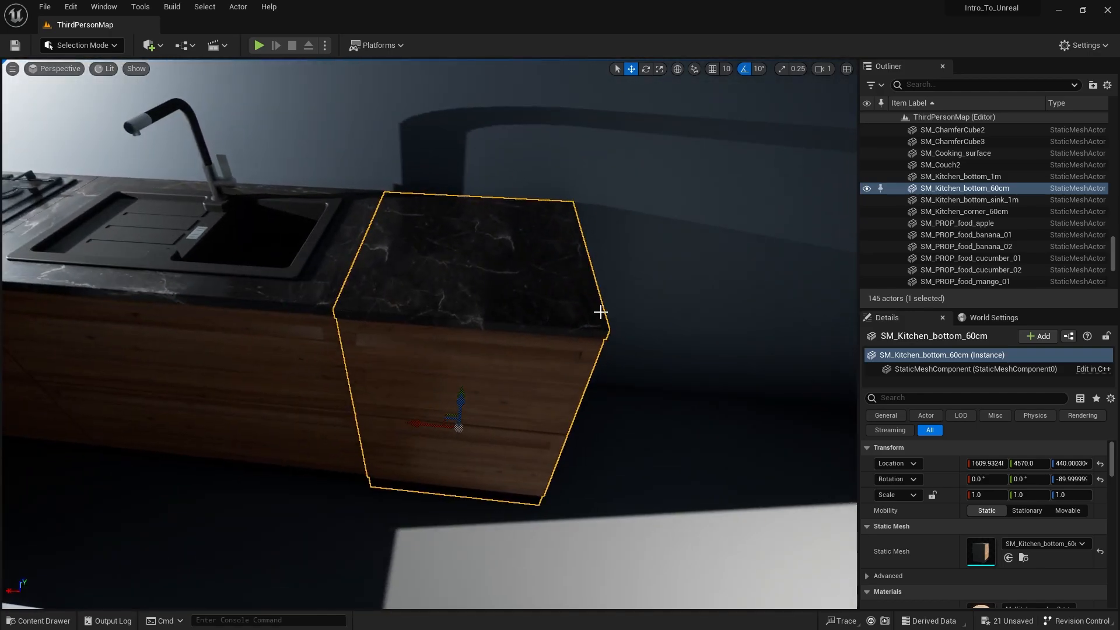
Step: Group the 60 cm cabinet, sink cabinet, cooktop group and tall corner cabinet into one kitchen group
{"action": "left_click", "coordinate": [655, 291]}
{"action": "right_click_drag", "start_coordinate": [207, 210], "coordinate": [134, 199]}
{"action": "left_click", "coordinate": [562, 357]}
{"action": "left_click", "coordinate": [498, 337], "text": "ctrl"}
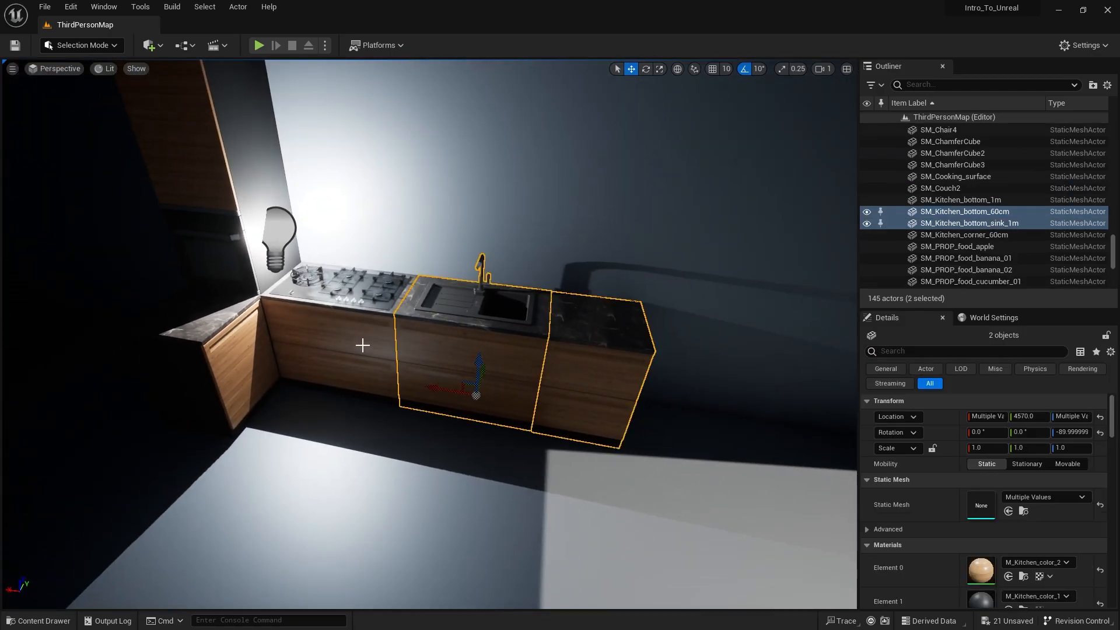
{"action": "left_click", "coordinate": [351, 343], "text": "ctrl"}
{"action": "left_click", "coordinate": [258, 339], "text": "ctrl"}
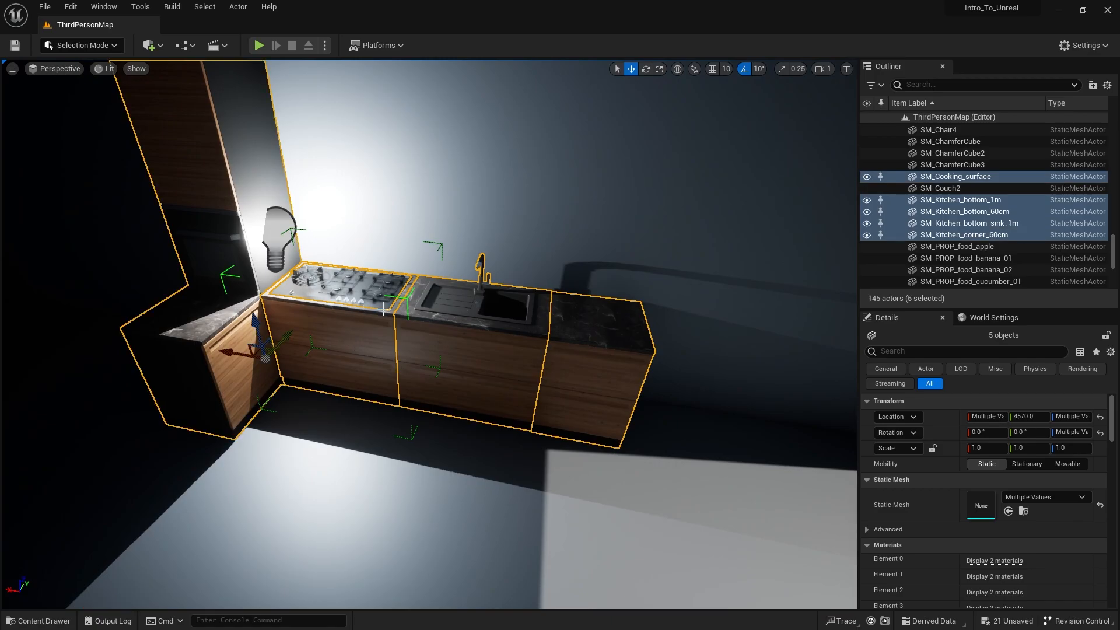
{"action": "key", "text": "ctrl+g"}
Step: Add the point light to the kitchen group selection and move them together along X against the side wall in the room's corner
{"action": "right_click_drag", "start_coordinate": [427, 315], "coordinate": [511, 332]}
{"action": "key", "text": "s"}
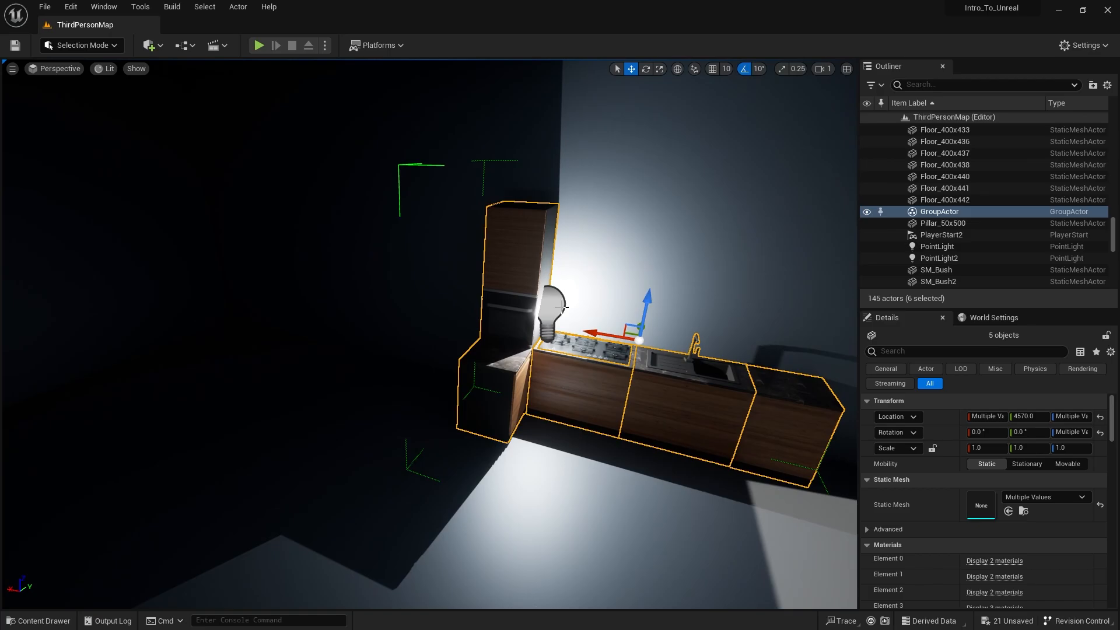
{"action": "left_click", "coordinate": [559, 309], "text": "ctrl"}
{"action": "left_click_drag", "start_coordinate": [505, 307], "coordinate": [182, 259]}
{"action": "right_click_drag", "start_coordinate": [182, 259], "coordinate": [149, 300]}
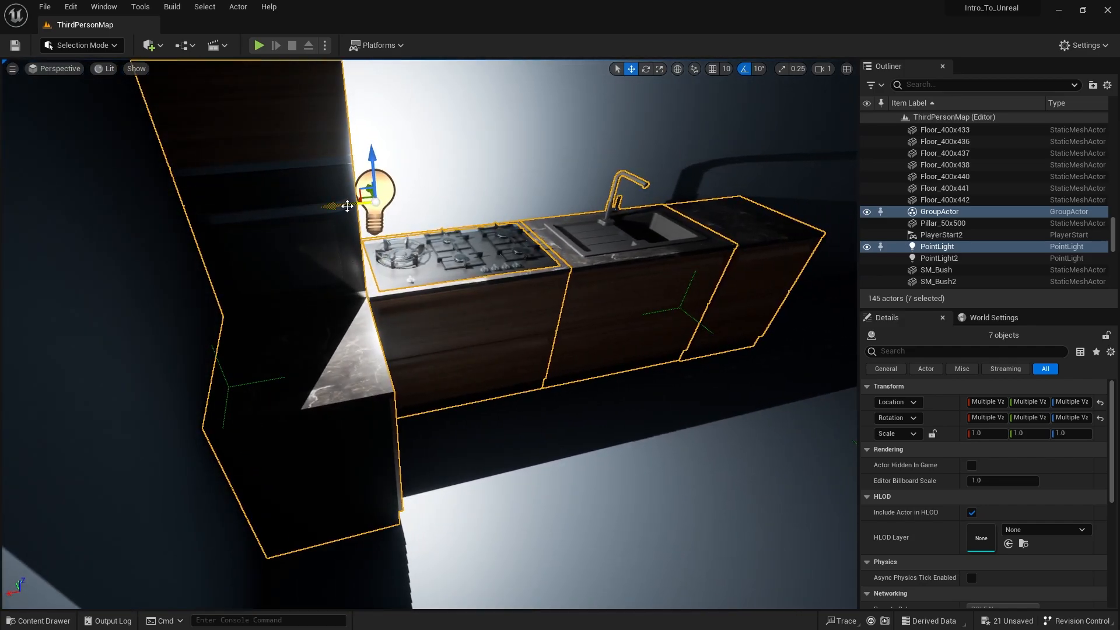
{"action": "left_click_drag", "start_coordinate": [348, 206], "coordinate": [291, 284]}
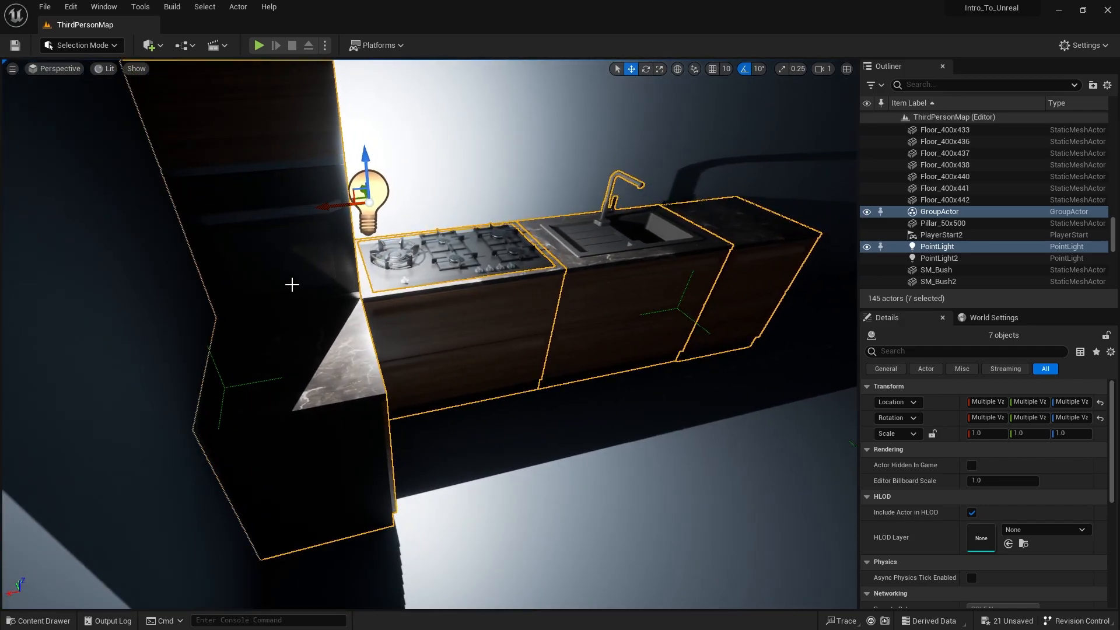
Step: Delete the point light beside the kitchen's tall corner cabinet
{"action": "left_click", "coordinate": [380, 185]}
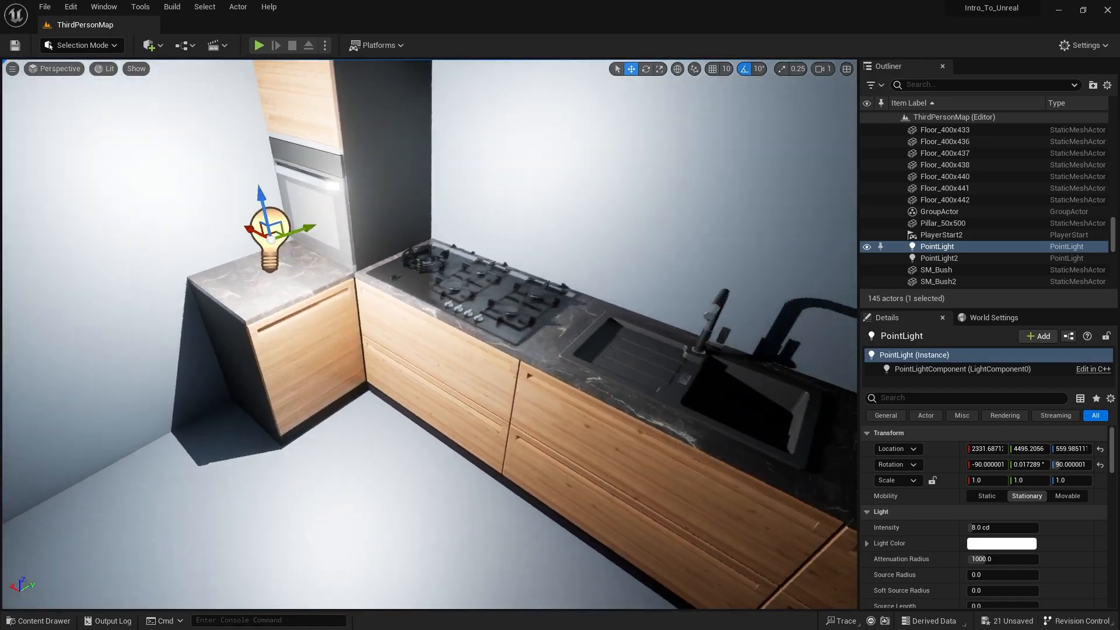
{"action": "right_click_drag", "start_coordinate": [430, 335], "coordinate": [229, 310]}
{"action": "right_click_drag", "start_coordinate": [297, 238], "coordinate": [291, 303]}
{"action": "scroll", "coordinate": [291, 303], "scroll_direction": "up", "scroll_amount": 1}
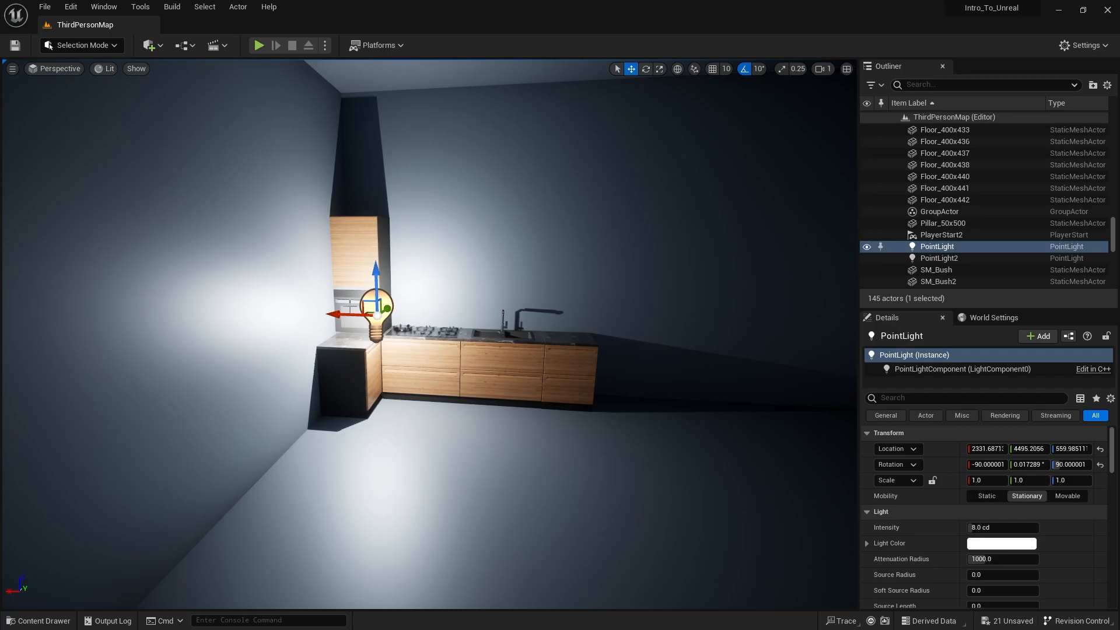
{"action": "key", "text": "Delete"}
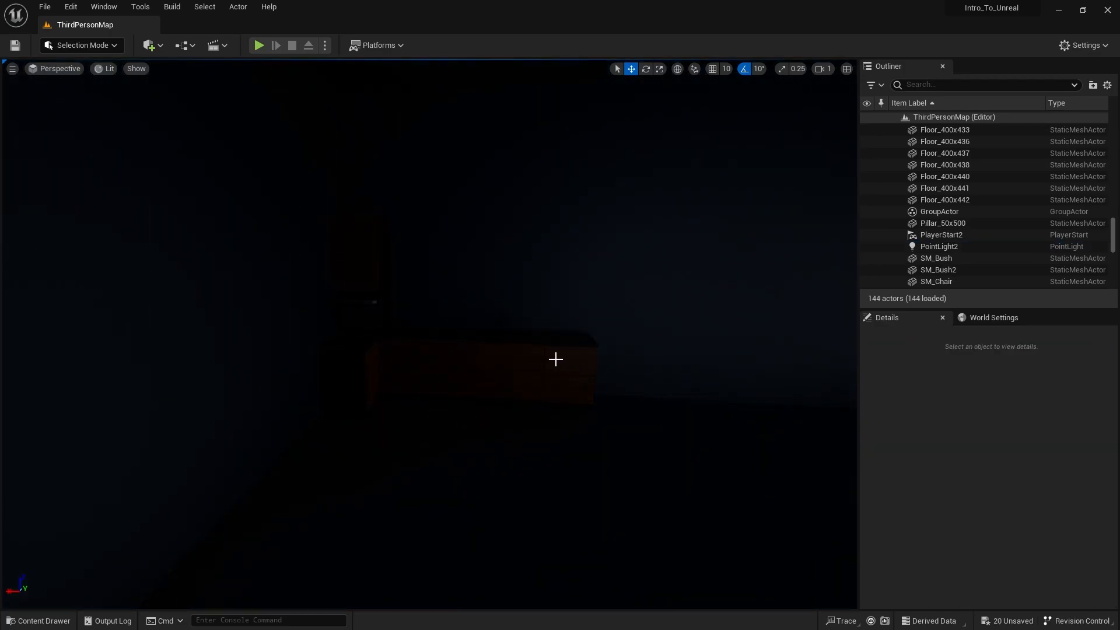
Step: Place Blueprint_CeilingLight from the StarterContent Blueprints folder above the kitchen counter
{"action": "right_click_drag", "start_coordinate": [555, 359], "coordinate": [606, 357]}
{"action": "key", "text": "ctrl+space"}
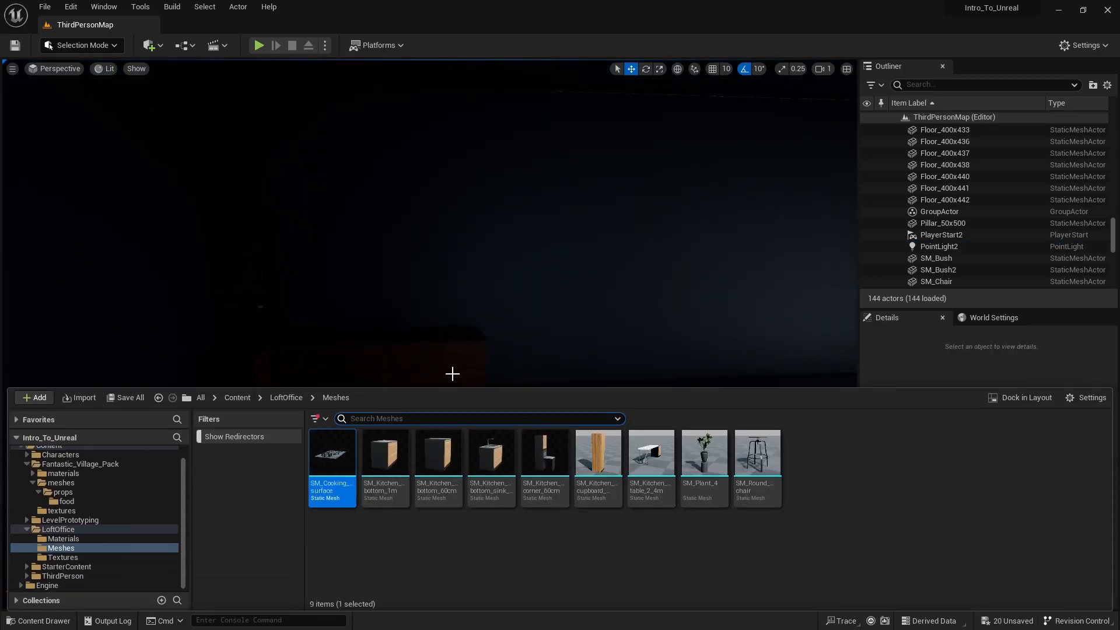
{"action": "left_click", "coordinate": [237, 398]}
{"action": "double_click", "coordinate": [544, 461]}
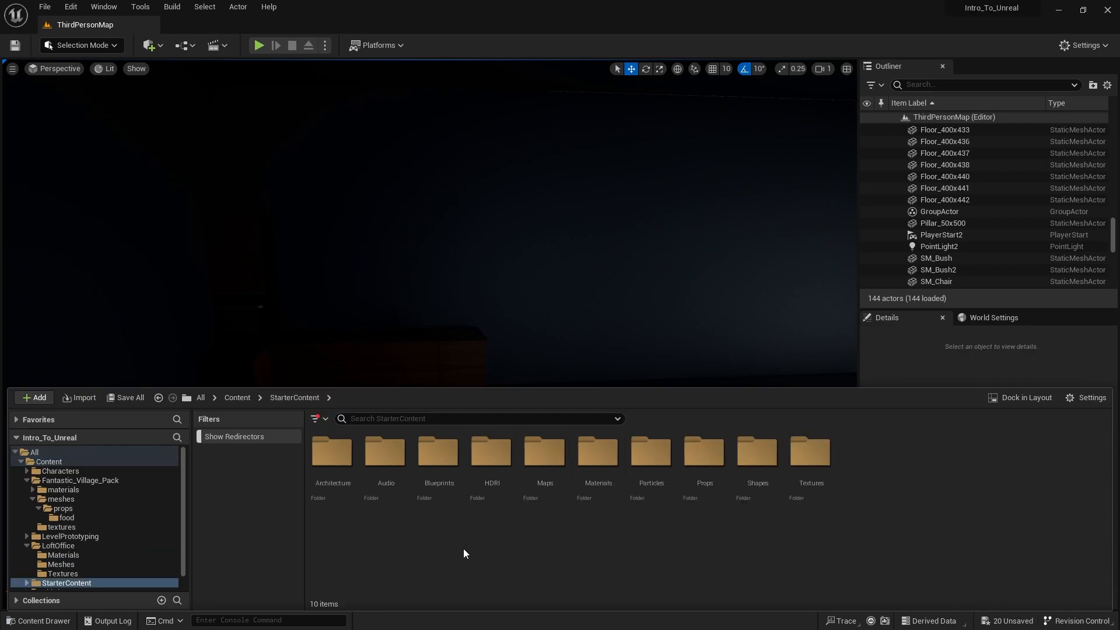
{"action": "double_click", "coordinate": [439, 458]}
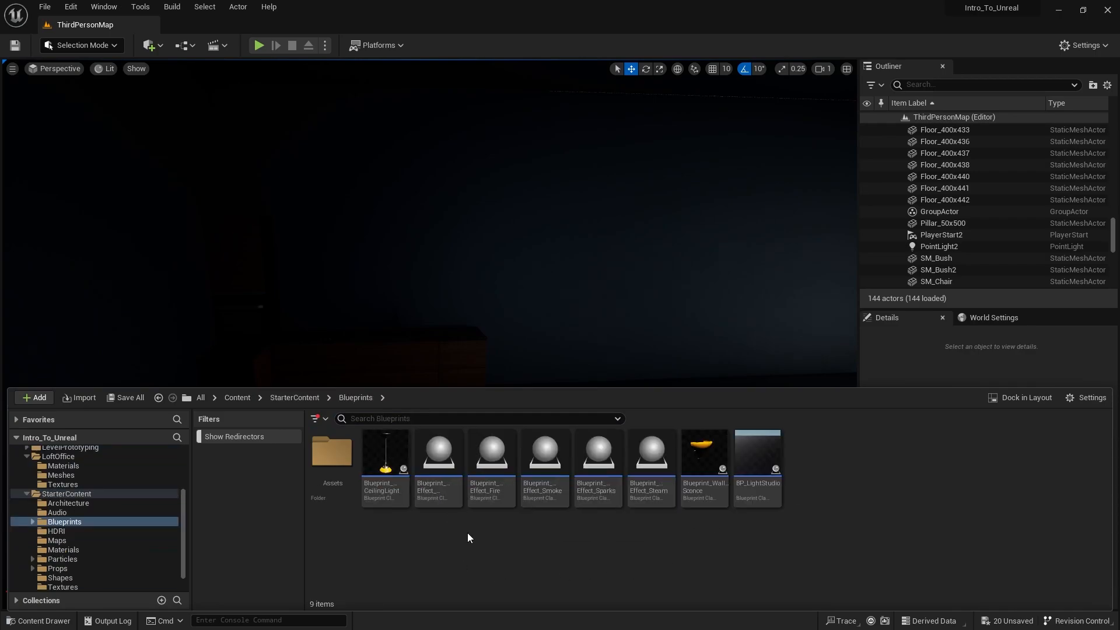
{"action": "left_click_drag", "start_coordinate": [390, 489], "coordinate": [388, 191]}
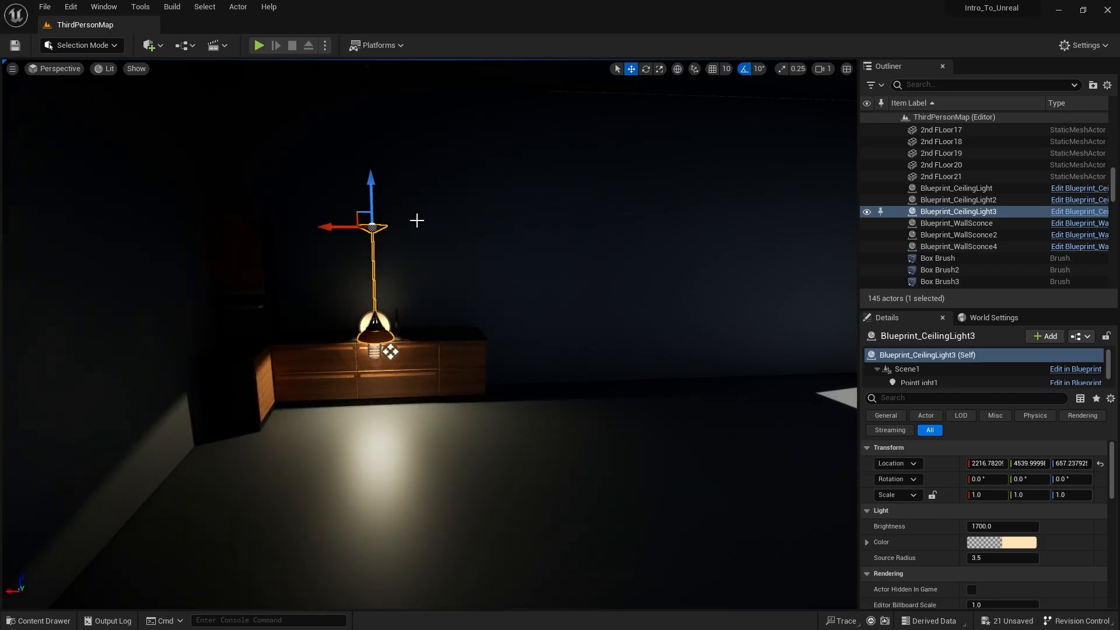
Step: Raise the new ceiling light above the kitchen counter to about Z 933
{"action": "right_click_drag", "start_coordinate": [415, 220], "coordinate": [221, 227]}
{"action": "key", "text": "w"}
{"action": "right_click_drag", "start_coordinate": [466, 201], "coordinate": [450, 195]}
{"action": "key", "text": "s"}
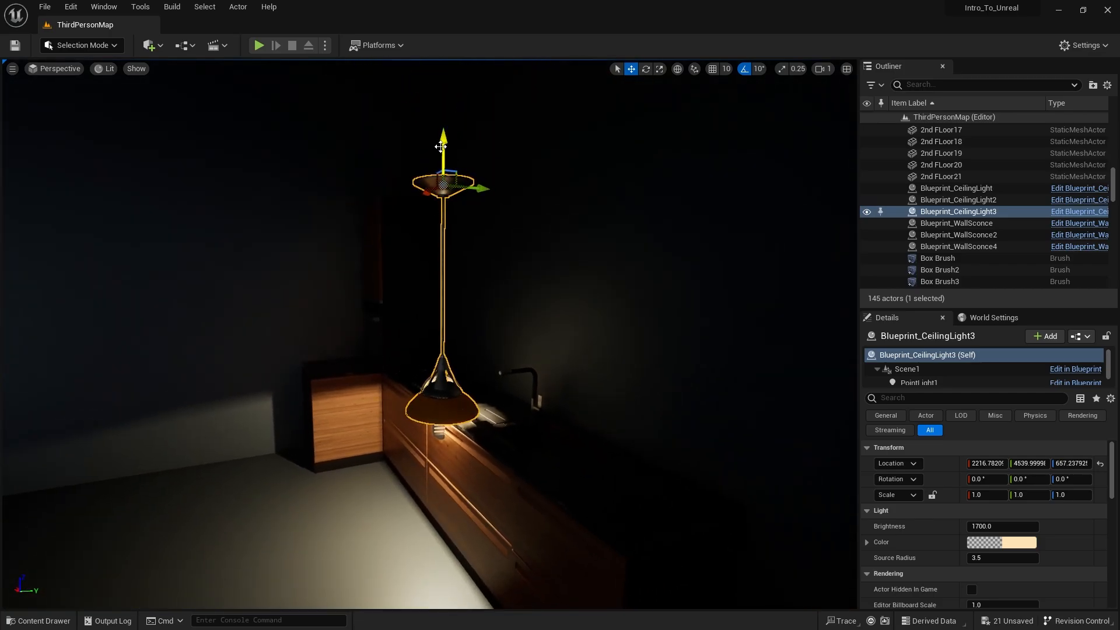
{"action": "left_click_drag", "start_coordinate": [441, 146], "coordinate": [440, 73]}
{"action": "right_click_drag", "start_coordinate": [455, 233], "coordinate": [488, 140]}
{"action": "key", "text": "s"}
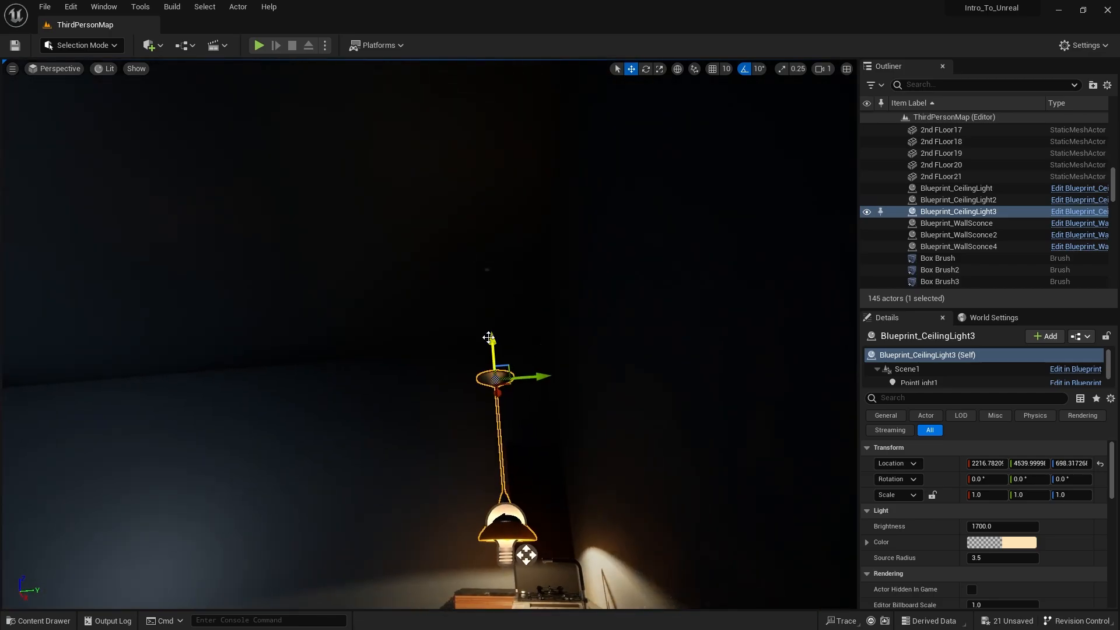
{"action": "left_click_drag", "start_coordinate": [488, 337], "coordinate": [465, 168]}
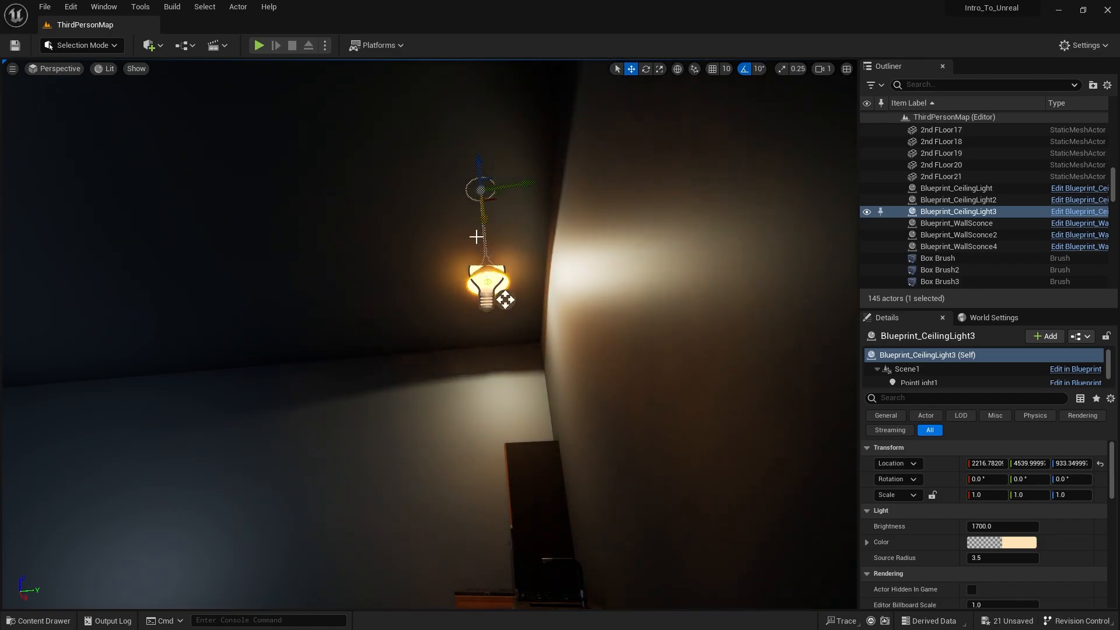
{"action": "key", "text": "s"}
{"action": "mouse_move", "coordinate": [476, 236]}
{"action": "right_mouse_down"}
{"action": "mouse_move", "coordinate": [476, 326]}
{"action": "mouse_move", "coordinate": [477, 237]}
{"action": "right_mouse_up"}
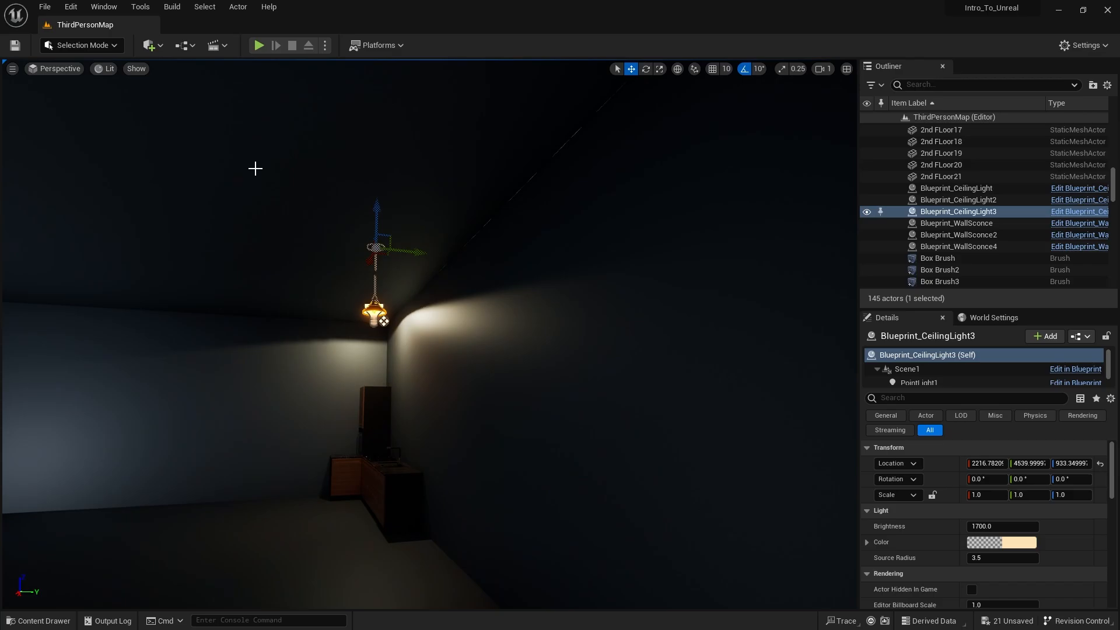
Step: Switch to the multi-viewport layout, enlarge the lower wireframe view and frame the selected ceiling light in it
{"action": "left_click", "coordinate": [848, 70]}
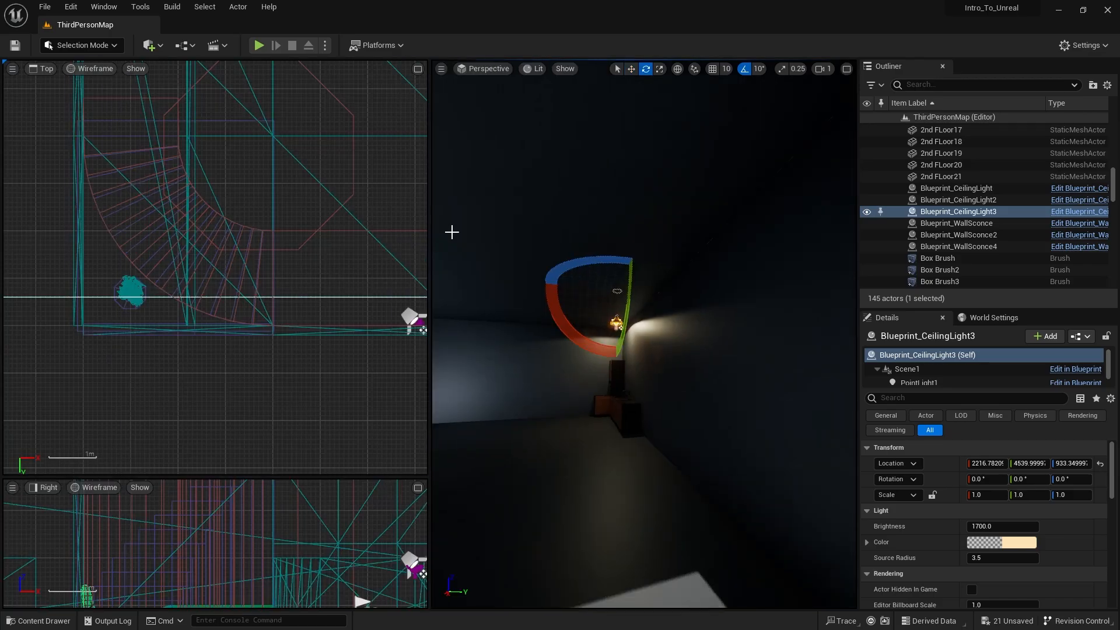
{"action": "right_click_drag", "start_coordinate": [118, 374], "coordinate": [267, 456]}
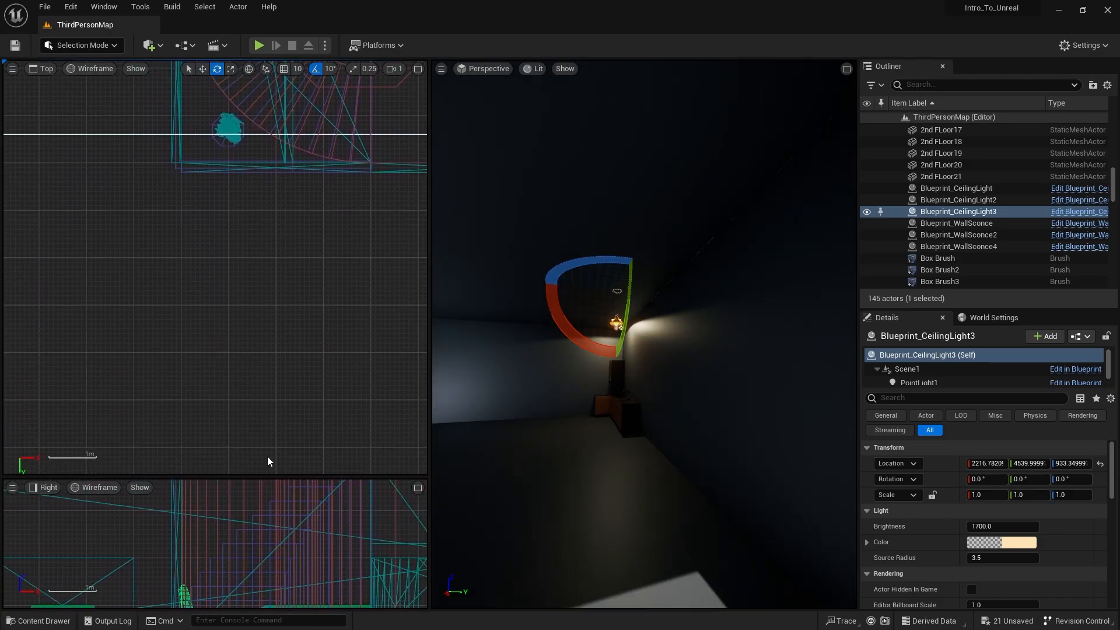
{"action": "left_click_drag", "start_coordinate": [268, 476], "coordinate": [274, 245]}
{"action": "mouse_move", "coordinate": [208, 418]}
{"action": "right_mouse_down"}
{"action": "mouse_move", "coordinate": [247, 387]}
{"action": "mouse_move", "coordinate": [189, 404]}
{"action": "right_mouse_up"}
{"action": "scroll", "coordinate": [189, 404], "scroll_direction": "up", "scroll_amount": 1}
{"action": "key", "text": "f"}
{"action": "scroll", "coordinate": [245, 359], "scroll_direction": "up", "scroll_amount": 2}
Step: Lower the ceiling light until its mount sits flush with the ceiling's underside, at about Z 817.6
{"action": "key", "text": "w"}
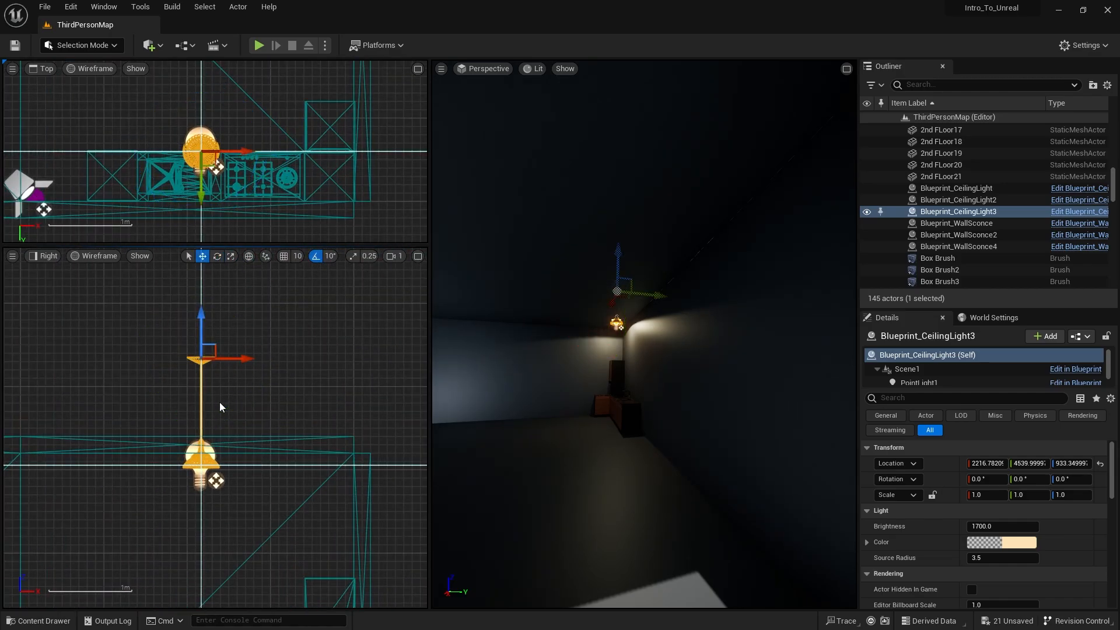
{"action": "left_click_drag", "start_coordinate": [200, 316], "coordinate": [200, 415]}
{"action": "scroll", "coordinate": [196, 471], "scroll_direction": "up", "scroll_amount": 2}
{"action": "scroll", "coordinate": [197, 479], "scroll_direction": "up", "scroll_amount": 4}
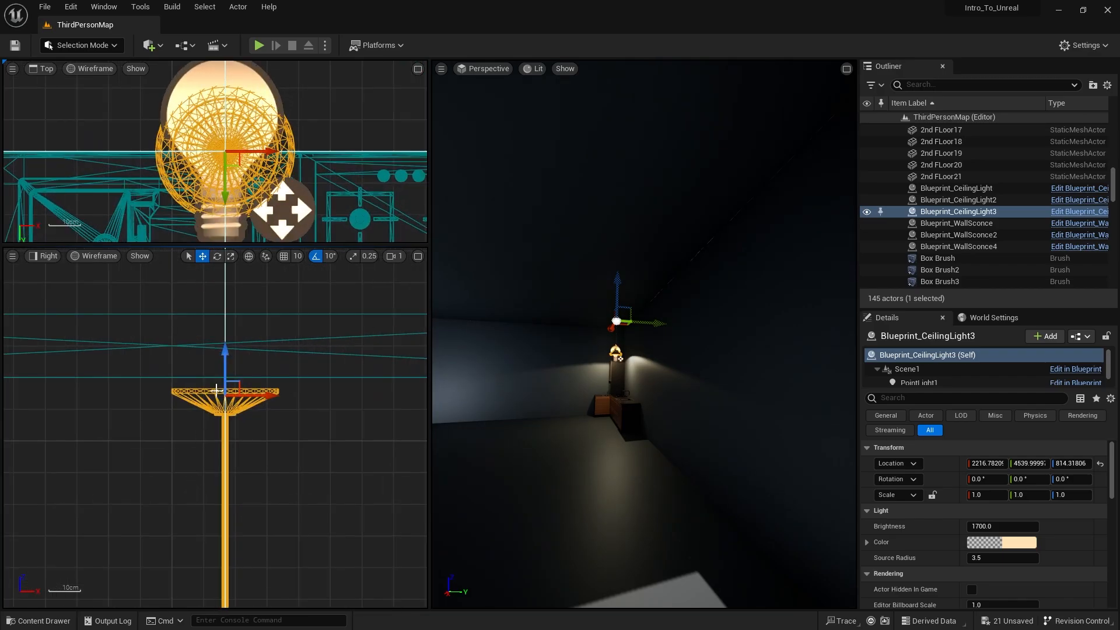
{"action": "left_click_drag", "start_coordinate": [223, 360], "coordinate": [233, 351]}
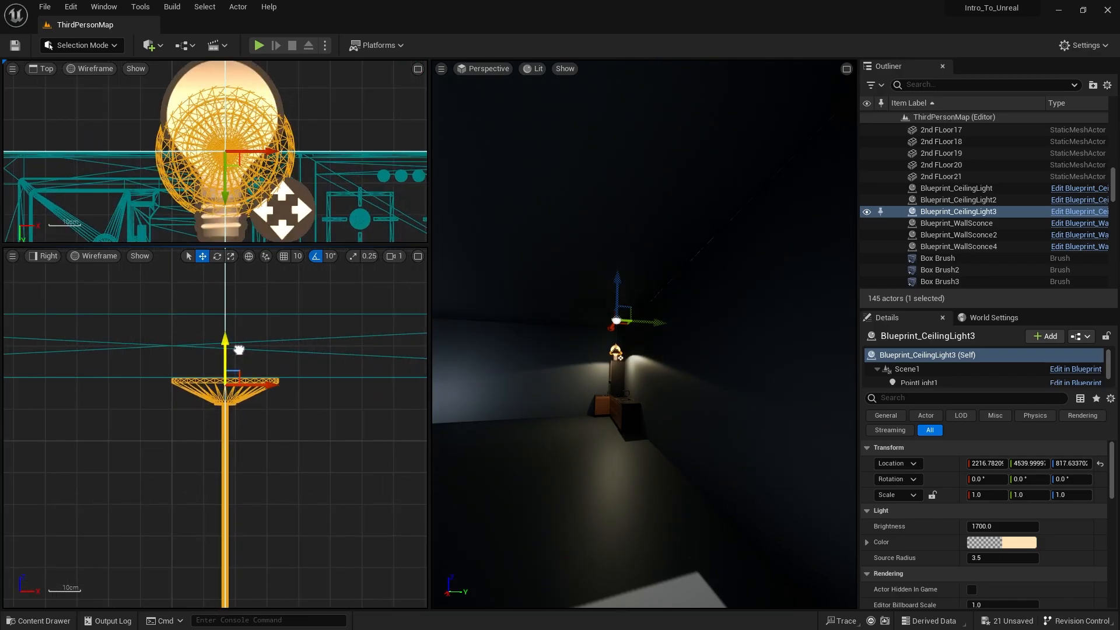
Step: Move the selected ceiling light across the kitchen ceiling to about X 2347, Y 4474
{"action": "key", "text": "w"}
{"action": "right_click_drag", "start_coordinate": [625, 335], "coordinate": [828, 315]}
{"action": "left_click_drag", "start_coordinate": [543, 273], "coordinate": [458, 274]}
{"action": "key", "text": "a"}
{"action": "right_click_drag", "start_coordinate": [481, 298], "coordinate": [642, 306]}
{"action": "key", "text": "w"}
{"action": "mouse_move", "coordinate": [544, 288]}
{"action": "right_mouse_down"}
{"action": "mouse_move", "coordinate": [602, 288]}
{"action": "mouse_move", "coordinate": [544, 288]}
{"action": "right_mouse_up"}
{"action": "left_click_drag", "start_coordinate": [587, 220], "coordinate": [516, 203]}
{"action": "key", "text": "a"}
{"action": "right_click_drag", "start_coordinate": [516, 215], "coordinate": [636, 215]}
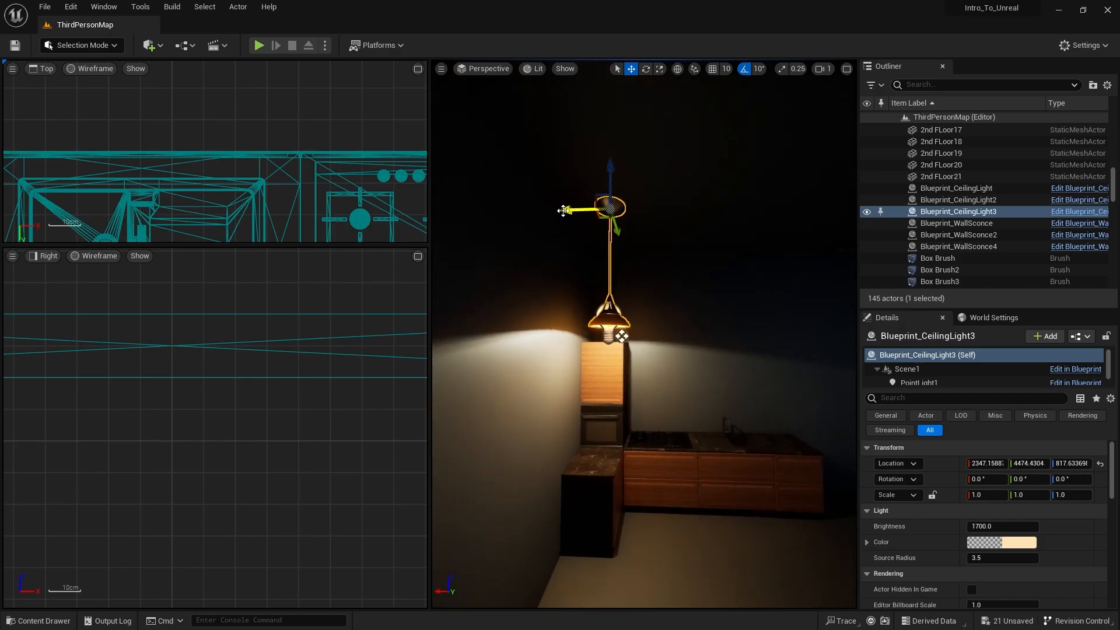
Step: Duplicate the ceiling light along the X axis to about X 2138, and shift both lights together
{"action": "left_click_drag", "start_coordinate": [563, 210], "coordinate": [767, 219]}
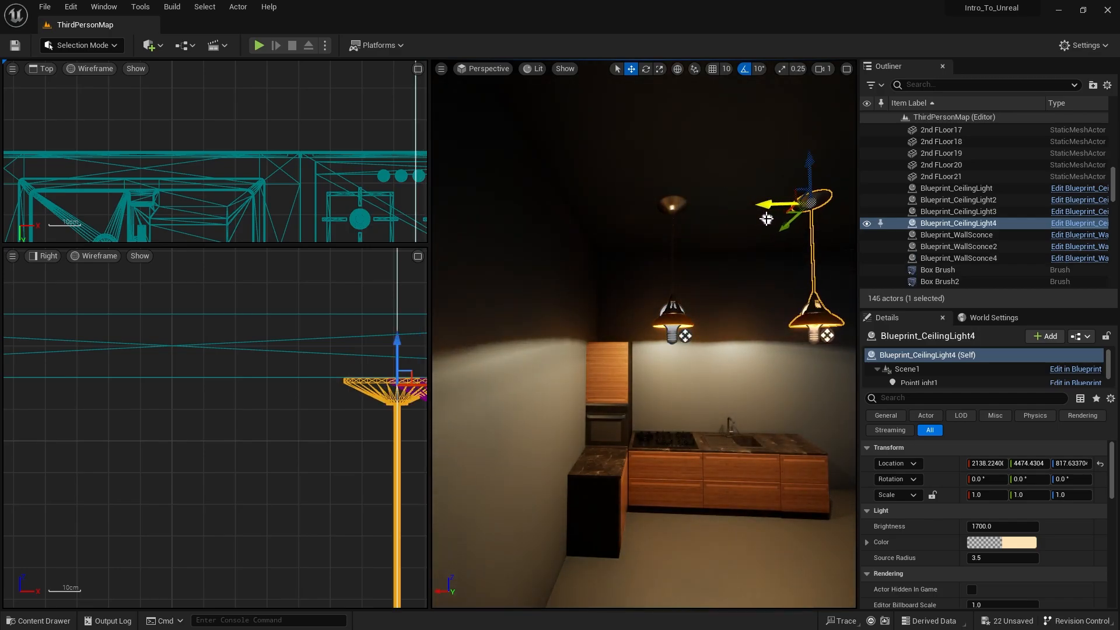
{"action": "right_click_drag", "start_coordinate": [626, 226], "coordinate": [513, 233]}
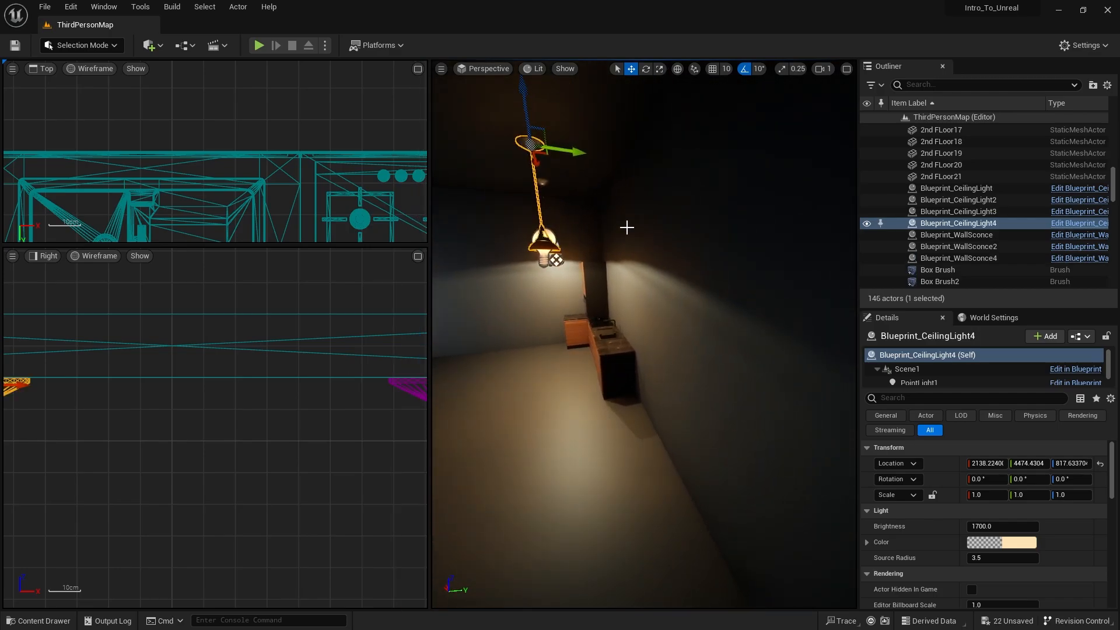
{"action": "right_click_drag", "start_coordinate": [627, 227], "coordinate": [626, 175]}
{"action": "left_click", "coordinate": [624, 203], "text": "shift"}
{"action": "left_click_drag", "start_coordinate": [672, 225], "coordinate": [616, 234]}
{"action": "right_click_drag", "start_coordinate": [610, 233], "coordinate": [671, 292]}
Step: Place SM_PROP_food_banana_02 from the Fantastic_Village_Pack food folder on the countertop beside the sink
{"action": "key", "text": "w"}
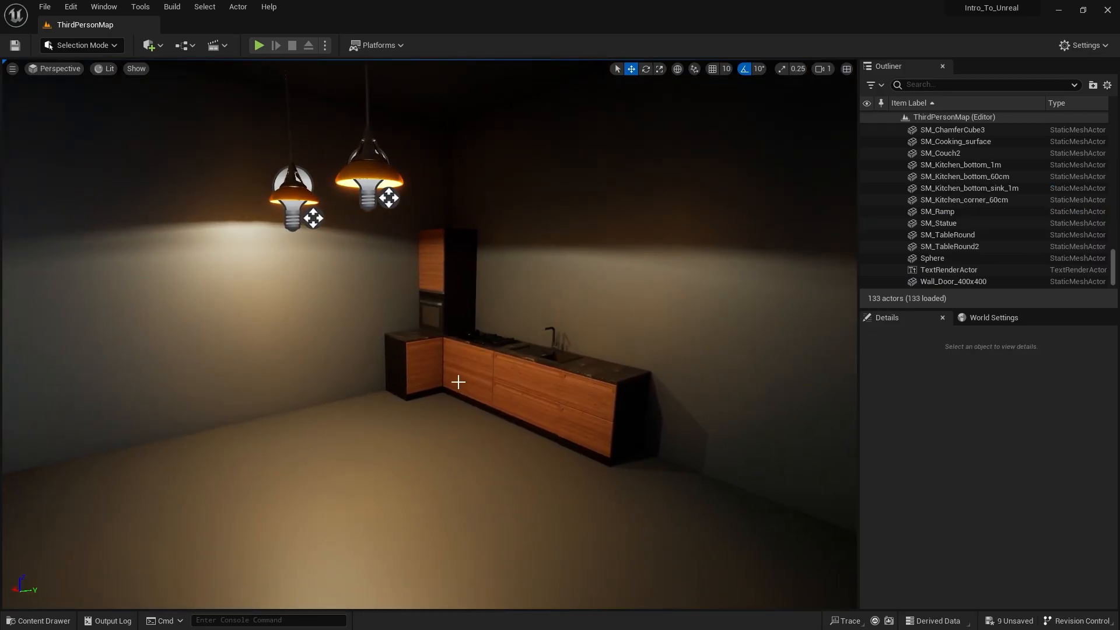
{"action": "right_click_drag", "start_coordinate": [522, 274], "coordinate": [659, 175]}
{"action": "key", "text": "w"}
{"action": "key", "text": "s"}
{"action": "right_click_drag", "start_coordinate": [522, 175], "coordinate": [522, 274]}
{"action": "key", "text": "w"}
{"action": "key", "text": "ctrl+space"}
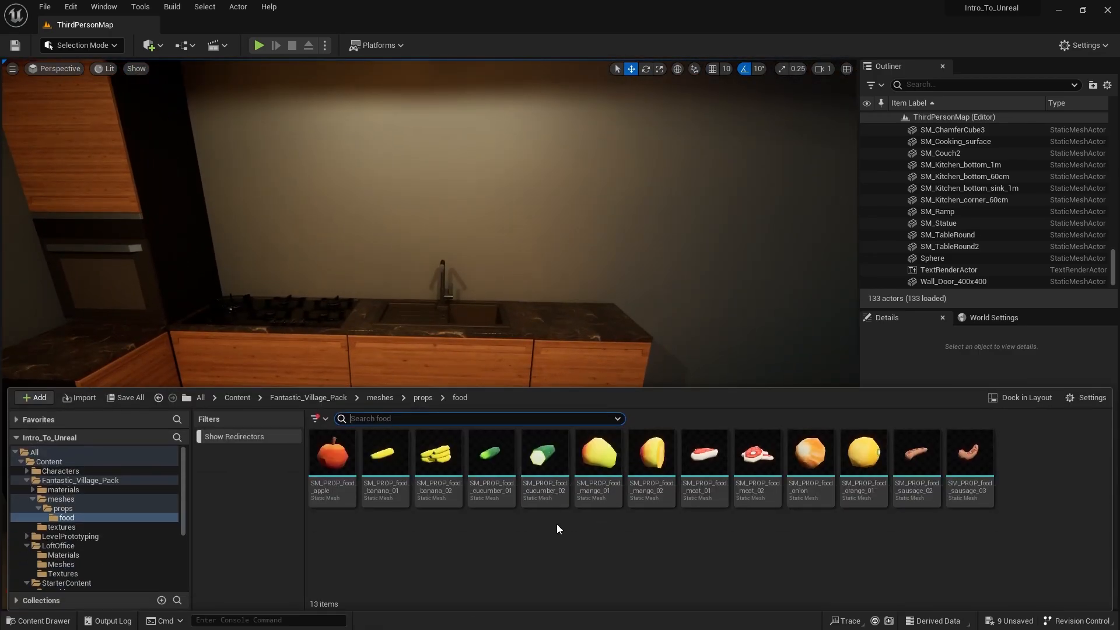
{"action": "left_click_drag", "start_coordinate": [433, 477], "coordinate": [584, 324]}
Step: Place SM_PROP_food_cucumber_01 on the corner counter beside the oven cabinet and slide it toward the wall
{"action": "key", "text": "ctrl+space"}
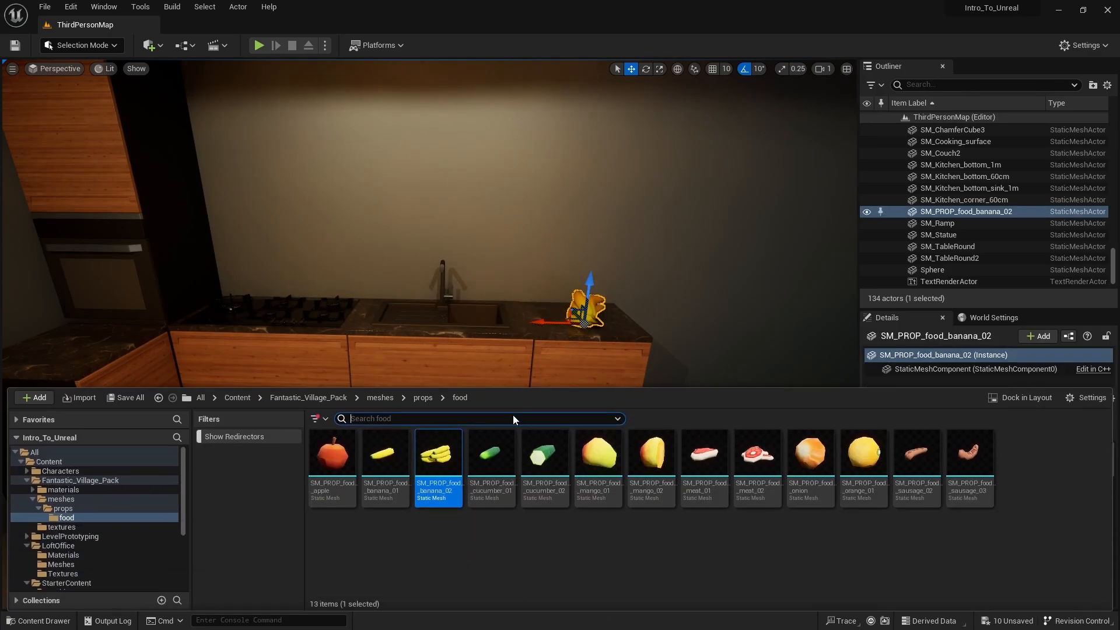
{"action": "left_click_drag", "start_coordinate": [481, 466], "coordinate": [90, 351]}
{"action": "key", "text": "f"}
{"action": "right_click_drag", "start_coordinate": [210, 402], "coordinate": [299, 352]}
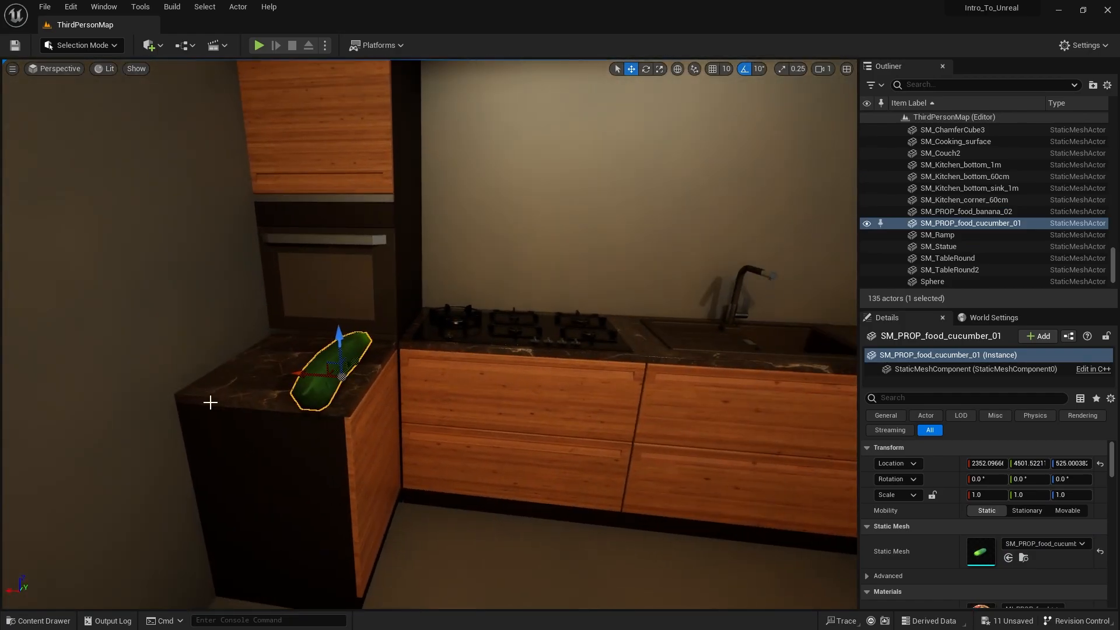
{"action": "left_click_drag", "start_coordinate": [296, 376], "coordinate": [228, 374]}
Step: Place SM_PROP_food_cucumber_02 beside the whole cucumber on the corner counter and move it to about Y 4496
{"action": "key", "text": "ctrl+space"}
{"action": "left_click_drag", "start_coordinate": [554, 464], "coordinate": [336, 417]}
{"action": "key", "text": "f"}
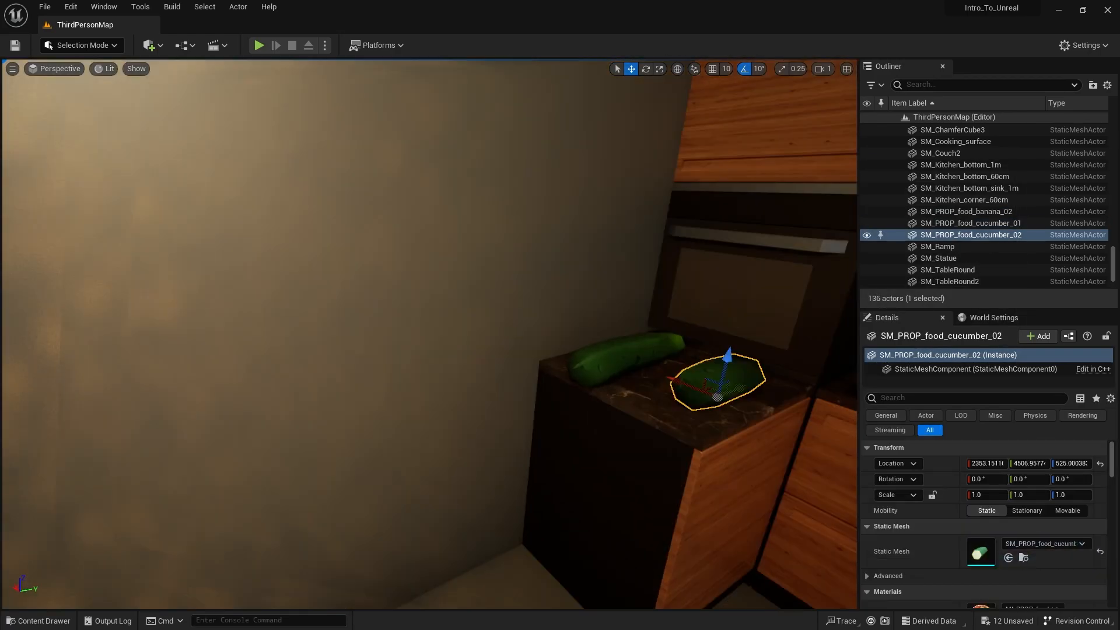
{"action": "right_click_drag", "start_coordinate": [337, 418], "coordinate": [555, 455]}
{"action": "right_click_drag", "start_coordinate": [461, 350], "coordinate": [272, 342]}
{"action": "left_click_drag", "start_coordinate": [255, 331], "coordinate": [227, 345]}
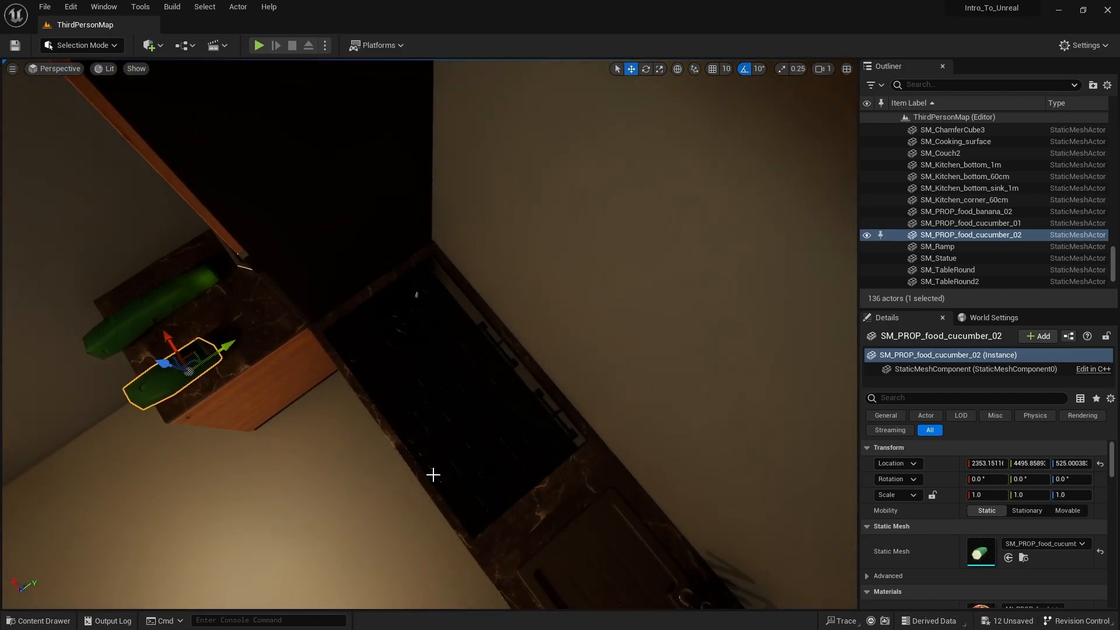
{"action": "right_click_drag", "start_coordinate": [433, 475], "coordinate": [407, 487]}
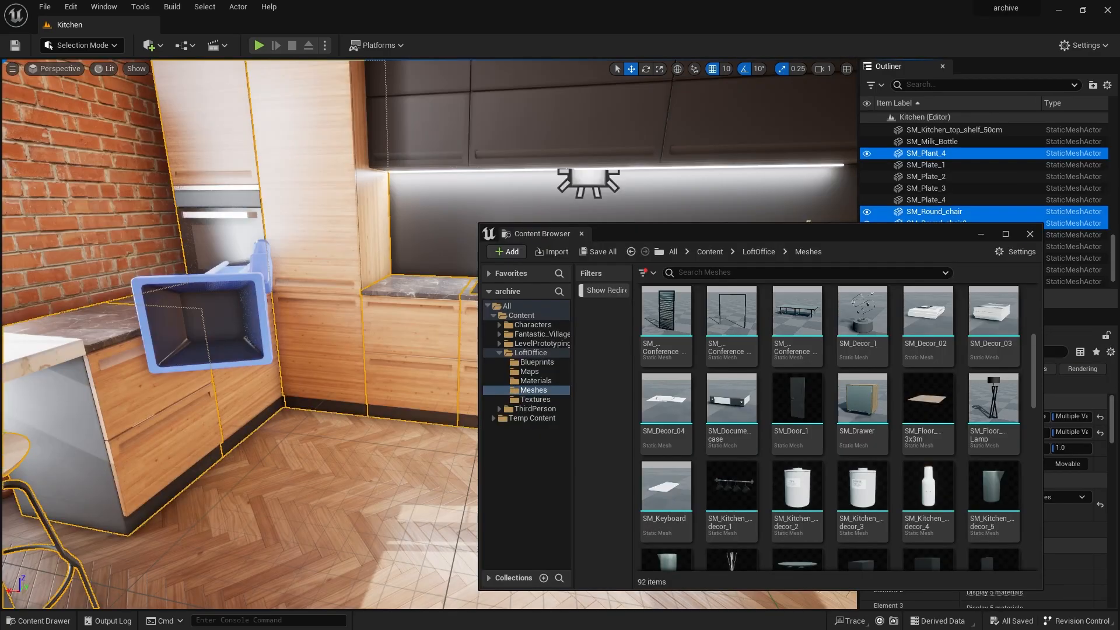
Step: Switch to the archive project, widen its Content Browser and look through the LoftOffice Meshes folder for more props
{"action": "left_click_drag", "start_coordinate": [809, 243], "coordinate": [667, 415]}
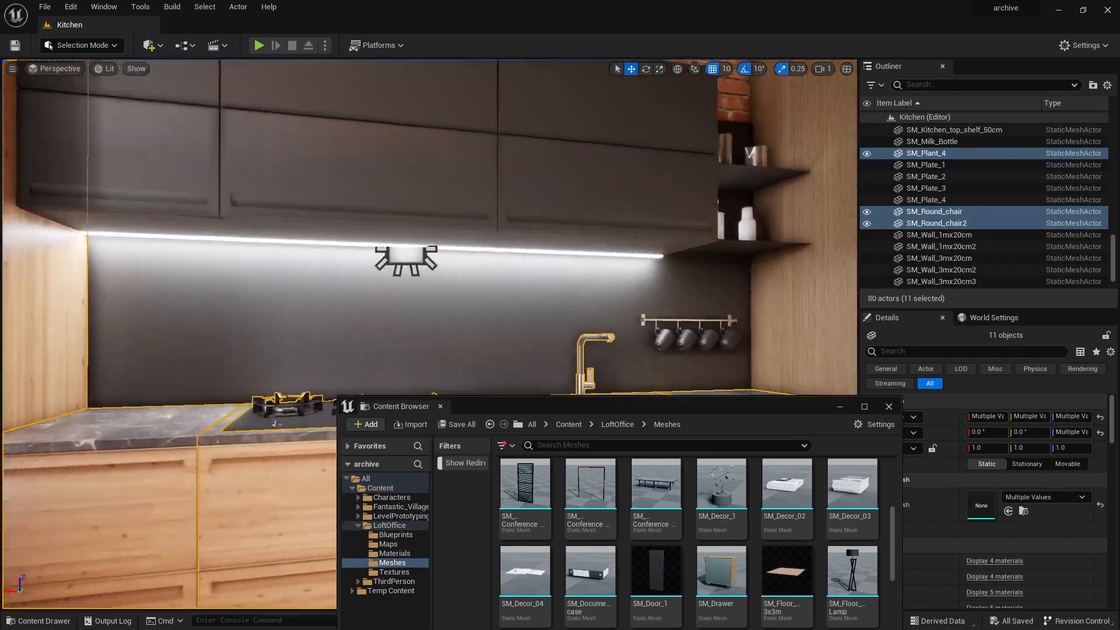
{"action": "right_click_drag", "start_coordinate": [430, 245], "coordinate": [730, 206]}
{"action": "left_click_drag", "start_coordinate": [750, 407], "coordinate": [505, 219]}
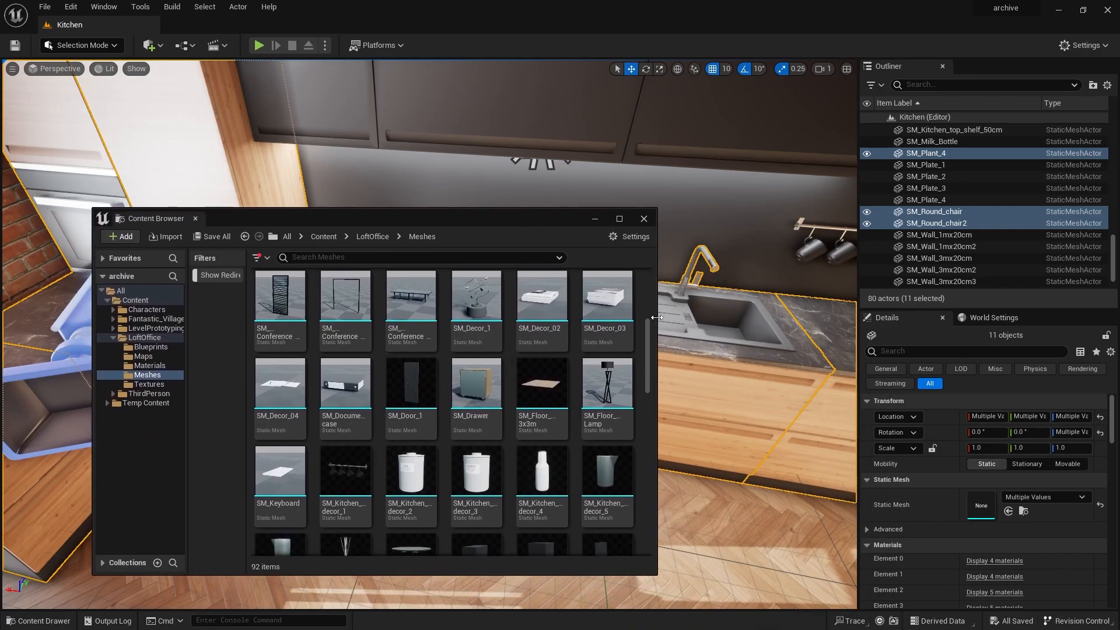
{"action": "left_click_drag", "start_coordinate": [656, 317], "coordinate": [937, 317]}
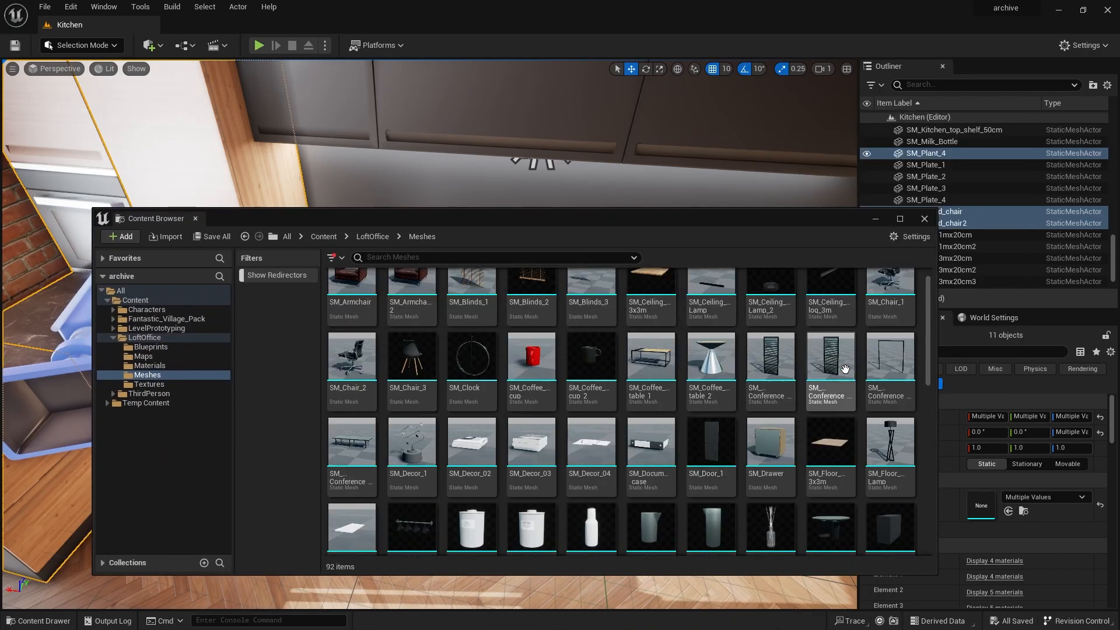
{"action": "scroll", "coordinate": [889, 454], "scroll_direction": "up", "scroll_amount": 1}
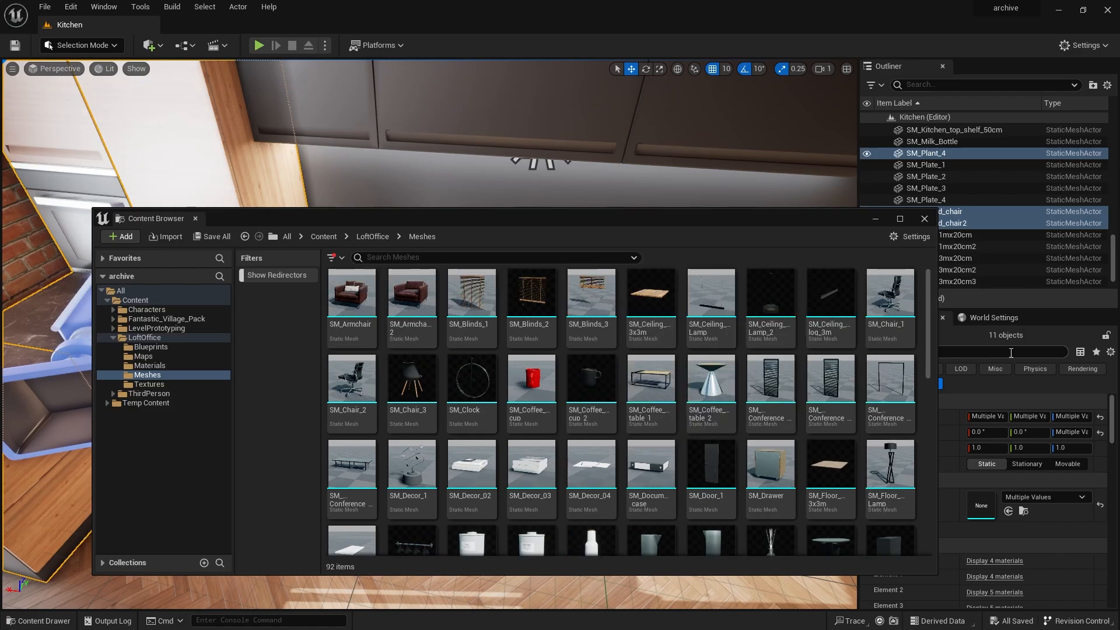
{"action": "scroll", "coordinate": [916, 480], "scroll_direction": "down", "scroll_amount": 5}
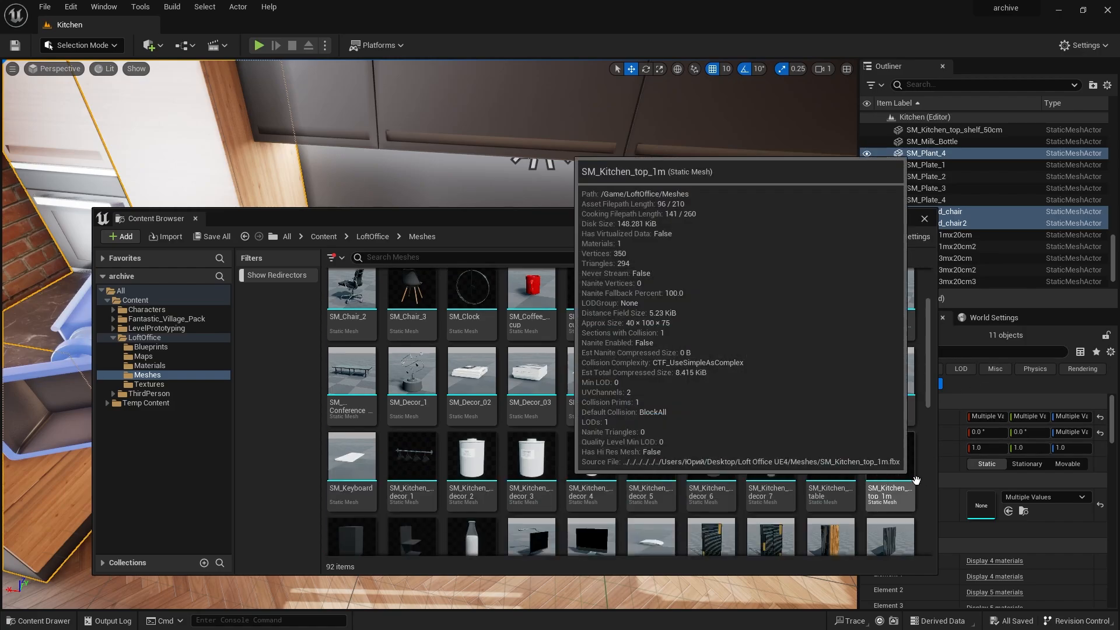
{"action": "scroll", "coordinate": [916, 480], "scroll_direction": "down", "scroll_amount": 4}
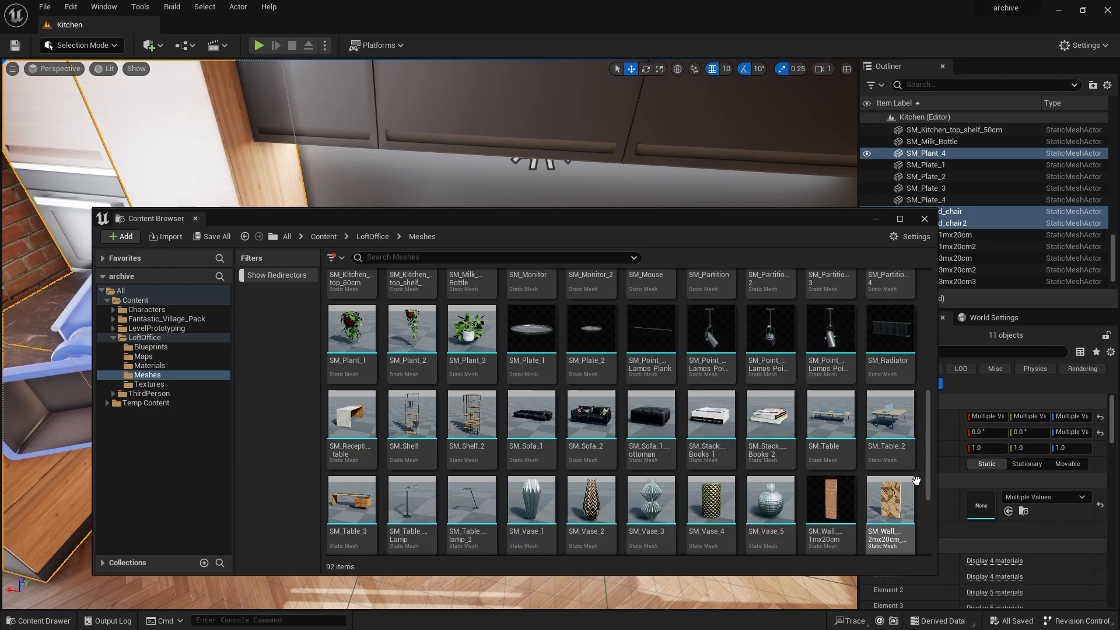
{"action": "scroll", "coordinate": [929, 466], "scroll_direction": "down", "scroll_amount": 4}
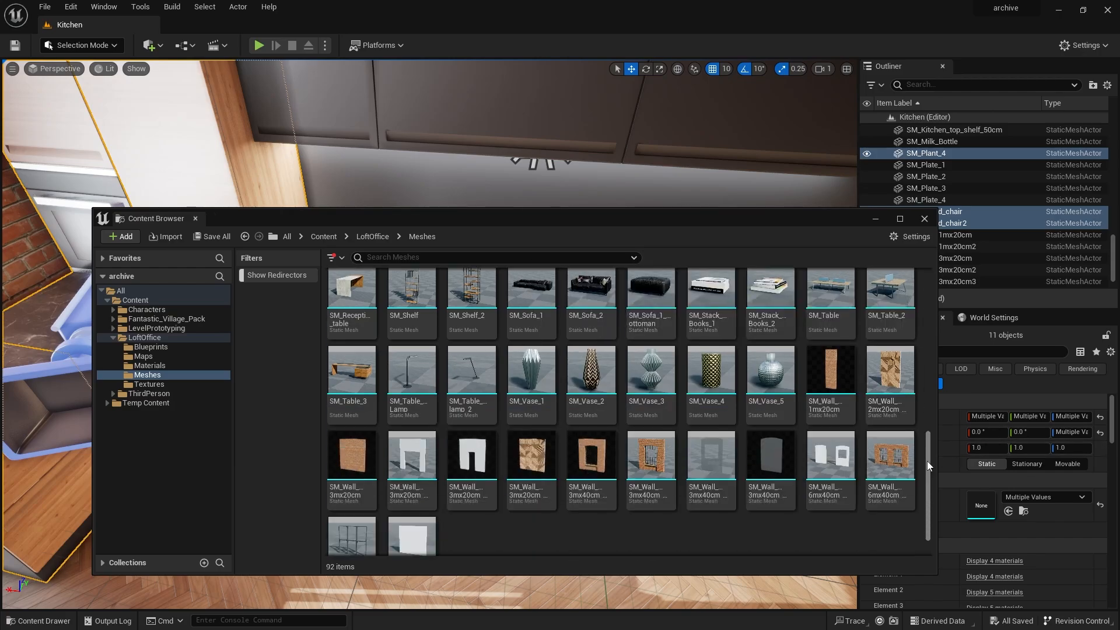
{"action": "scroll", "coordinate": [928, 465], "scroll_direction": "up", "scroll_amount": 7}
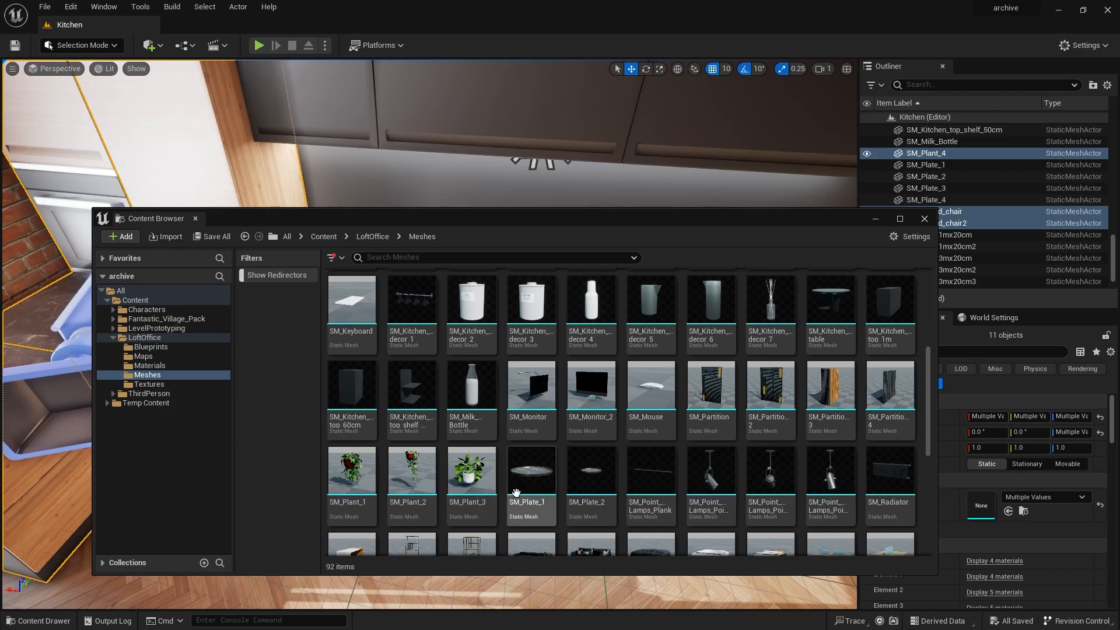
{"action": "scroll", "coordinate": [805, 493], "scroll_direction": "up", "scroll_amount": 5}
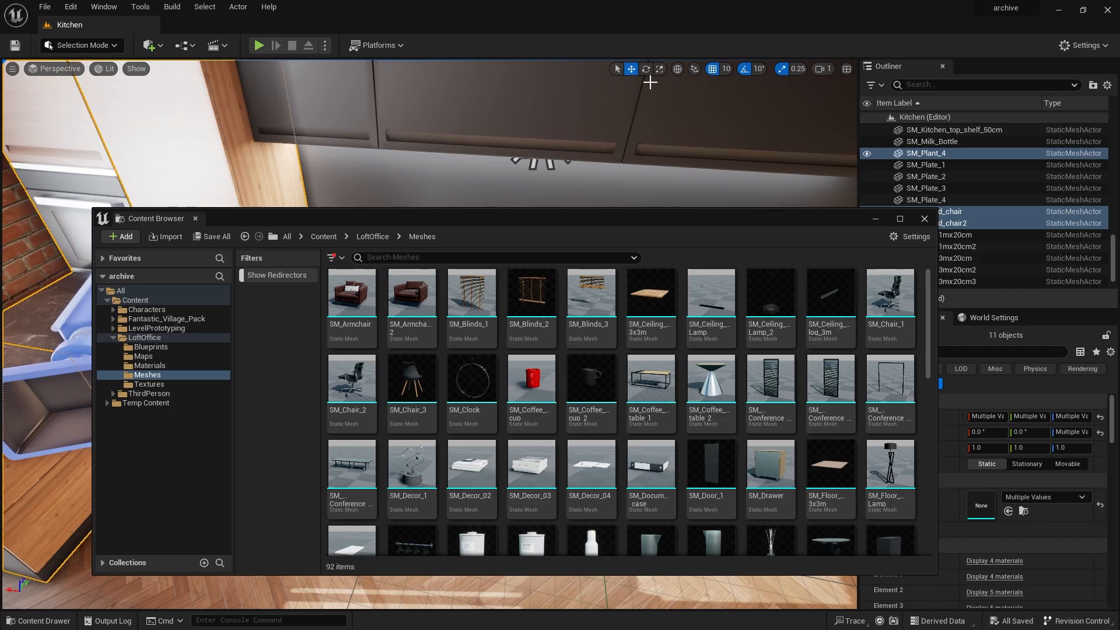
Step: Open the meshes/props/food folder of Fantastic_Village_Pack and look through its props for a cooking pot
{"action": "left_click", "coordinate": [324, 239]}
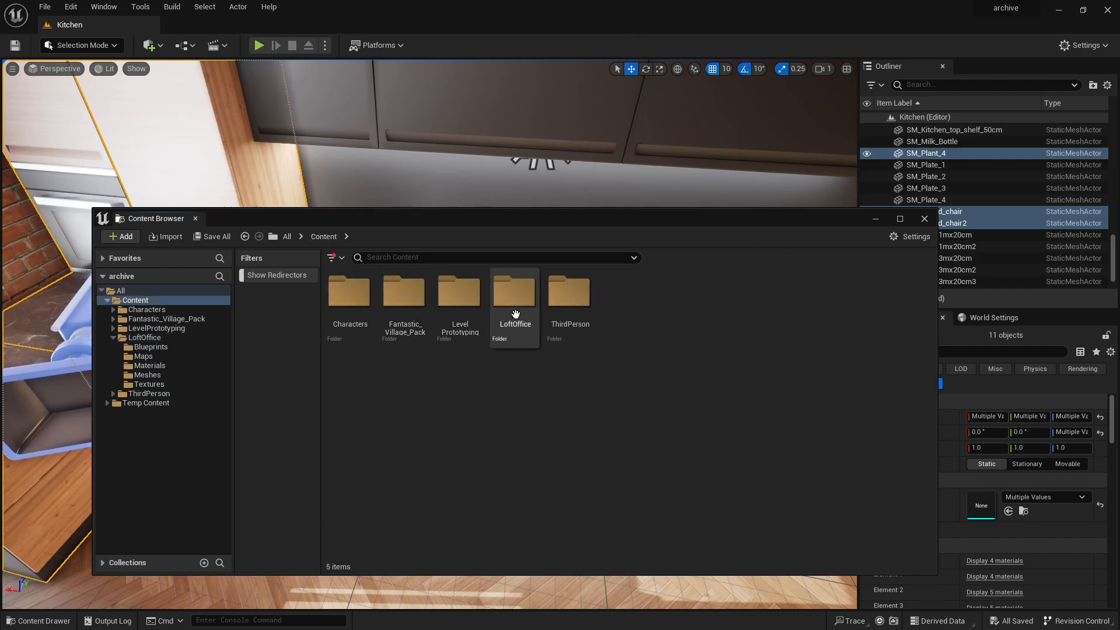
{"action": "double_click", "coordinate": [407, 305]}
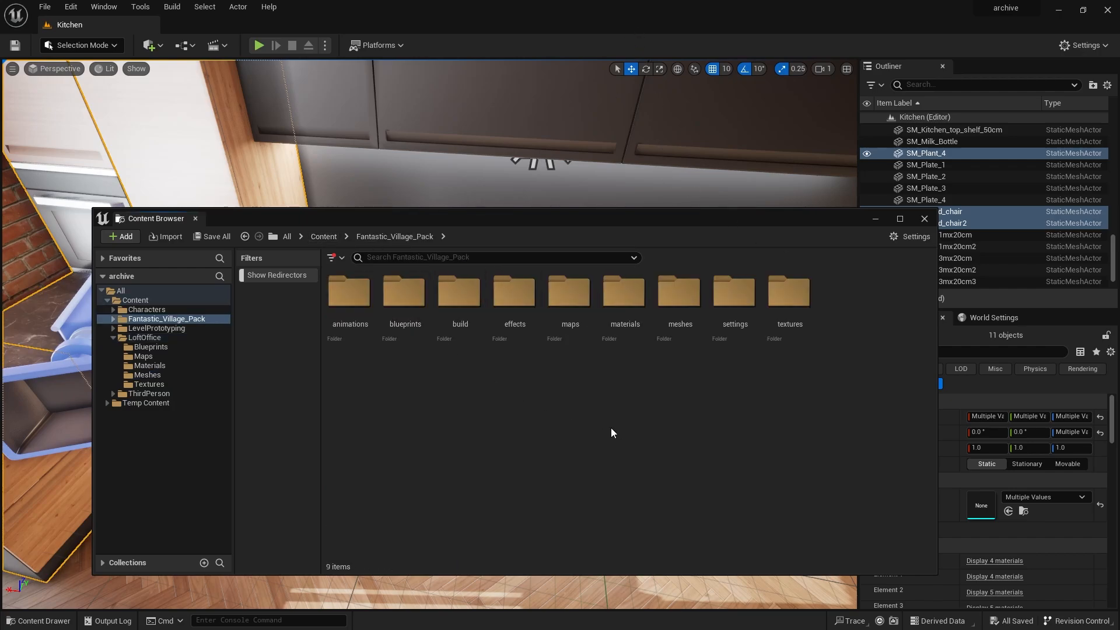
{"action": "double_click", "coordinate": [682, 326]}
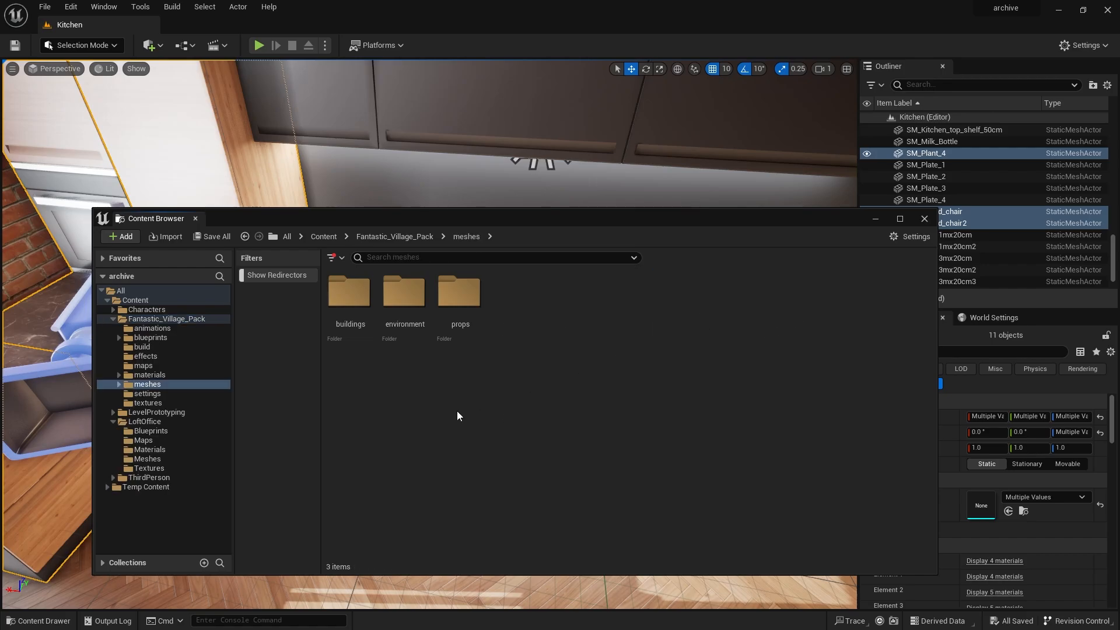
{"action": "double_click", "coordinate": [458, 307]}
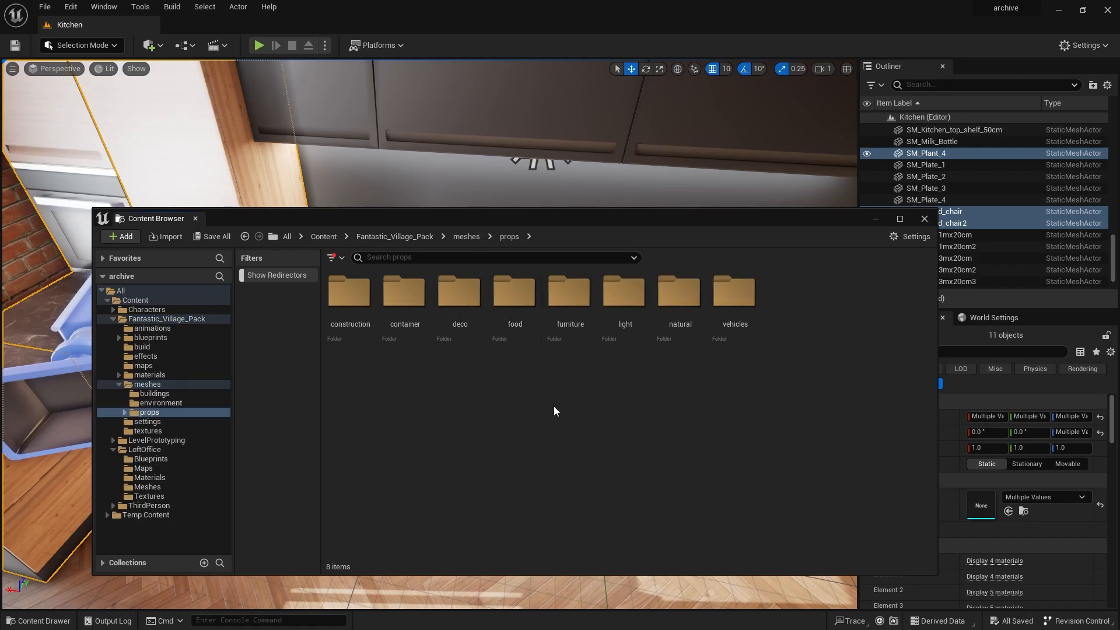
{"action": "double_click", "coordinate": [514, 291]}
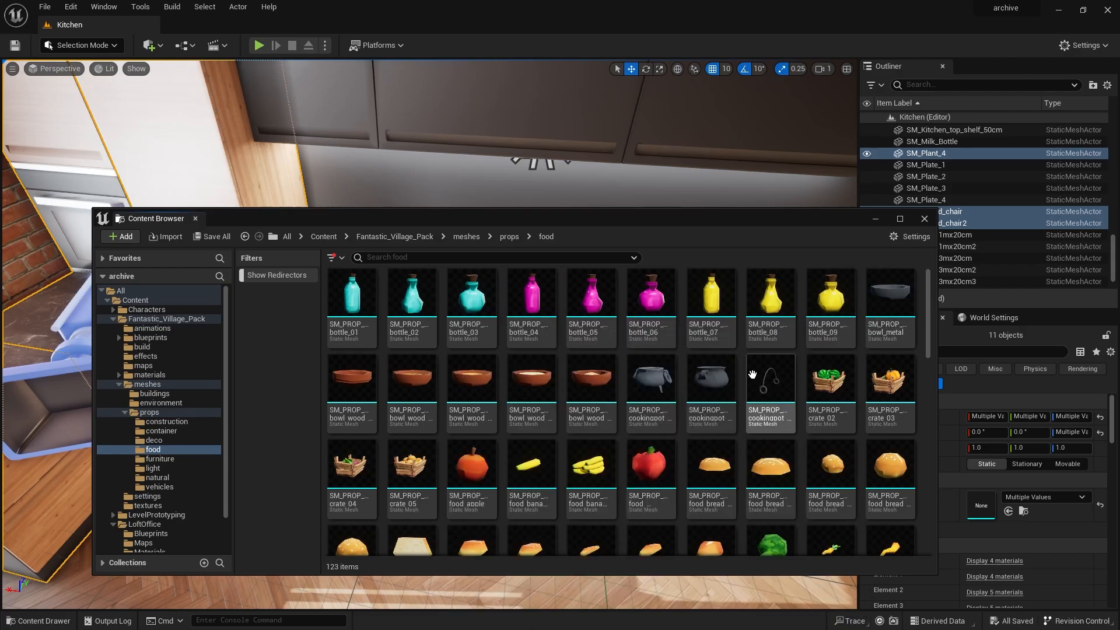
{"action": "scroll", "coordinate": [759, 416], "scroll_direction": "down", "scroll_amount": 2}
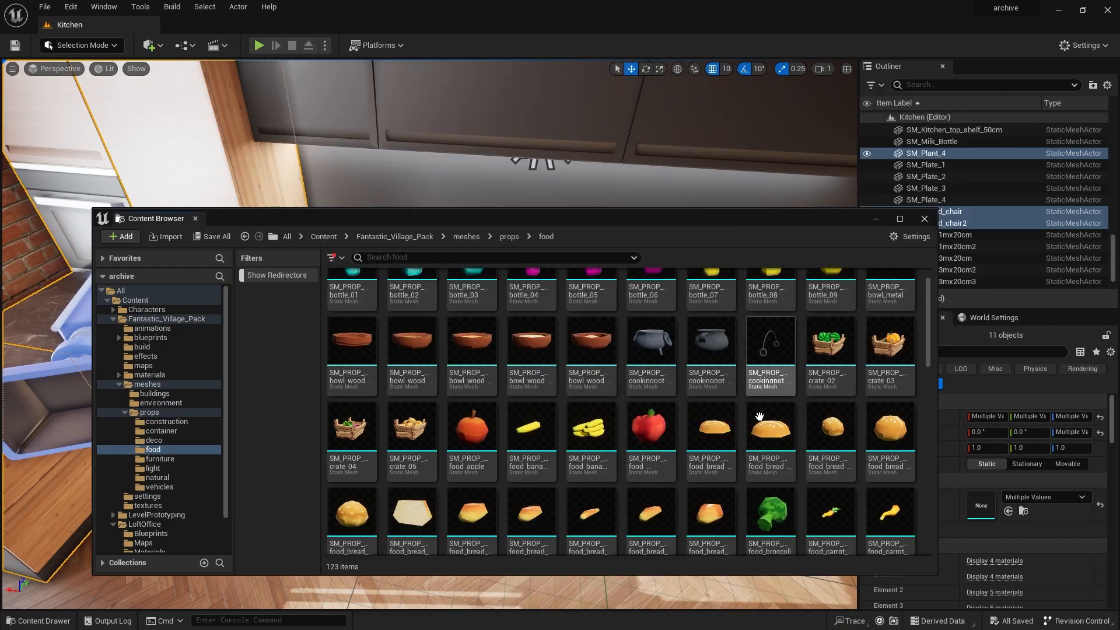
{"action": "scroll", "coordinate": [759, 416], "scroll_direction": "down", "scroll_amount": 8}
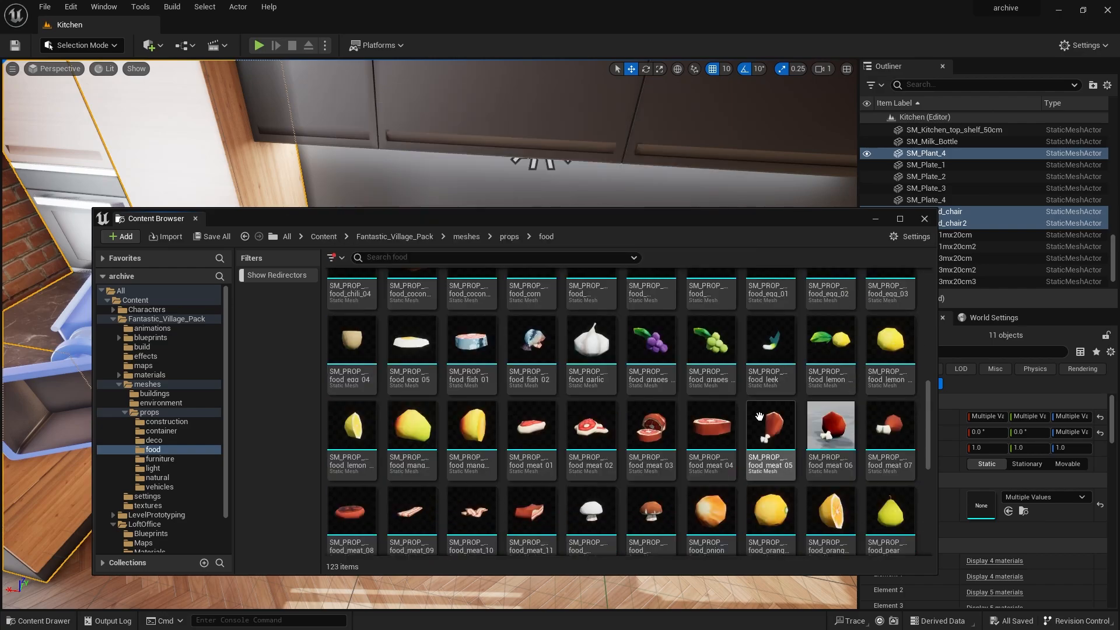
{"action": "scroll", "coordinate": [759, 416], "scroll_direction": "down", "scroll_amount": 2}
{"action": "scroll", "coordinate": [736, 432], "scroll_direction": "up", "scroll_amount": 6}
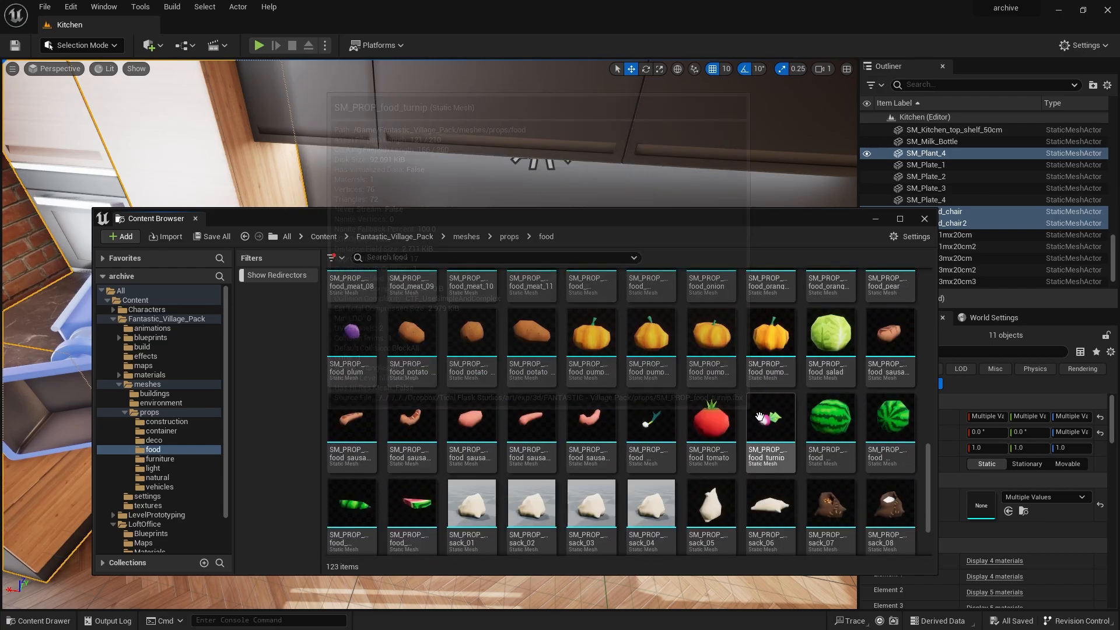
{"action": "scroll", "coordinate": [730, 437], "scroll_direction": "up", "scroll_amount": 5}
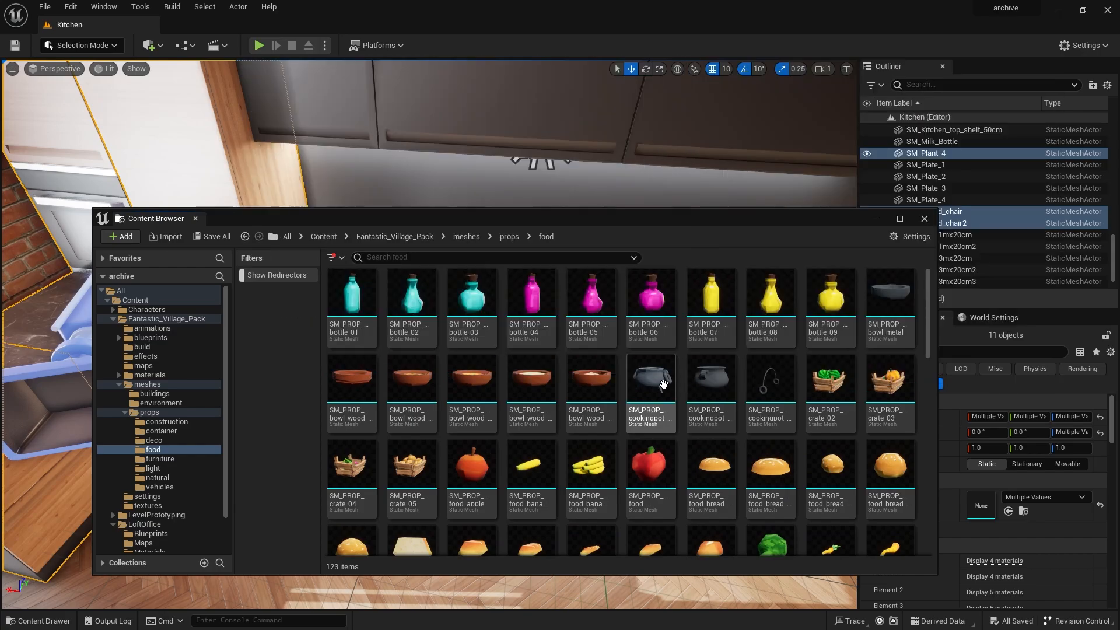
Step: Migrate SM_PROP_cookingpot_small with all its dependencies into Intro_To_Unreal's Content folder, overwriting the assets that already exist there
{"action": "left_click", "coordinate": [662, 385]}
{"action": "left_click", "coordinate": [711, 379]}
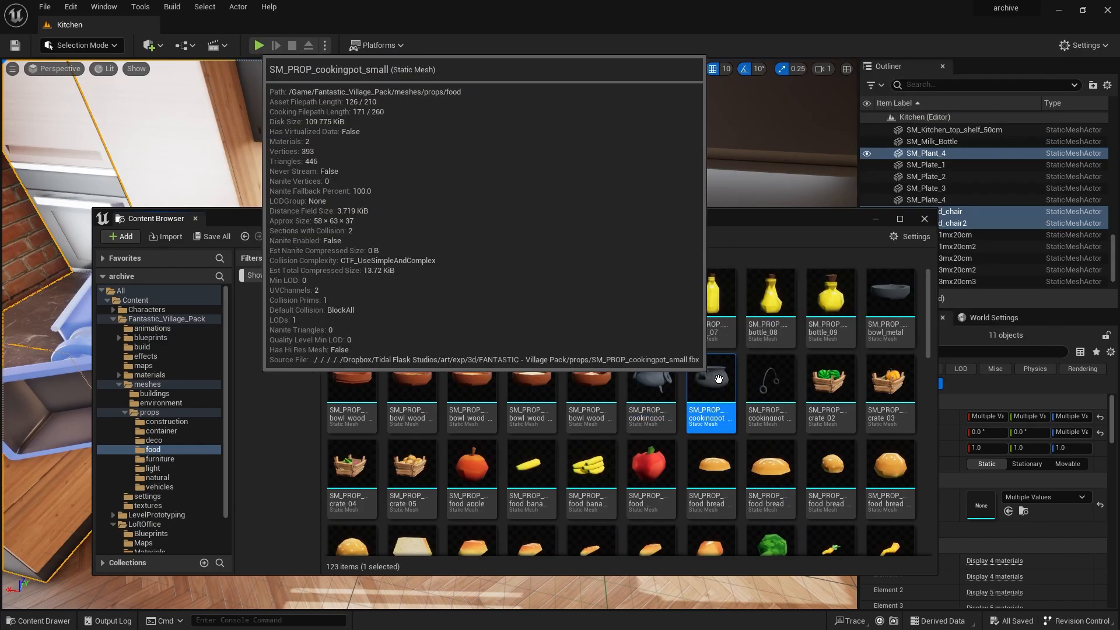
{"action": "right_click", "coordinate": [711, 379]}
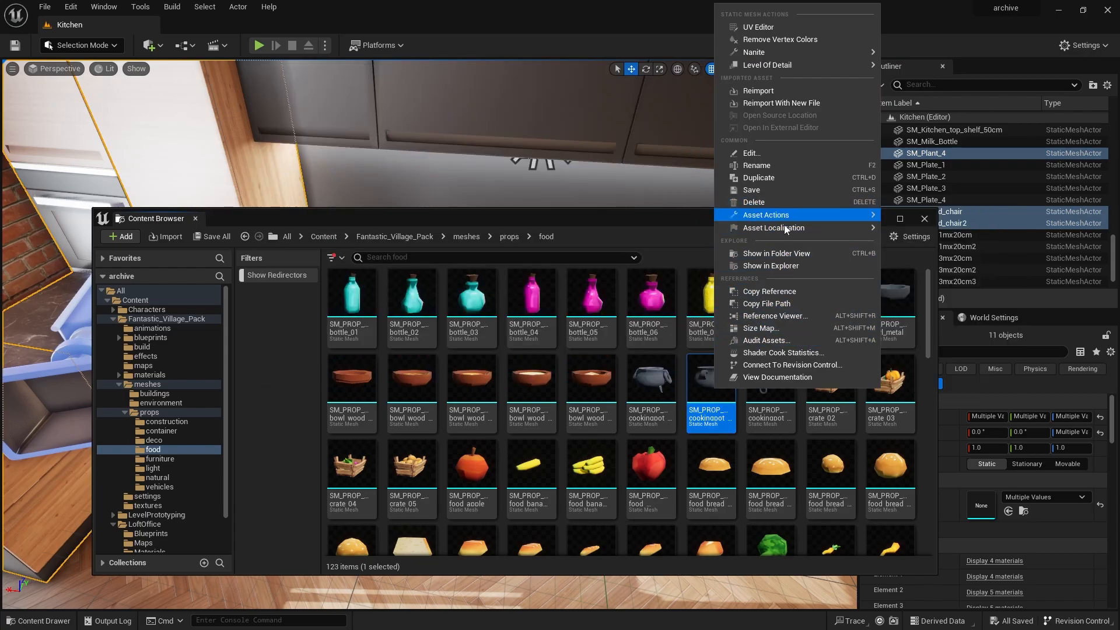
{"action": "mouse_move", "coordinate": [784, 216]}
{"action": "left_click", "coordinate": [940, 283]}
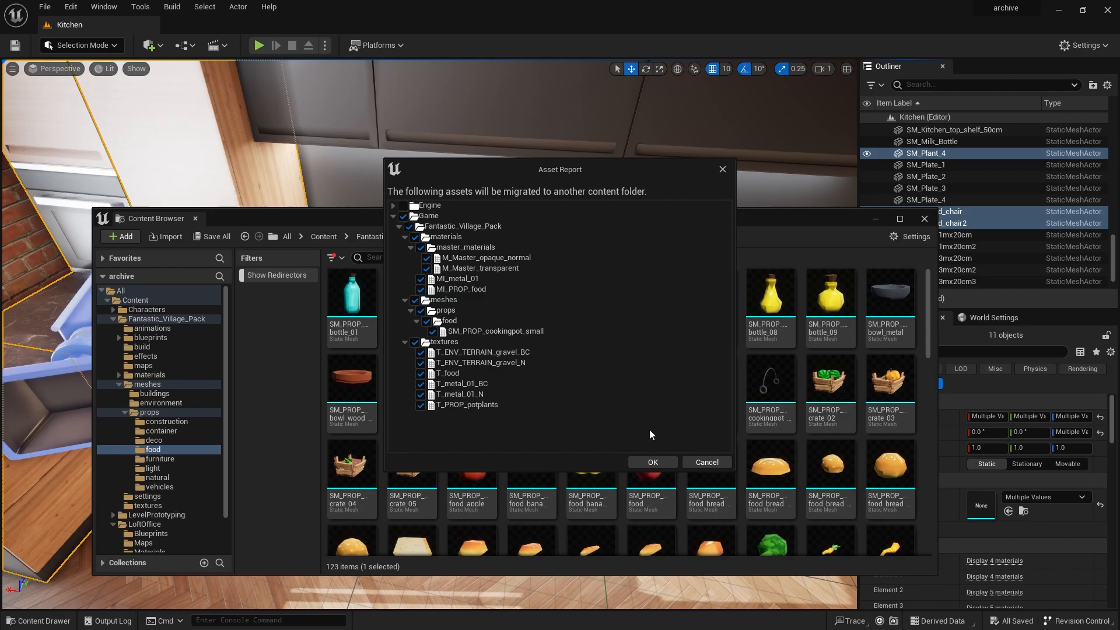
{"action": "left_click", "coordinate": [652, 462]}
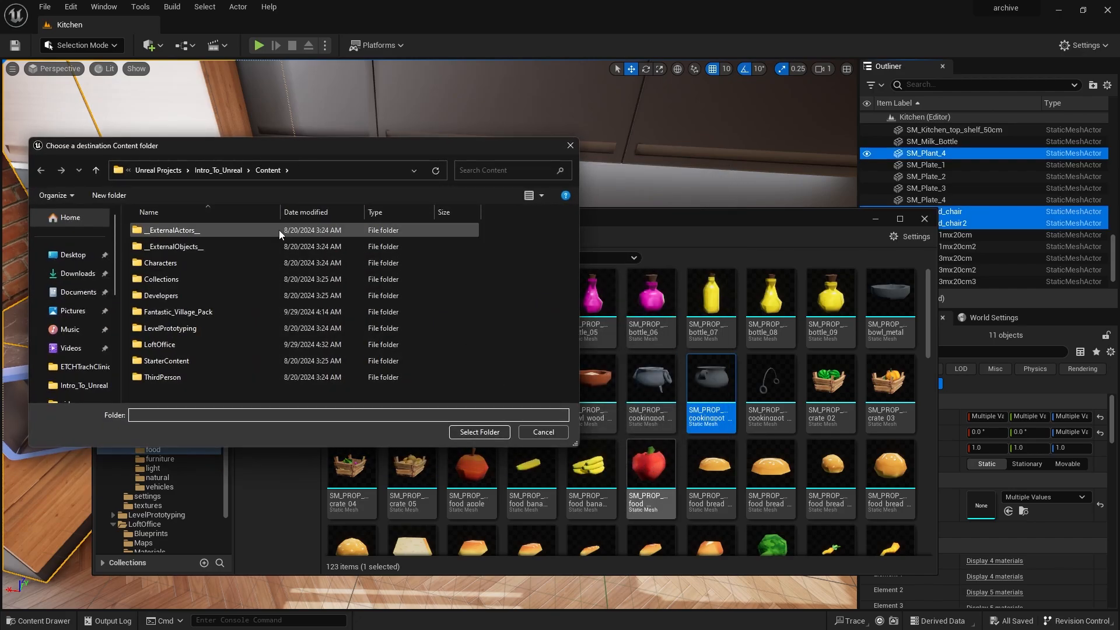
{"action": "left_click", "coordinate": [476, 436]}
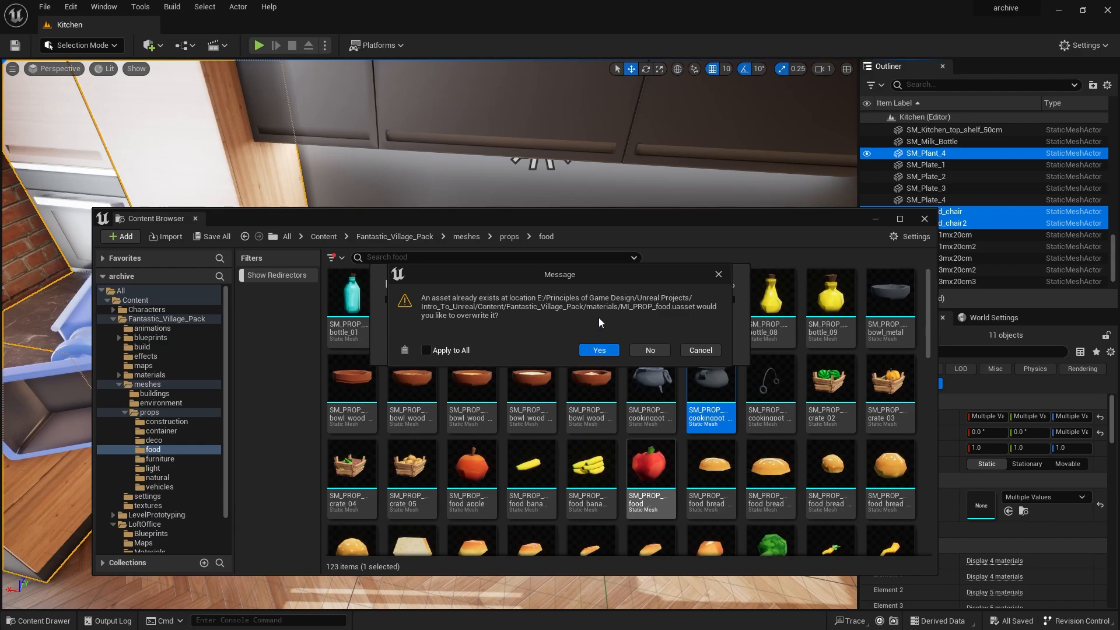
{"action": "left_click", "coordinate": [599, 350]}
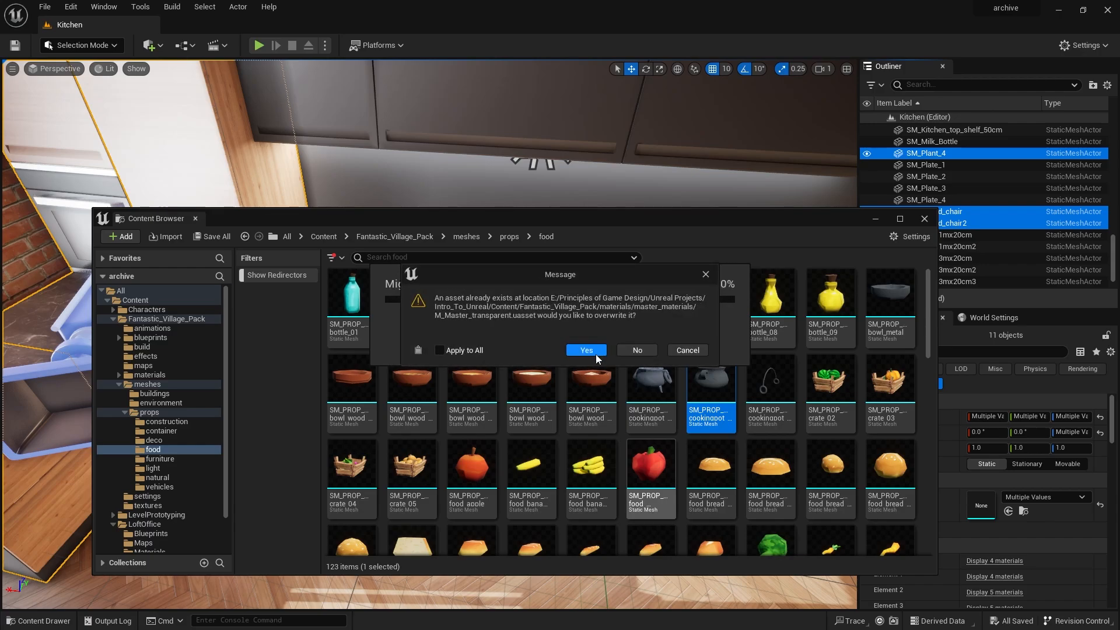
{"action": "left_click", "coordinate": [596, 353]}
{"action": "left_click", "coordinate": [597, 353]}
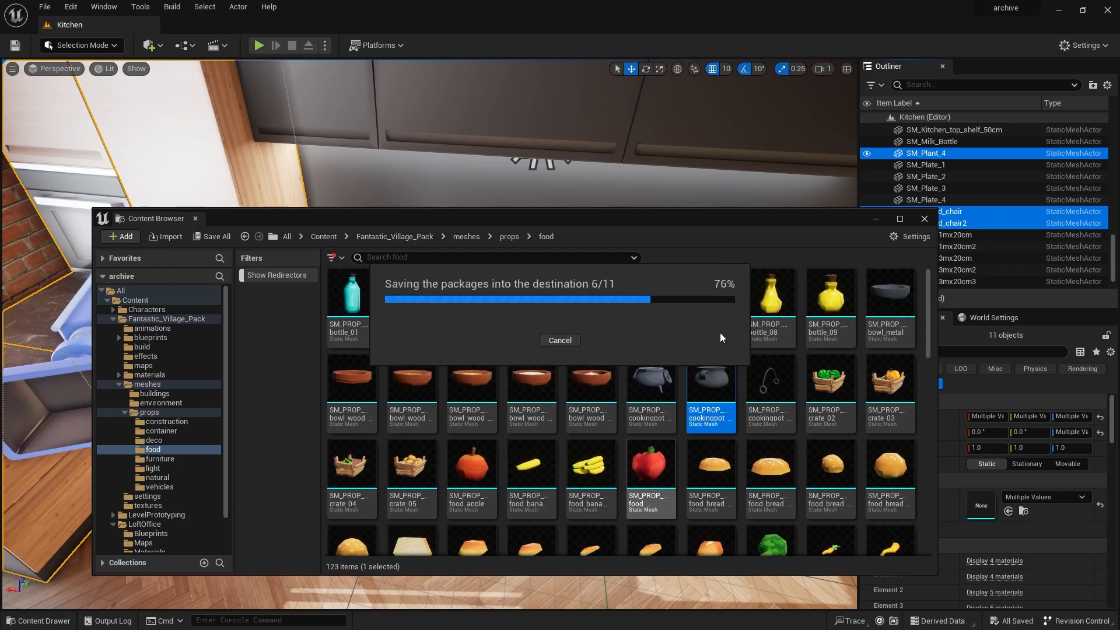
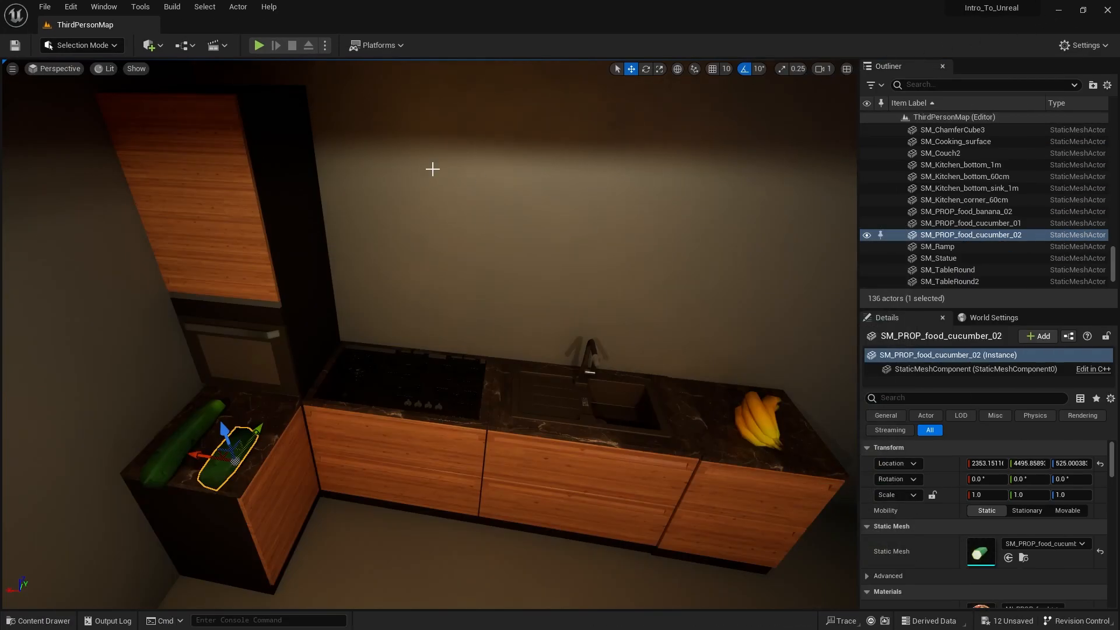
Step: Place SM_PROP_cookingpot_small on the cooktop, scale it uniformly to about 0.34 and move it to about X 2262
{"action": "right_click_drag", "start_coordinate": [510, 271], "coordinate": [496, 309]}
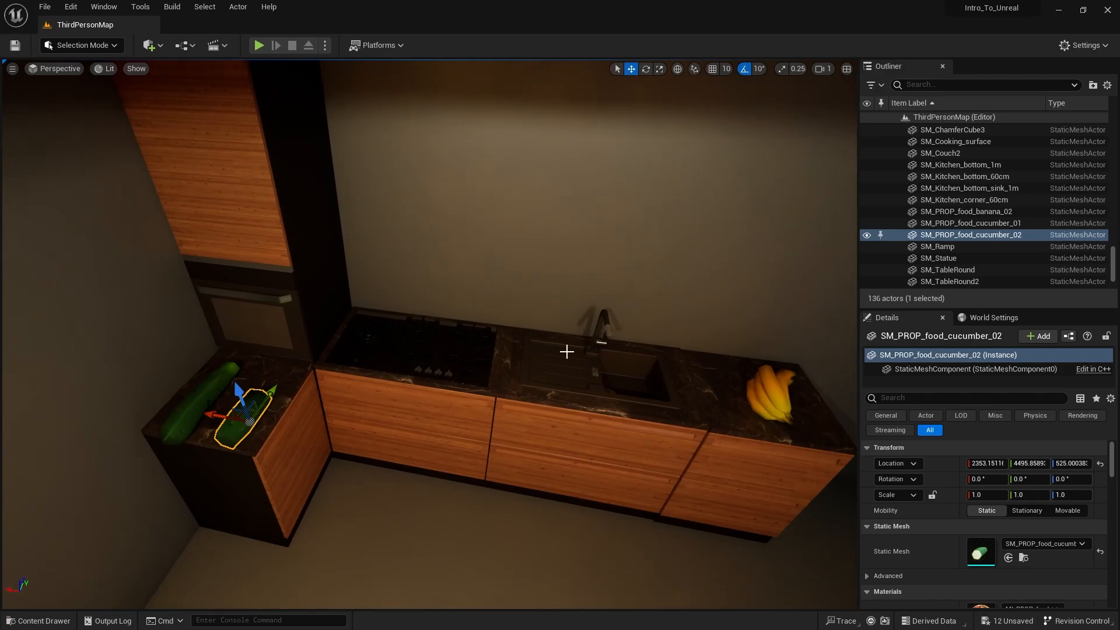
{"action": "key", "text": "ctrl+b"}
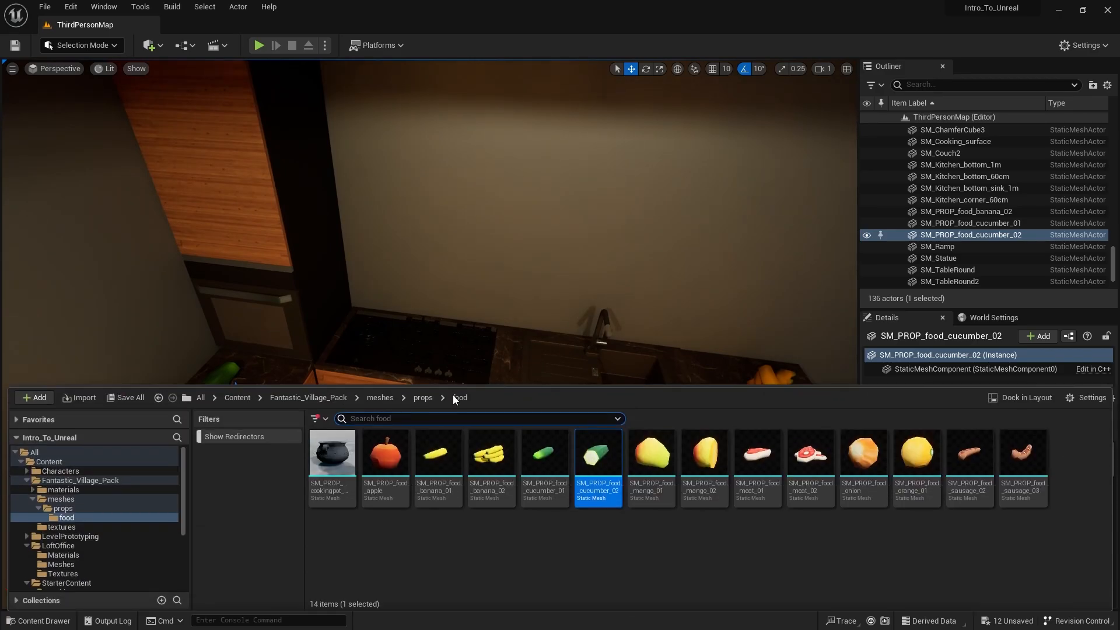
{"action": "left_click_drag", "start_coordinate": [328, 482], "coordinate": [464, 370]}
{"action": "key", "text": "f"}
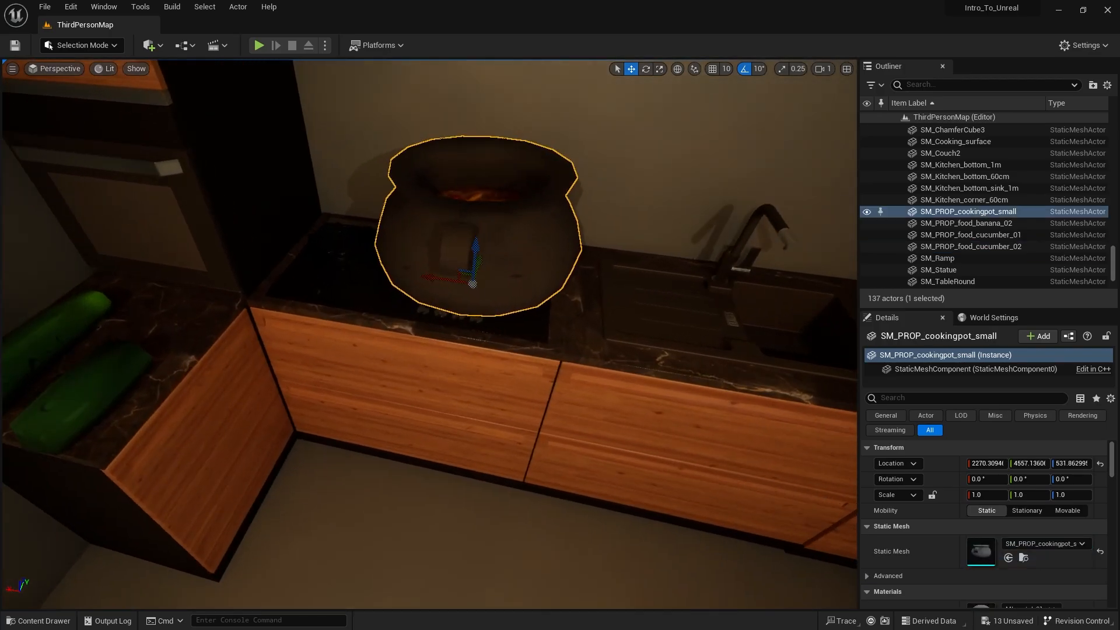
{"action": "left_click_drag", "start_coordinate": [471, 455], "coordinate": [427, 497]}
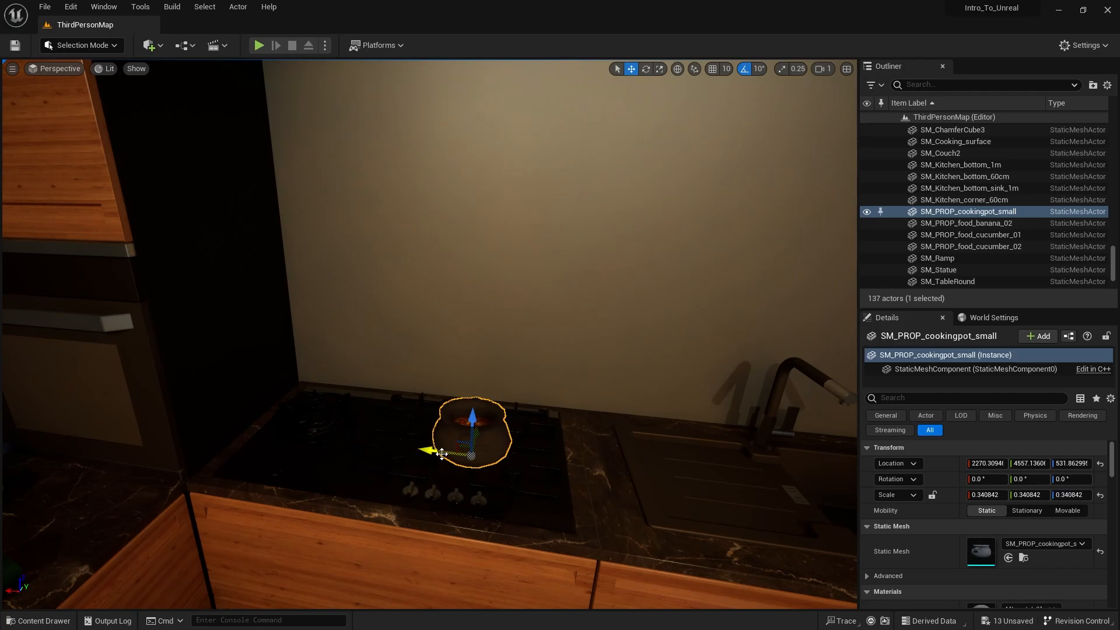
{"action": "left_click_drag", "start_coordinate": [424, 446], "coordinate": [459, 457]}
{"action": "key", "text": "s"}
{"action": "mouse_move", "coordinate": [568, 472]}
{"action": "right_mouse_down"}
{"action": "mouse_move", "coordinate": [624, 471]}
{"action": "mouse_move", "coordinate": [513, 466]}
{"action": "mouse_move", "coordinate": [571, 470]}
{"action": "right_mouse_up"}
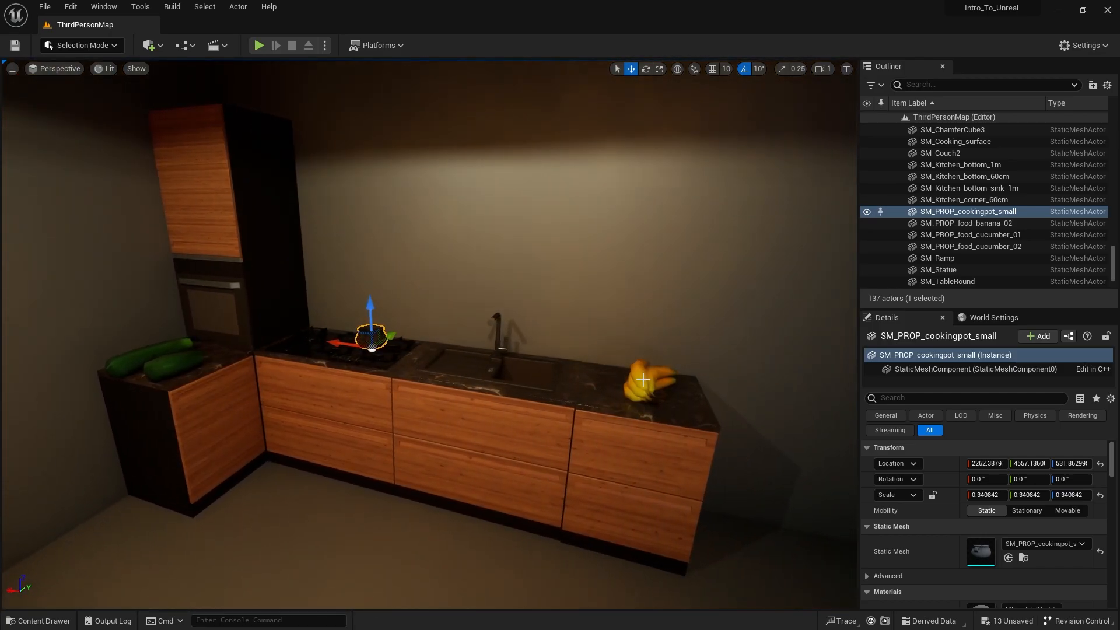
Step: Scale the bananas uniformly to about 0.75 and both cucumbers to about 0.65
{"action": "left_click", "coordinate": [643, 379]}
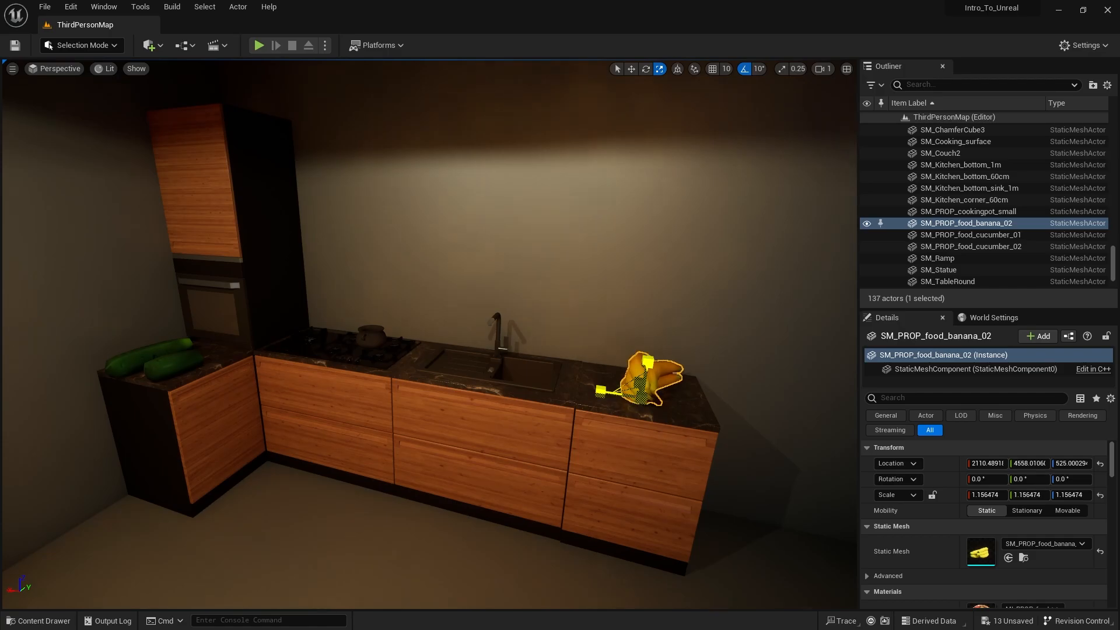
{"action": "left_click", "coordinate": [175, 362]}
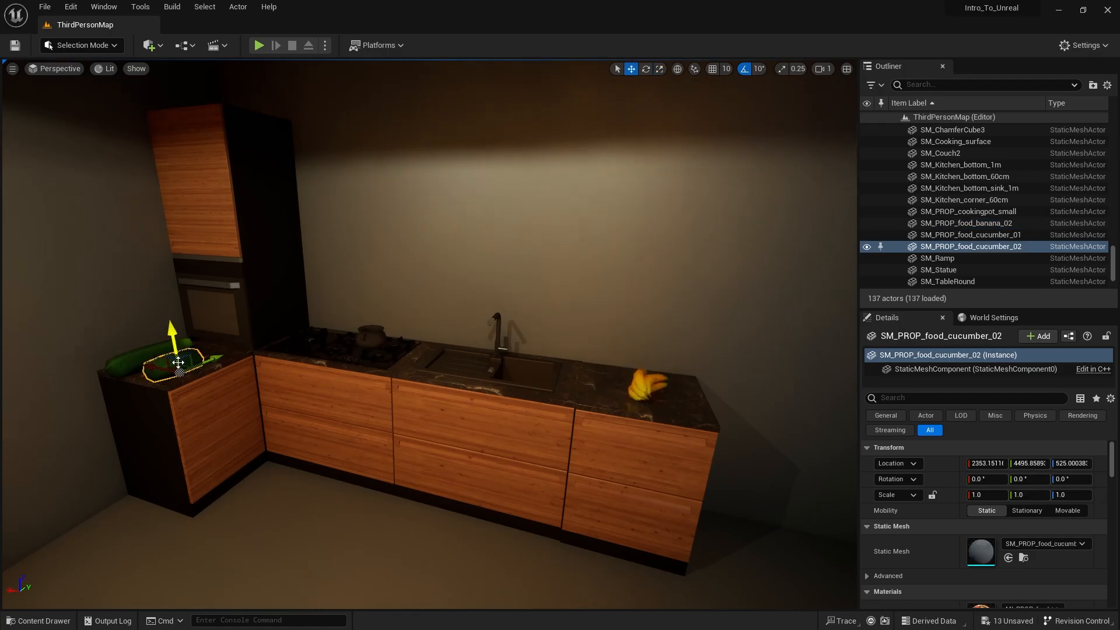
{"action": "left_click", "coordinate": [135, 358], "text": "ctrl"}
{"action": "key", "text": "r"}
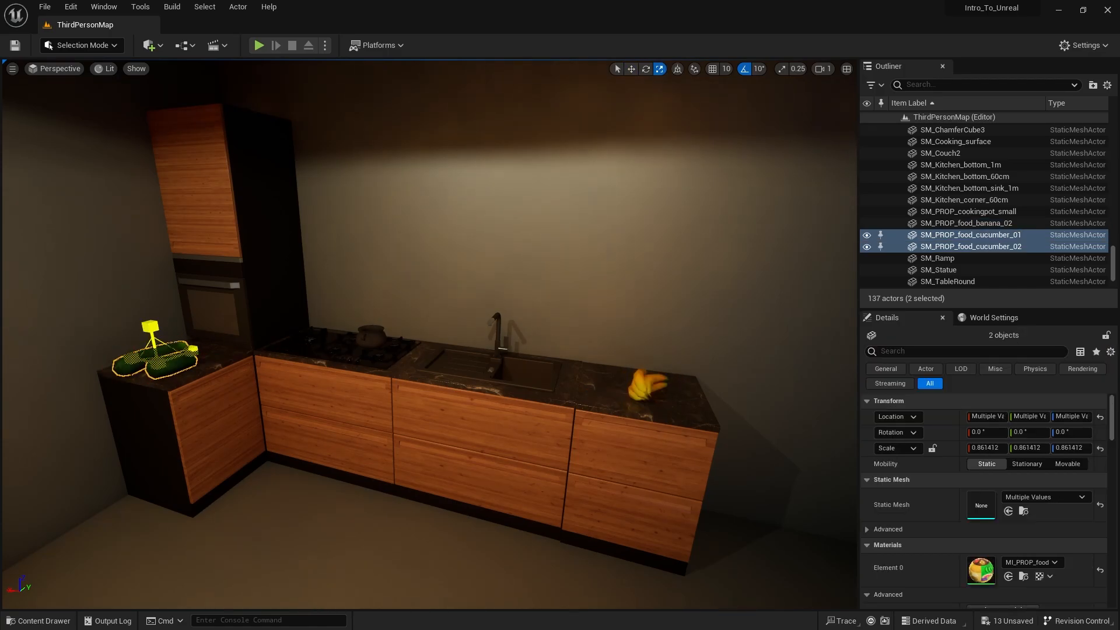
{"action": "left_click_drag", "start_coordinate": [154, 351], "coordinate": [153, 353]}
{"action": "mouse_move", "coordinate": [530, 342]}
{"action": "right_mouse_down"}
{"action": "mouse_move", "coordinate": [537, 204]}
{"action": "mouse_move", "coordinate": [548, 361]}
{"action": "mouse_move", "coordinate": [530, 342]}
{"action": "right_mouse_up"}
Step: Move the whole cucumber to about X 2389, Y 4504 and the cut one beside it to about X 2377, Y 4492
{"action": "left_click", "coordinate": [221, 421]}
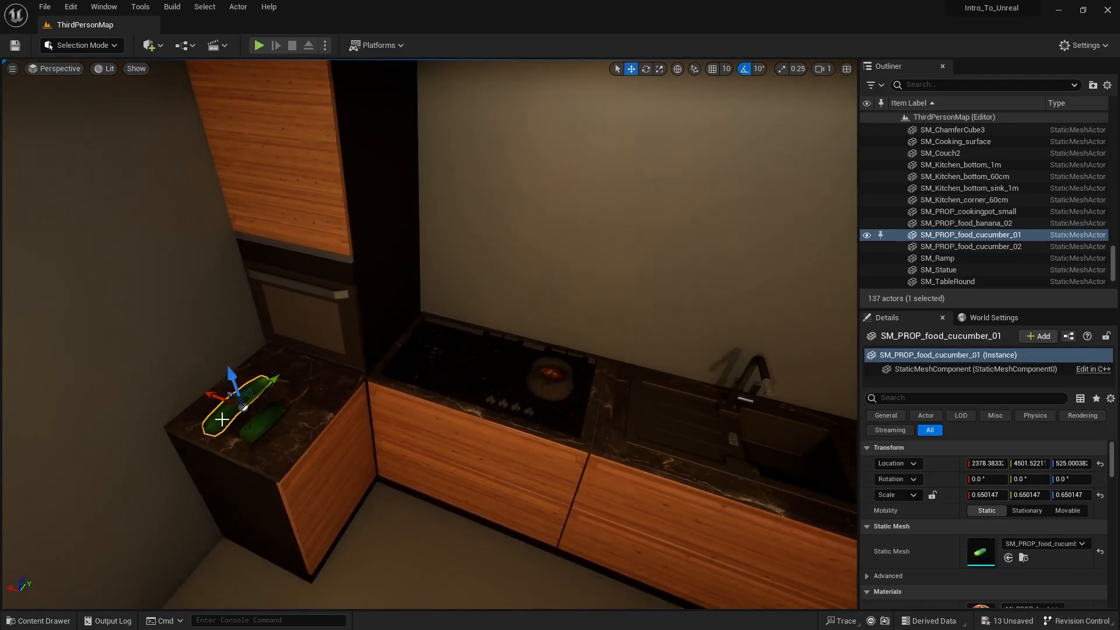
{"action": "left_click_drag", "start_coordinate": [209, 396], "coordinate": [192, 392]}
{"action": "left_click", "coordinate": [255, 428]}
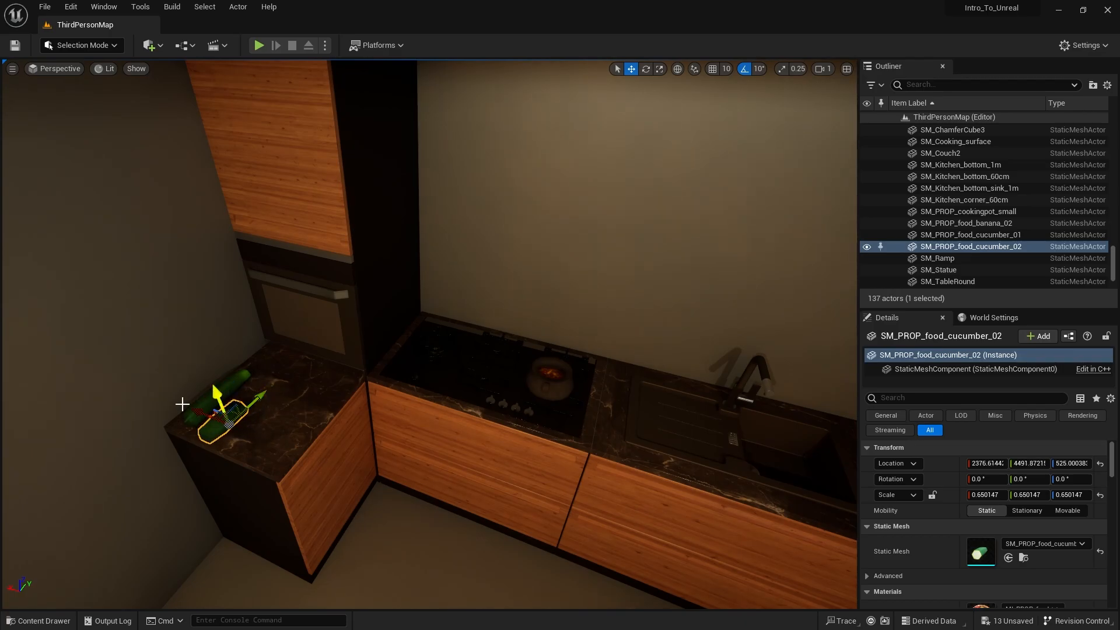
{"action": "left_click", "coordinate": [239, 397]}
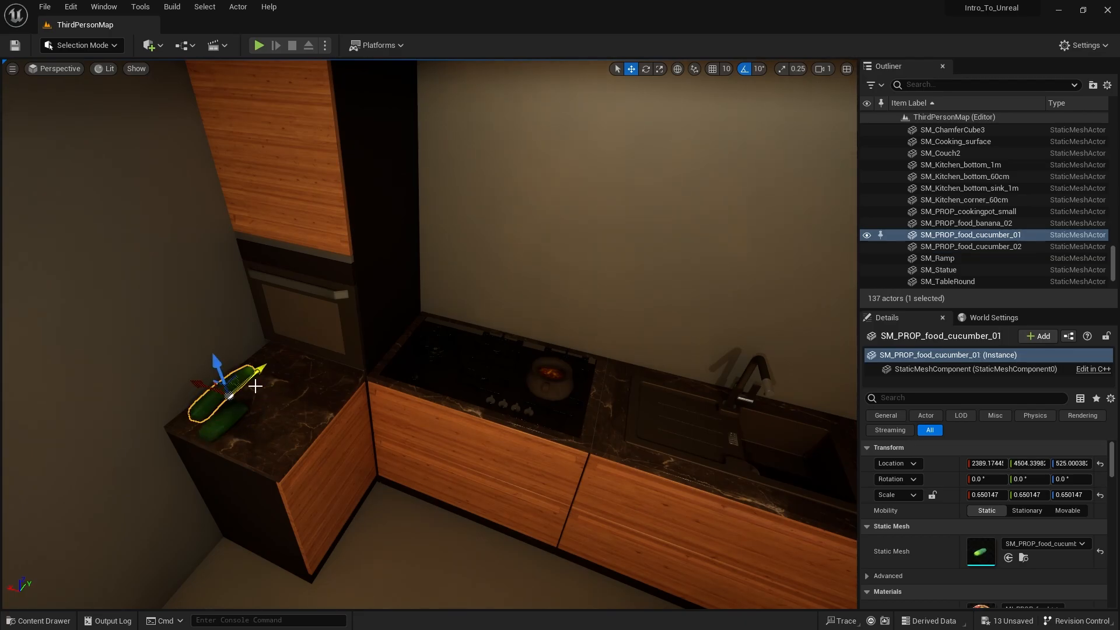
{"action": "right_click_drag", "start_coordinate": [256, 386], "coordinate": [506, 431]}
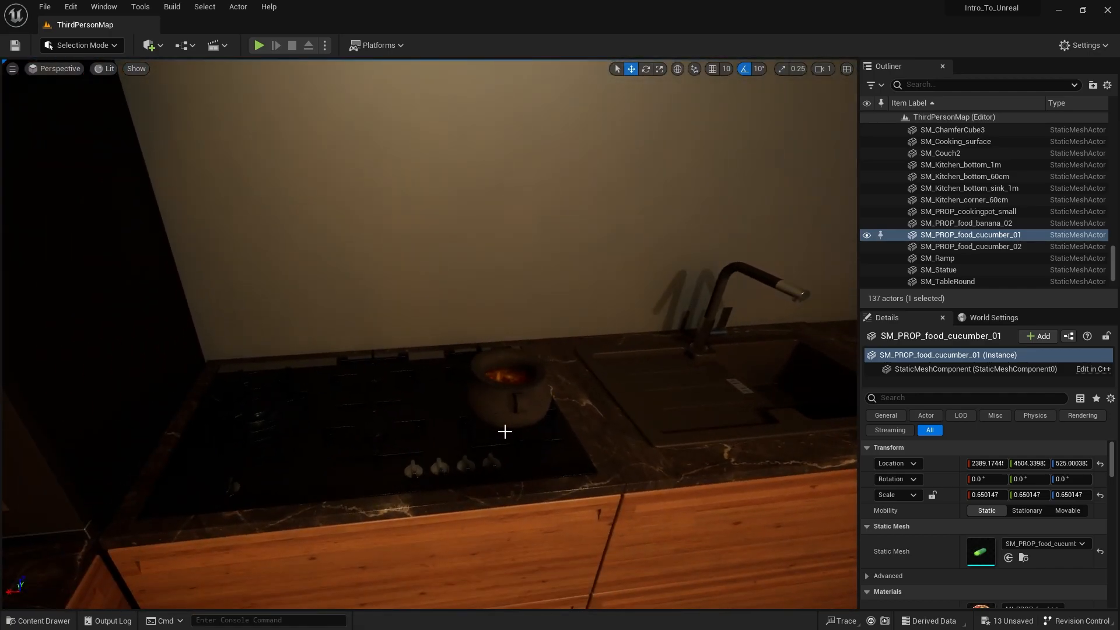
{"action": "left_click", "coordinate": [506, 388]}
{"action": "right_click_drag", "start_coordinate": [578, 430], "coordinate": [530, 433]}
{"action": "left_click", "coordinate": [736, 434]}
{"action": "key", "text": "e"}
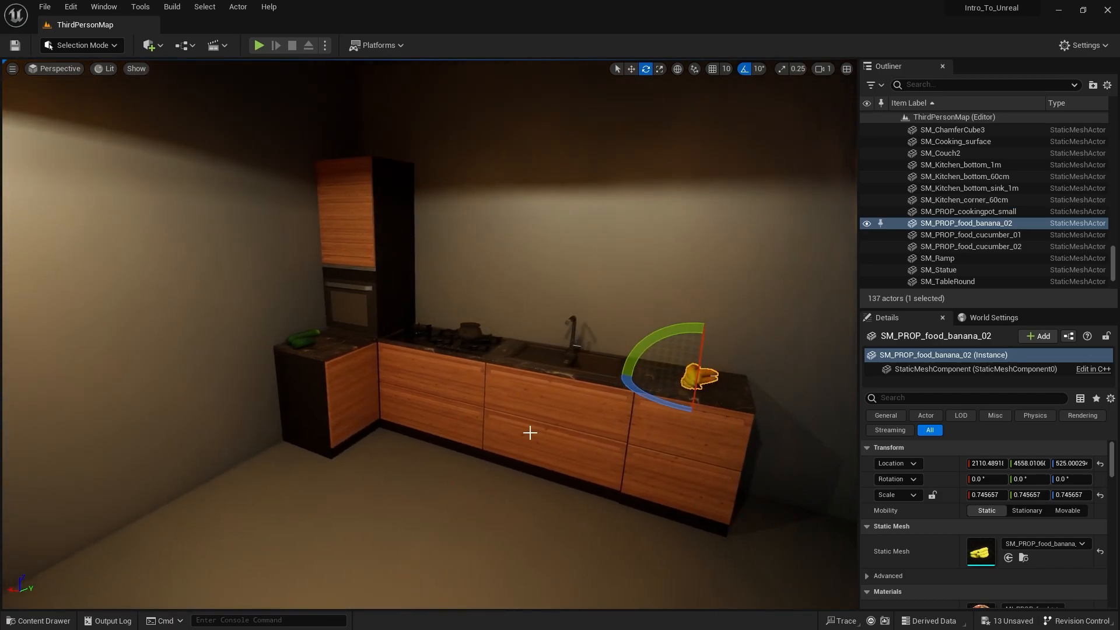
{"action": "left_click", "coordinate": [478, 399]}
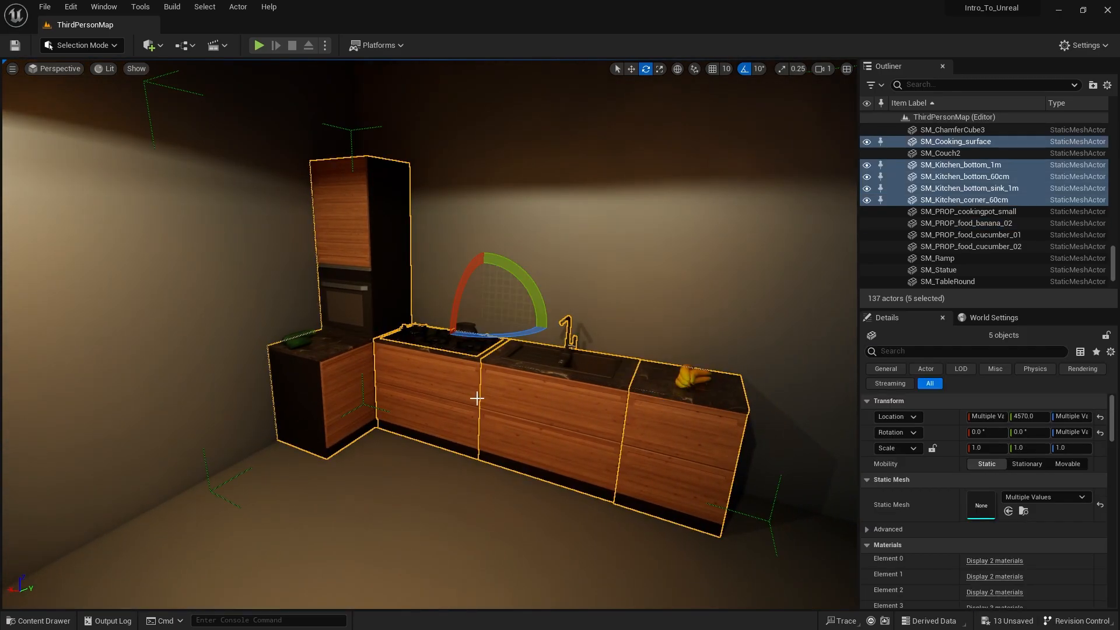
{"action": "left_click", "coordinate": [362, 474], "text": "ctrl"}
Step: Place SM_Kitchen_table_2_4m, SM_Plant_4 and SM_Round_chair together from the LoftOffice Meshes folder onto the kitchen floor
{"action": "key", "text": "ctrl+space"}
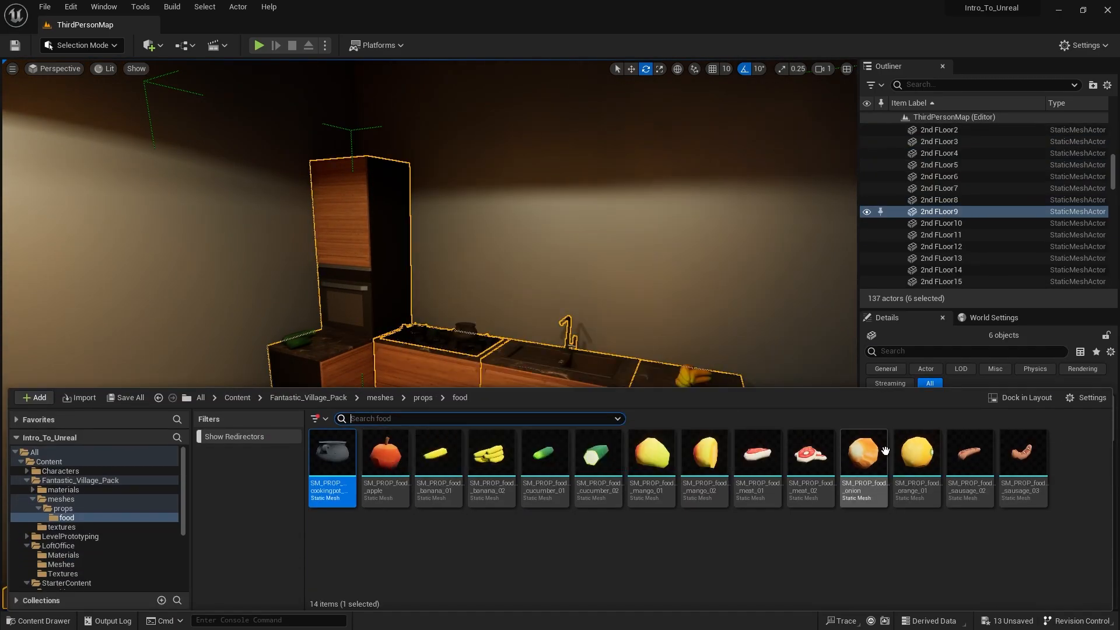
{"action": "left_click", "coordinate": [245, 398]}
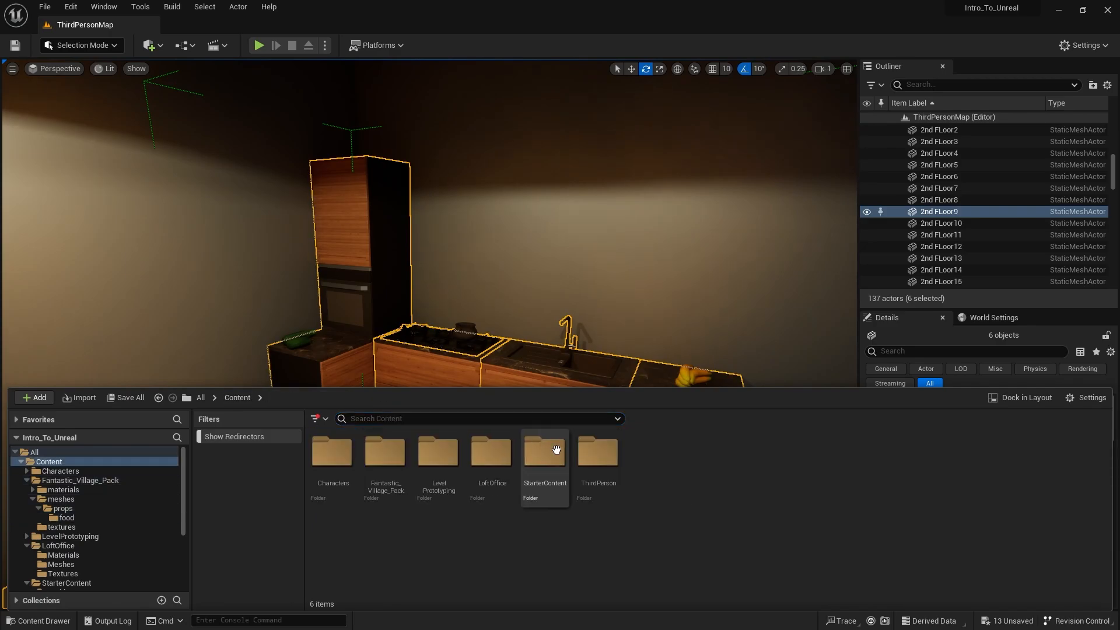
{"action": "double_click", "coordinate": [491, 452]}
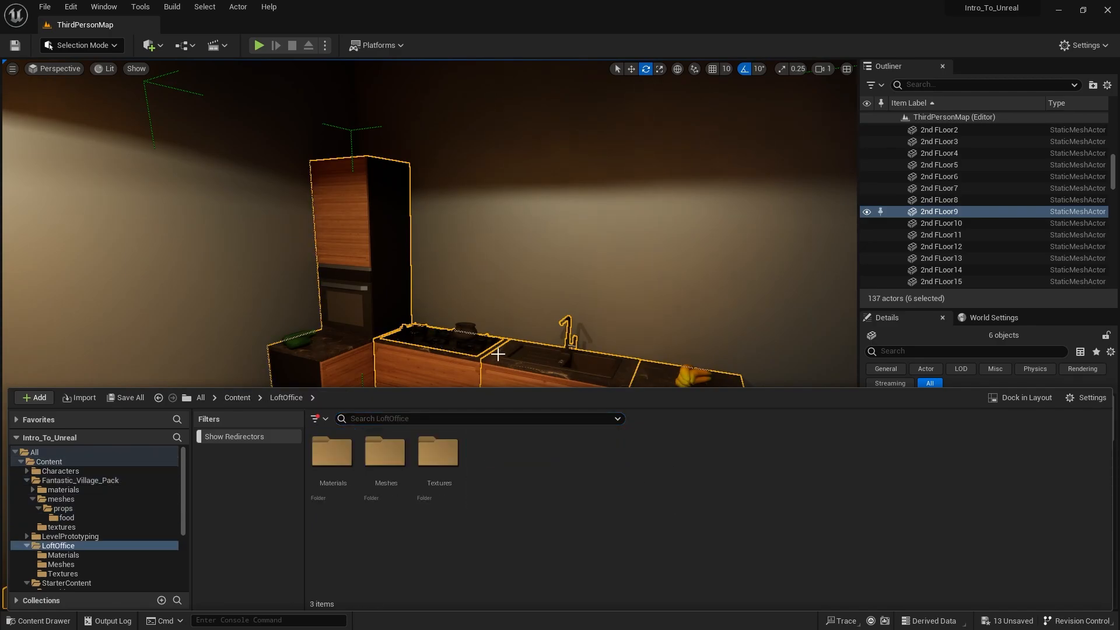
{"action": "double_click", "coordinate": [386, 458]}
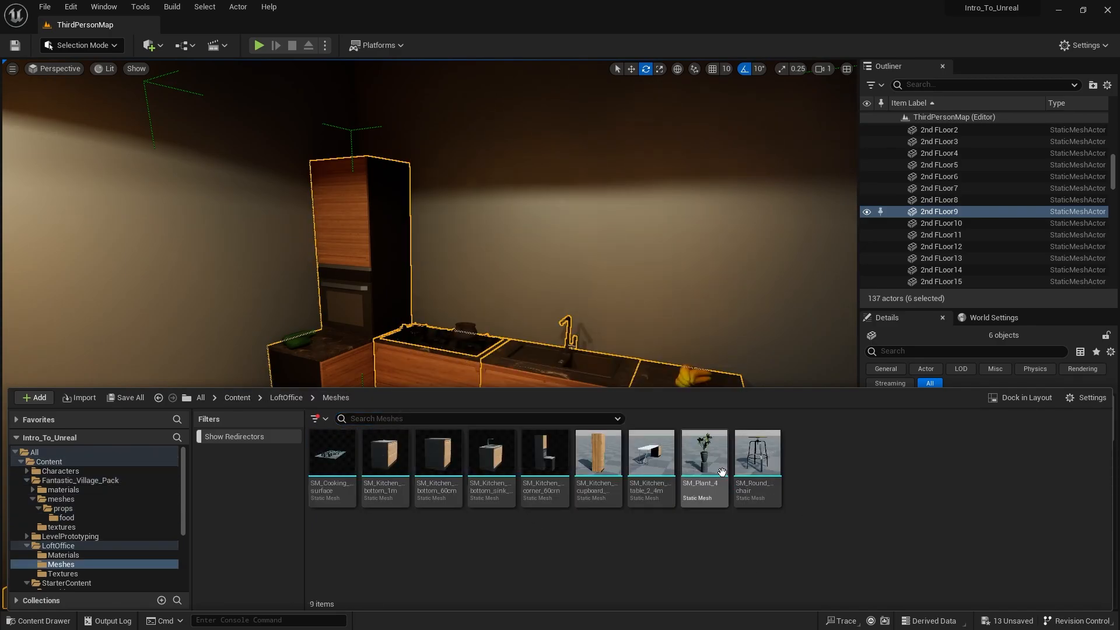
{"action": "left_click", "coordinate": [652, 455]}
{"action": "left_click", "coordinate": [738, 461], "text": "shift"}
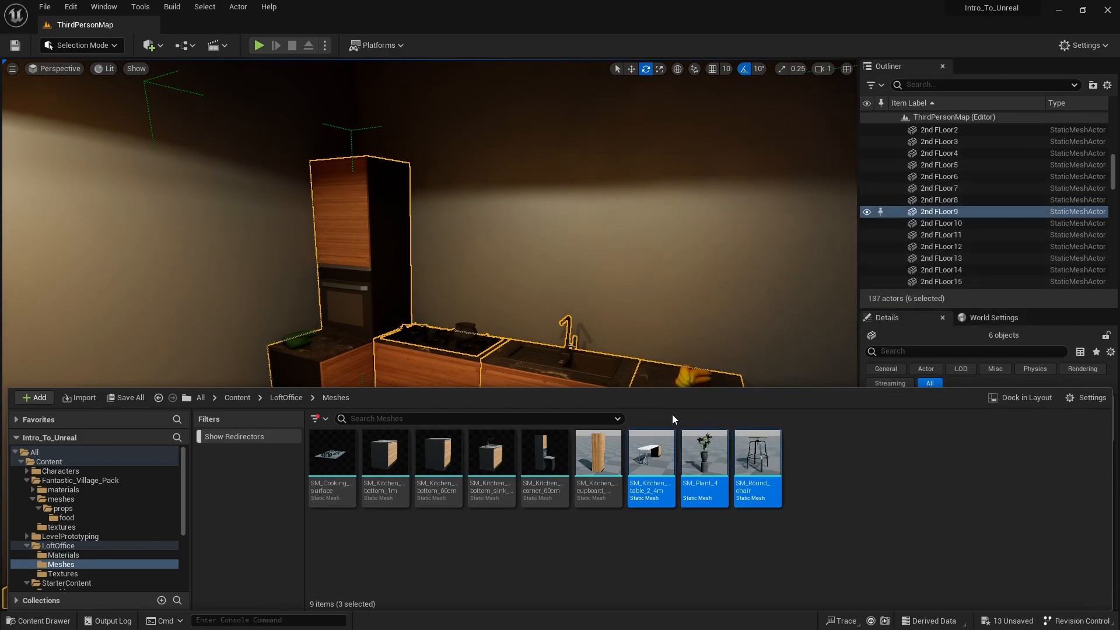
{"action": "left_click_drag", "start_coordinate": [651, 461], "coordinate": [145, 538]}
{"action": "right_click_drag", "start_coordinate": [145, 537], "coordinate": [117, 455]}
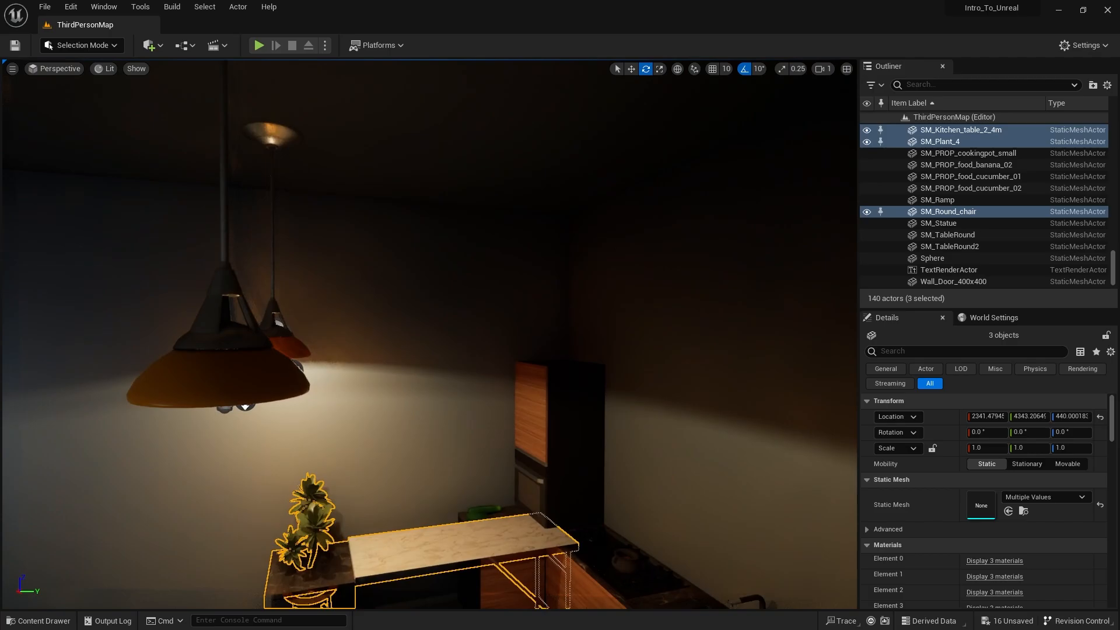
Step: Turn the table, plant and chair group about the vertical axis and move it to about X 2165, Y 4312 in front of the cabinets
{"action": "right_click_drag", "start_coordinate": [426, 327], "coordinate": [375, 465]}
{"action": "key", "text": "w"}
{"action": "left_click_drag", "start_coordinate": [448, 462], "coordinate": [328, 492]}
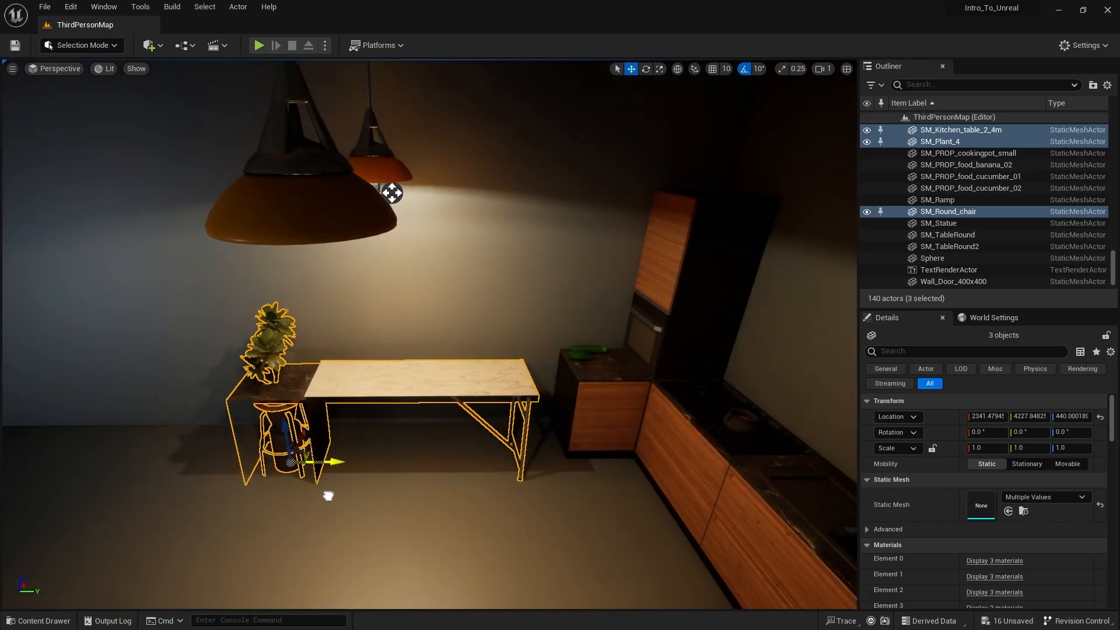
{"action": "key", "text": "e"}
{"action": "left_click_drag", "start_coordinate": [342, 445], "coordinate": [298, 426]}
{"action": "key", "text": "w"}
{"action": "right_click_drag", "start_coordinate": [333, 326], "coordinate": [368, 408]}
{"action": "left_click_drag", "start_coordinate": [467, 400], "coordinate": [327, 491]}
{"action": "right_click_drag", "start_coordinate": [327, 490], "coordinate": [403, 532]}
{"action": "left_click_drag", "start_coordinate": [426, 547], "coordinate": [536, 564]}
{"action": "right_click_drag", "start_coordinate": [536, 563], "coordinate": [525, 559]}
{"action": "left_click_drag", "start_coordinate": [460, 536], "coordinate": [420, 546]}
{"action": "right_click_drag", "start_coordinate": [420, 547], "coordinate": [511, 497]}
Step: Rotate the table, plant and chair group about the vertical axis to -270°
{"action": "left_click_drag", "start_coordinate": [325, 521], "coordinate": [272, 473]}
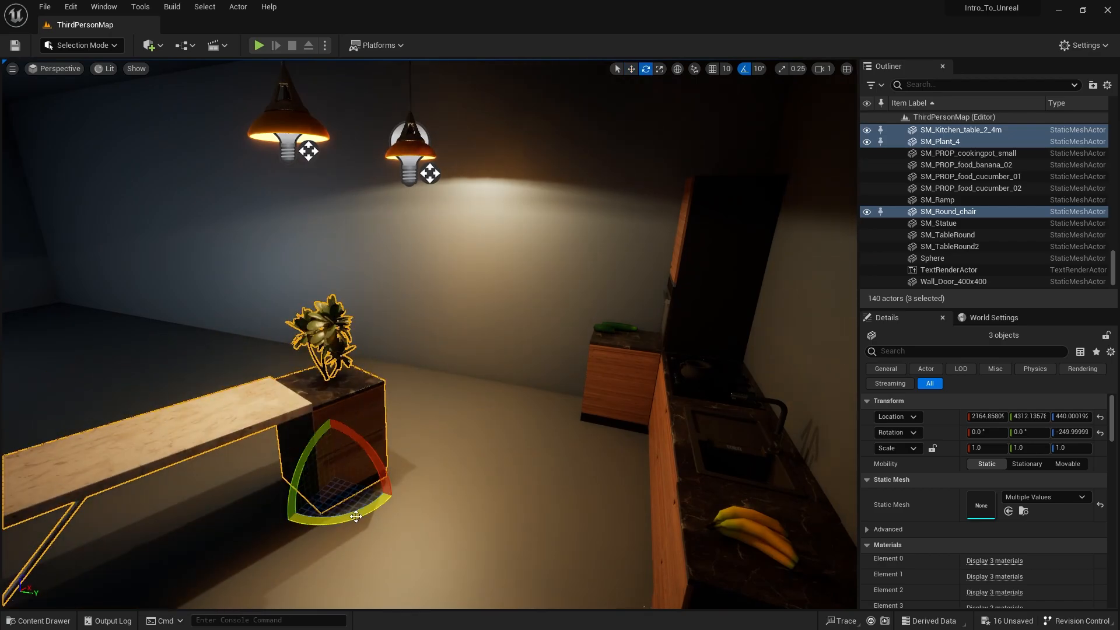
{"action": "left_click_drag", "start_coordinate": [356, 516], "coordinate": [329, 513]}
{"action": "right_click_drag", "start_coordinate": [405, 443], "coordinate": [467, 452]}
{"action": "key", "text": "w"}
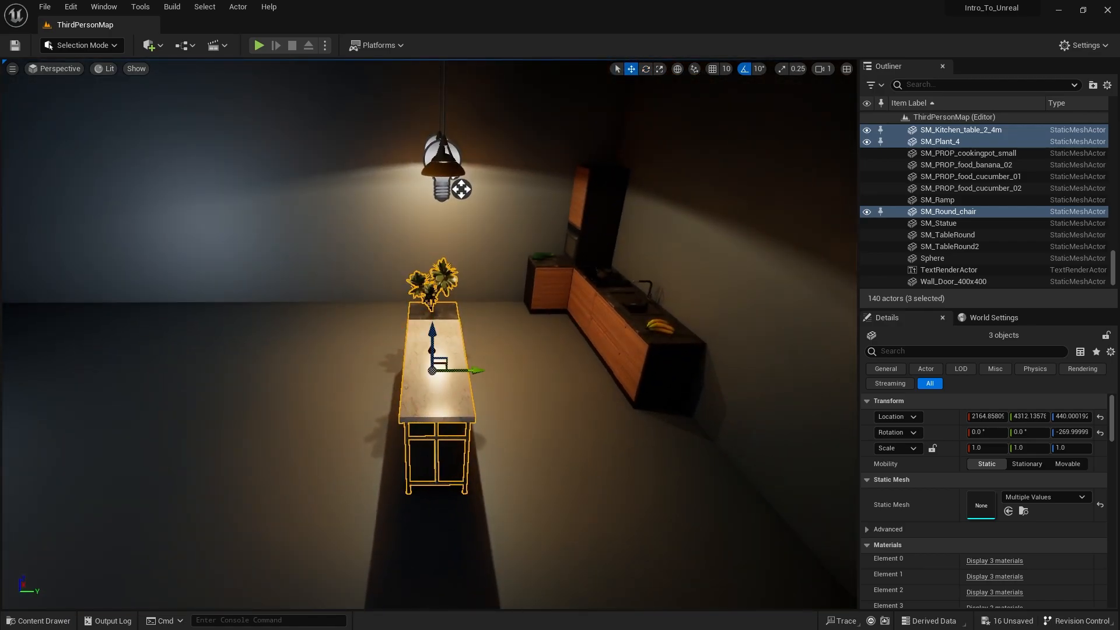
Step: Separate the plant and chair from the table, moving the plant to about Y 4497 and the chair to about Y 4406
{"action": "right_click_drag", "start_coordinate": [411, 399], "coordinate": [525, 408]}
{"action": "left_click", "coordinate": [305, 416]}
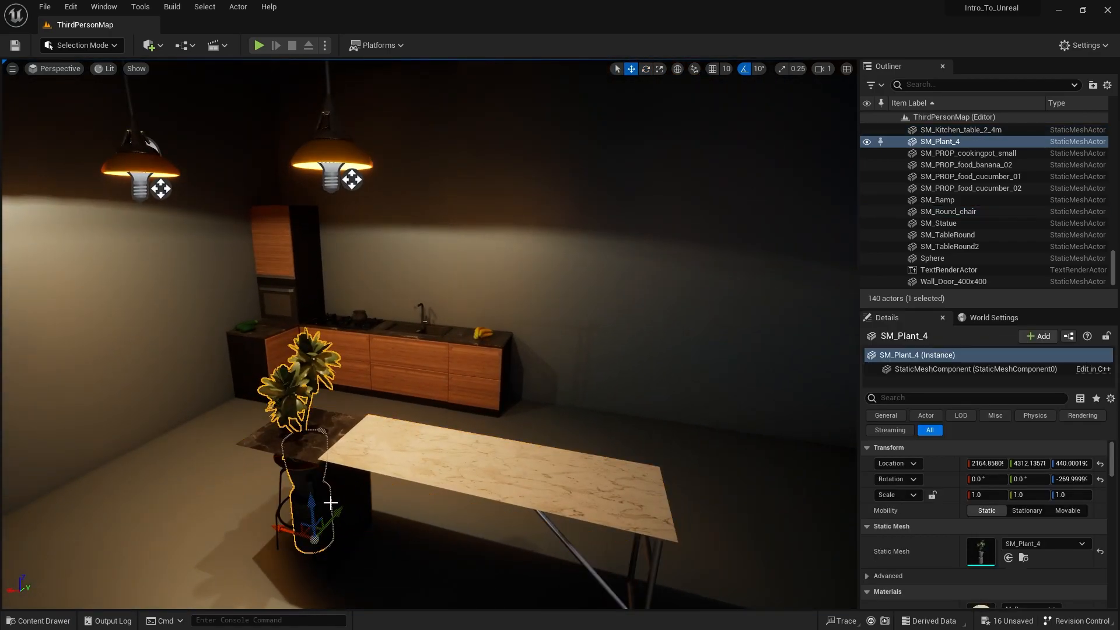
{"action": "left_click_drag", "start_coordinate": [330, 503], "coordinate": [406, 464]}
{"action": "left_click", "coordinate": [314, 454]}
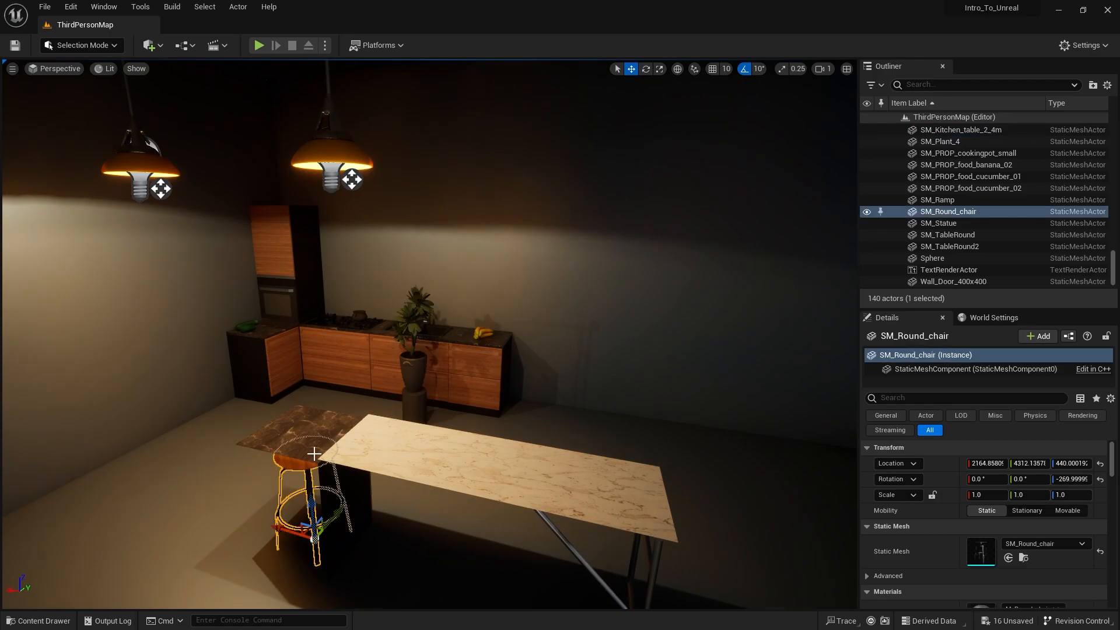
{"action": "right_click_drag", "start_coordinate": [329, 524], "coordinate": [319, 527]}
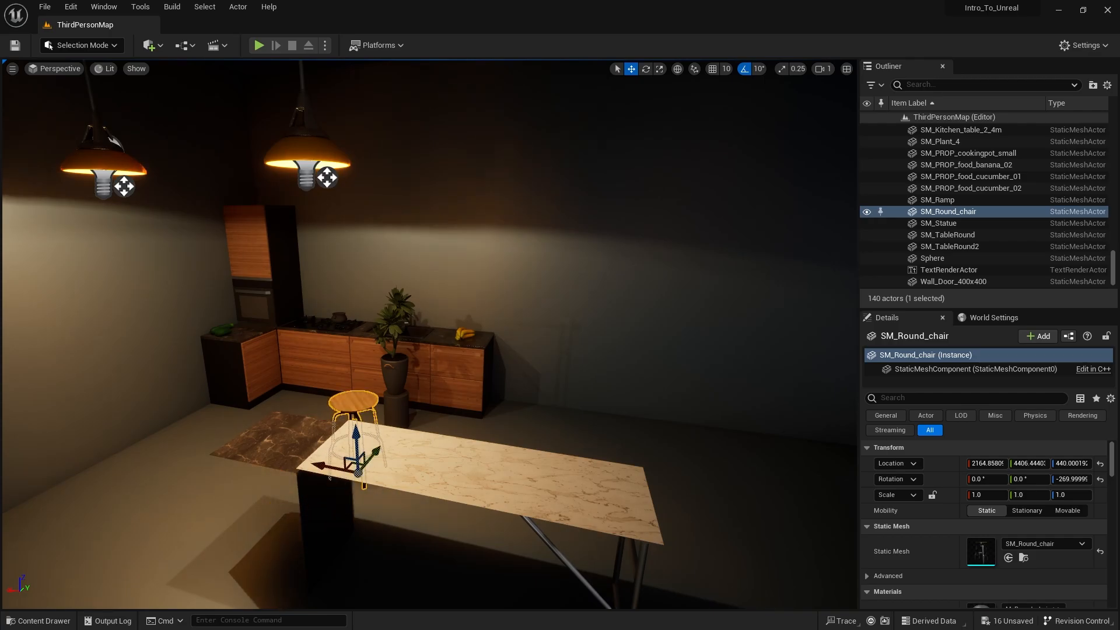
Step: Move the kitchen table along X to about 2370, with its dark end toward the side wall
{"action": "left_click", "coordinate": [280, 538]}
{"action": "left_click_drag", "start_coordinate": [260, 543], "coordinate": [93, 534]}
{"action": "right_click_drag", "start_coordinate": [93, 533], "coordinate": [246, 509]}
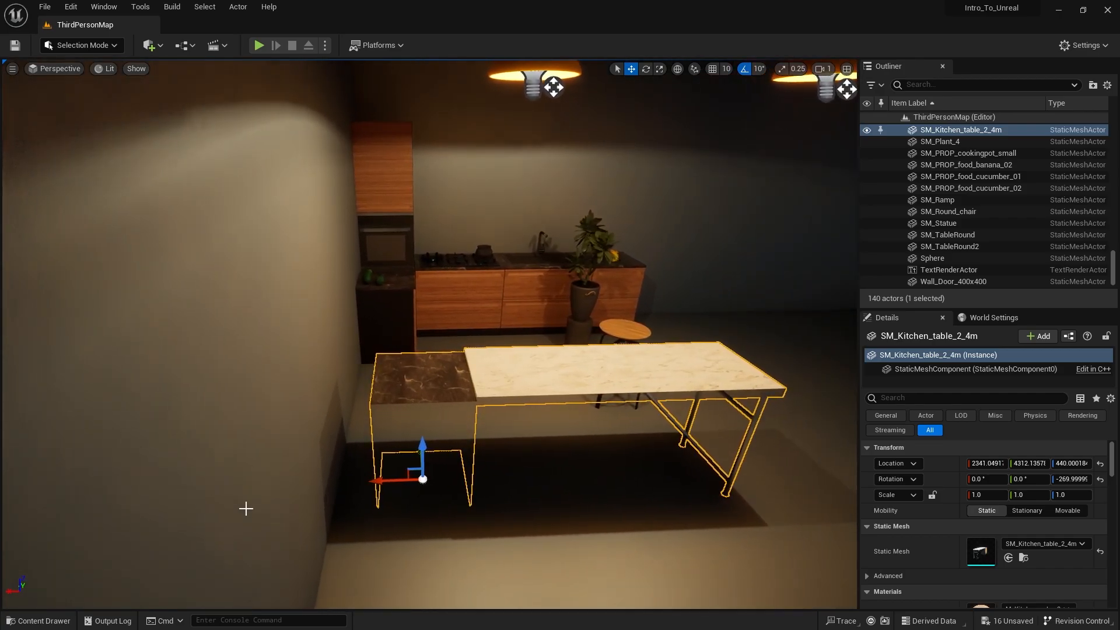
{"action": "left_click_drag", "start_coordinate": [384, 483], "coordinate": [344, 502]}
{"action": "right_click_drag", "start_coordinate": [345, 502], "coordinate": [205, 500]}
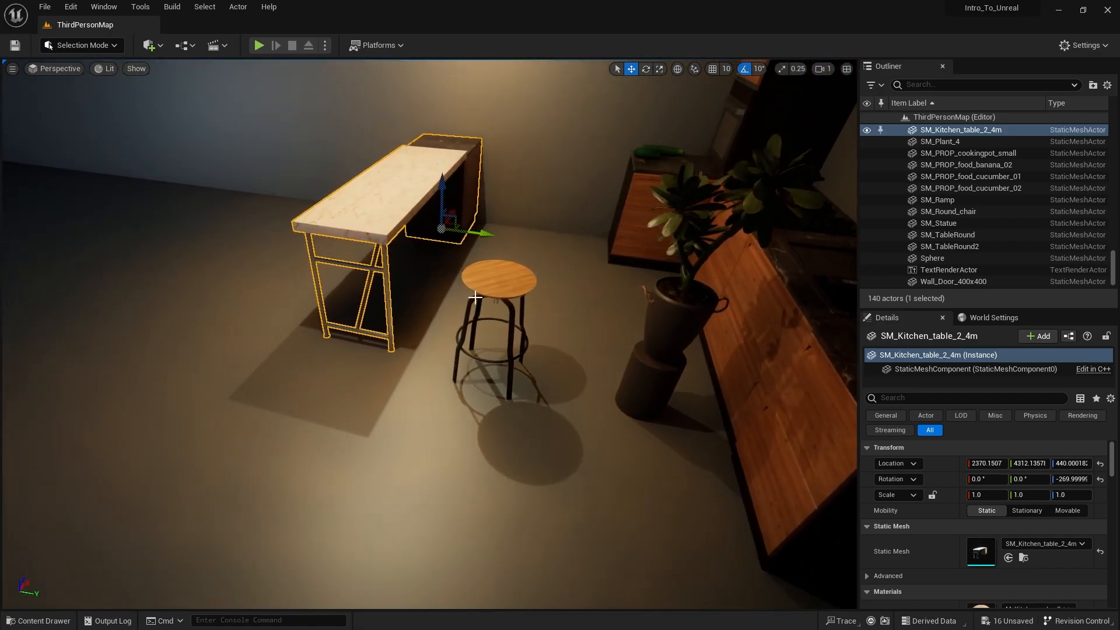
Step: Move the round chair to the table side facing away from the cabinets, at about X 2198, Y 4232
{"action": "left_click", "coordinate": [496, 292]}
{"action": "left_click_drag", "start_coordinate": [537, 385], "coordinate": [301, 358]}
{"action": "right_click_drag", "start_coordinate": [301, 358], "coordinate": [405, 436]}
{"action": "left_click_drag", "start_coordinate": [433, 429], "coordinate": [376, 432]}
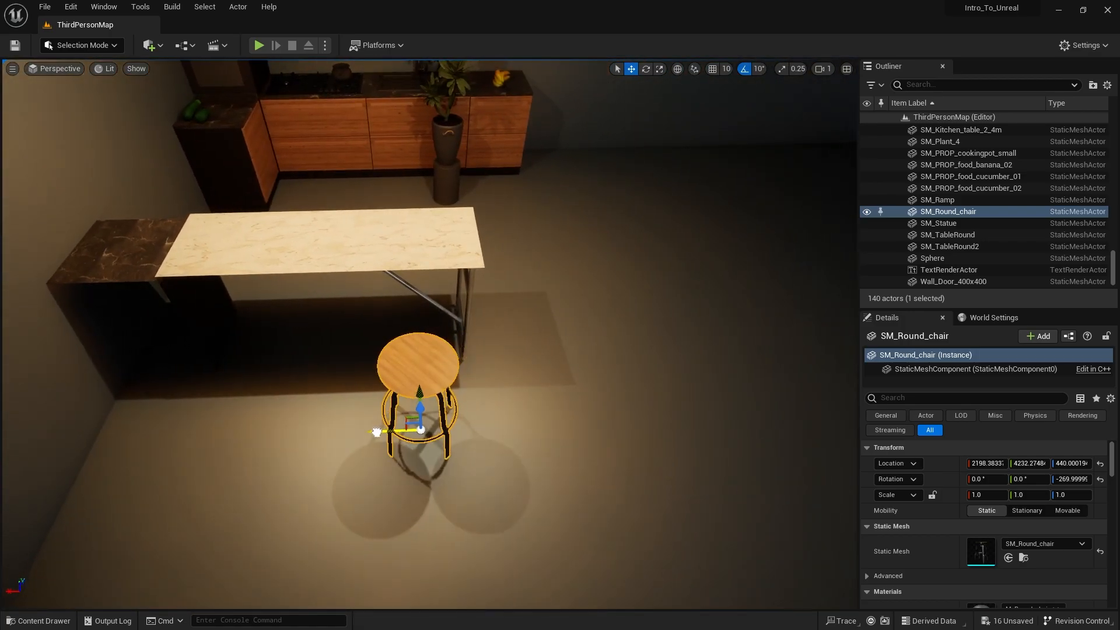
Step: Duplicate the round chair to about X 2298, Y 4248 along the table and rotate the copy to about -320° on Z
{"action": "left_click_drag", "start_coordinate": [421, 384], "coordinate": [194, 411]}
{"action": "right_click_drag", "start_coordinate": [346, 355], "coordinate": [372, 347]}
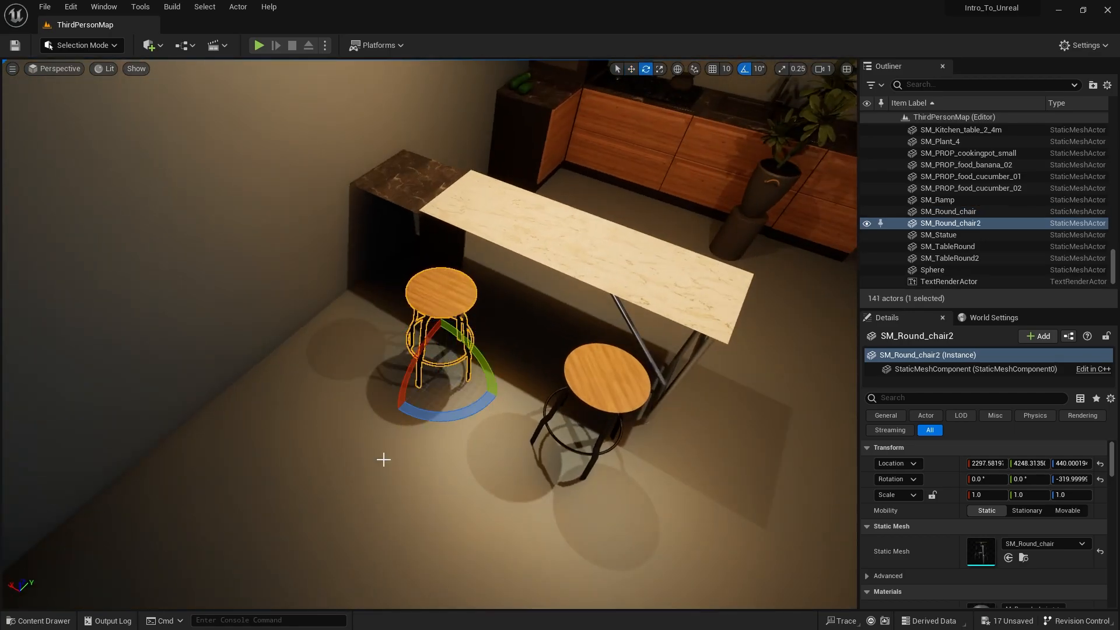
{"action": "right_click_drag", "start_coordinate": [547, 403], "coordinate": [670, 457]}
Step: Move SM_Plant_4 along X past the free end of the kitchen cabinet row
{"action": "left_click", "coordinate": [484, 438]}
{"action": "right_click_drag", "start_coordinate": [409, 444], "coordinate": [493, 479]}
{"action": "key", "text": "w"}
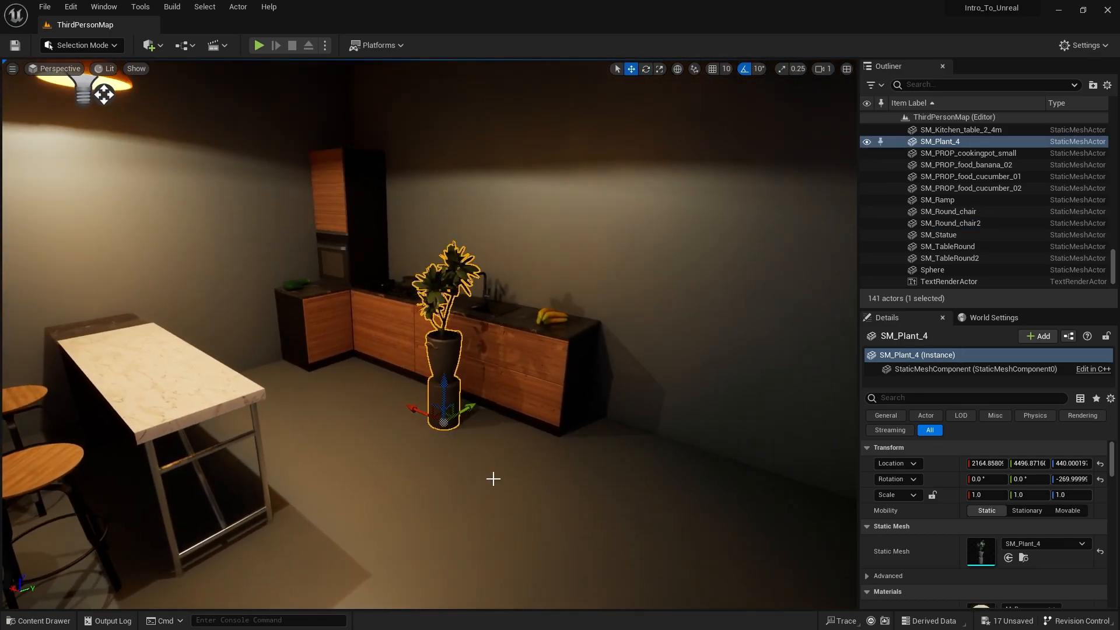
{"action": "left_click_drag", "start_coordinate": [413, 409], "coordinate": [550, 456]}
Step: Duplicate the plant and place the copy at the free end of the kitchen table, at about X 2127, Y 4305
{"action": "left_click_drag", "start_coordinate": [615, 470], "coordinate": [465, 512]}
{"action": "mouse_move", "coordinate": [465, 512]}
{"action": "right_mouse_down"}
{"action": "mouse_move", "coordinate": [583, 548]}
{"action": "mouse_move", "coordinate": [477, 501]}
{"action": "right_mouse_up"}
{"action": "left_click_drag", "start_coordinate": [487, 473], "coordinate": [383, 466]}
{"action": "right_click_drag", "start_coordinate": [400, 447], "coordinate": [257, 525]}
{"action": "right_click_drag", "start_coordinate": [430, 334], "coordinate": [282, 445]}
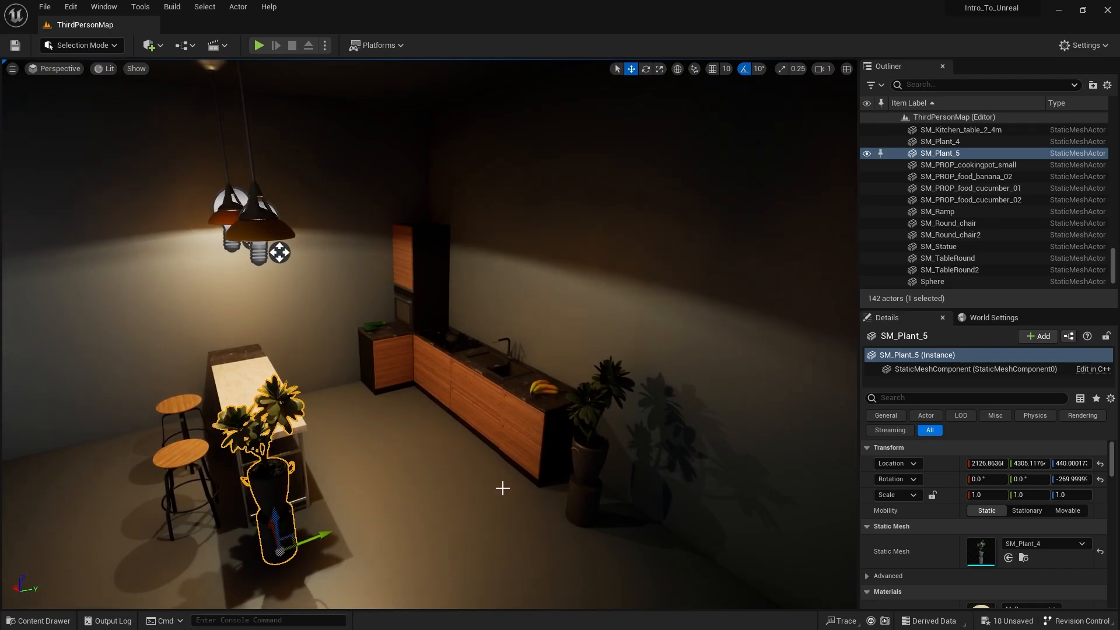
{"action": "right_click_drag", "start_coordinate": [482, 493], "coordinate": [497, 488]}
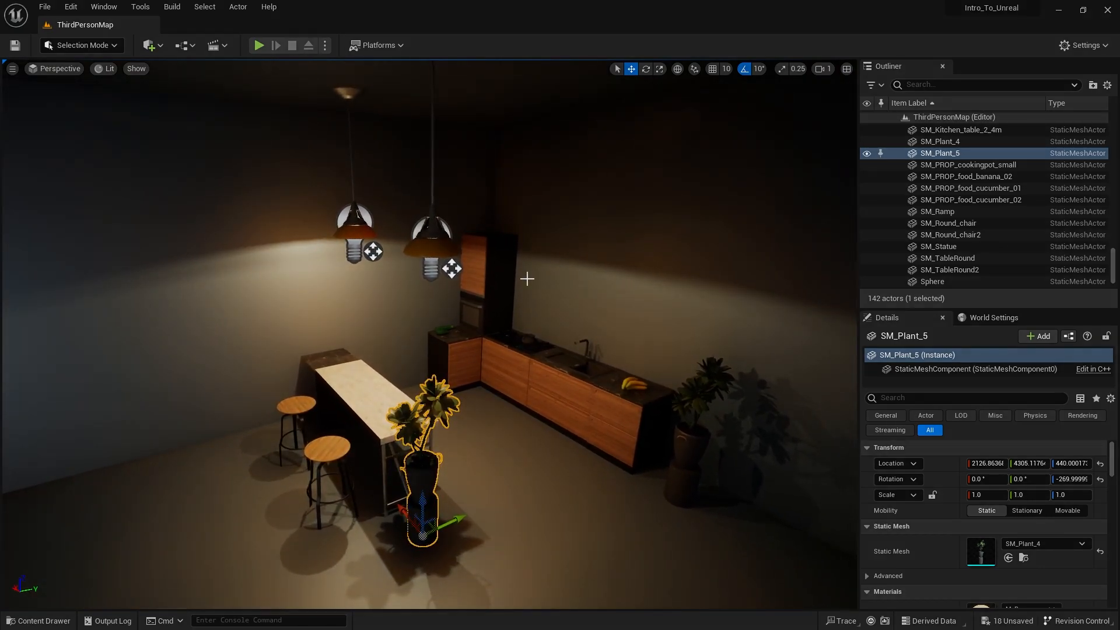